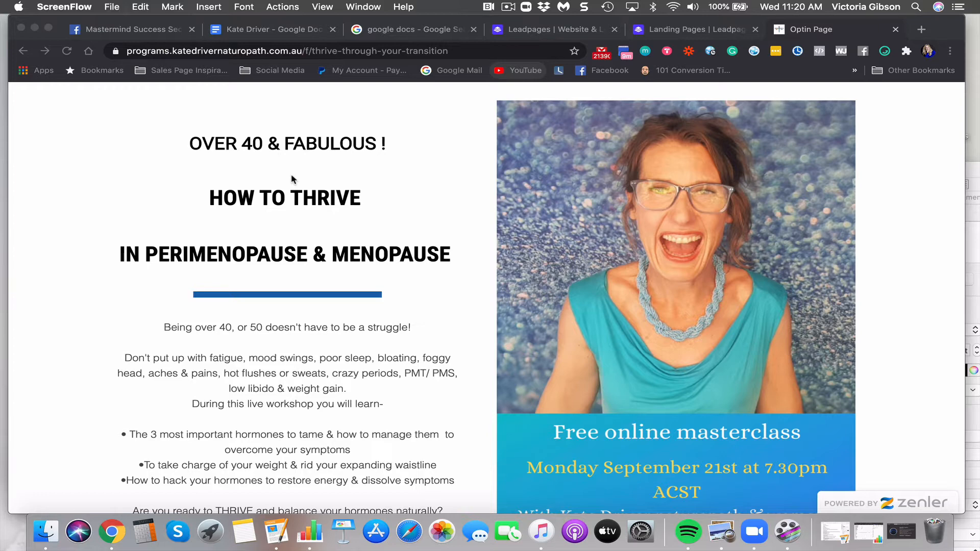
Scroll down the Zenler optin page and open the REGISTER HERE signup popup
scroll(295, 274, down, 5)
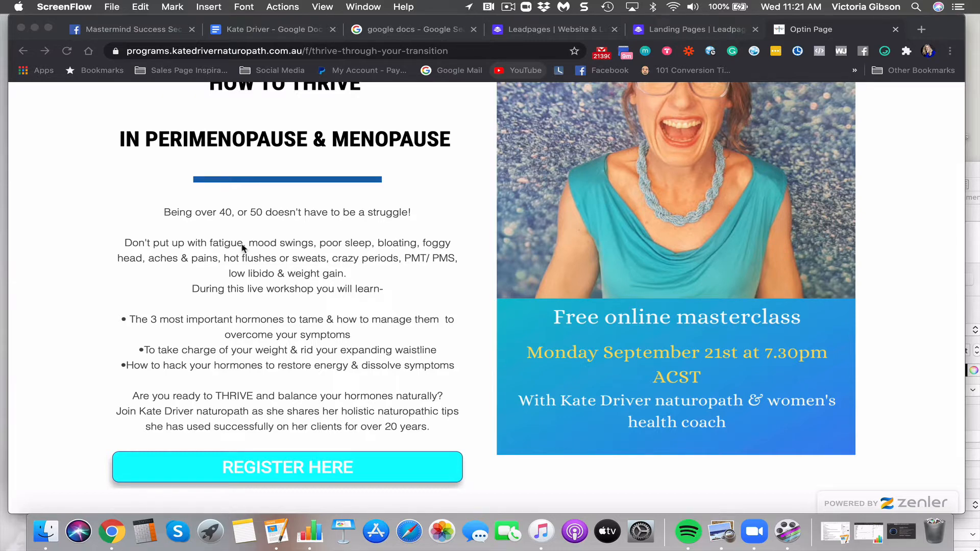
scroll(243, 248, up, 3)
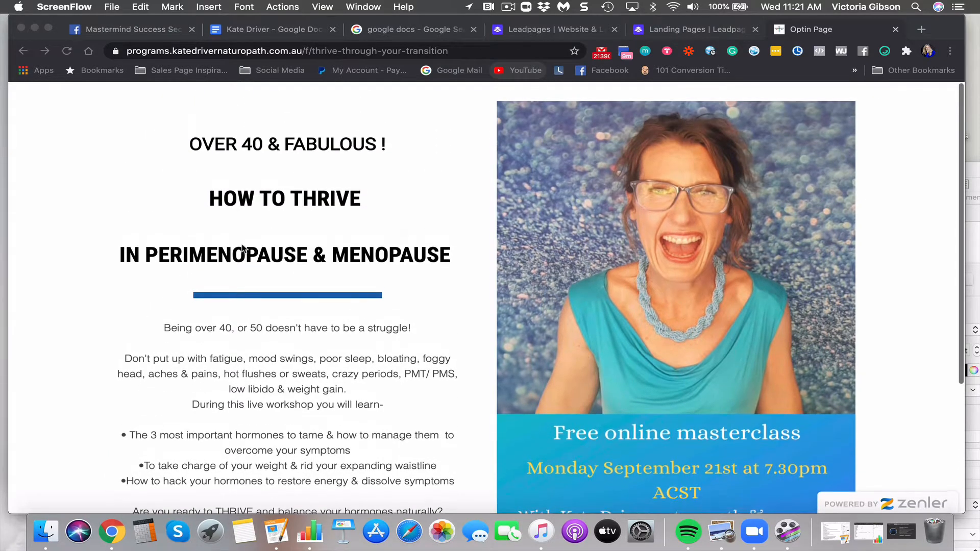
scroll(243, 248, down, 1)
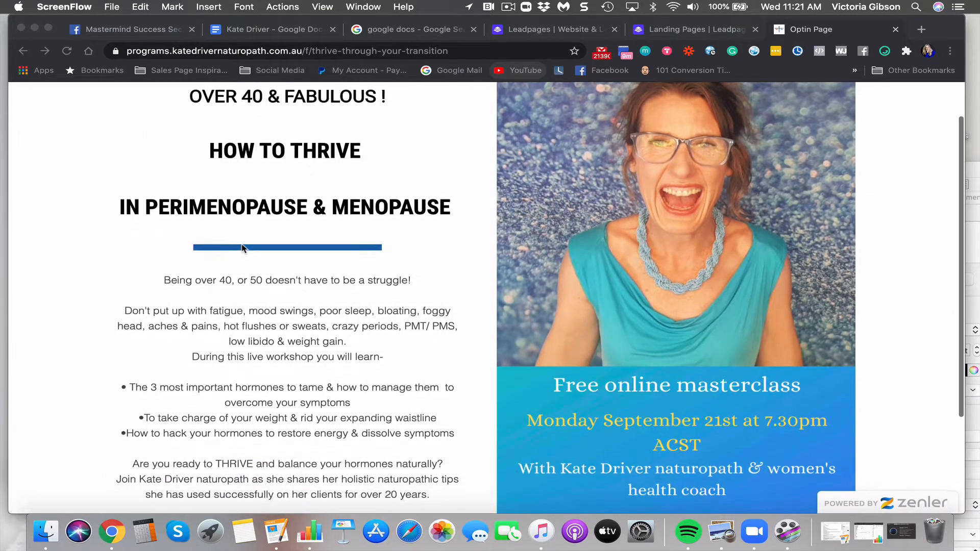
scroll(243, 248, down, 1)
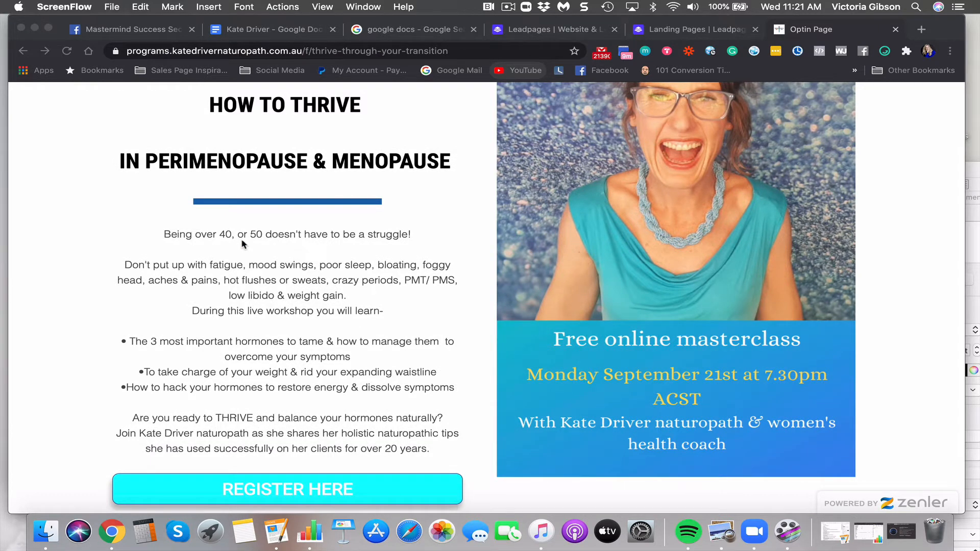
scroll(236, 206, down, 1)
scroll(236, 207, down, 1)
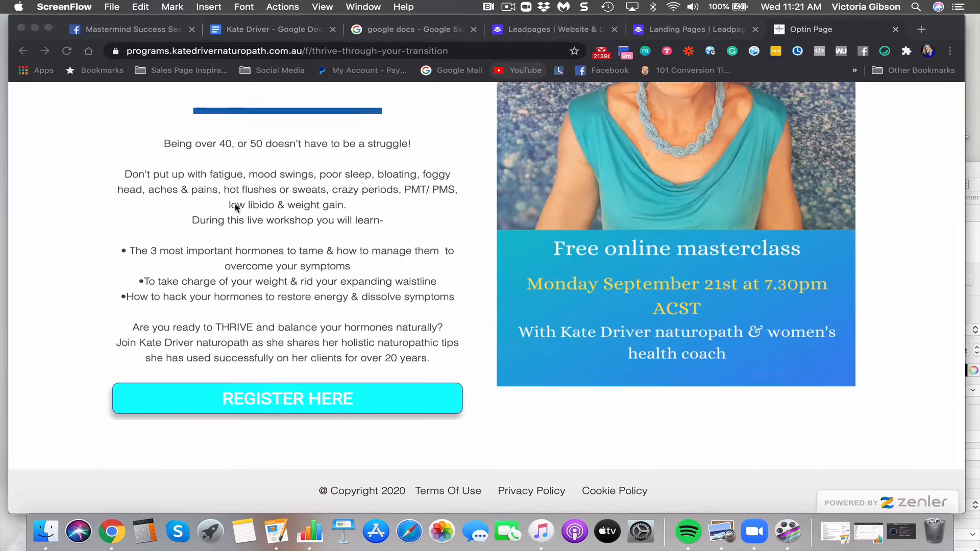
scroll(237, 207, up, 1)
scroll(236, 207, up, 2)
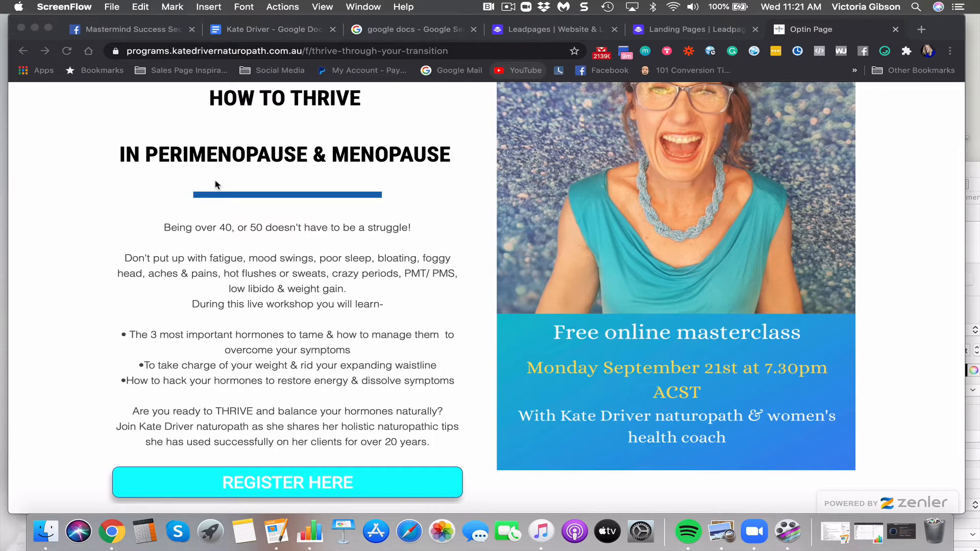
scroll(215, 184, up, 2)
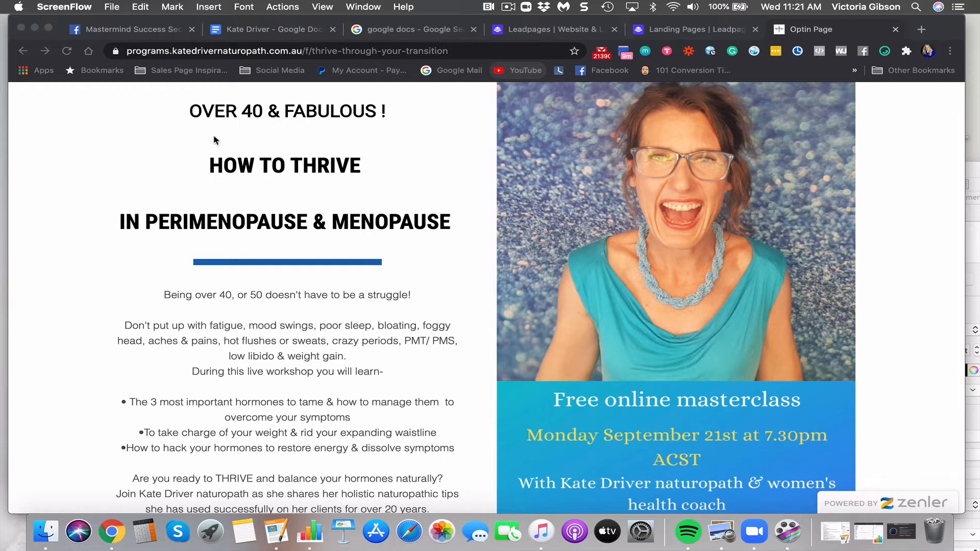
scroll(214, 140, up, 2)
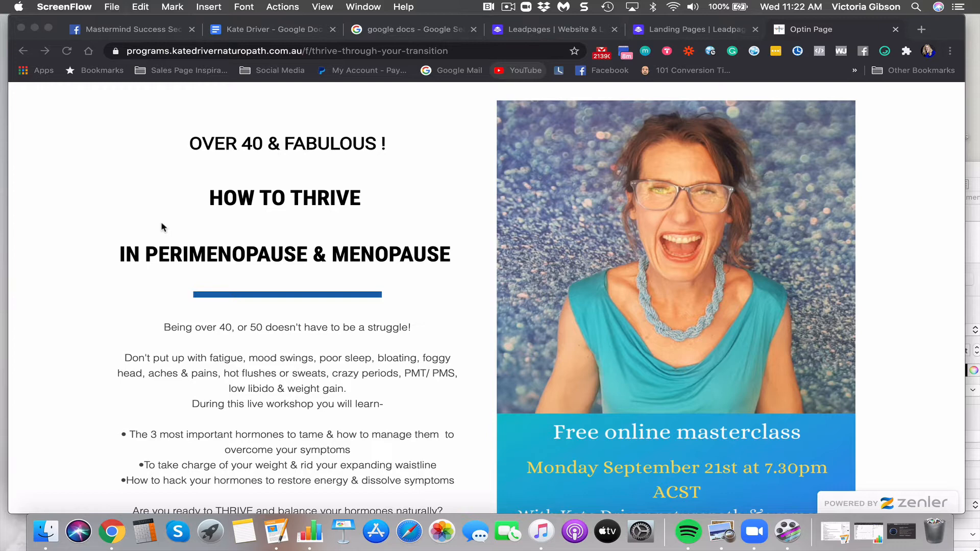
scroll(244, 250, down, 2)
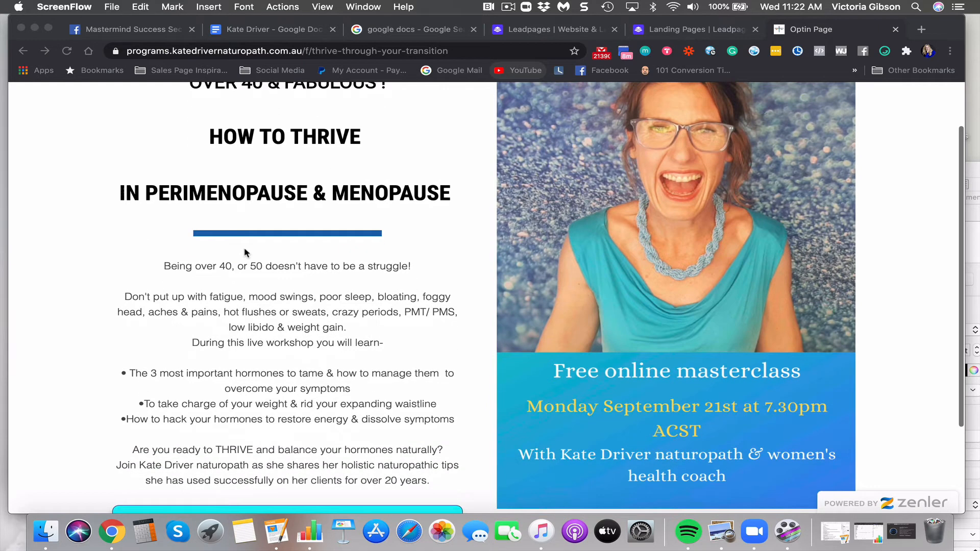
scroll(244, 250, up, 1)
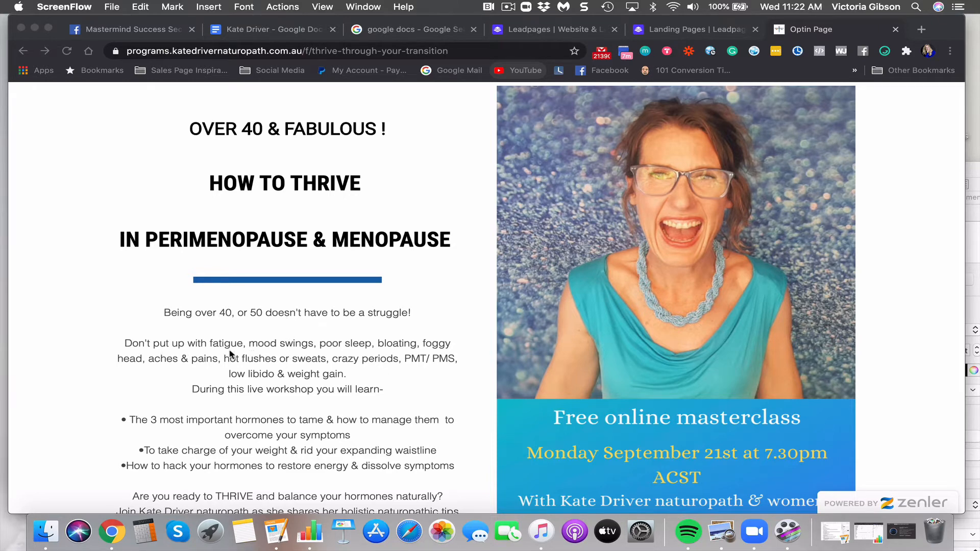
scroll(231, 354, down, 2)
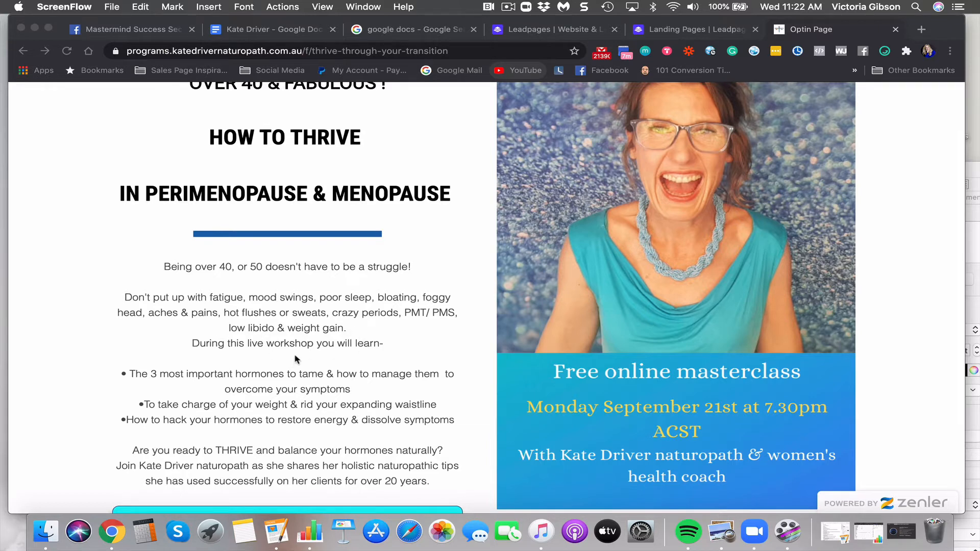
scroll(295, 360, down, 1)
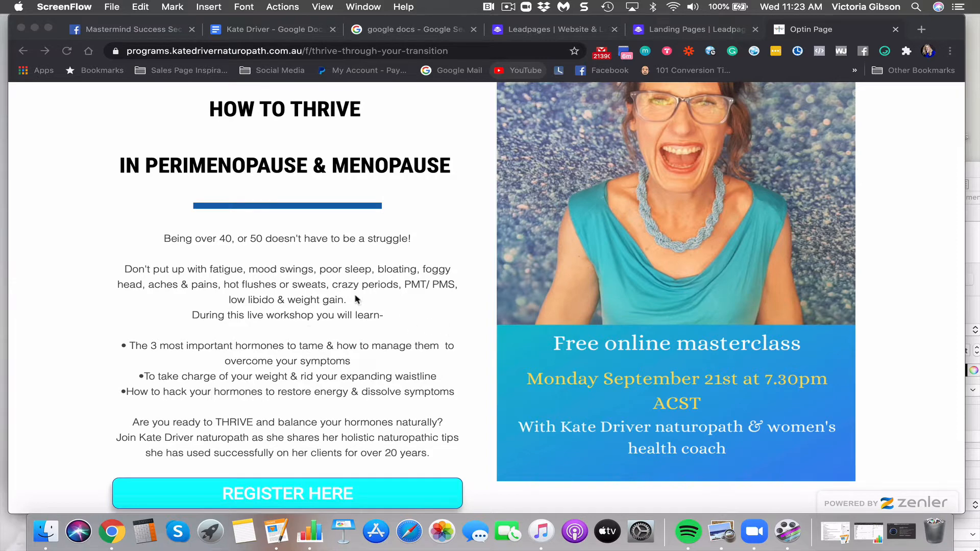
scroll(258, 338, down, 3)
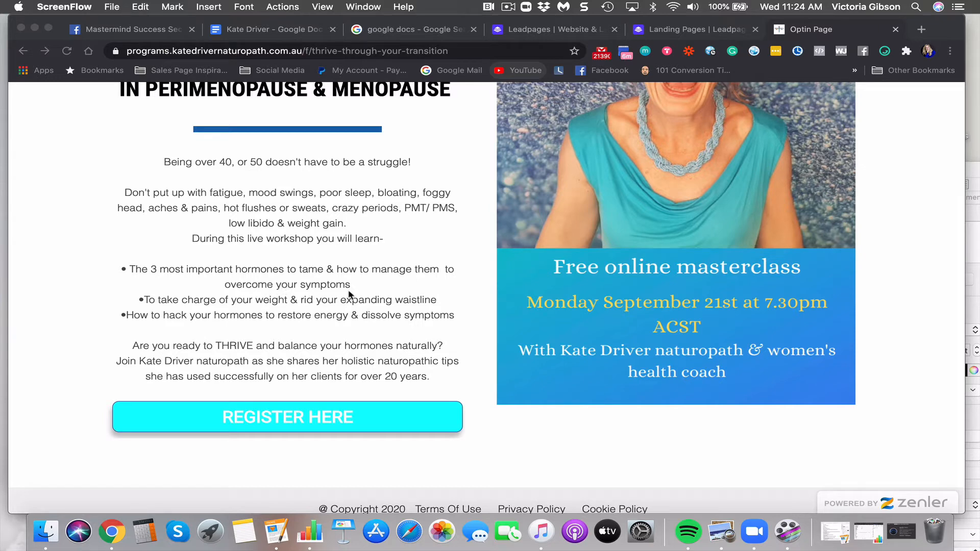
scroll(313, 299, down, 1)
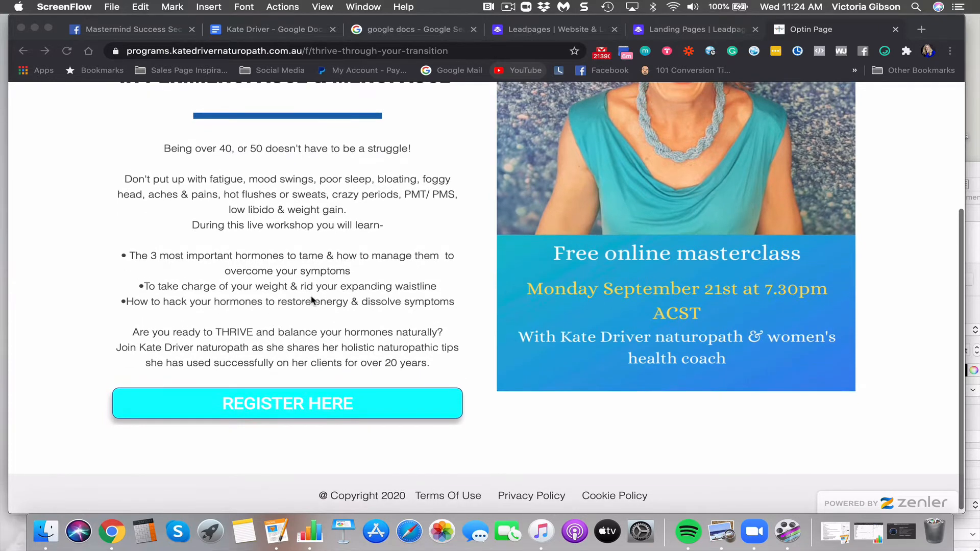
scroll(313, 300, down, 1)
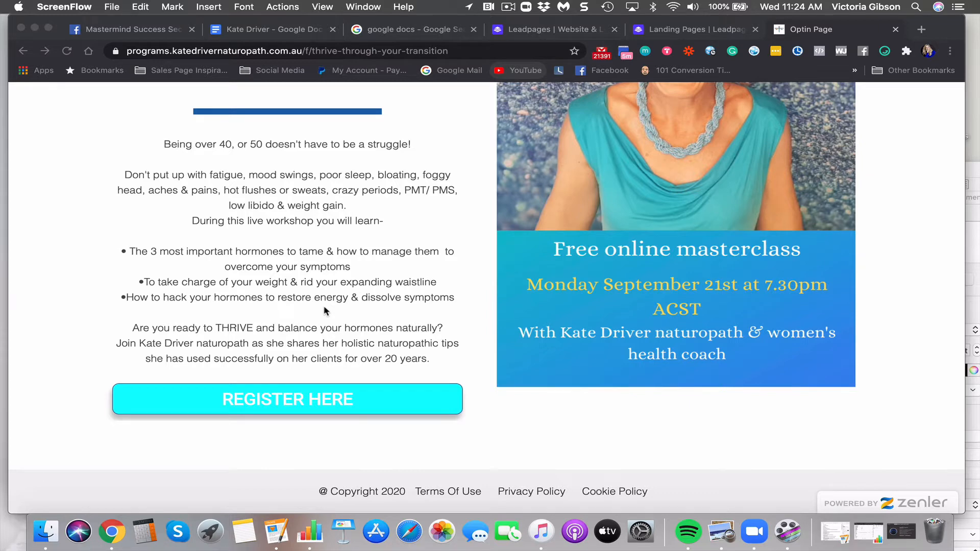
scroll(370, 278, down, 1)
scroll(689, 364, up, 5)
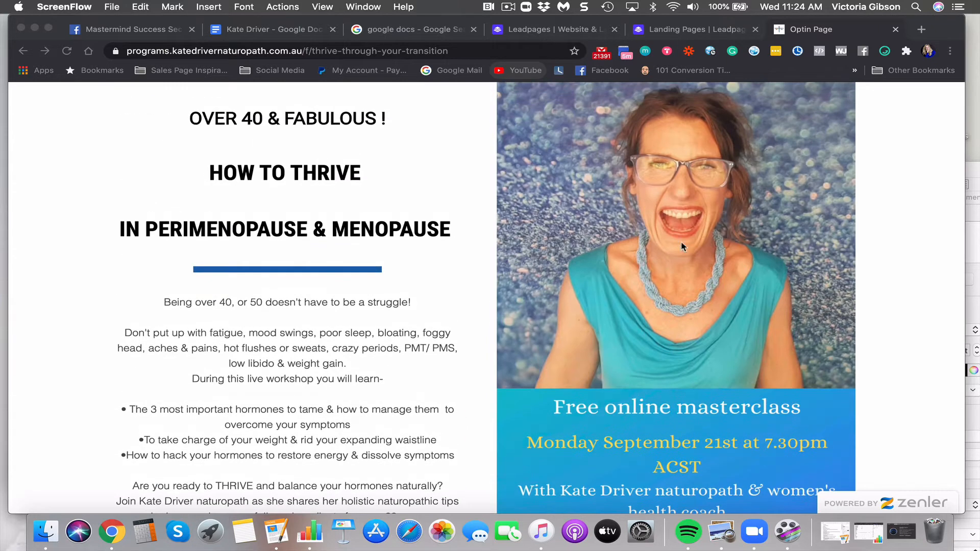
scroll(669, 255, down, 2)
scroll(669, 255, up, 3)
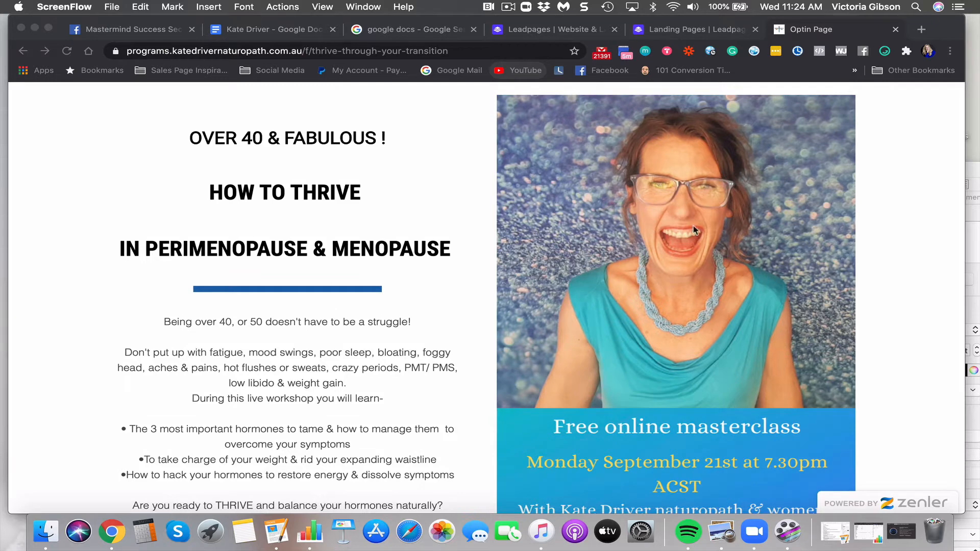
scroll(653, 307, down, 3)
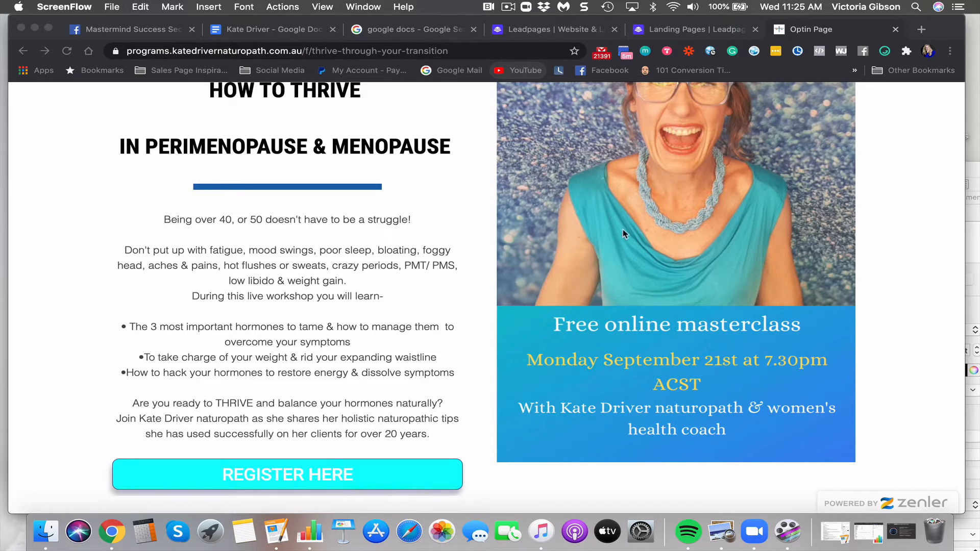
scroll(641, 362, down, 3)
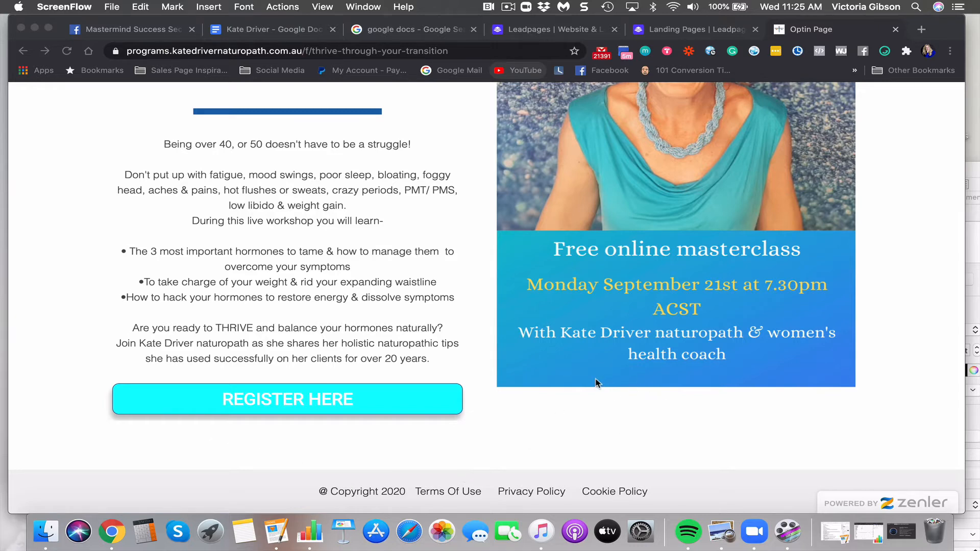
scroll(600, 386, up, 5)
scroll(596, 382, down, 5)
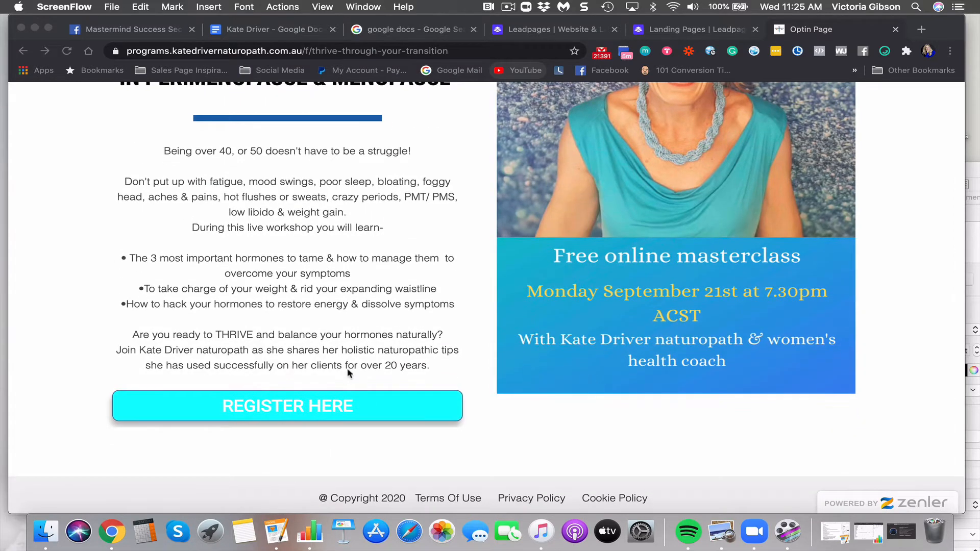
click(317, 409)
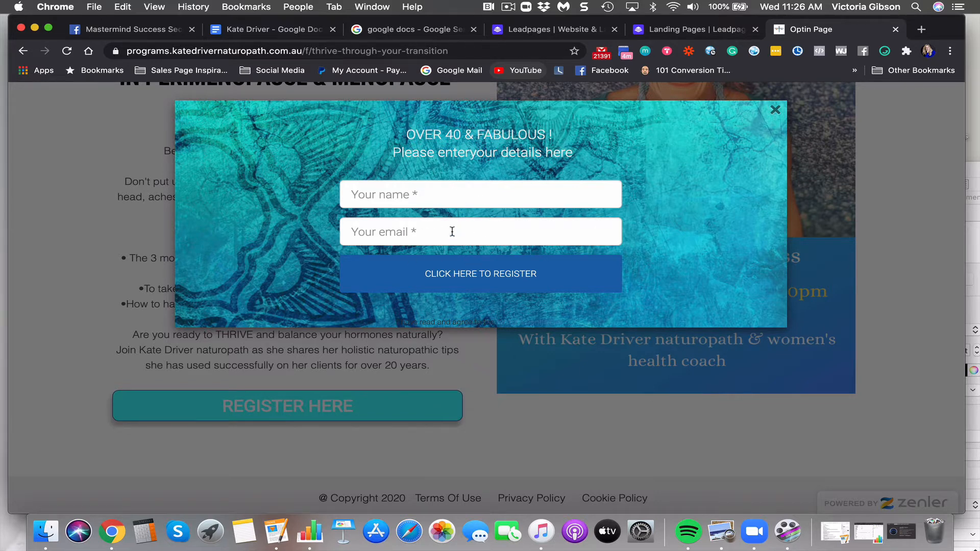
click(443, 189)
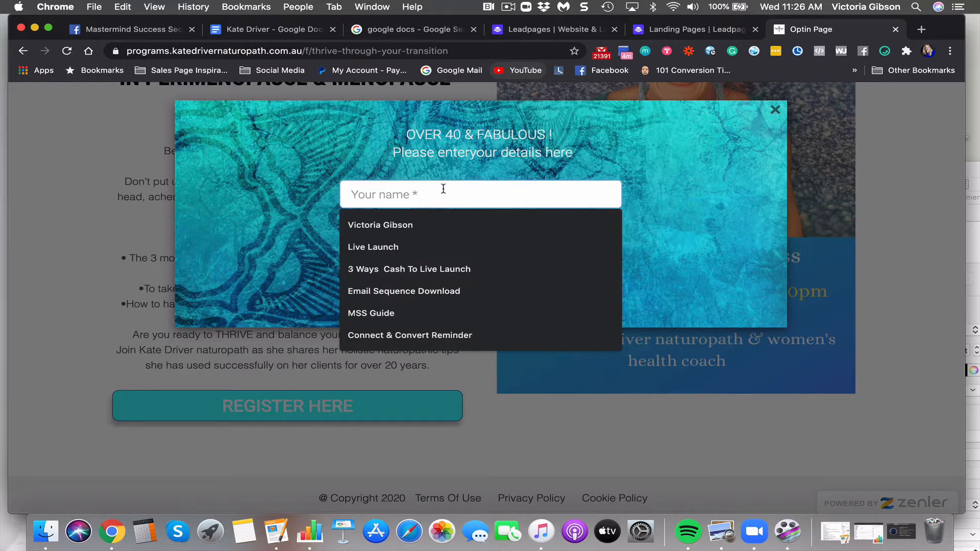
click(357, 136)
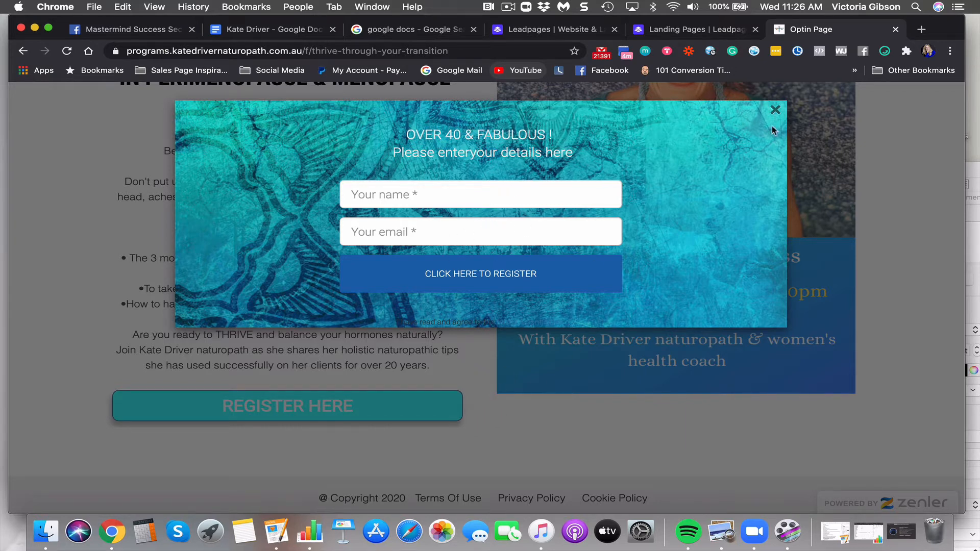
Close the registration popup and look over the Zenler optin page
click(775, 110)
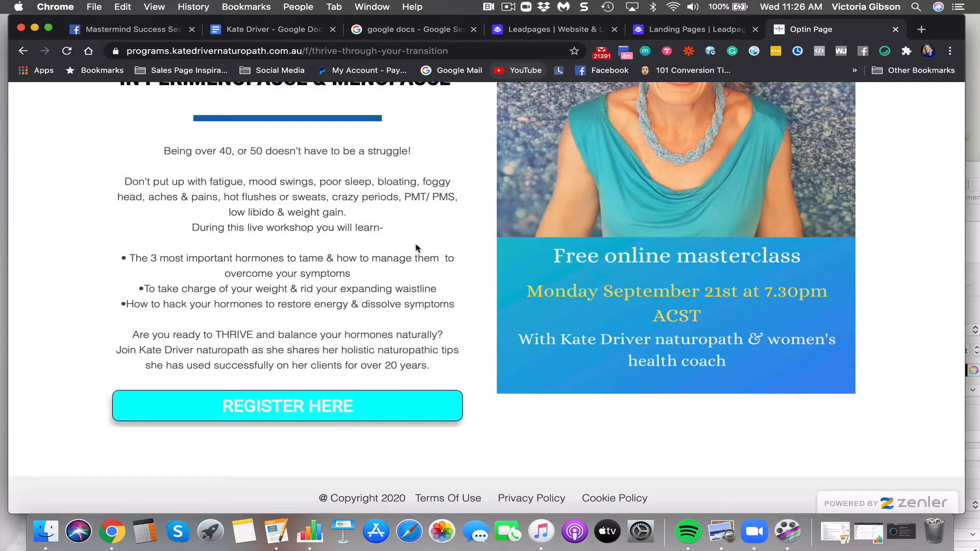
scroll(433, 247, up, 2)
scroll(432, 250, up, 5)
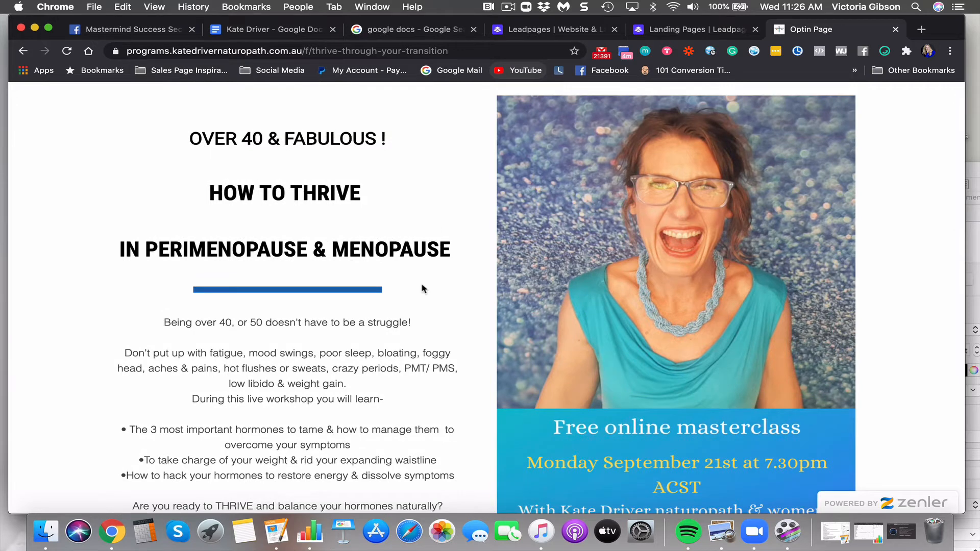
scroll(418, 289, down, 3)
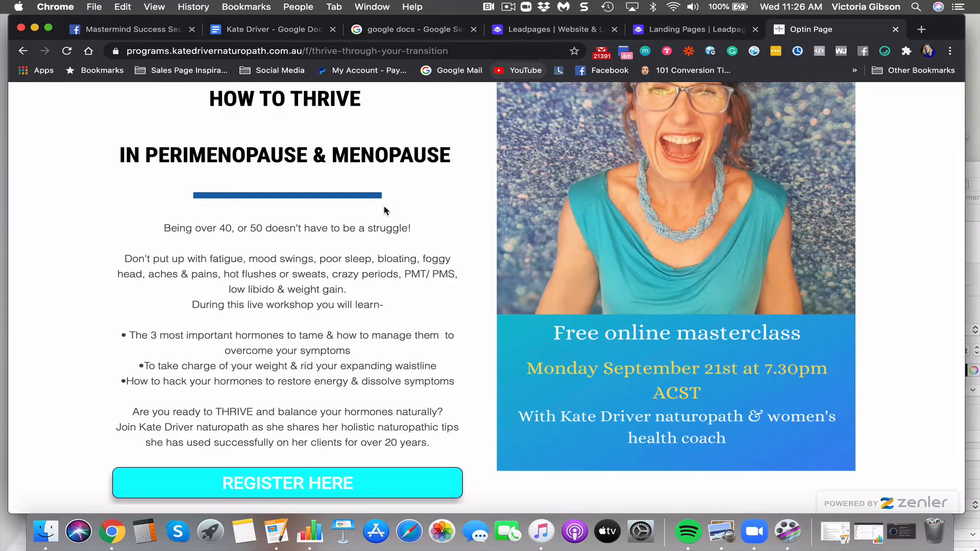
scroll(384, 207, up, 3)
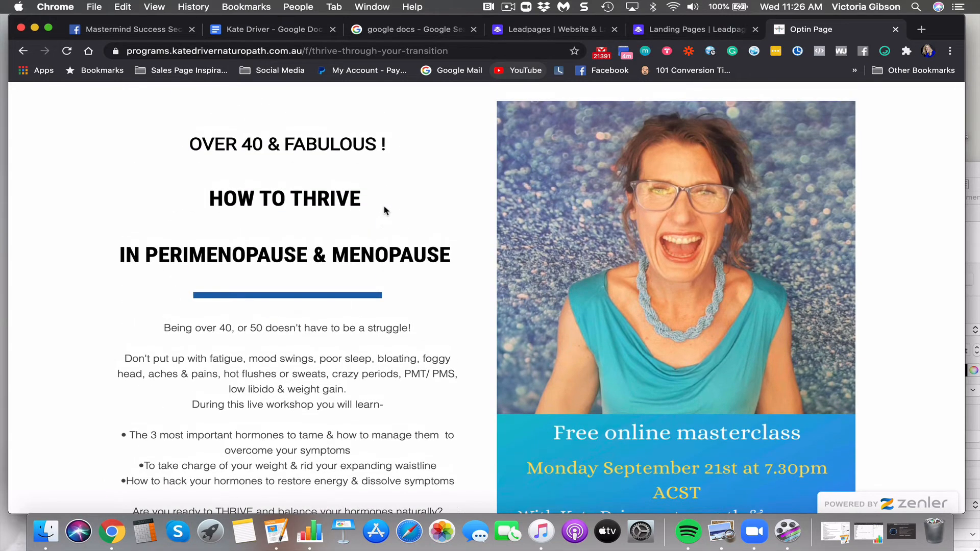
scroll(384, 211, down, 5)
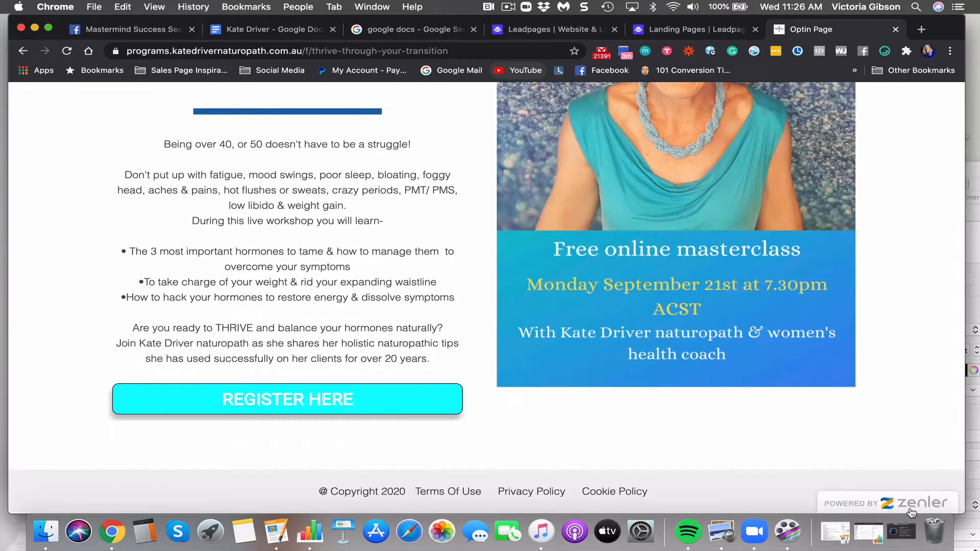
scroll(614, 344, up, 5)
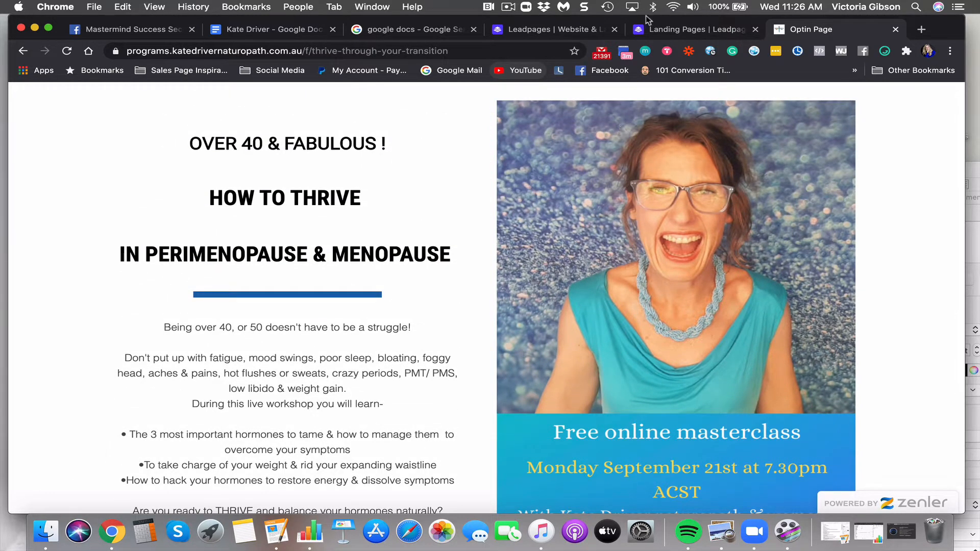
Switch to the Leadpages Landing Pages list
click(651, 30)
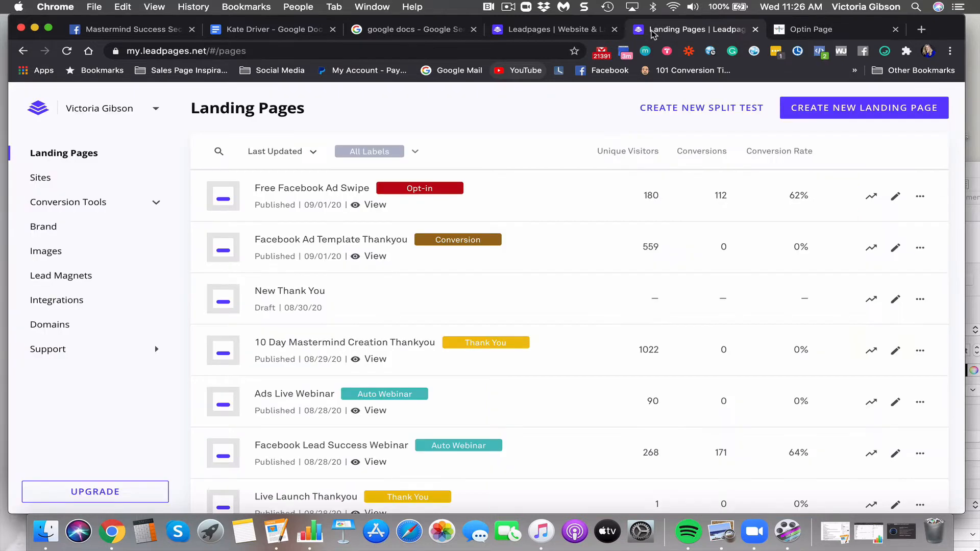
click(817, 30)
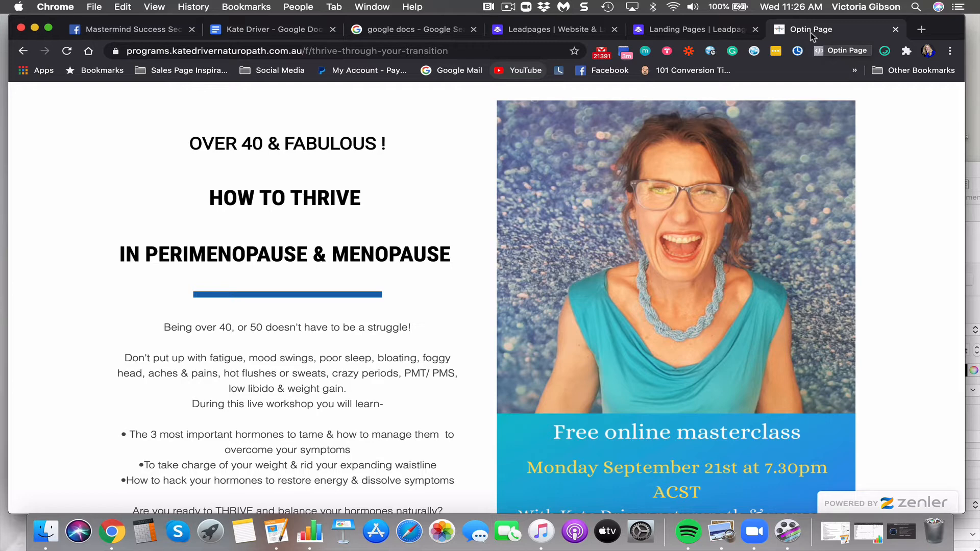
click(725, 31)
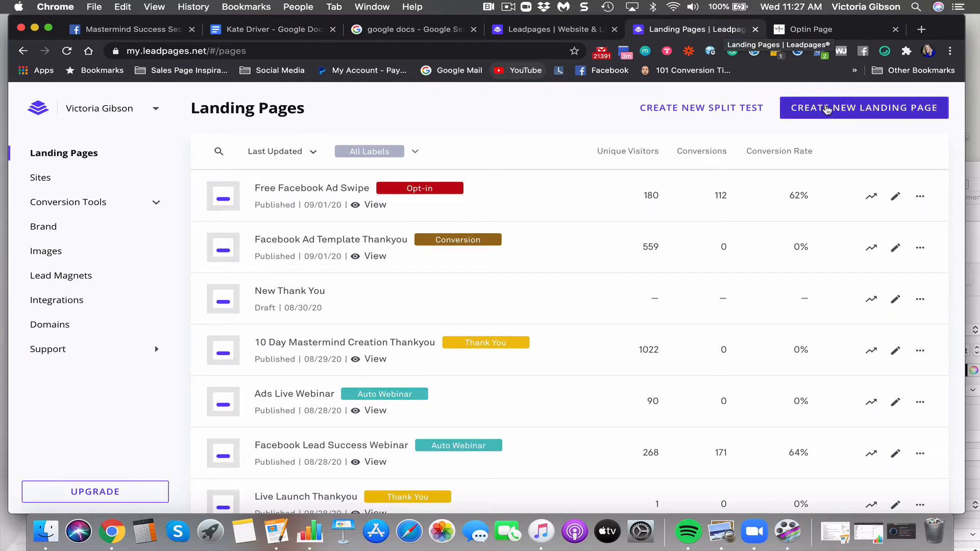
Start a new landing page and filter templates to Webinar or Virtual Event
click(826, 109)
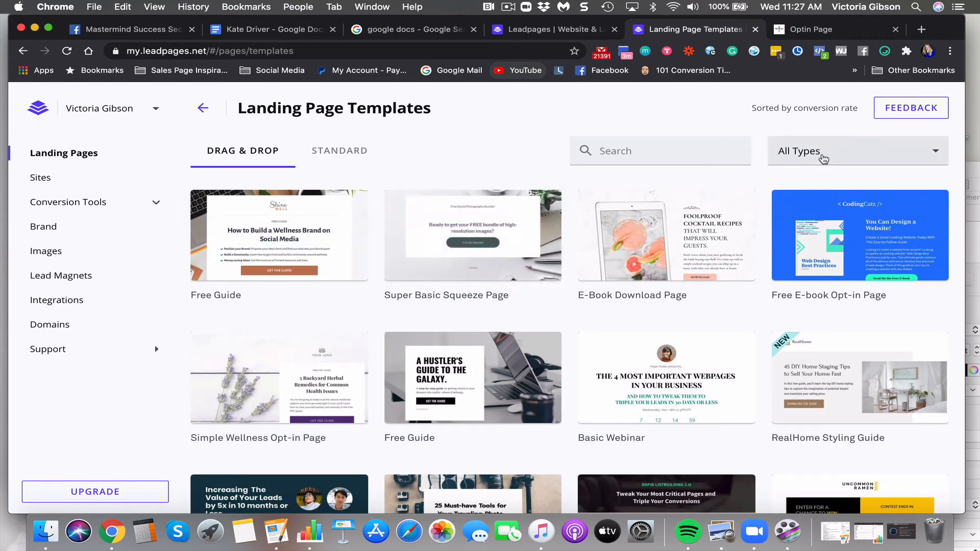
click(822, 156)
scroll(867, 340, down, 2)
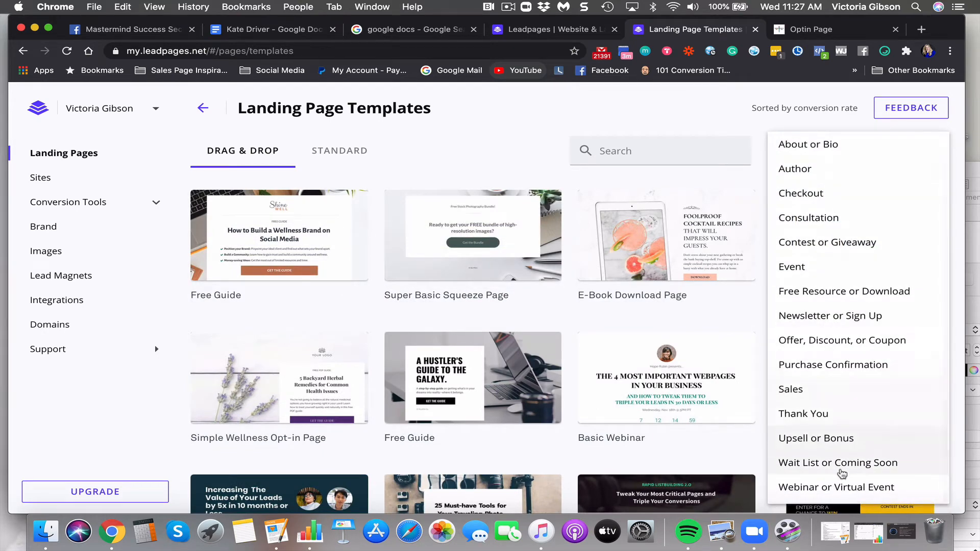
click(842, 488)
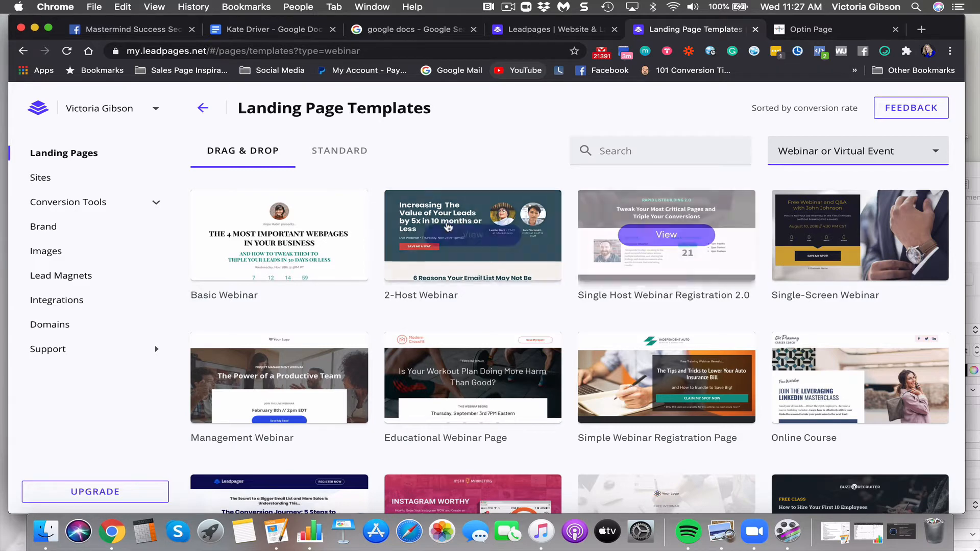
Preview the Online Course template and scroll through its sections
scroll(504, 262, down, 2)
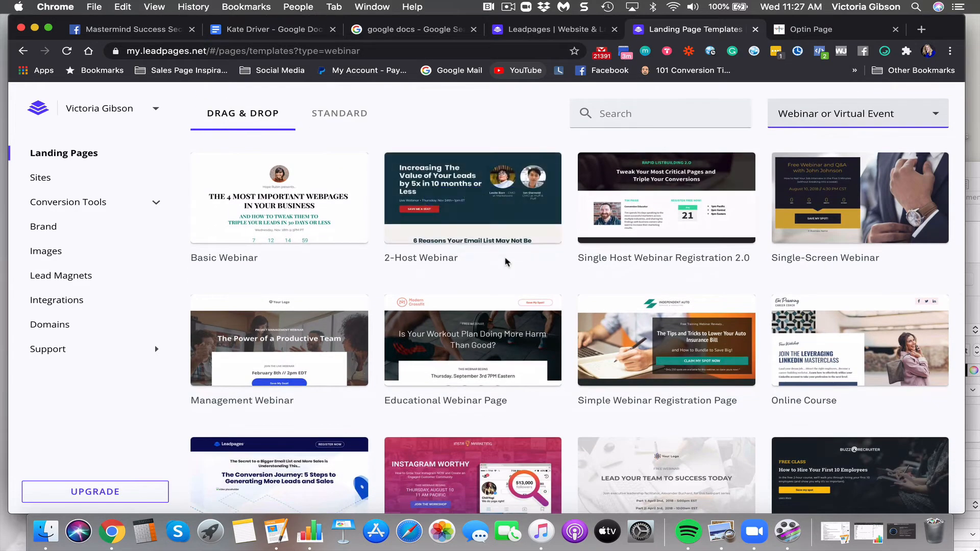
scroll(505, 262, down, 5)
mouse_move(889, 230)
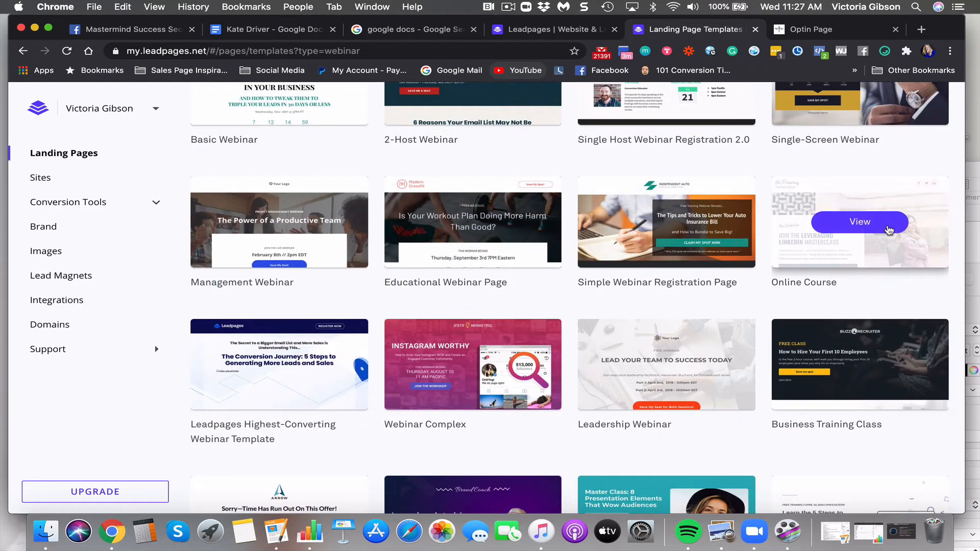
scroll(882, 226, up, 7)
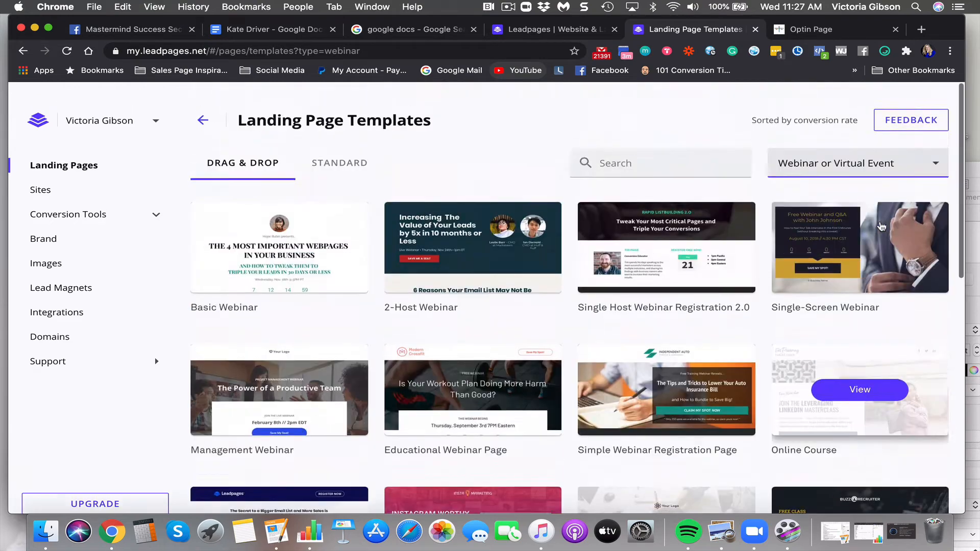
mouse_move(307, 229)
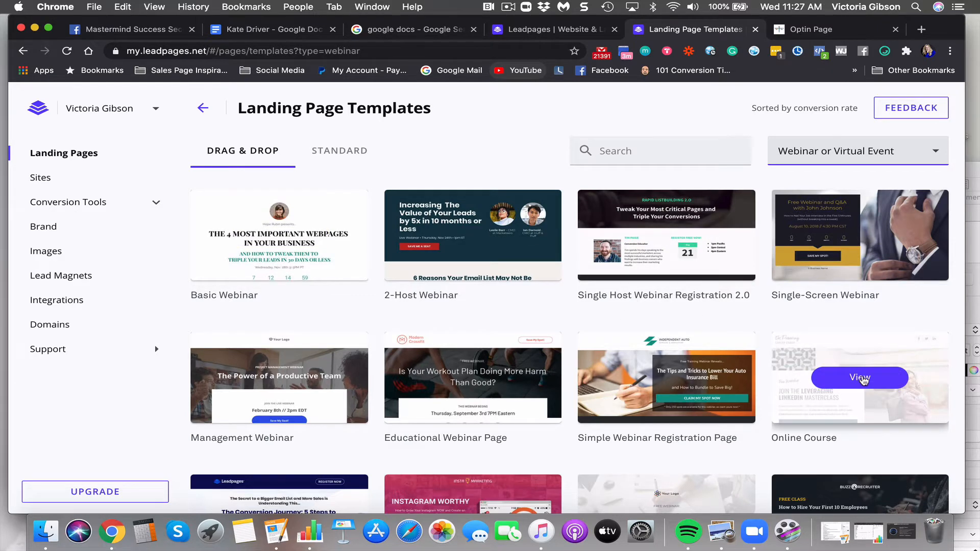
click(864, 380)
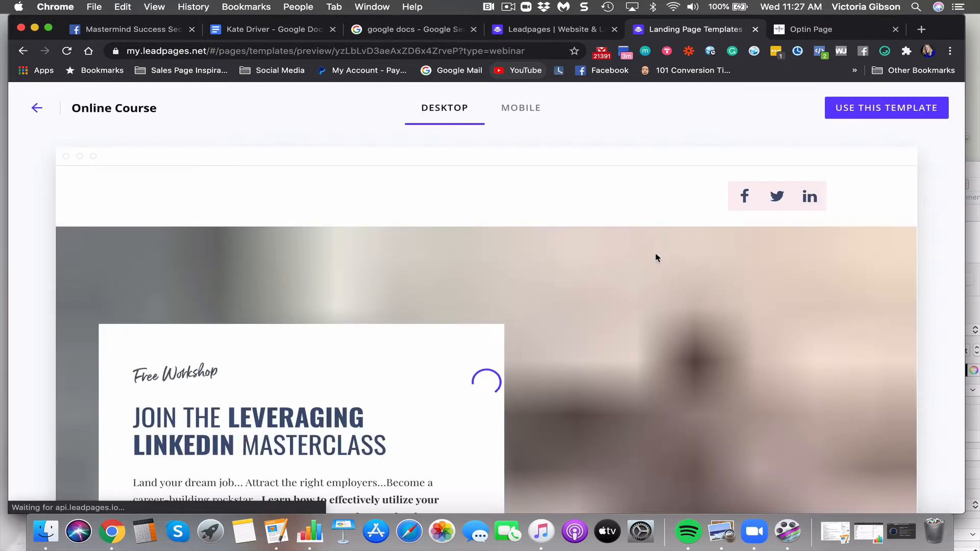
scroll(549, 225, down, 10)
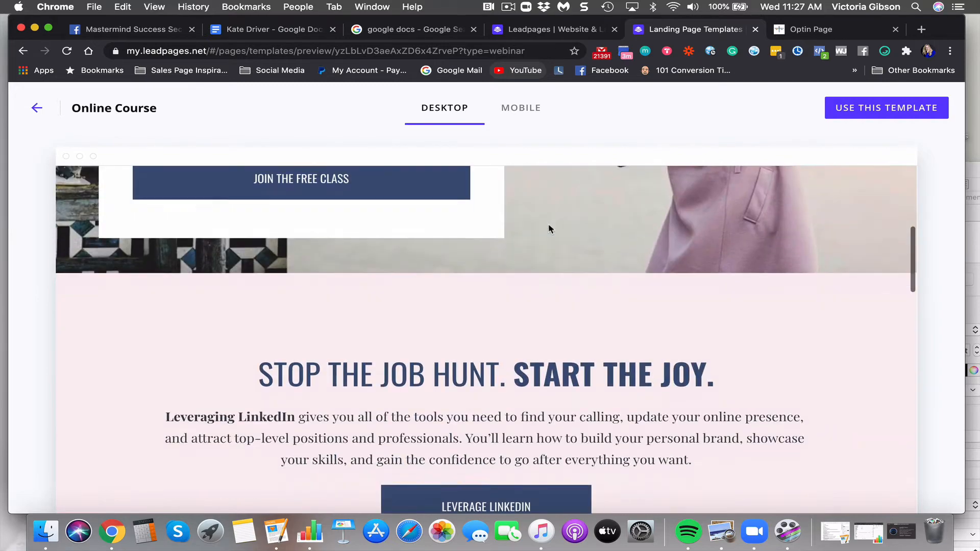
scroll(549, 227, down, 10)
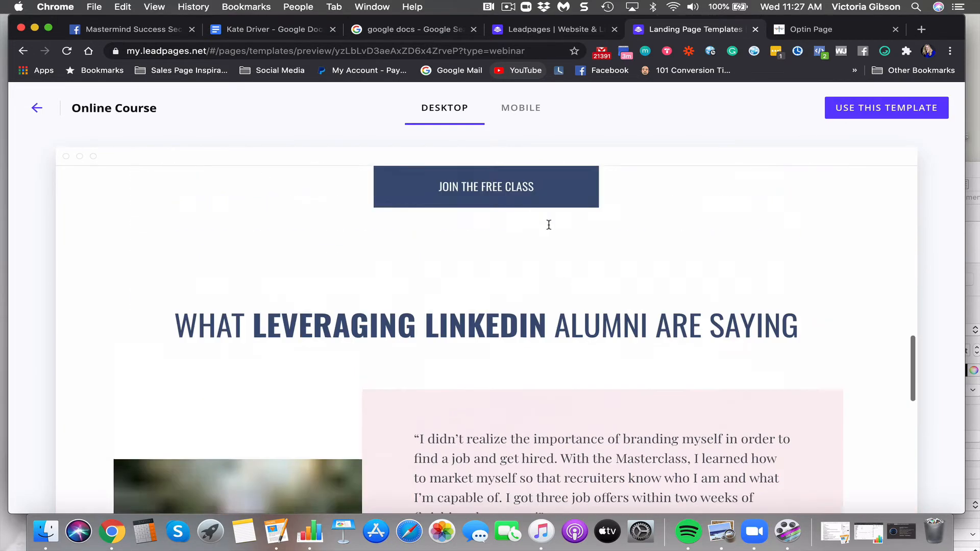
scroll(548, 225, up, 8)
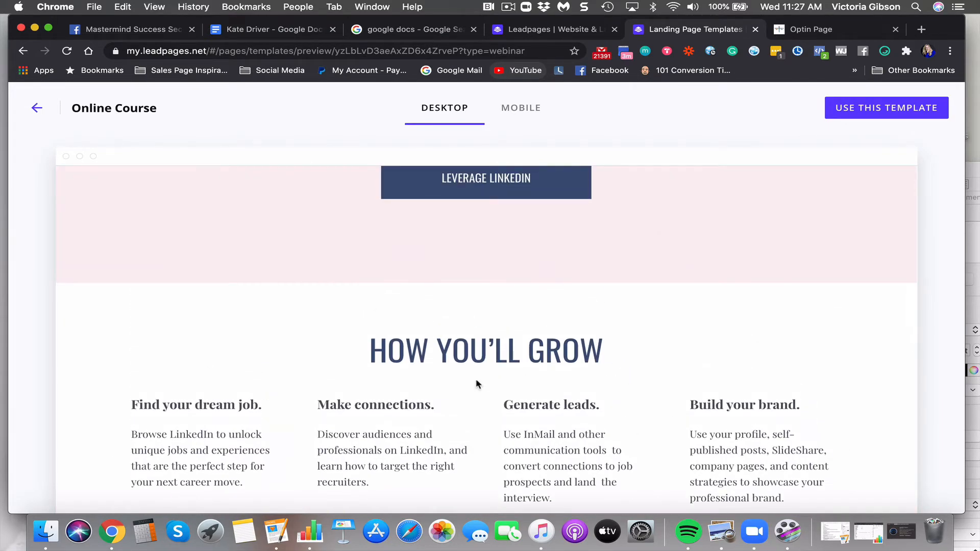
scroll(591, 365, down, 10)
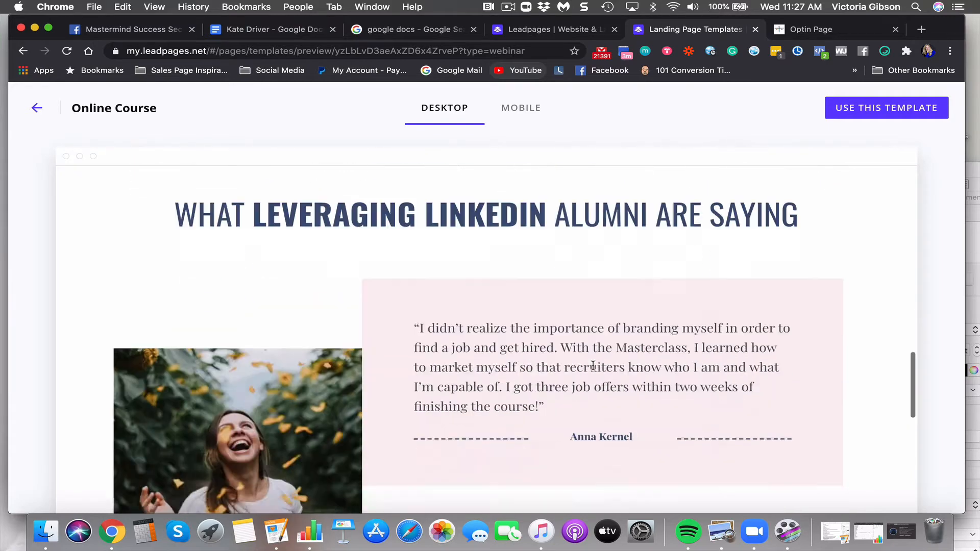
scroll(592, 365, down, 15)
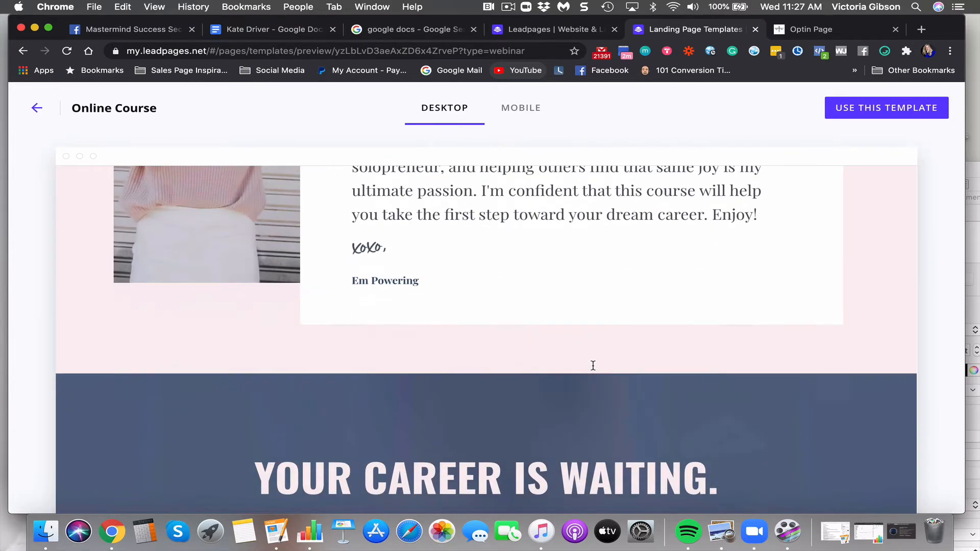
scroll(592, 366, down, 4)
scroll(593, 367, up, 20)
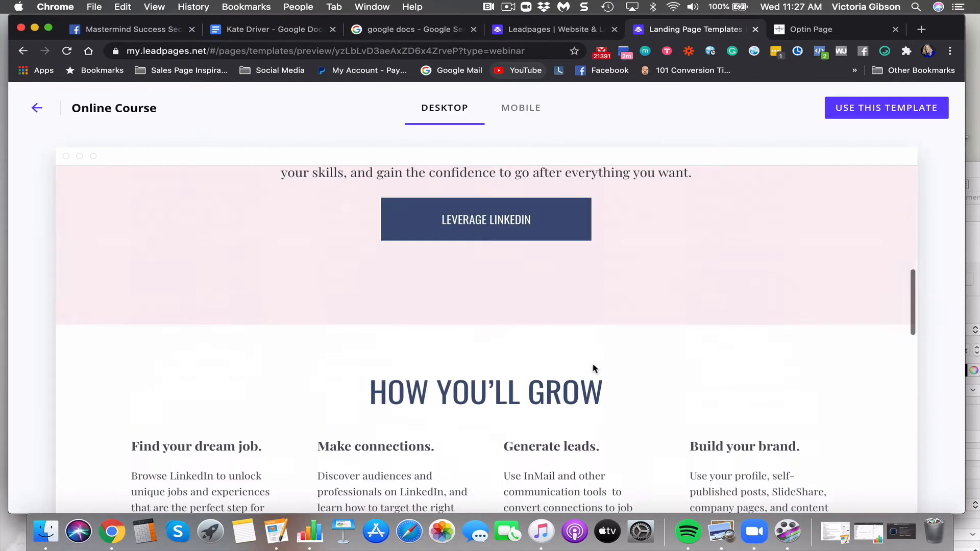
scroll(594, 368, up, 10)
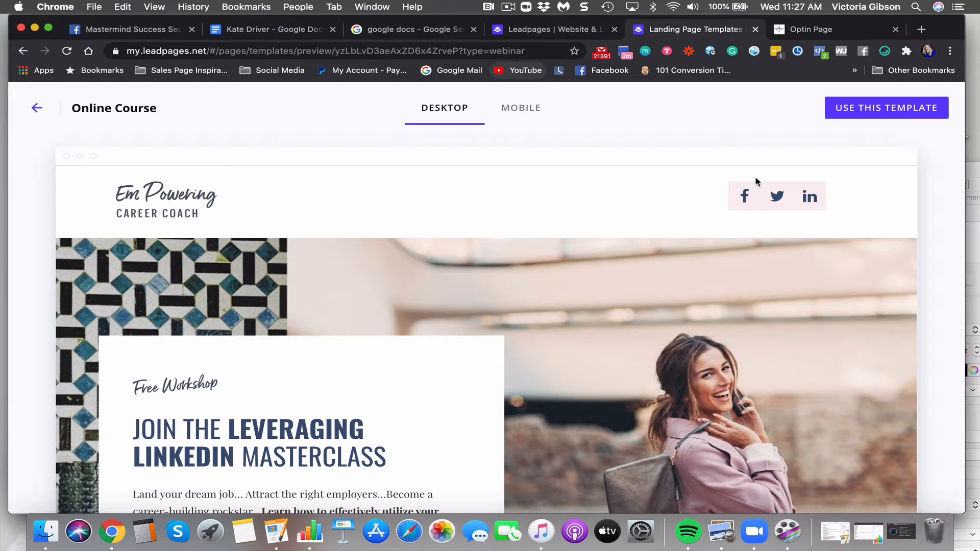
Use the Online Course template, naming the page with the client's first name
click(853, 110)
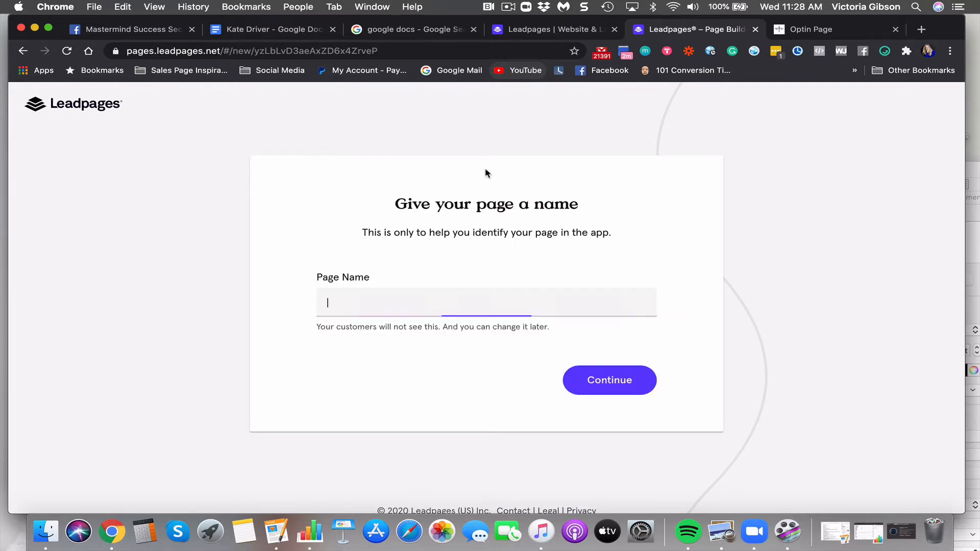
text(kate)
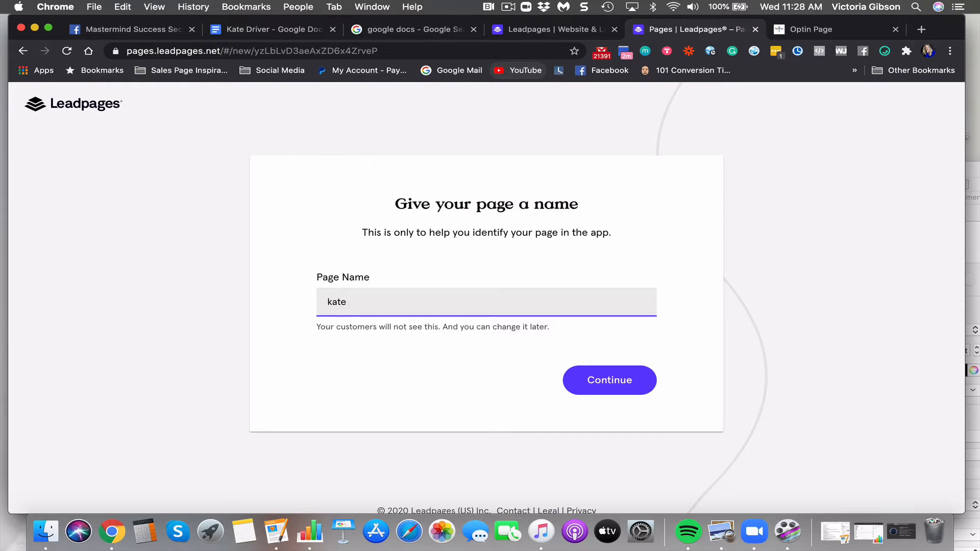
click(625, 377)
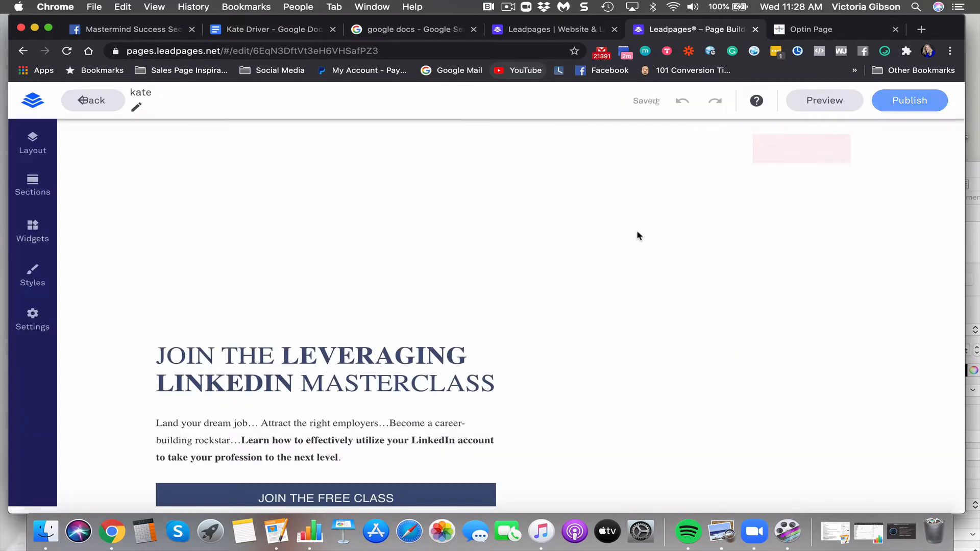
Delete the logo widget and the entire HEADER section from the page top
scroll(591, 256, down, 2)
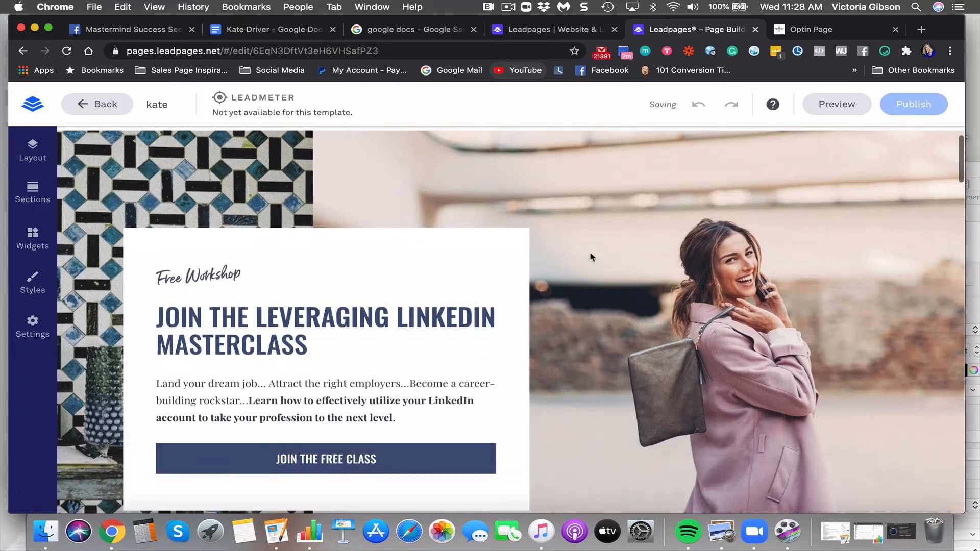
scroll(590, 256, up, 2)
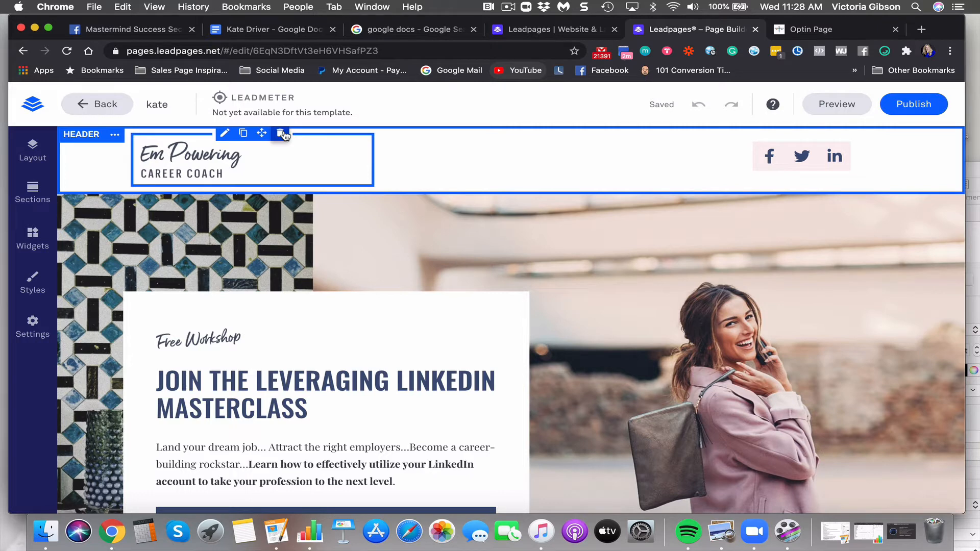
click(282, 134)
click(115, 136)
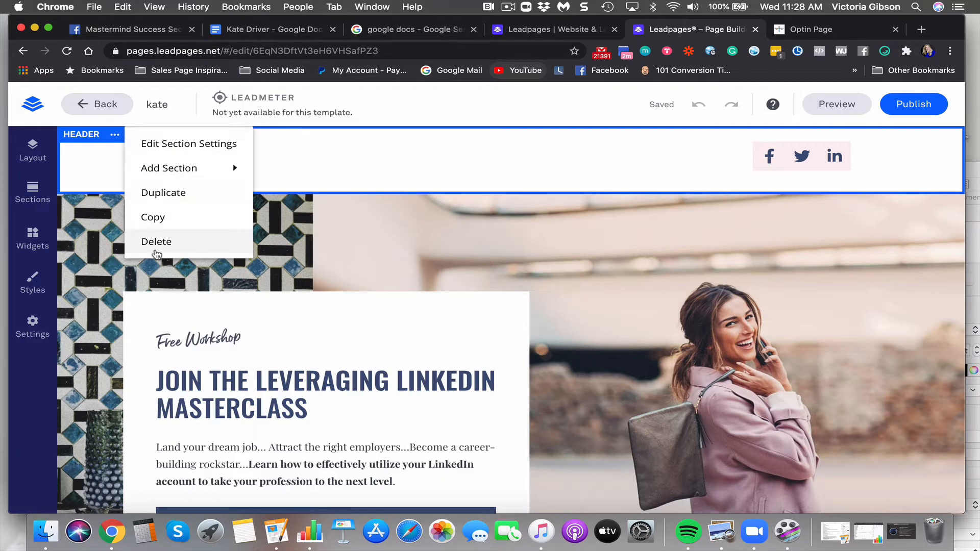
click(156, 244)
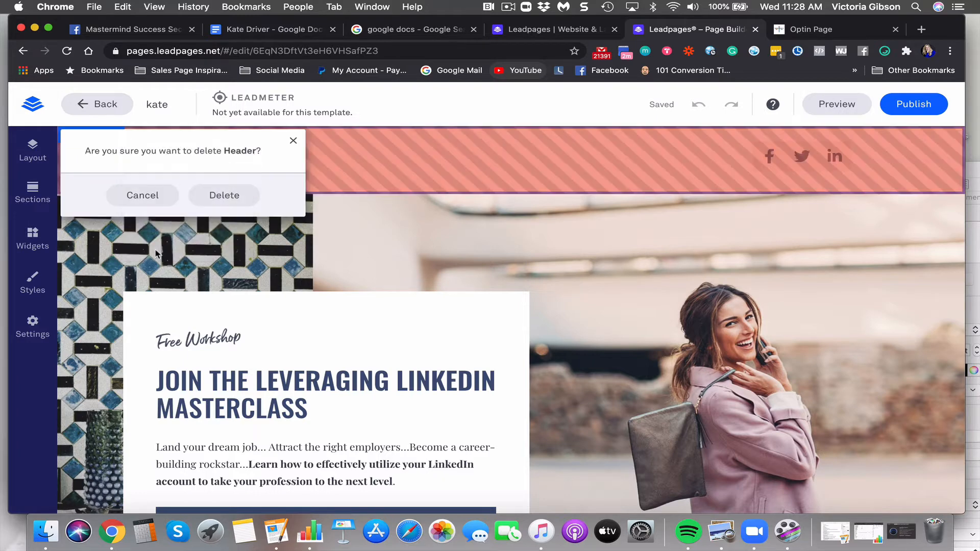
click(222, 195)
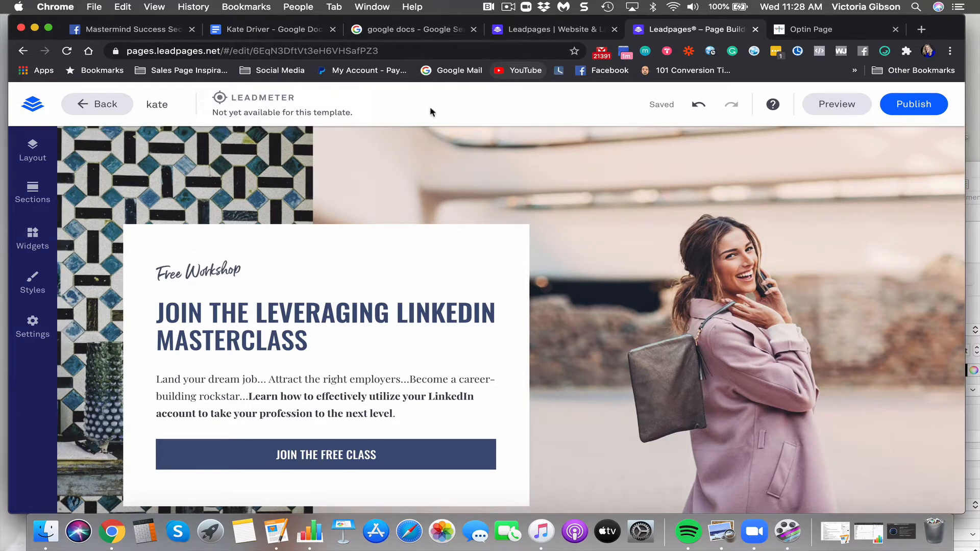
Change the hero headline font to Oswald
scroll(499, 225, down, 3)
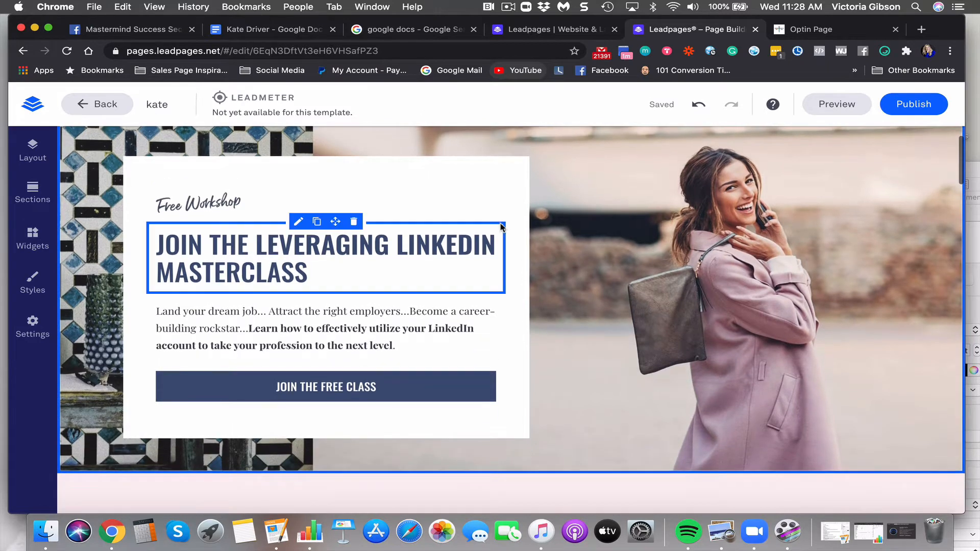
click(315, 275)
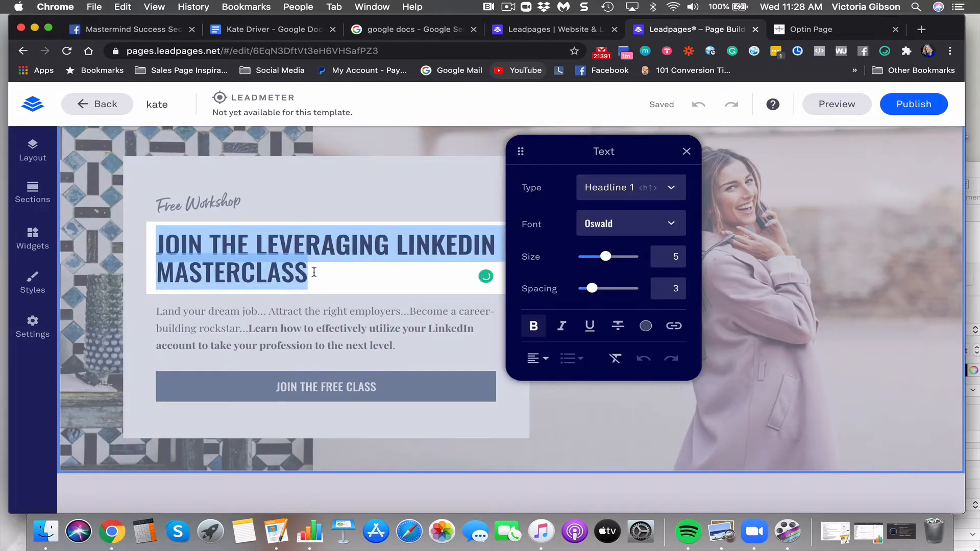
click(610, 231)
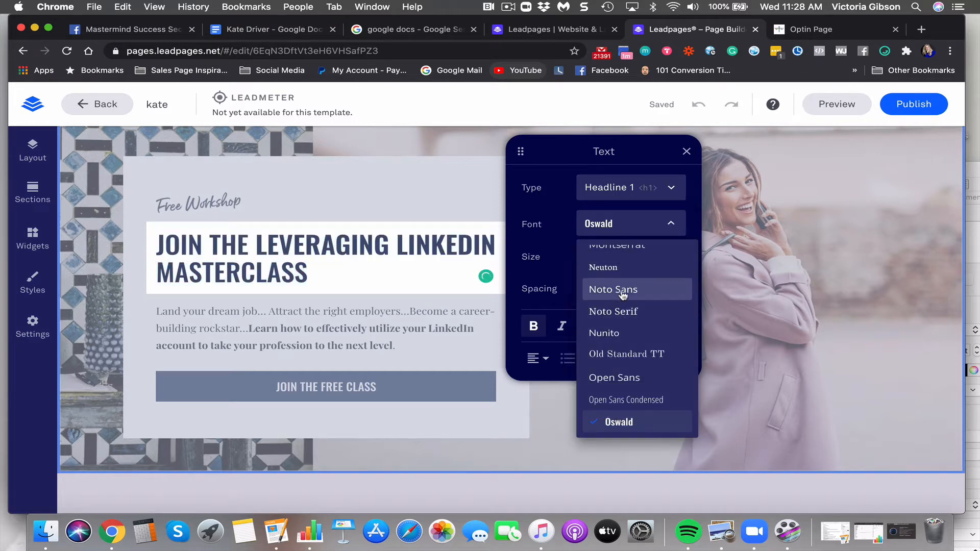
scroll(620, 294, up, 3)
click(625, 328)
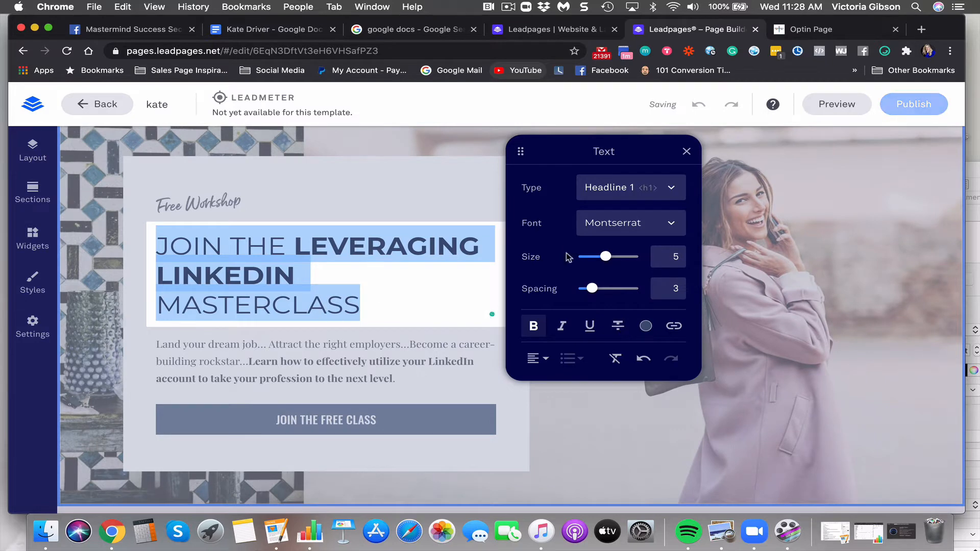
click(633, 224)
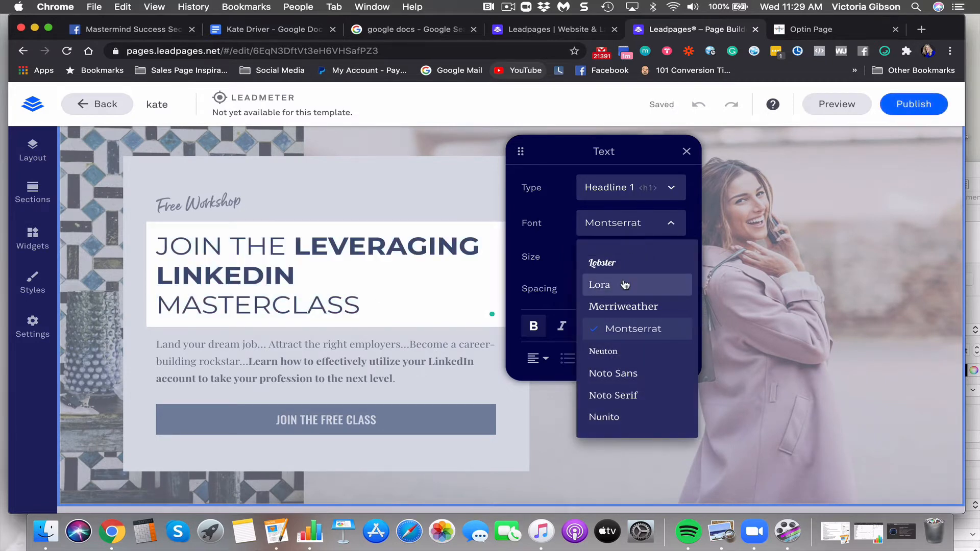
scroll(646, 360, down, 3)
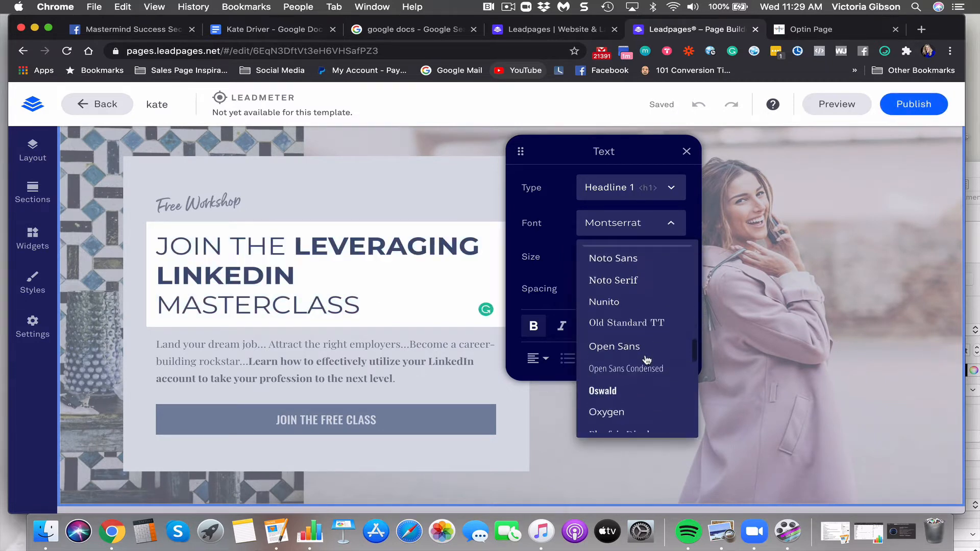
click(641, 394)
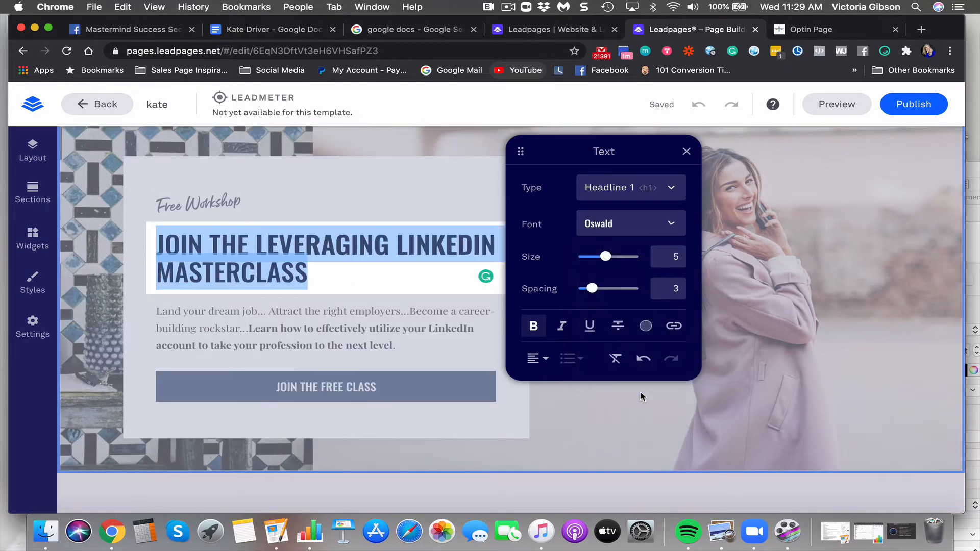
Clear the old LinkedIn masterclass headline text and close the Text panel
click(310, 271)
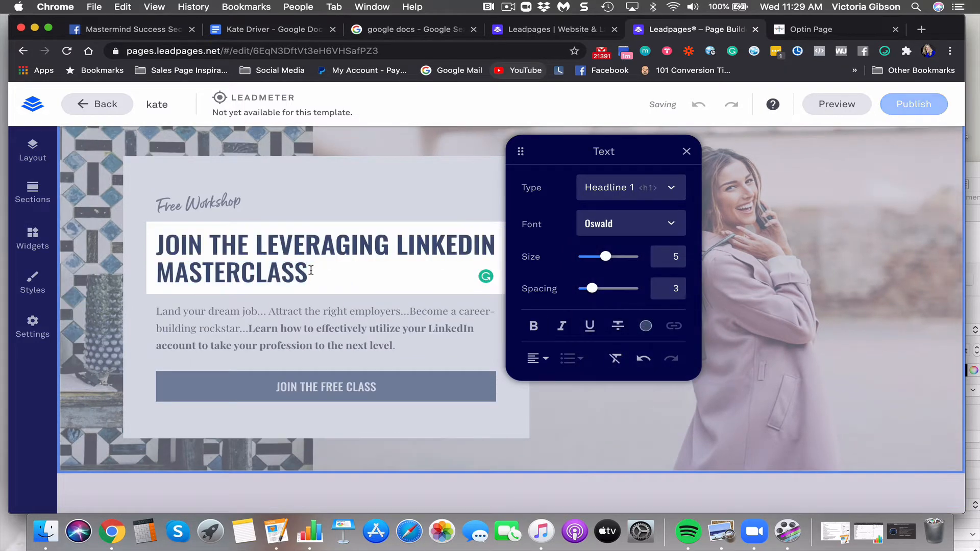
drag(310, 271, 162, 225)
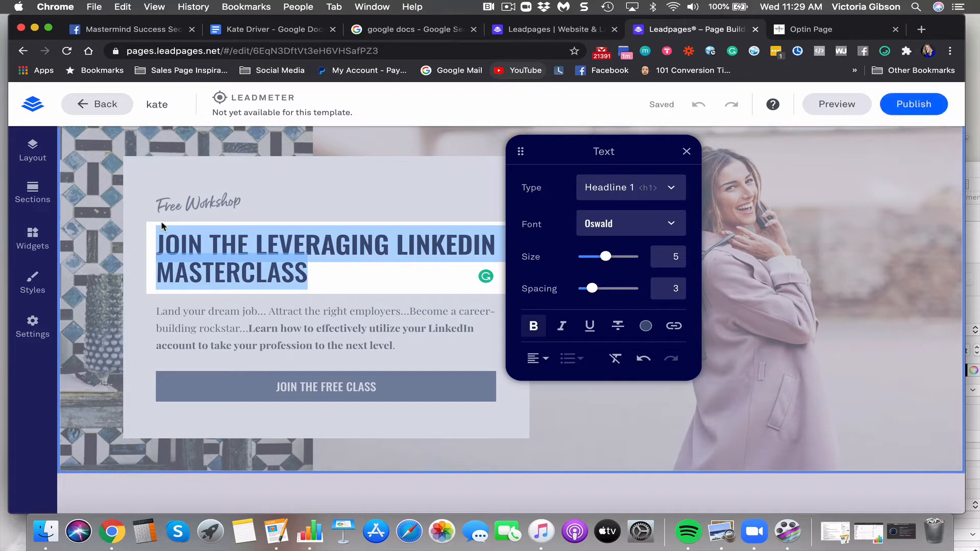
key(BackSpace)
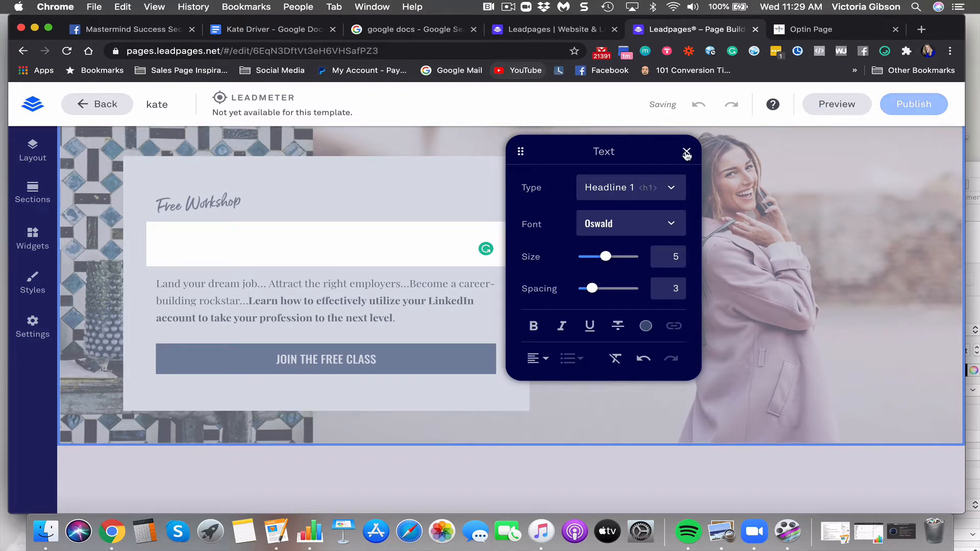
click(686, 153)
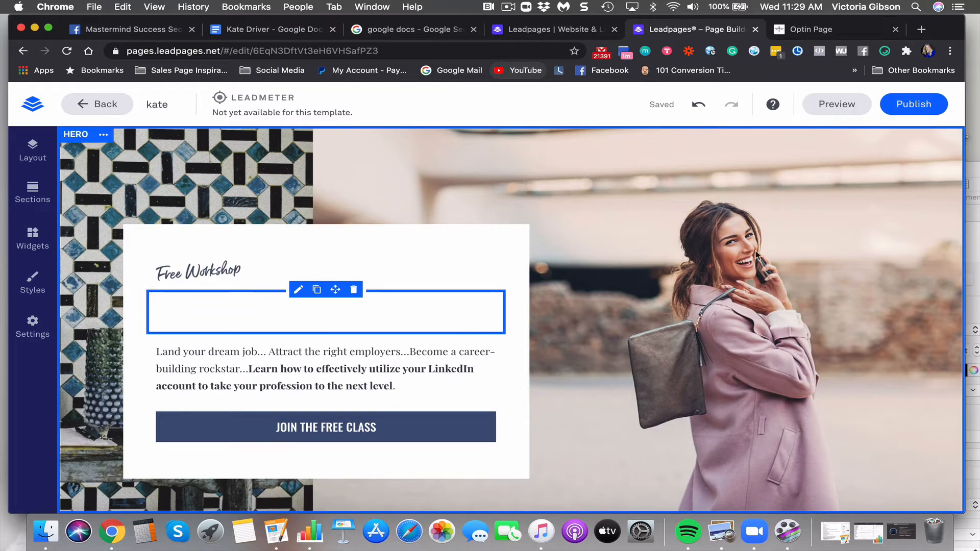
scroll(757, 256, down, 1)
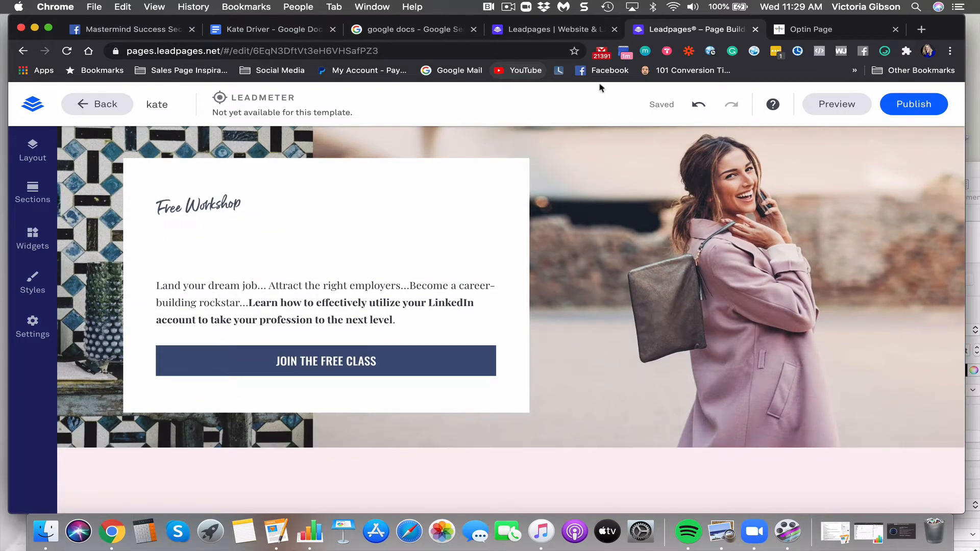
Close the Leadpages homepage and Google Docs search tabs, returning to the editor
click(554, 32)
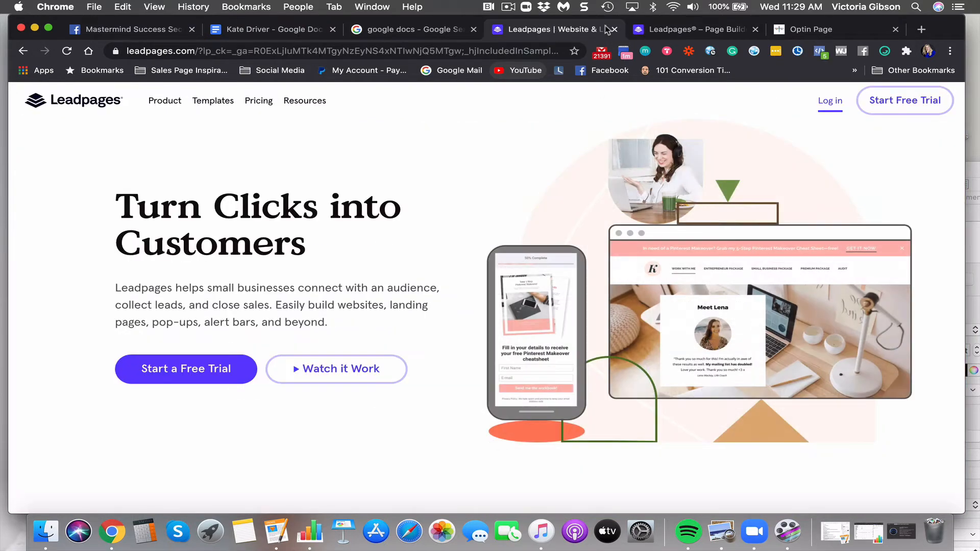
click(615, 29)
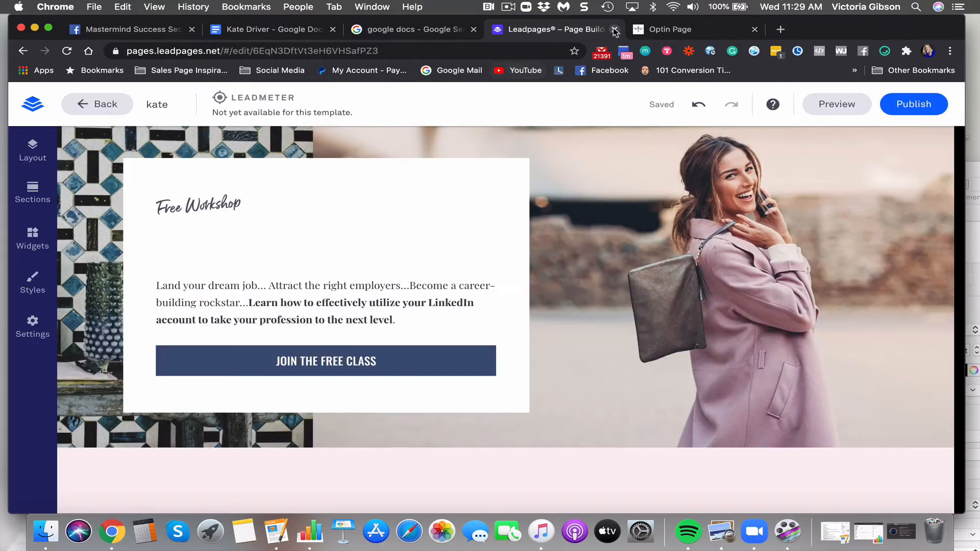
click(686, 32)
scroll(292, 330, down, 3)
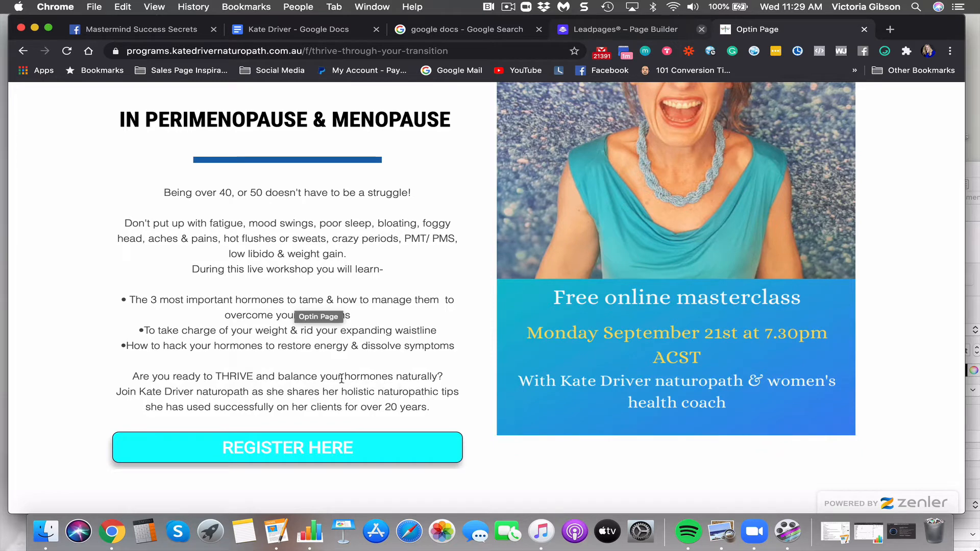
click(545, 22)
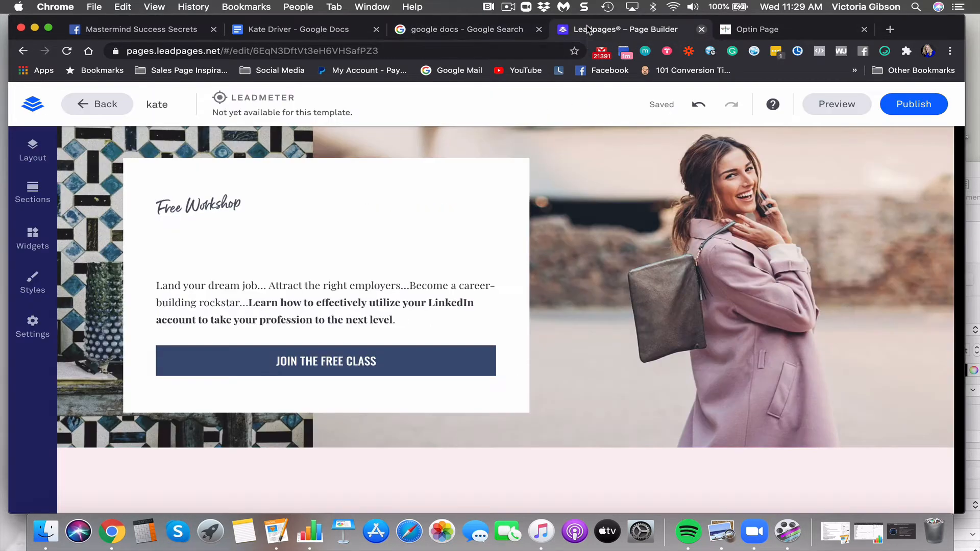
click(587, 29)
click(540, 30)
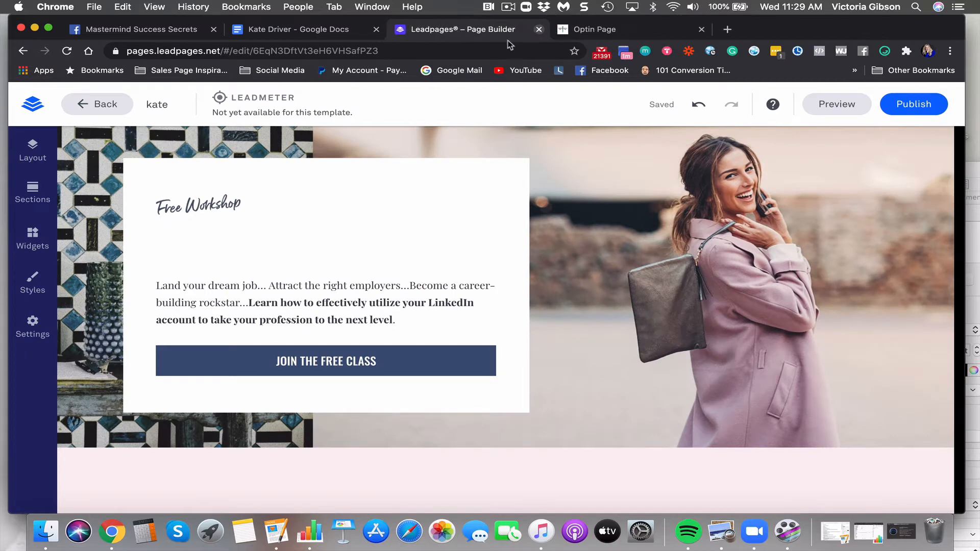
Type the headline 'Discover How To Balance Hormones Naturally & Thrive'
click(286, 247)
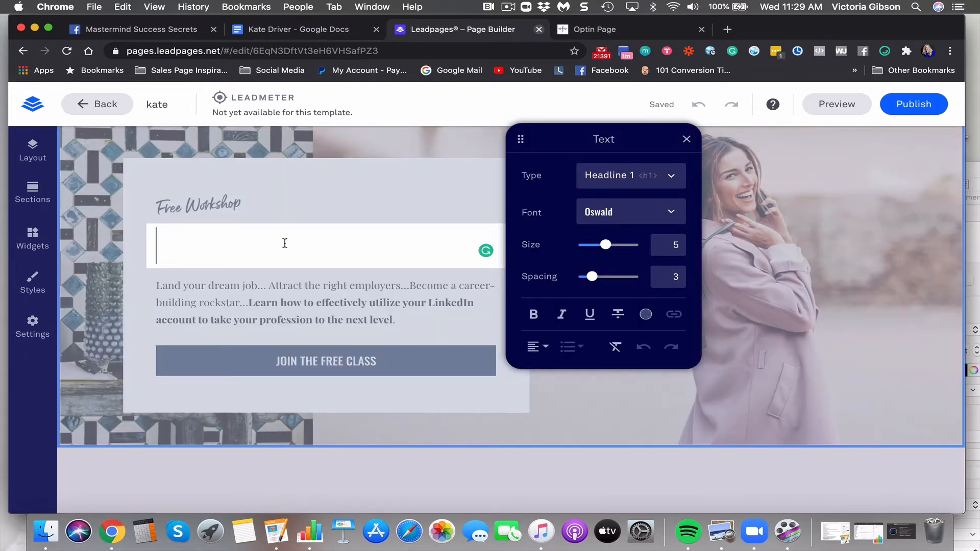
text(Disoc)
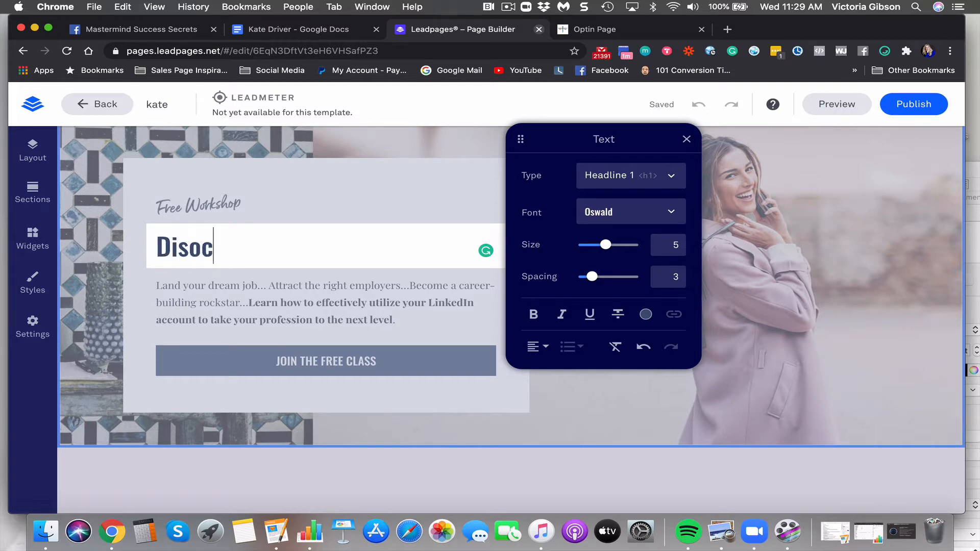
key(BackSpace)
key(BackSpace)
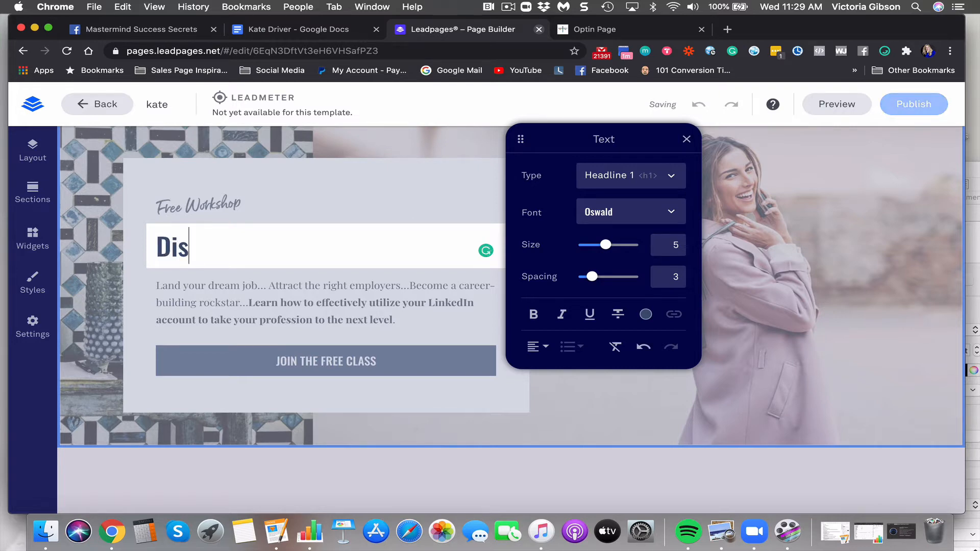
text(cover)
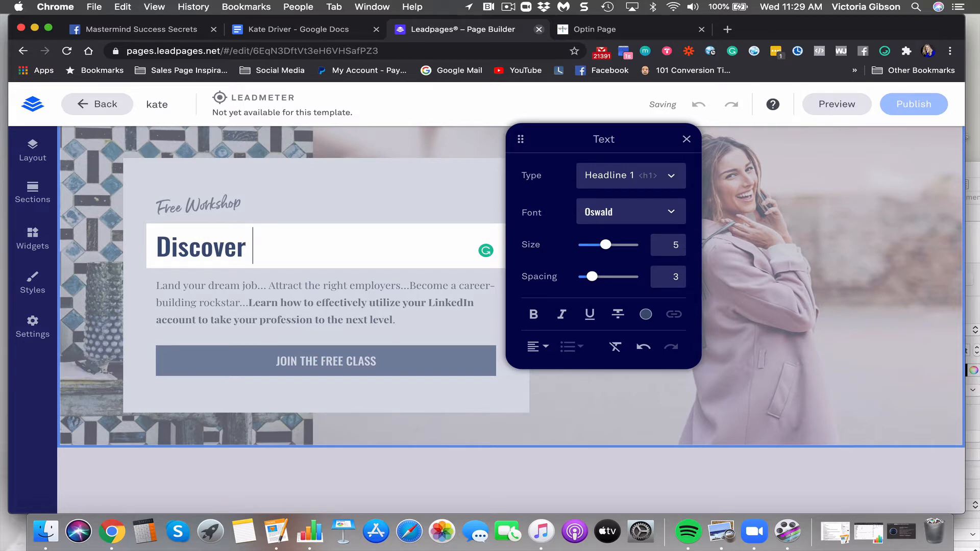
text( How To )
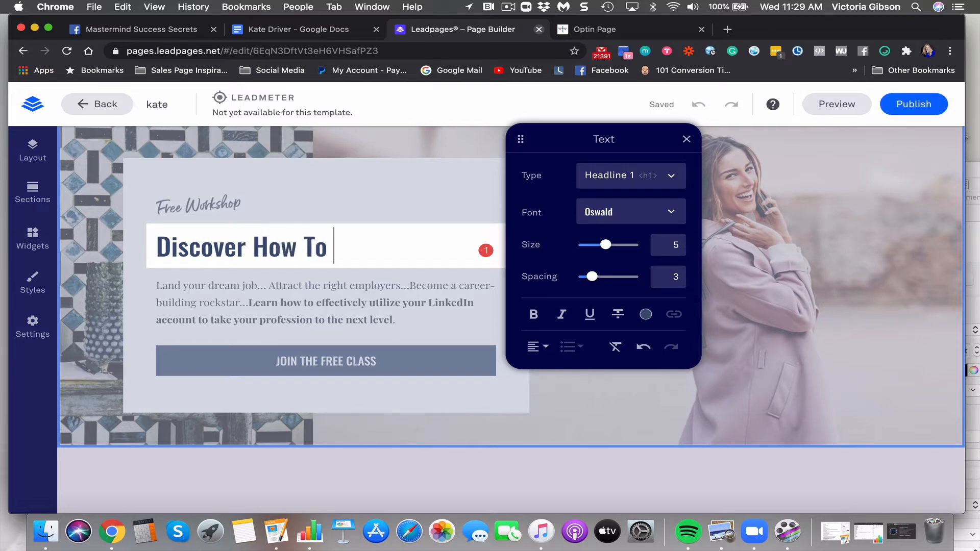
text(Balan)
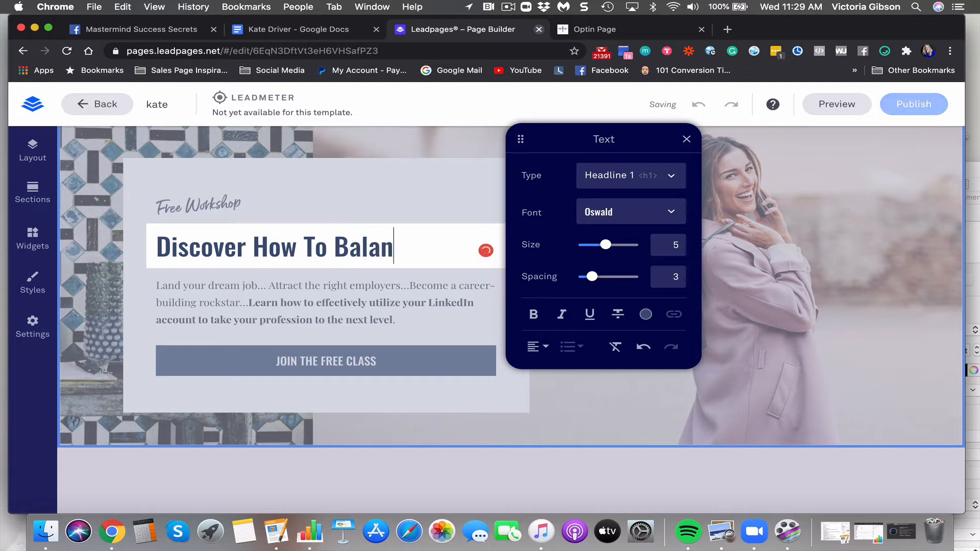
text(ce Your Hoprmo)
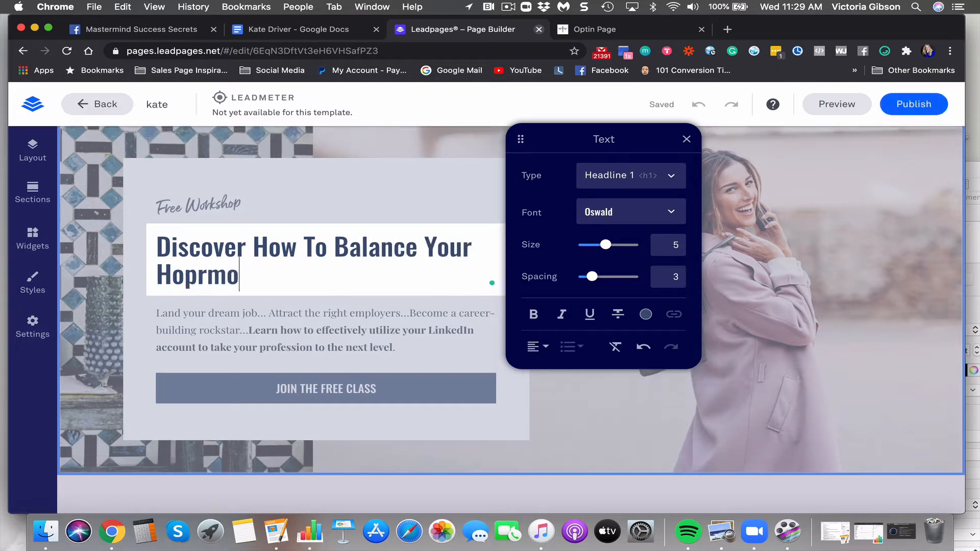
key(BackSpace)
key(BackSpace)
key(BackSpace)
key(BackSpace)
key(BackSpace)
key(BackSpace)
key(BackSpace)
key(BackSpace)
key(BackSpace)
key(BackSpace)
key(BackSpace)
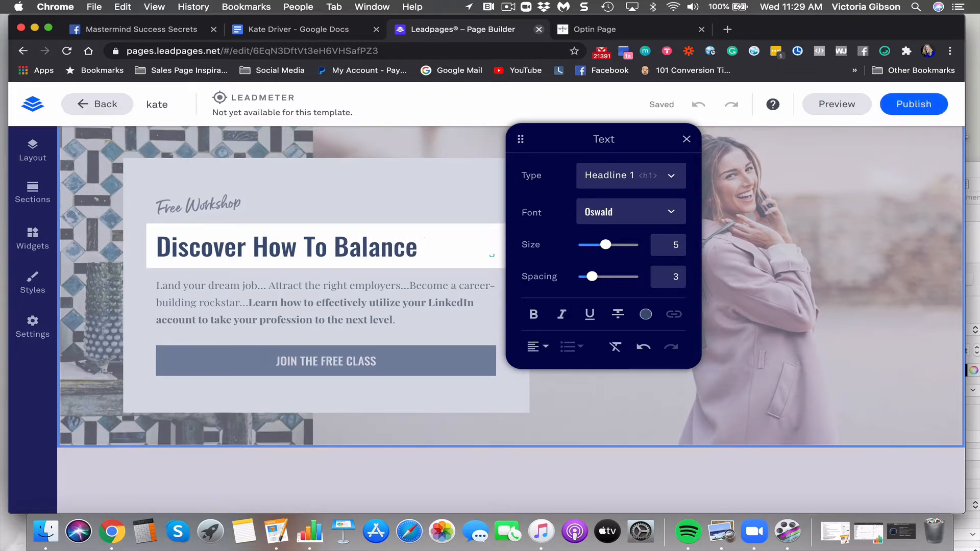
text(Hom)
key(BackSpace)
text(r)
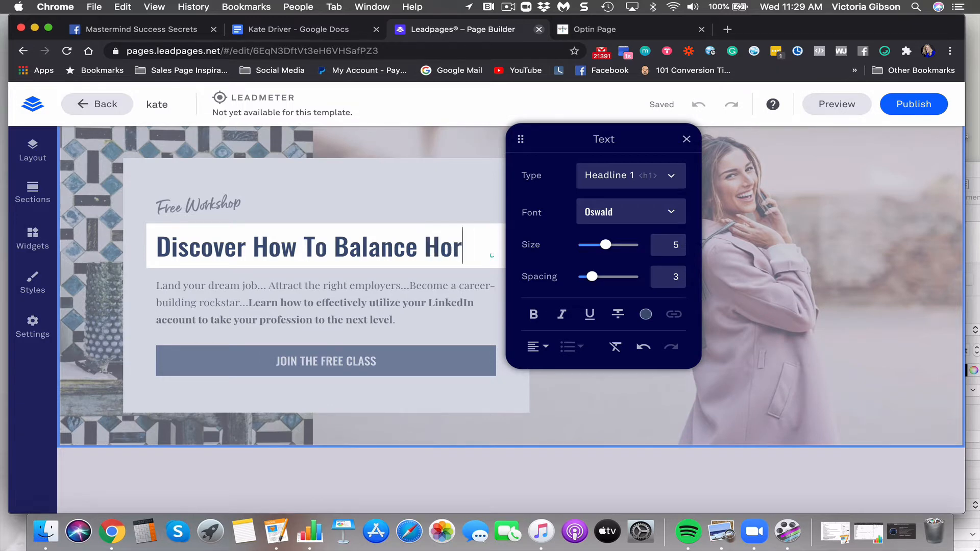
text(mones Na)
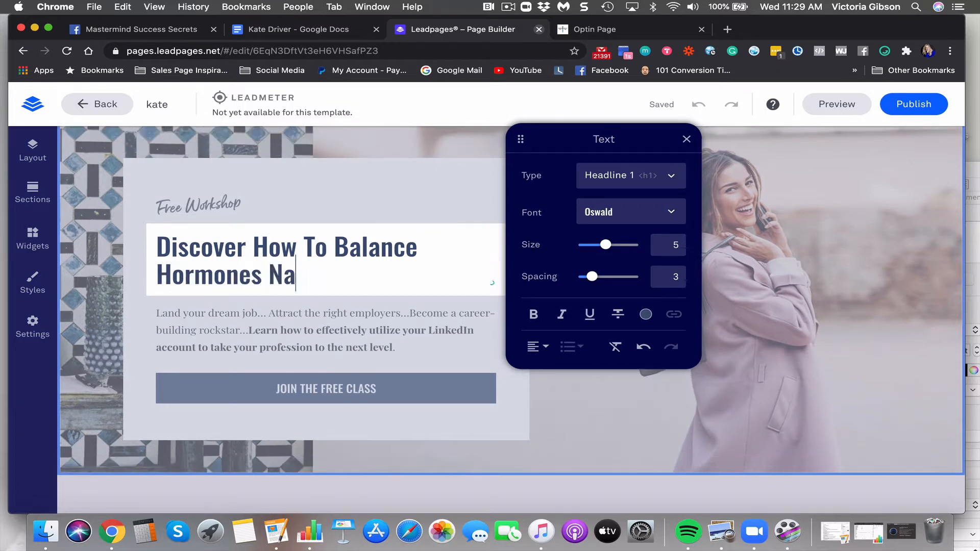
text(turally & )
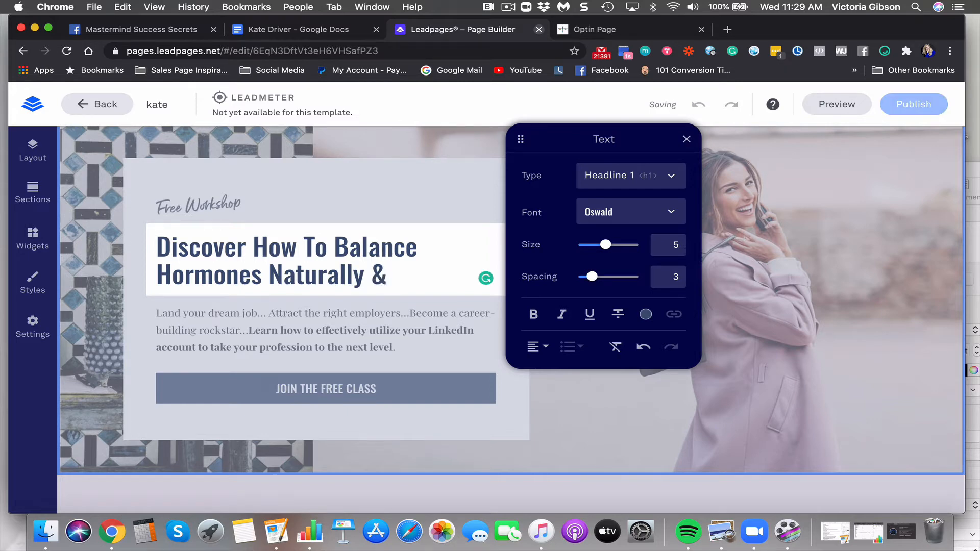
text(O)
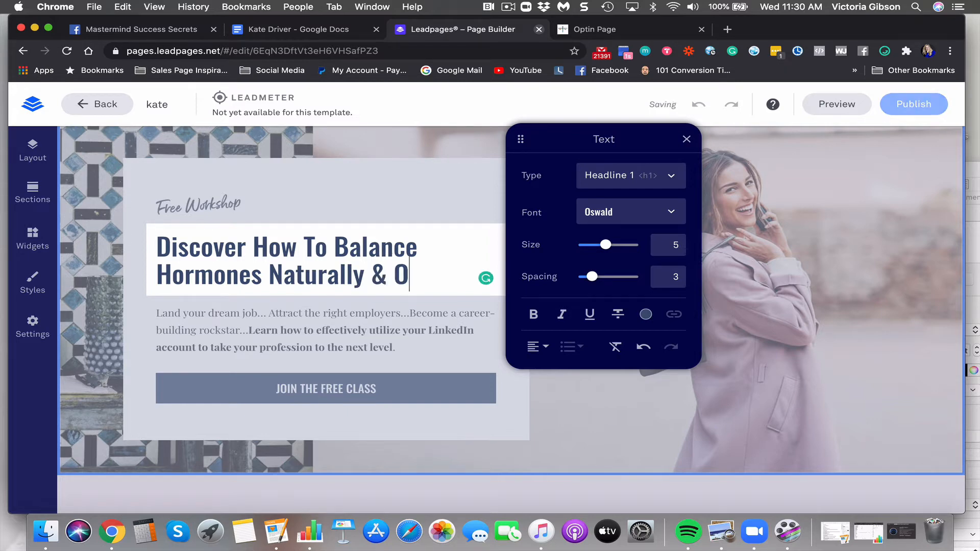
key(BackSpace)
text(Thr)
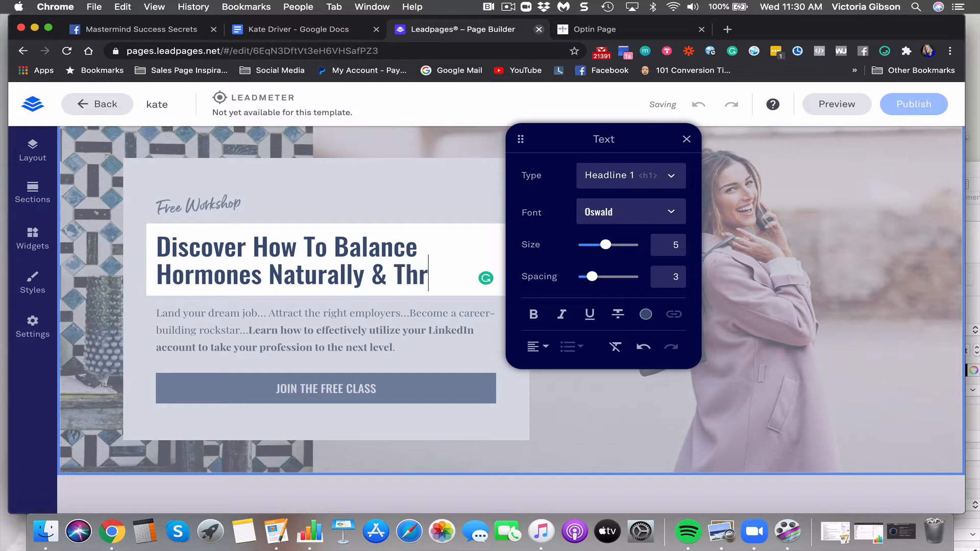
text(ive)
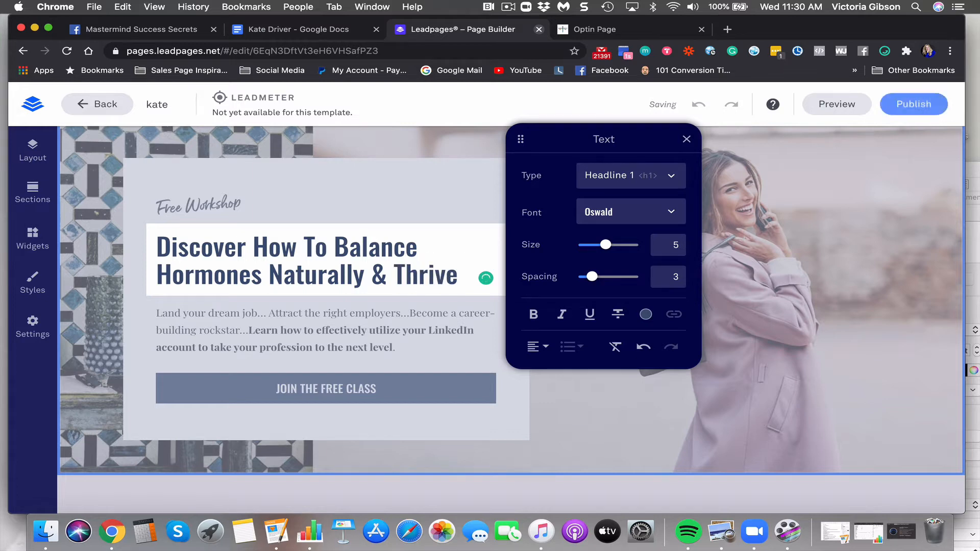
text( Duringf)
key(BackSpace)
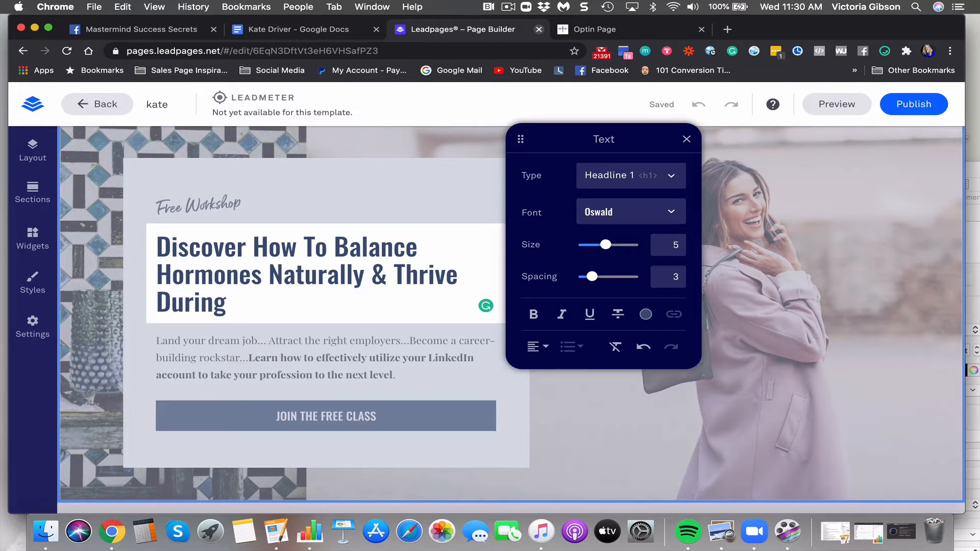
key(BackSpace)
key(BackSpace)
key(BackSpace)
key(BackSpace)
key(BackSpace)
key(BackSpace)
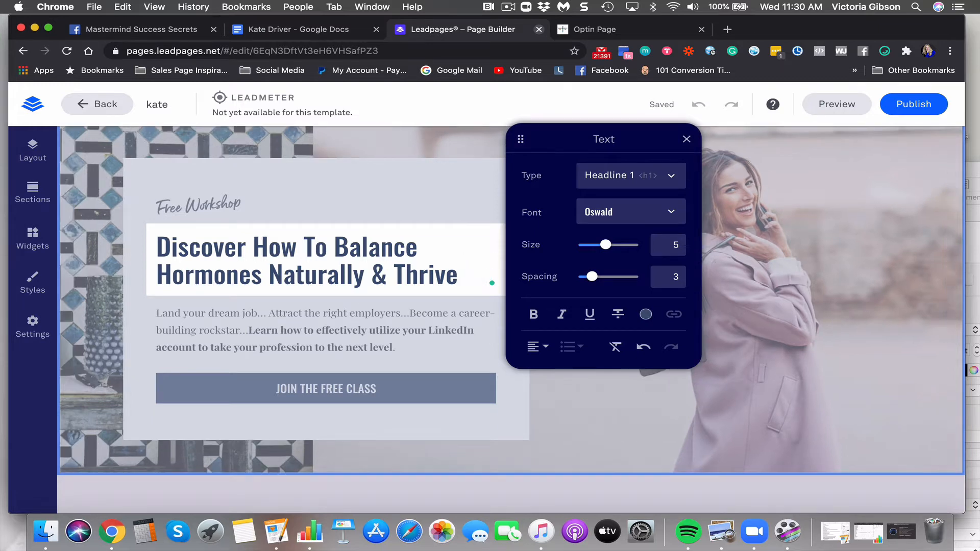
Select the hero body paragraph text from 'Land' to 'rockstar'
drag(302, 330, 314, 330)
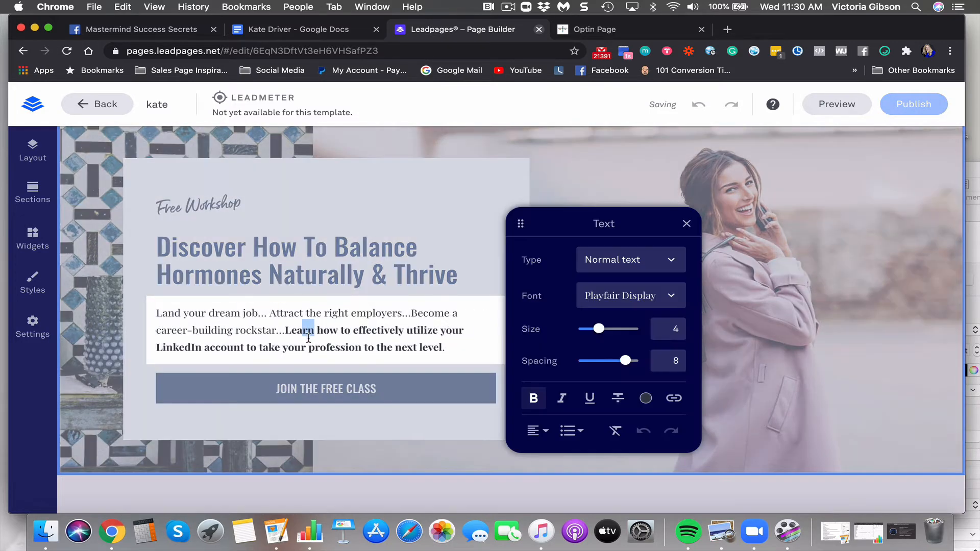
drag(447, 350, 156, 299)
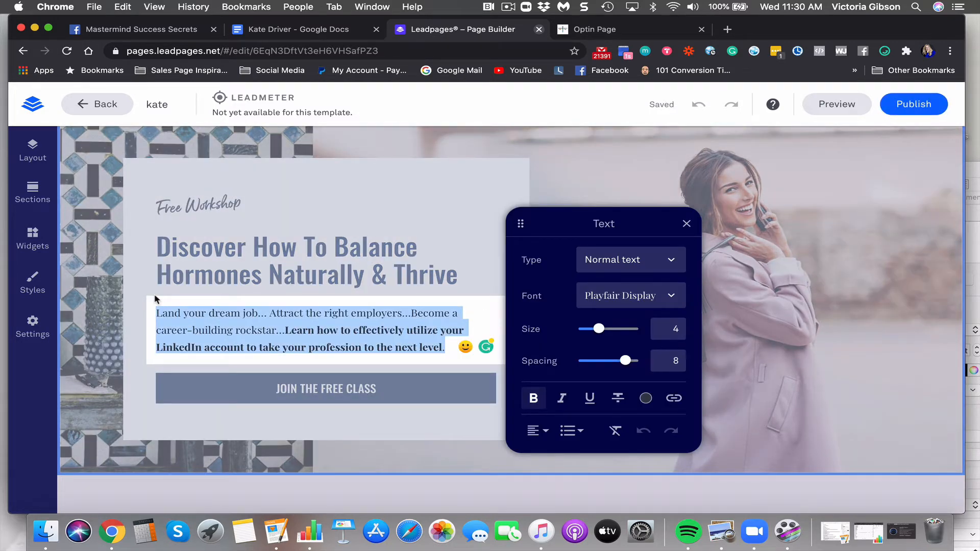
click(303, 332)
drag(278, 330, 148, 313)
Check the client's opt-in page, then bring up the client's Google Docs notes
click(641, 28)
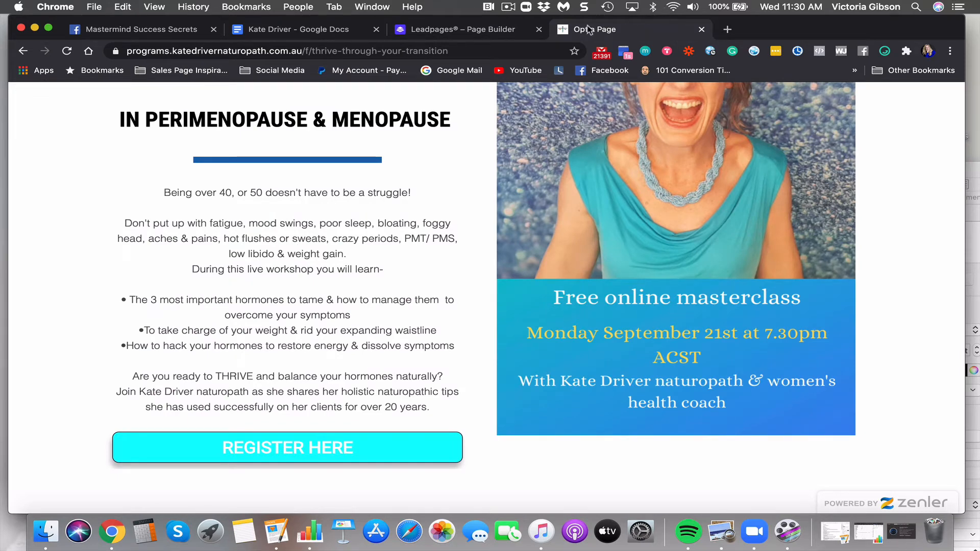
click(466, 30)
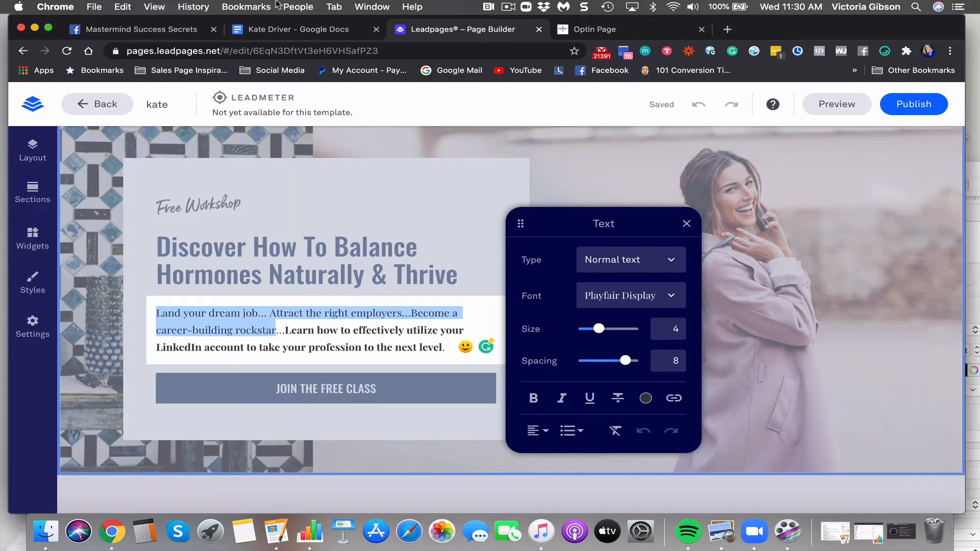
click(301, 29)
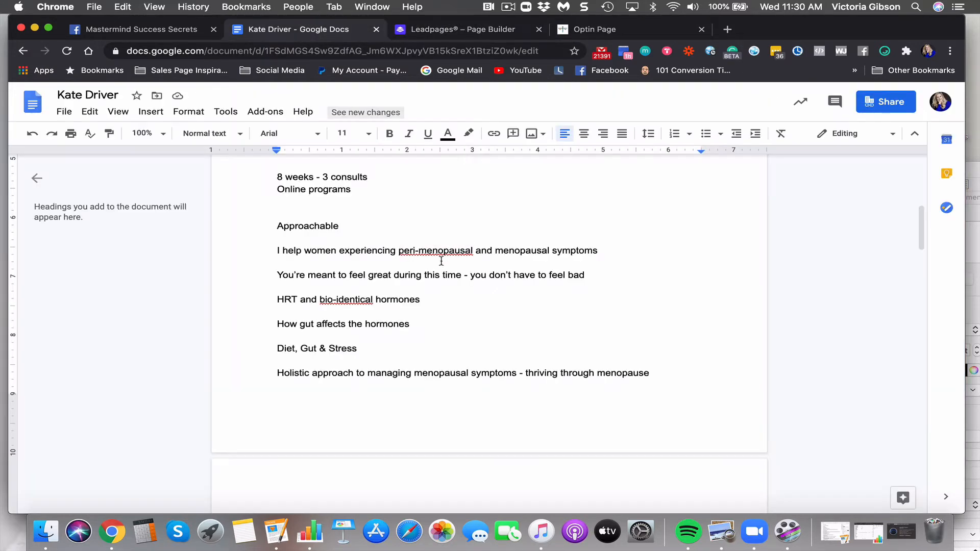
Read the notes, highlighting 'Holistic approach to managing menopausal symptoms', then return to the builder
scroll(412, 274, down, 1)
scroll(411, 274, up, 1)
scroll(409, 275, down, 1)
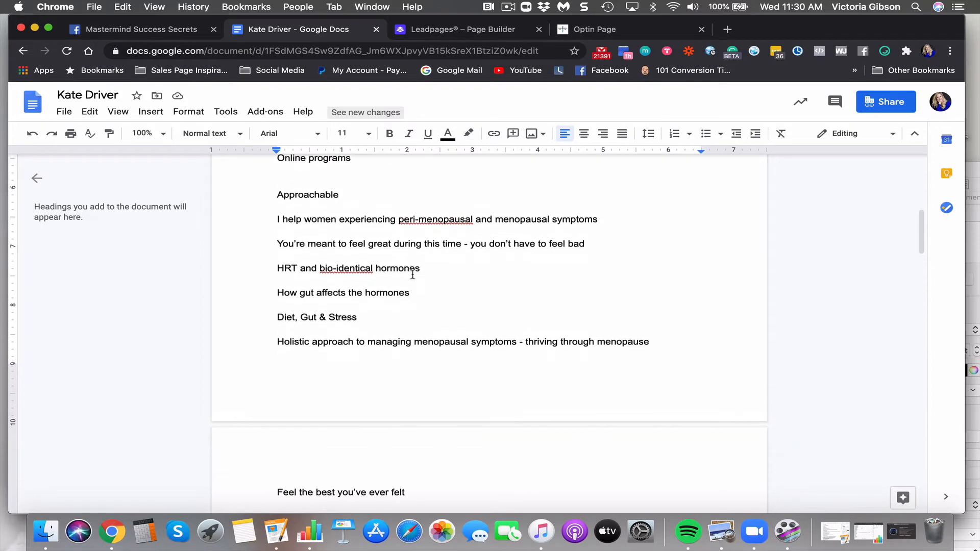
scroll(391, 288, up, 10)
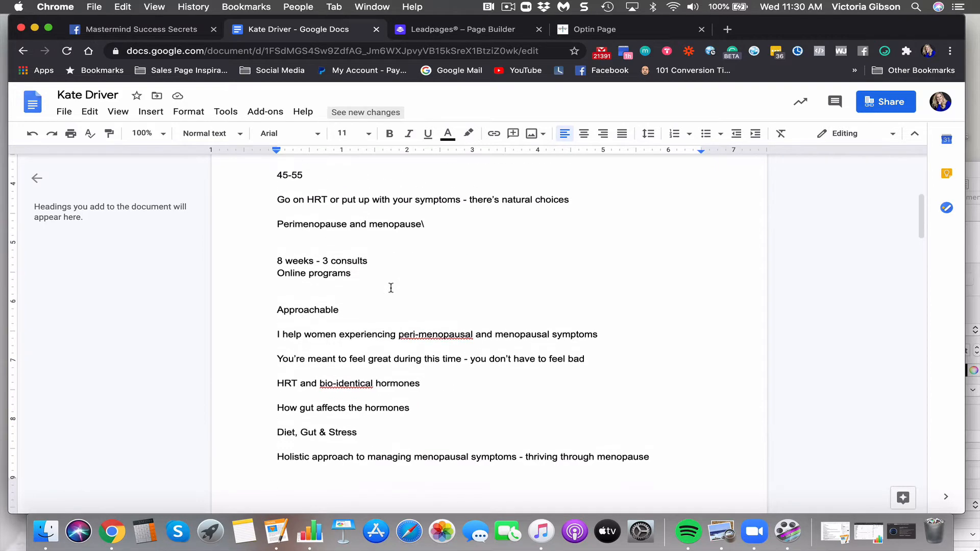
scroll(391, 289, up, 1)
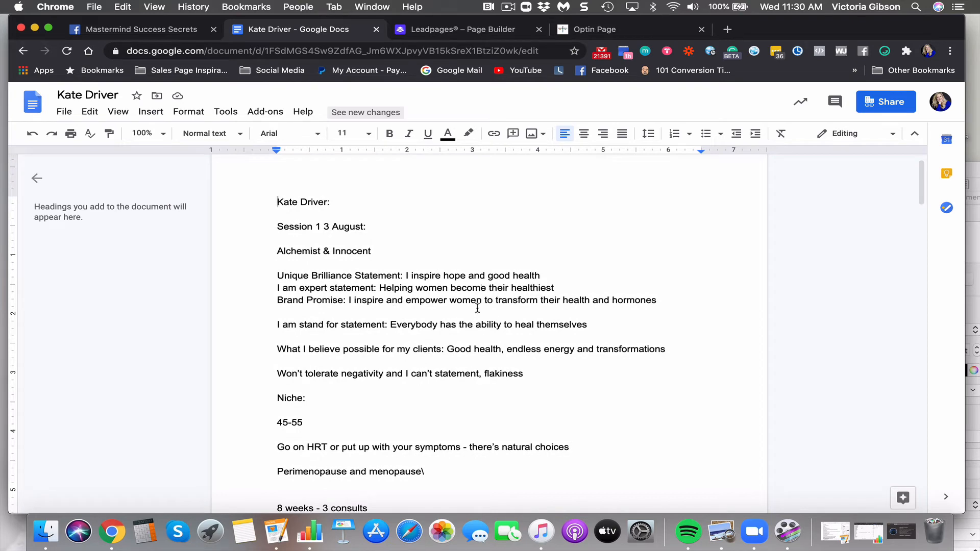
scroll(477, 308, down, 10)
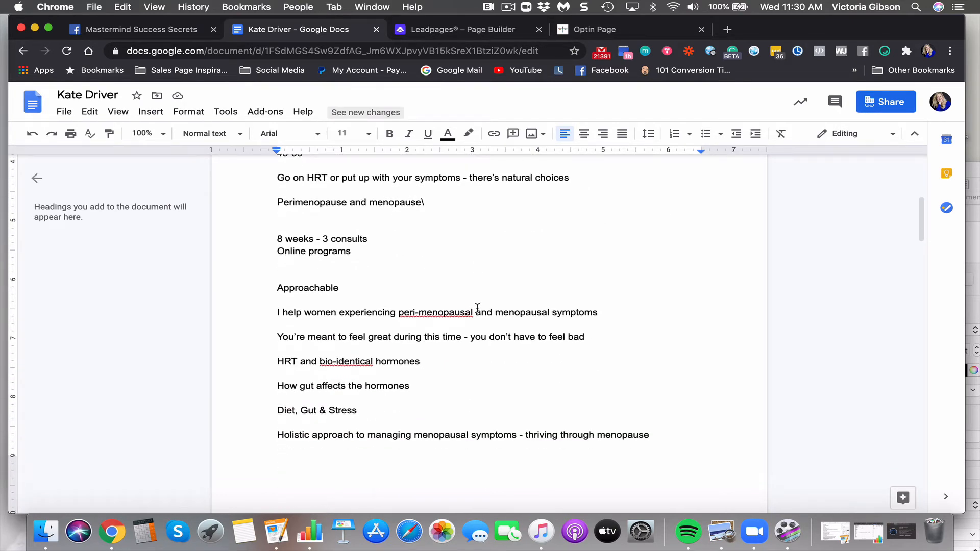
scroll(477, 308, down, 5)
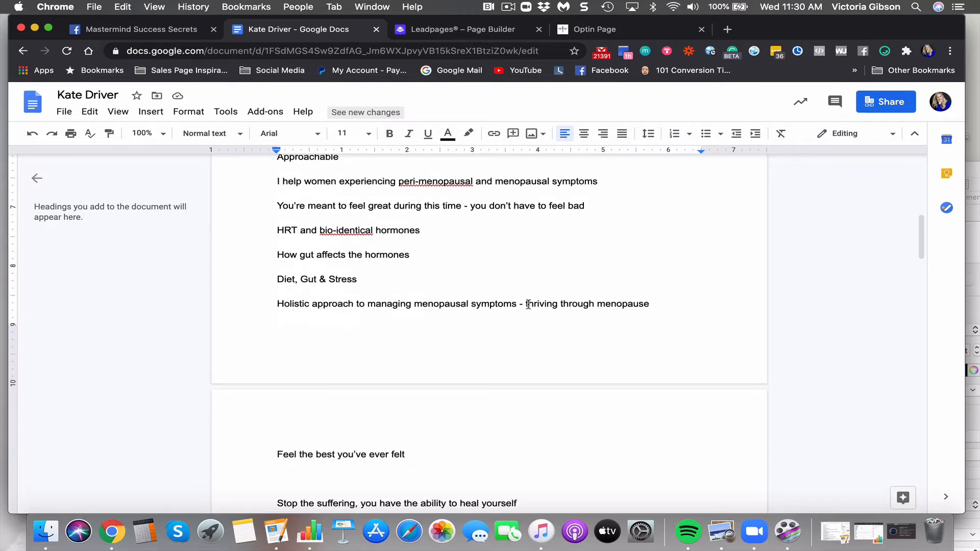
drag(516, 305, 212, 301)
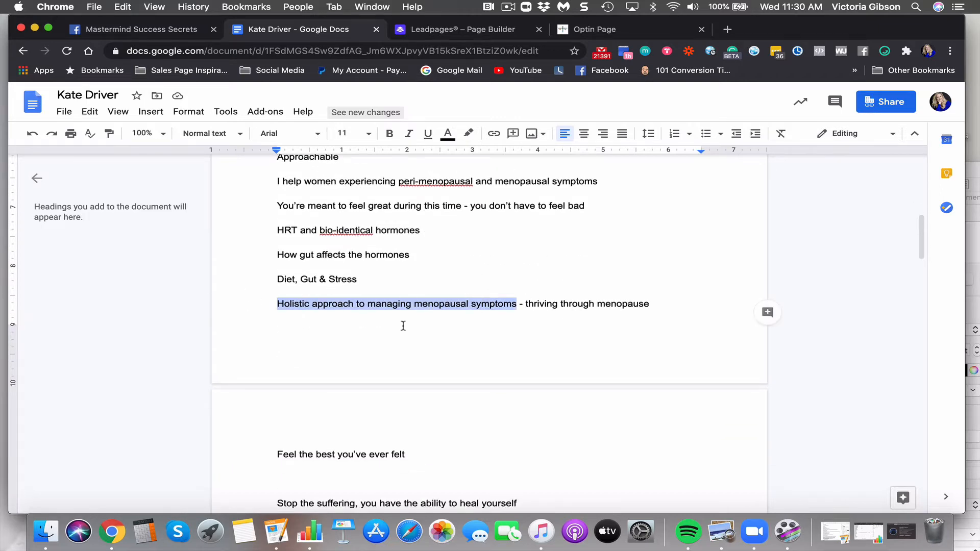
scroll(403, 326, down, 3)
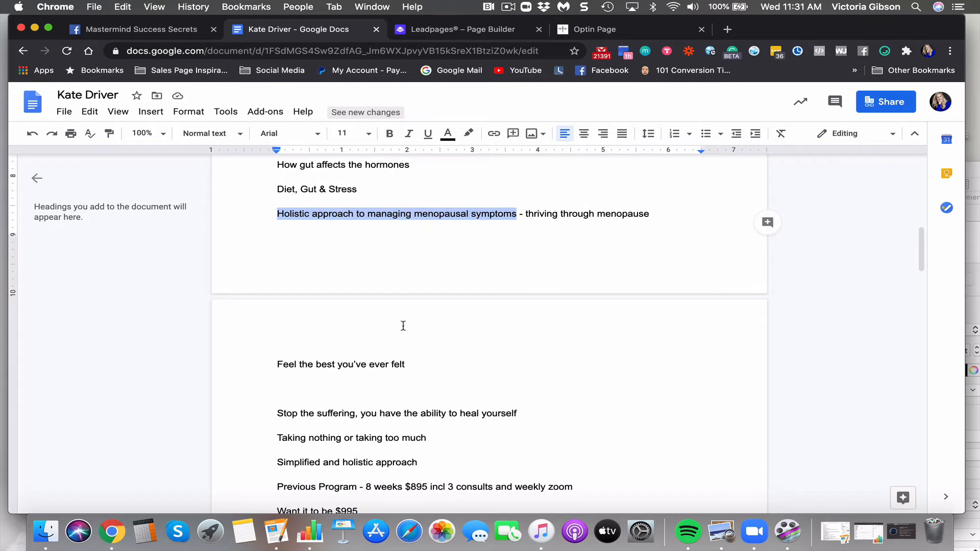
scroll(403, 326, down, 2)
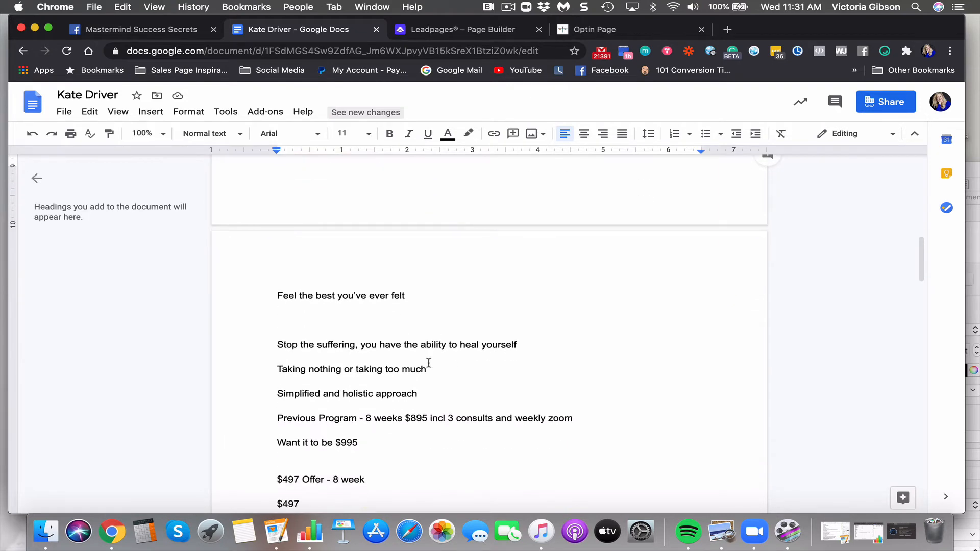
scroll(431, 368, down, 3)
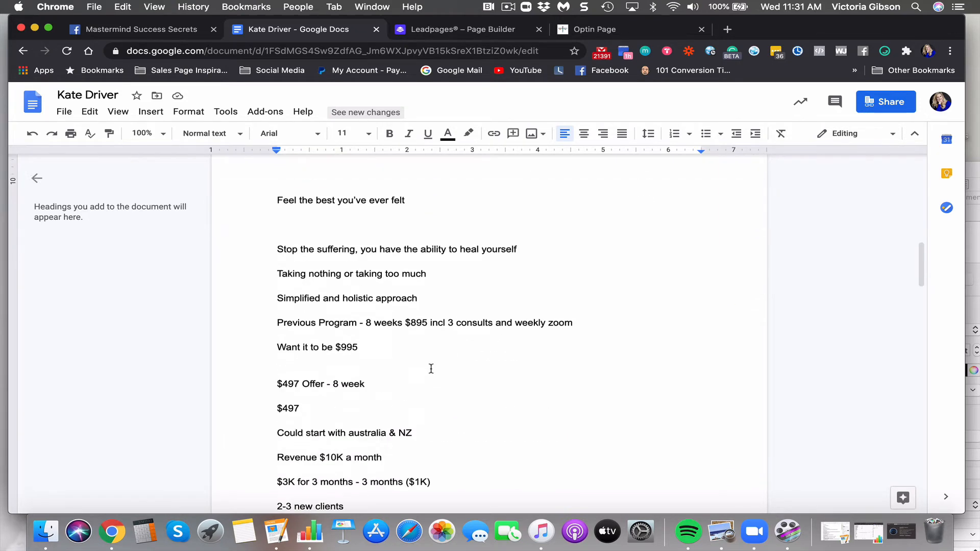
scroll(431, 368, up, 15)
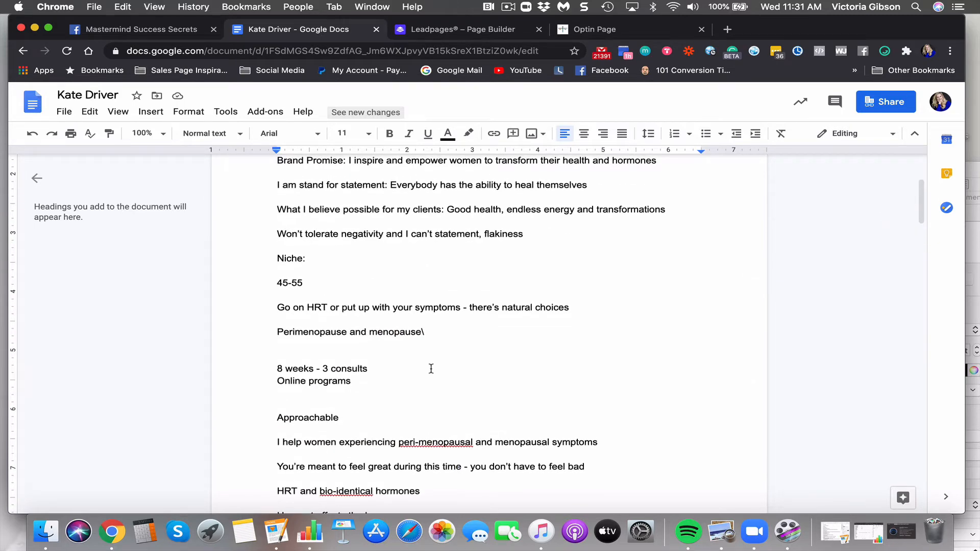
scroll(431, 369, up, 5)
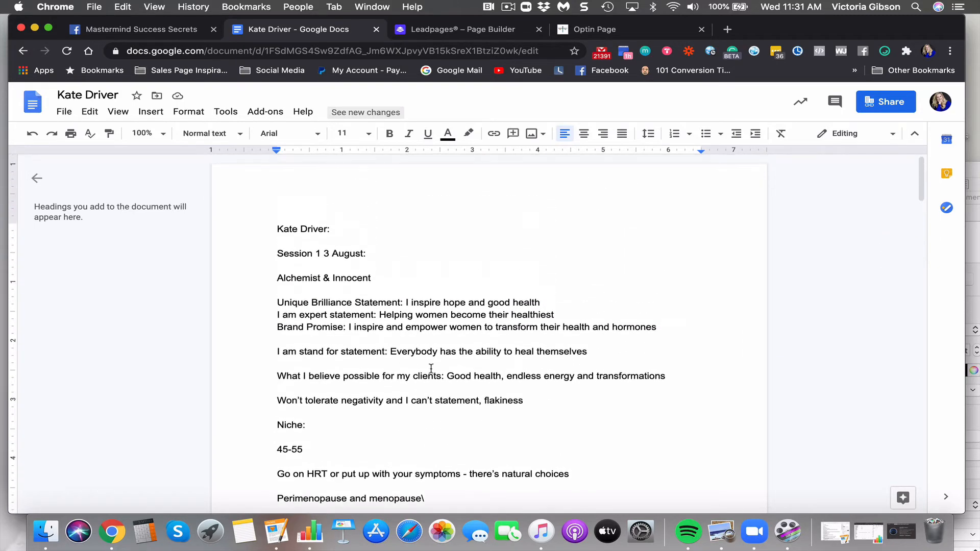
scroll(431, 368, down, 7)
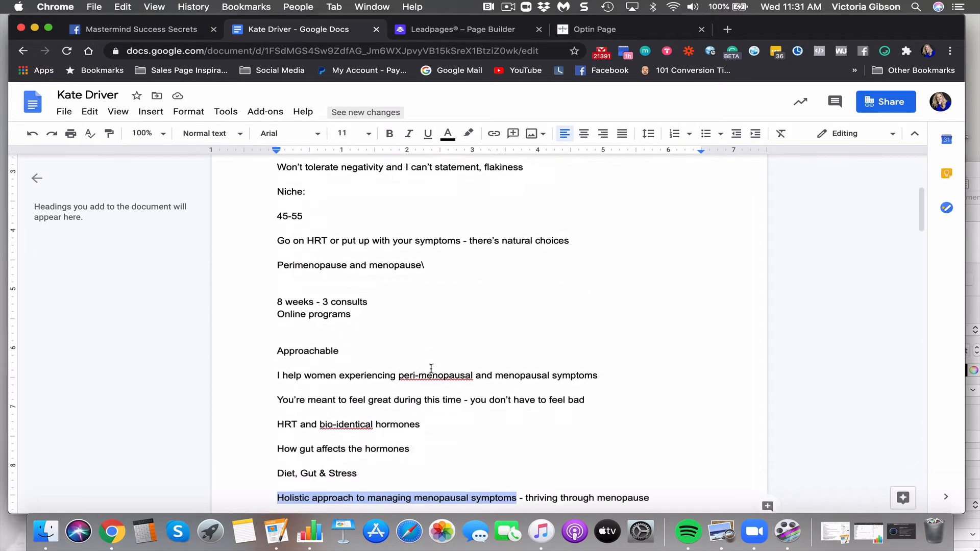
click(467, 31)
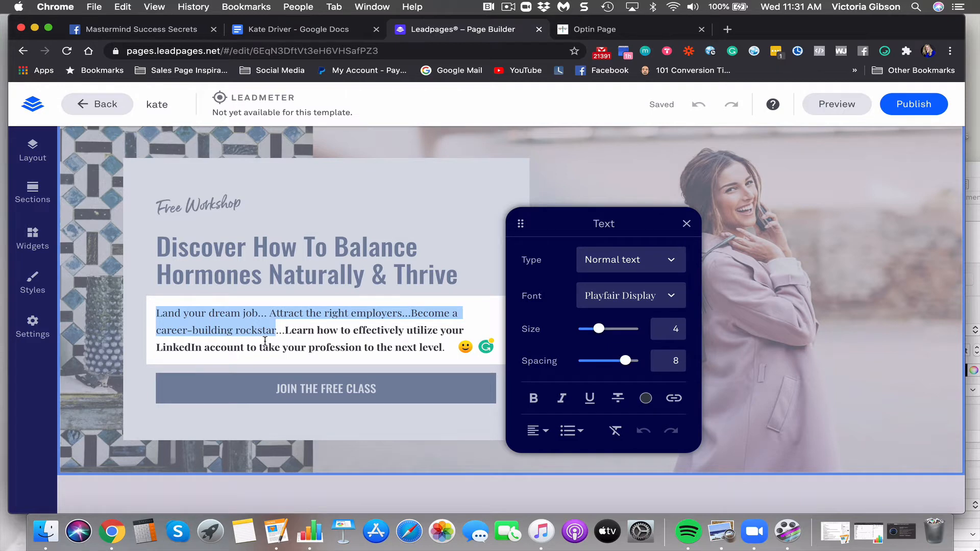
Rewrite the paragraph opening on menopause symptoms, ending 'feel better than ever before.'
text(Menopaus)
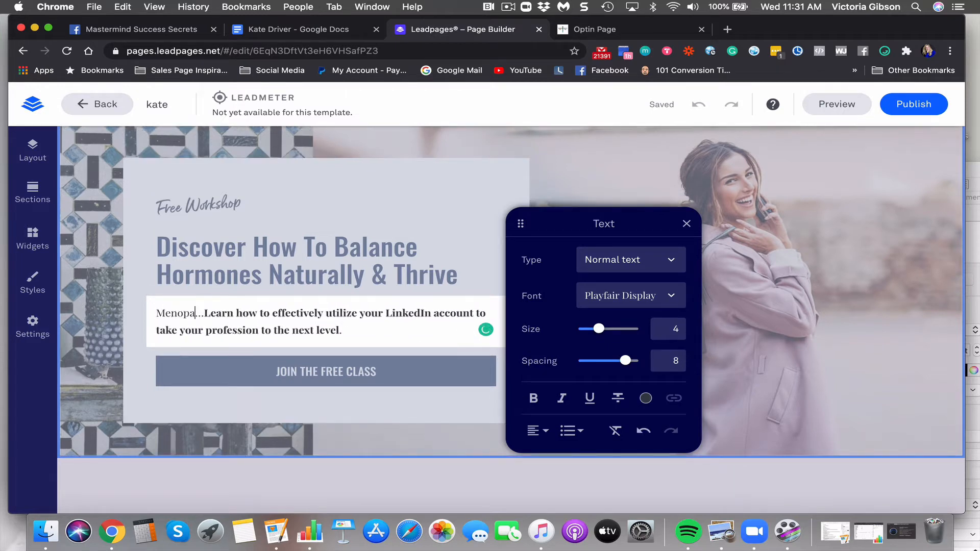
text(e an)
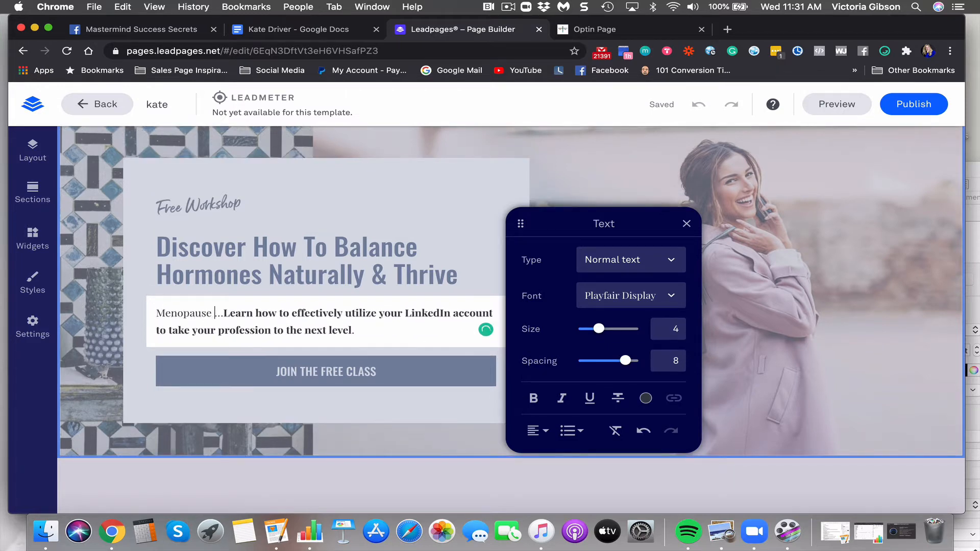
text(d)
key(BackSpace)
key(BackSpace)
key(BackSpace)
text((and even it's e)
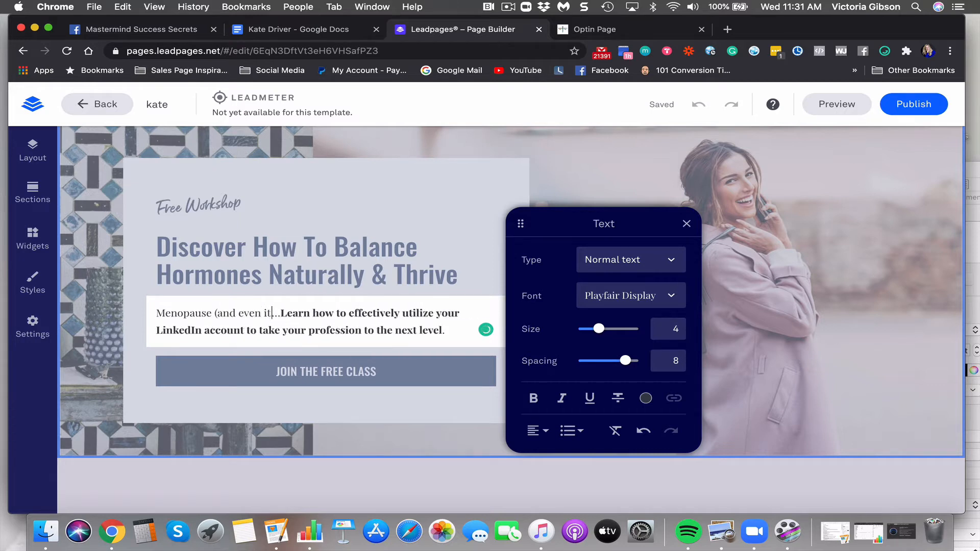
text(arly symptom)
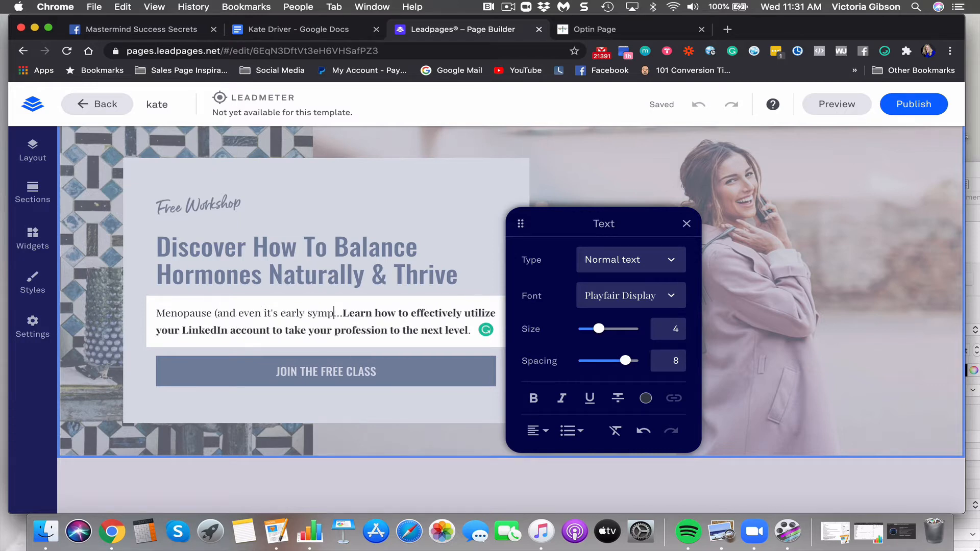
text(s) )
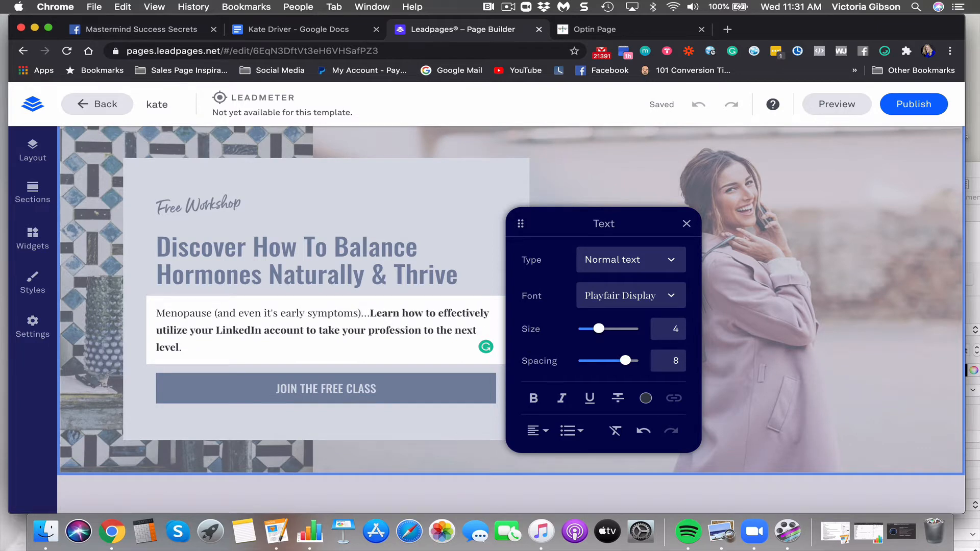
text(don't have top)
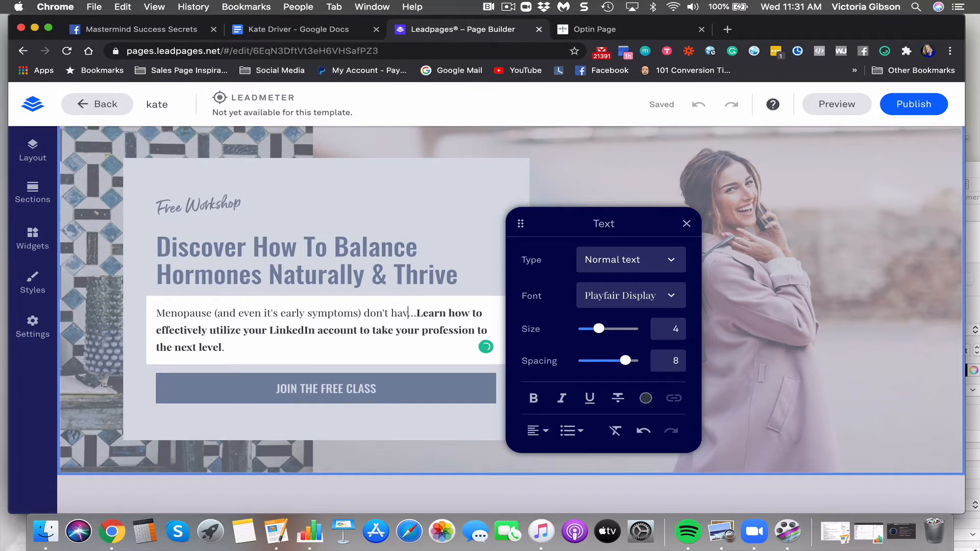
key(BackSpace)
text(be so )
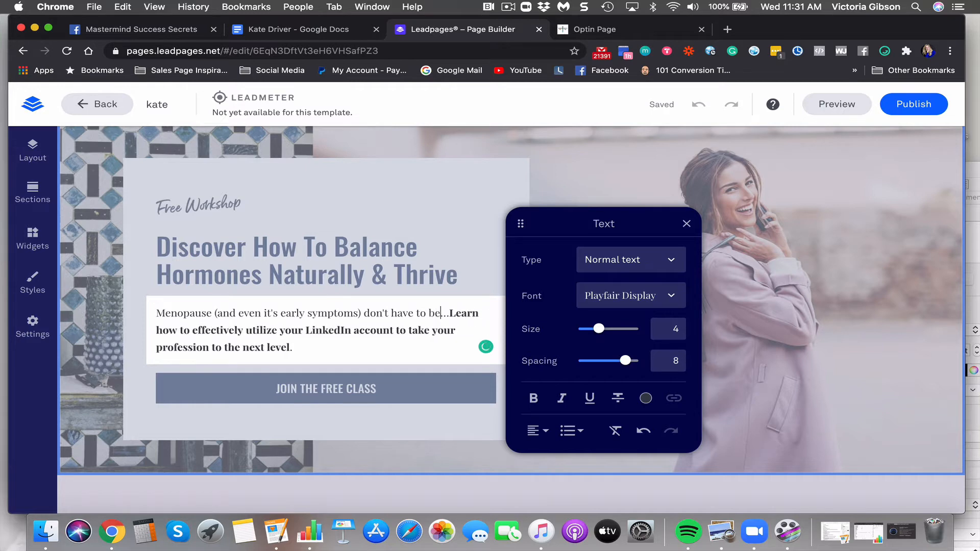
text(hard)
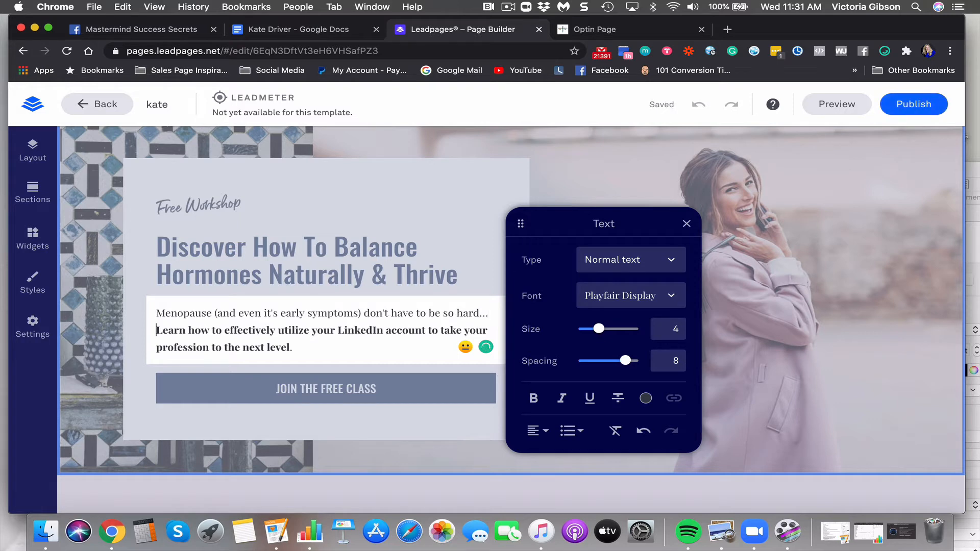
text(There is a )
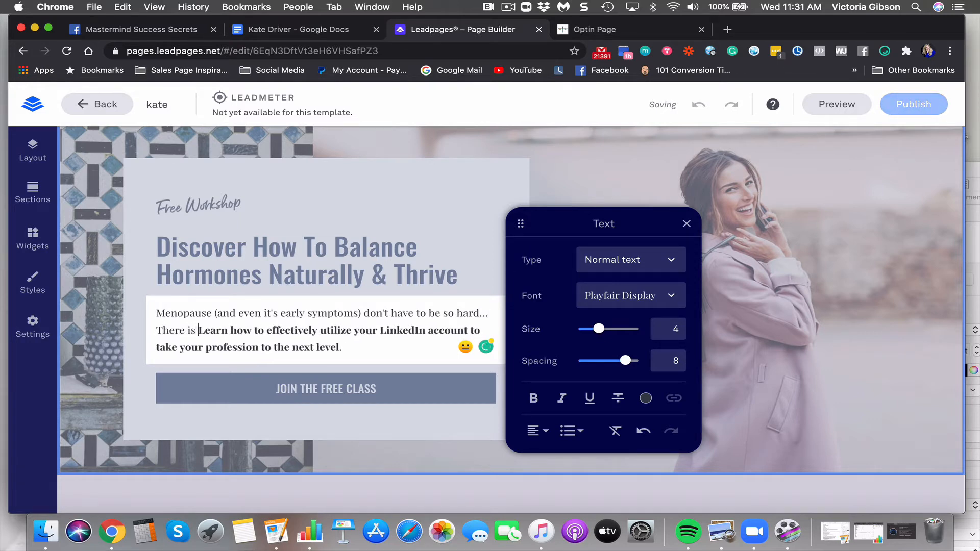
text(way to get)
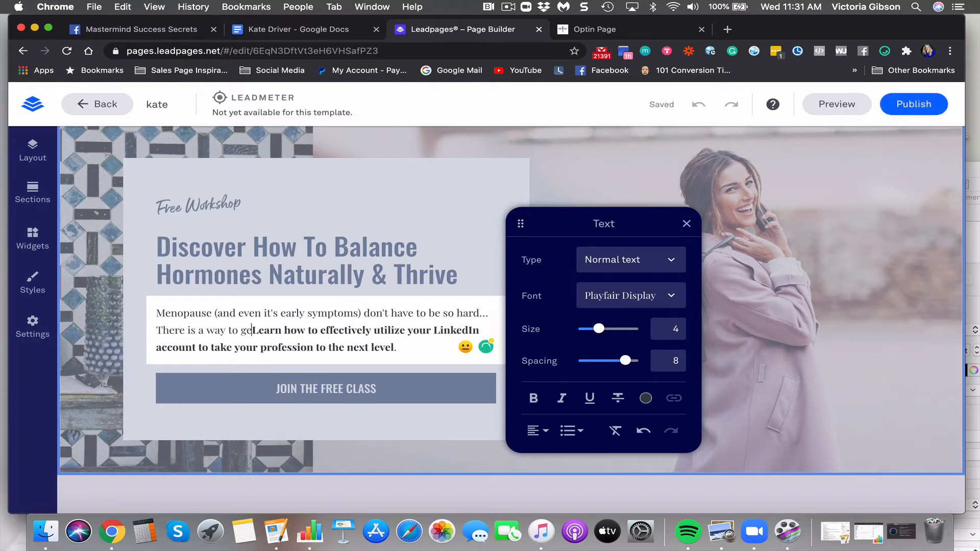
text( symp)
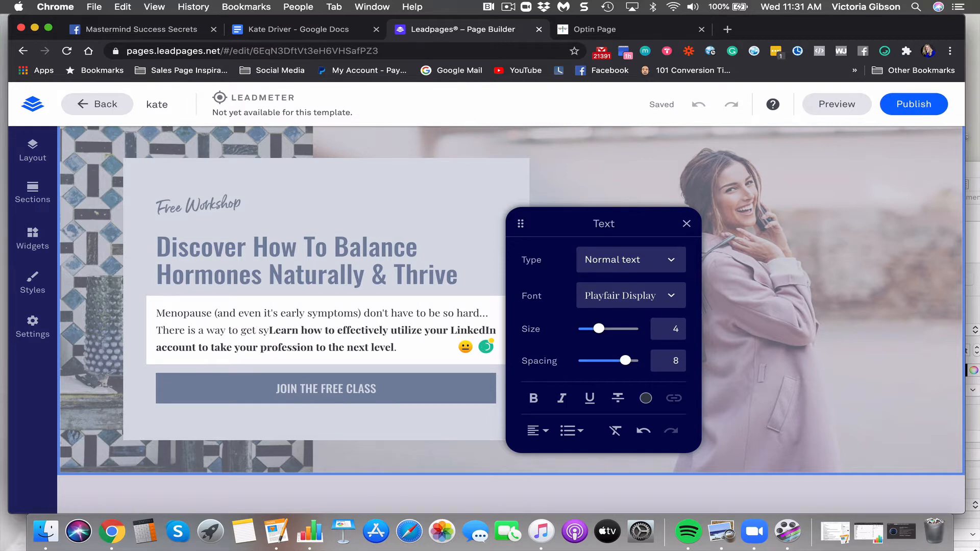
text(toms under )
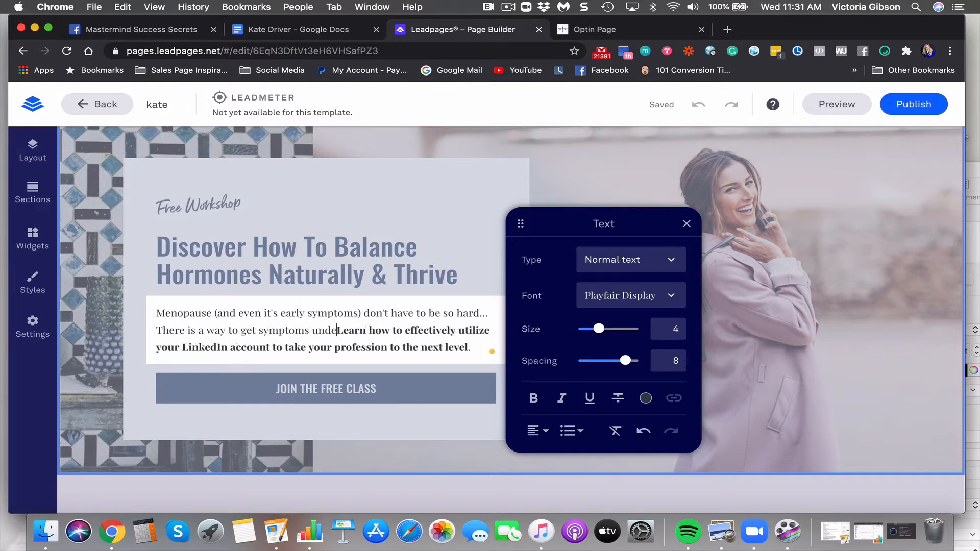
text(control and )
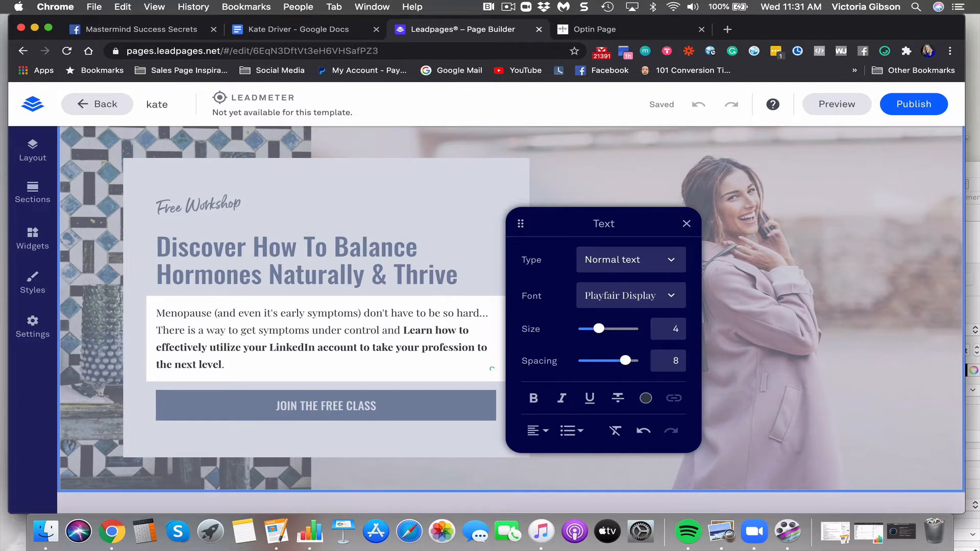
text(feel the b)
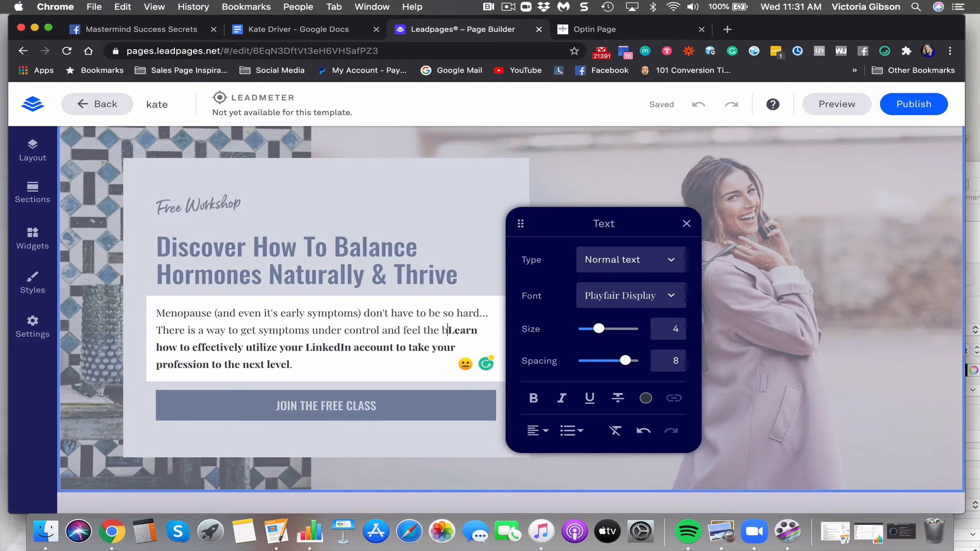
text(est you ever)
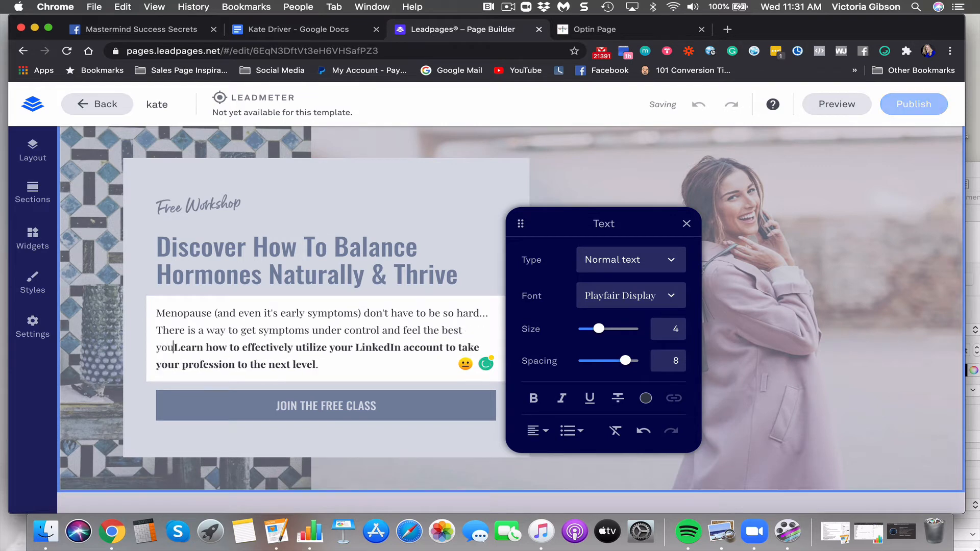
key(BackSpace)
key(BackSpace)
key(BackSpace)
key(BackSpace)
key(BackSpace)
key(BackSpace)
key(BackSpace)
key(BackSpace)
key(BackSpace)
key(BackSpace)
key(BackSpace)
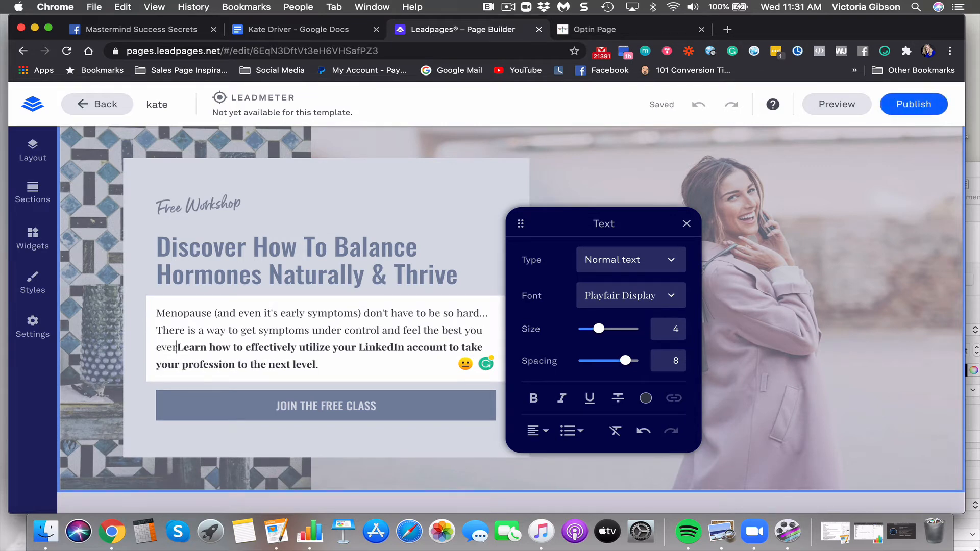
key(BackSpace)
key(BackSpace)
key(BackSpace)
key(BackSpace)
key(BackSpace)
key(BackSpace)
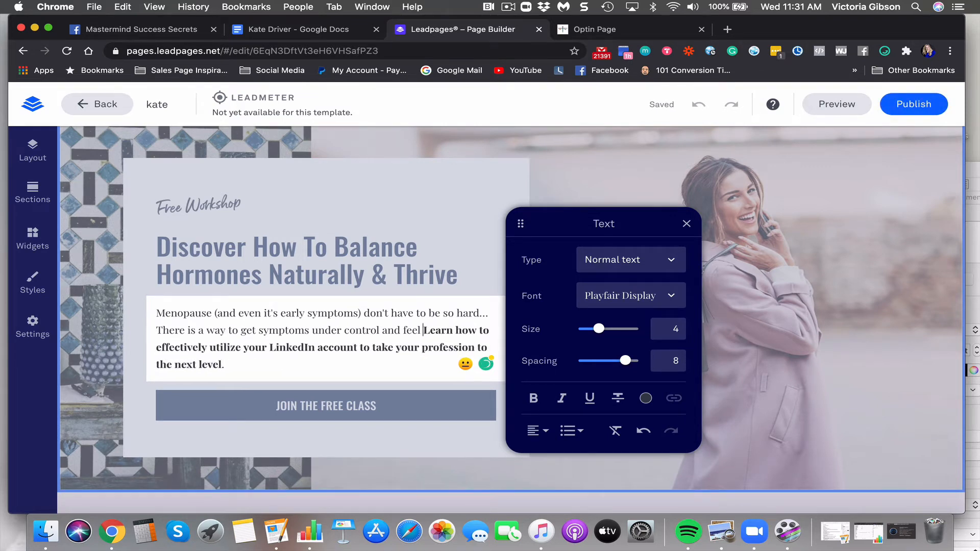
text(better than )
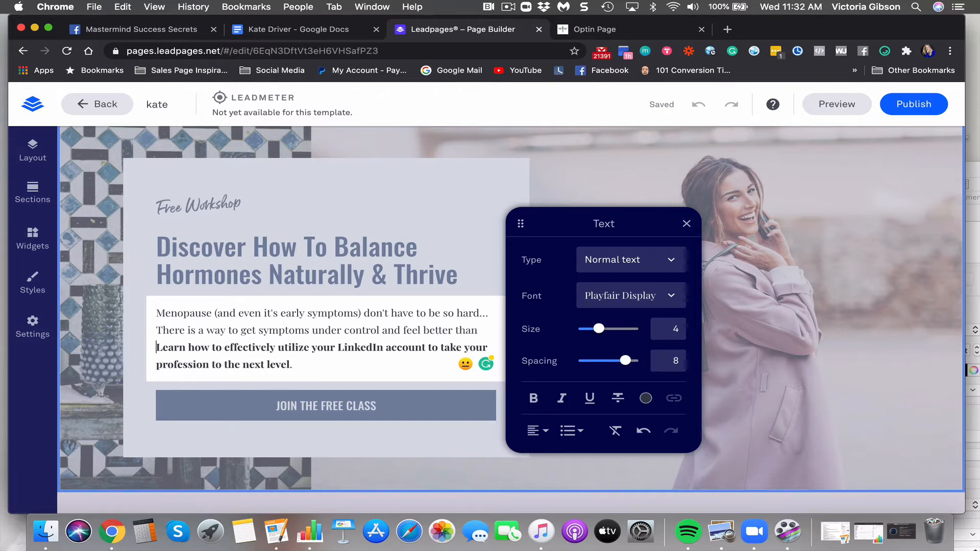
text(ever)
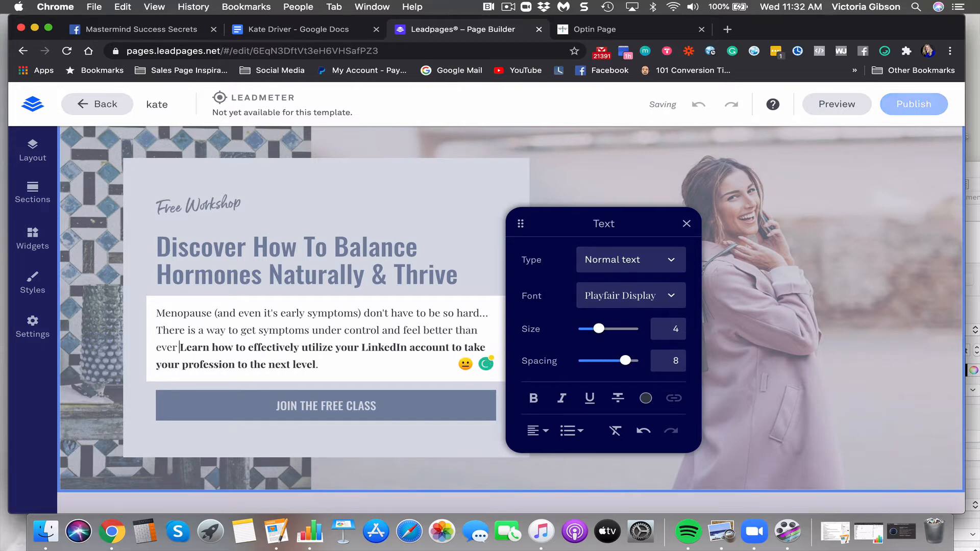
text( before)
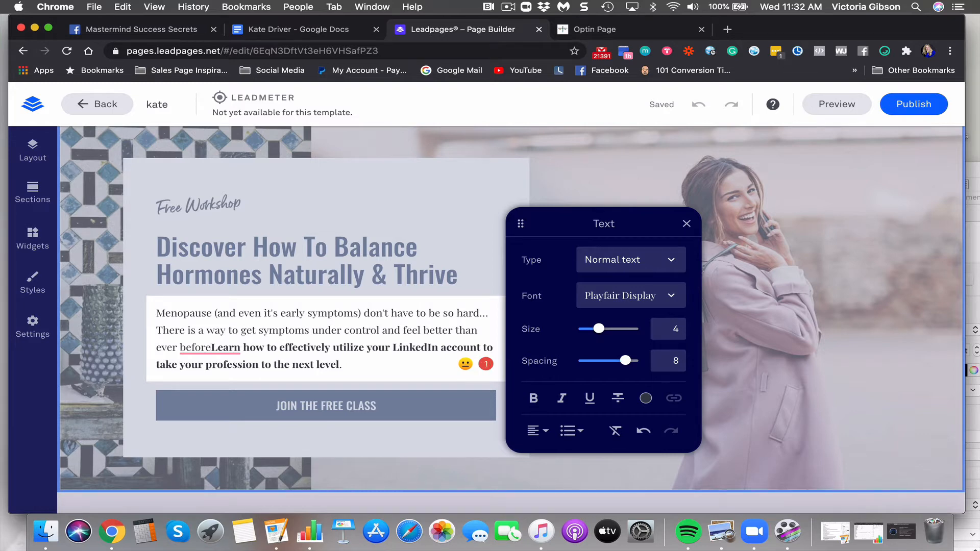
text(.)
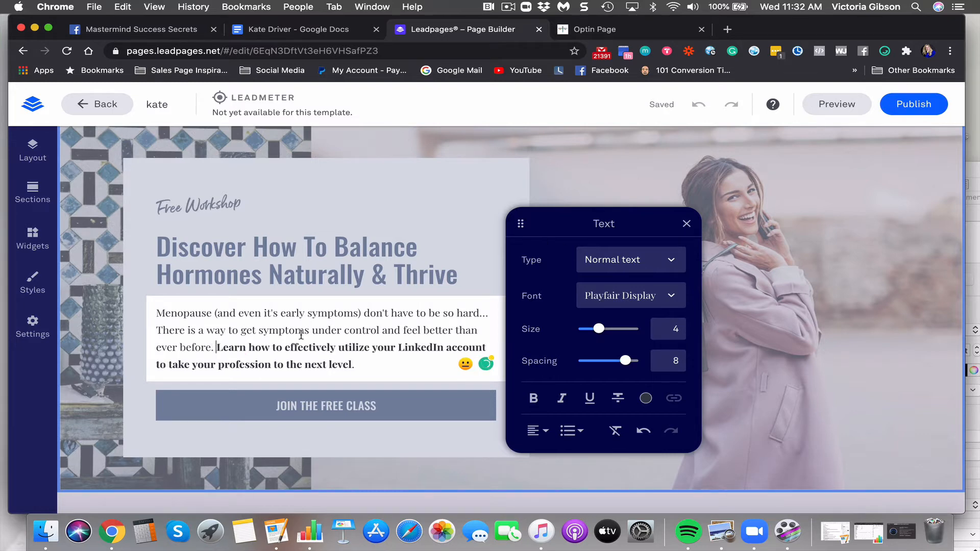
Replace the LinkedIn ending with 'Learn how to regain energy by taming 3 key hormones.'
drag(285, 347, 378, 384)
text(ove)
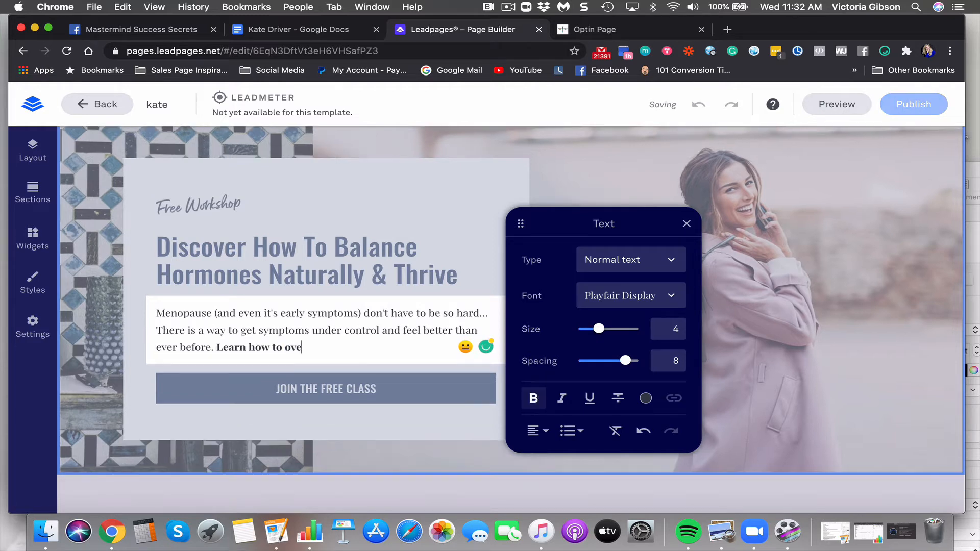
text(rcome)
key(BackSpace)
key(BackSpace)
key(BackSpace)
text(regain )
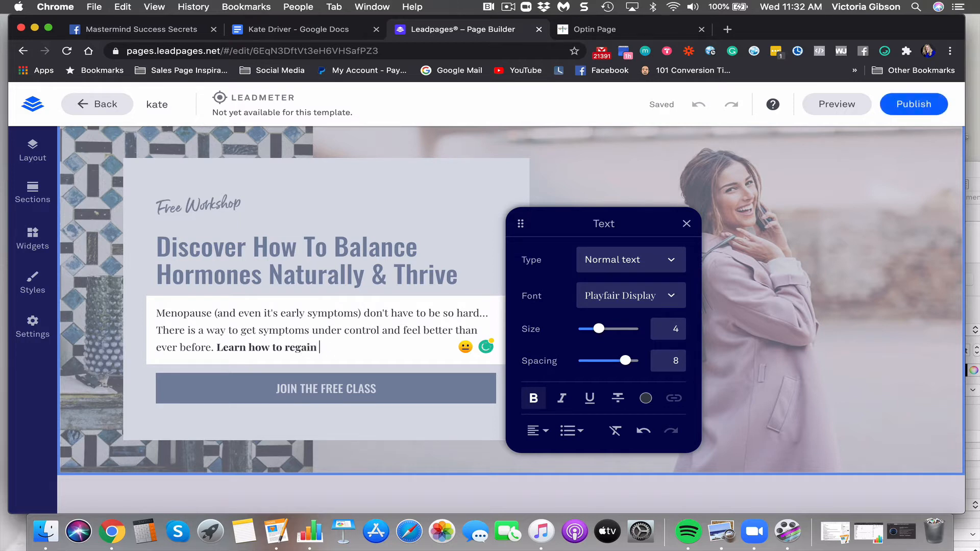
text(your energy, tame y)
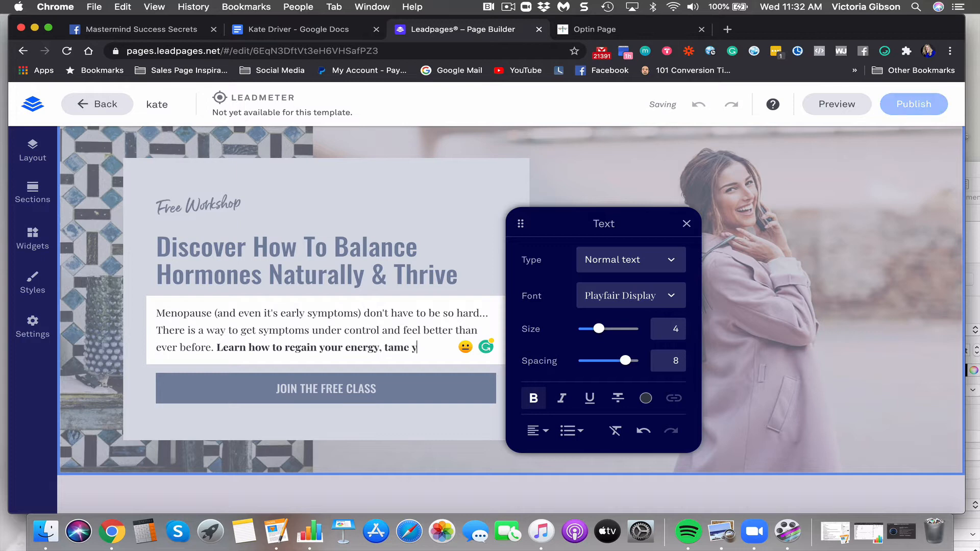
key(BackSpace)
key(BackSpace)
key(BackSpace)
key(BackSpace)
key(BackSpace)
key(BackSpace)
key(BackSpace)
key(BackSpace)
key(BackSpace)
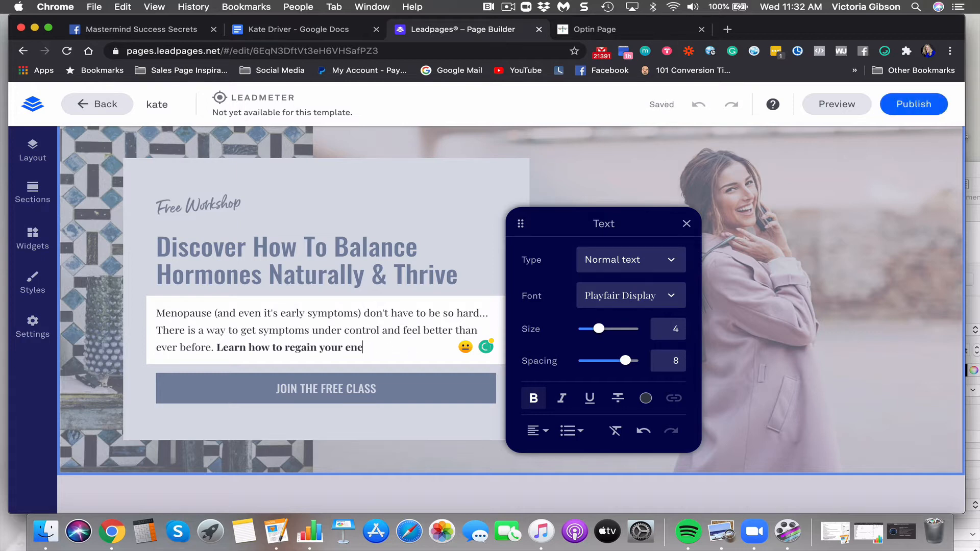
key(BackSpace)
text(energ)
text(y, tame )
text( by taming 3)
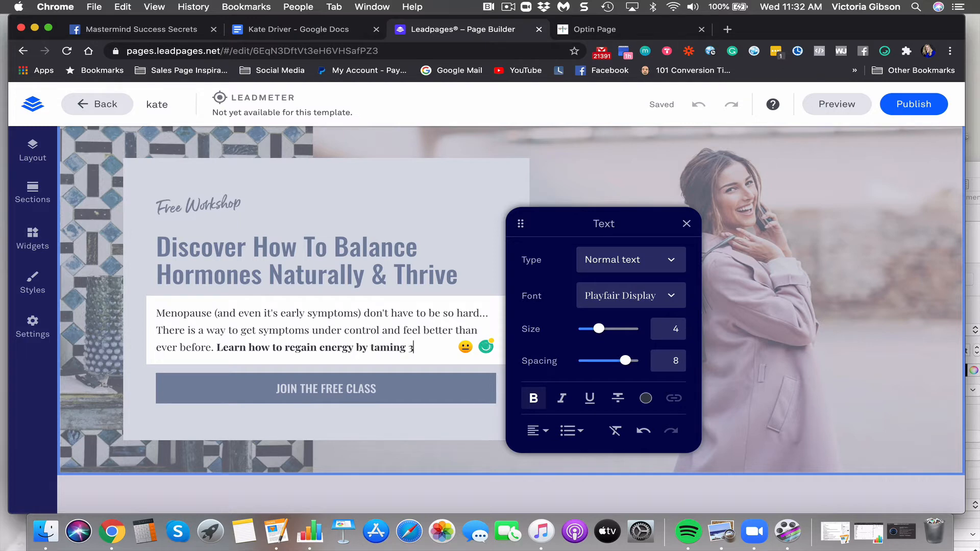
text( key hormones.)
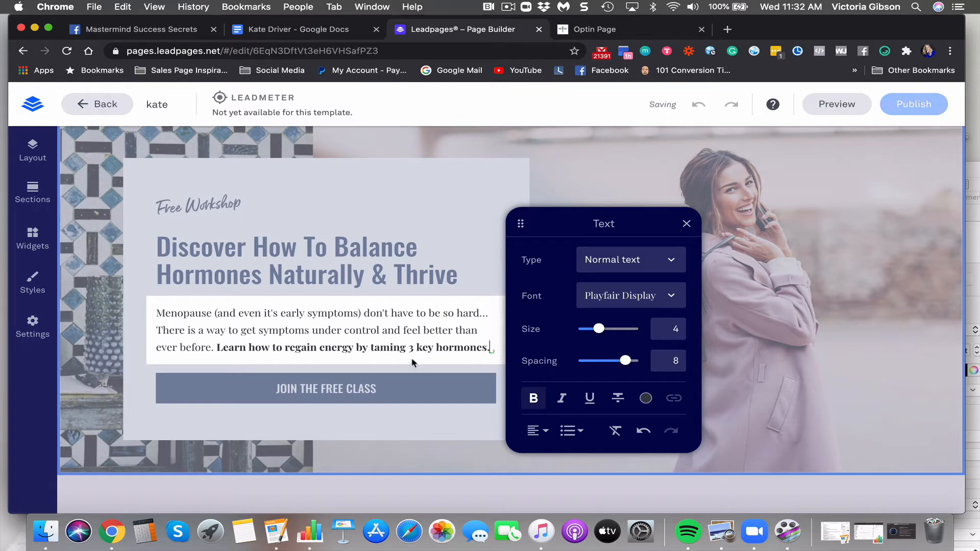
click(621, 145)
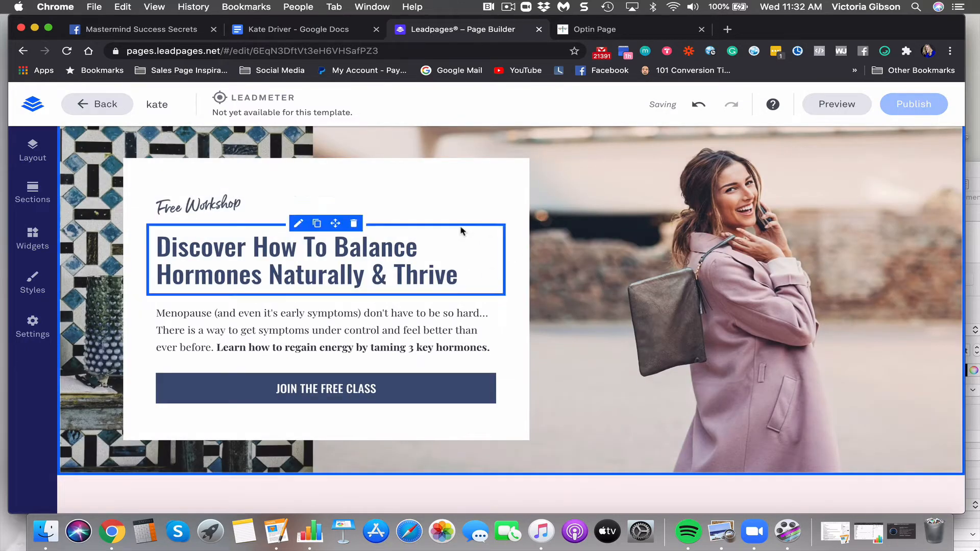
Publish the landing page to marveo.lpages.co/kate/ and dismiss the success confirmation
click(894, 110)
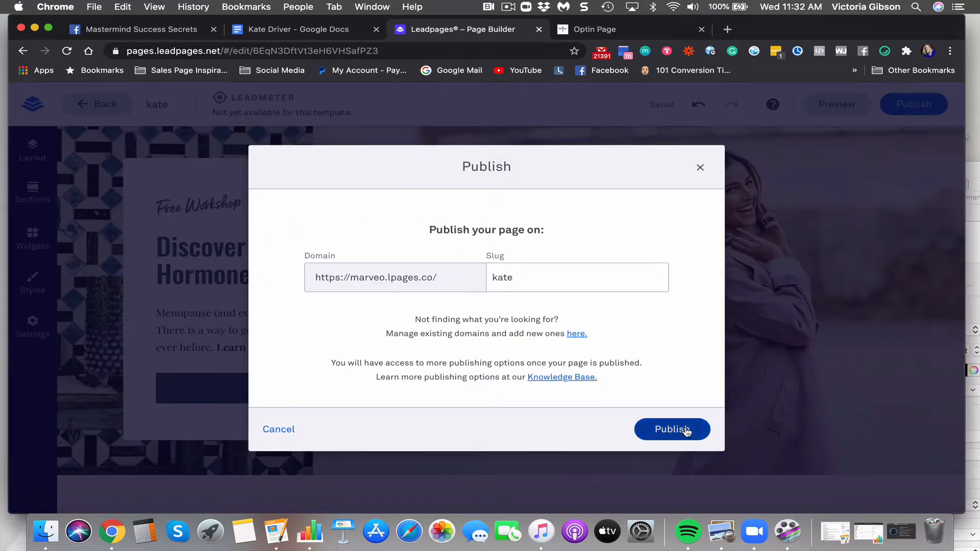
click(685, 430)
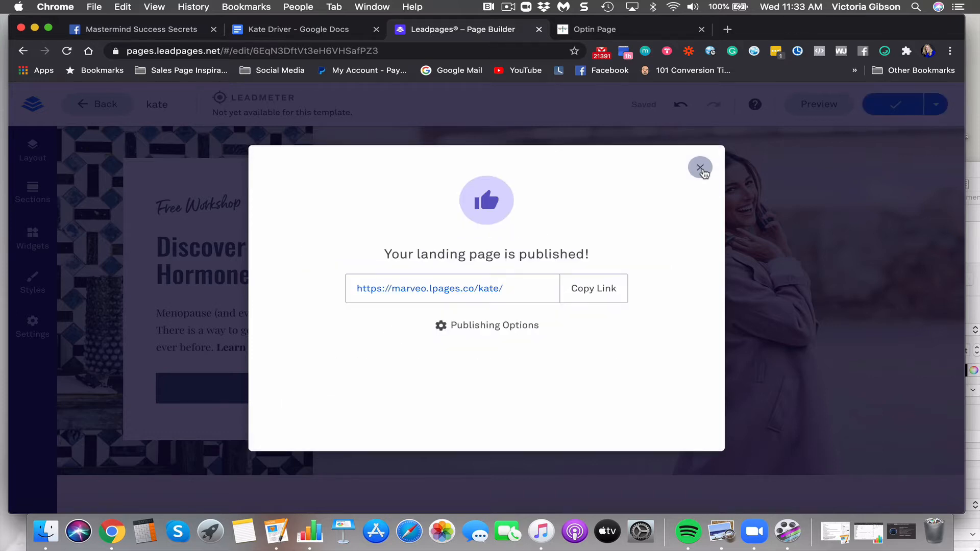
click(700, 168)
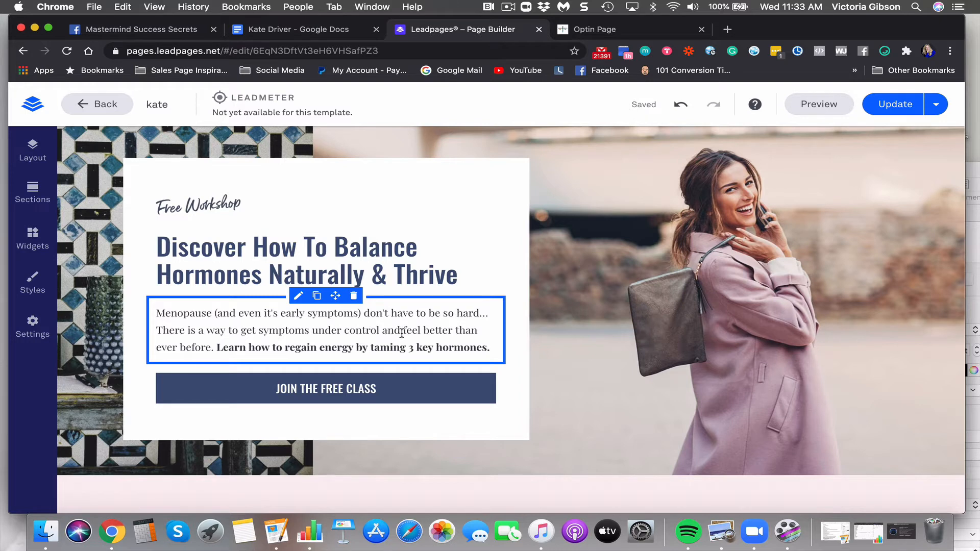
scroll(402, 332, down, 2)
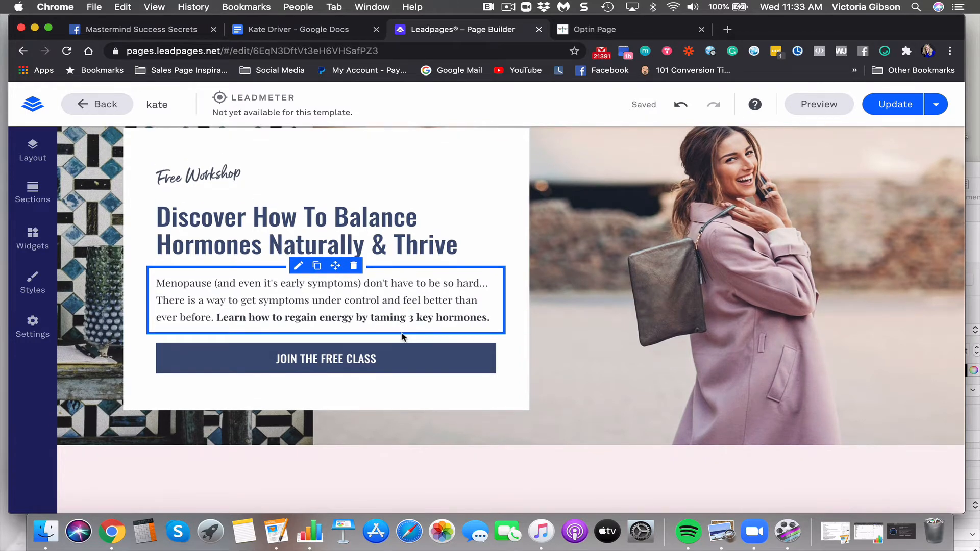
scroll(401, 336, down, 1)
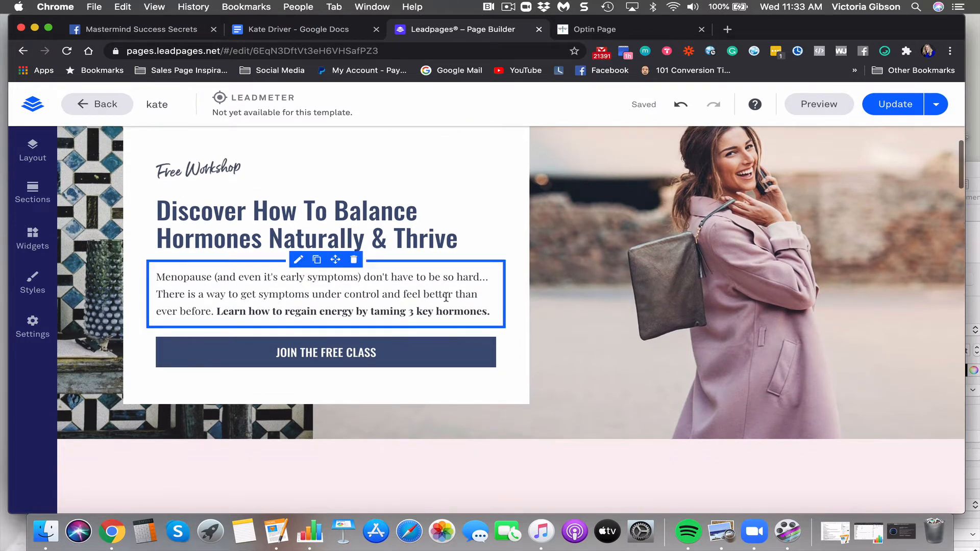
click(352, 310)
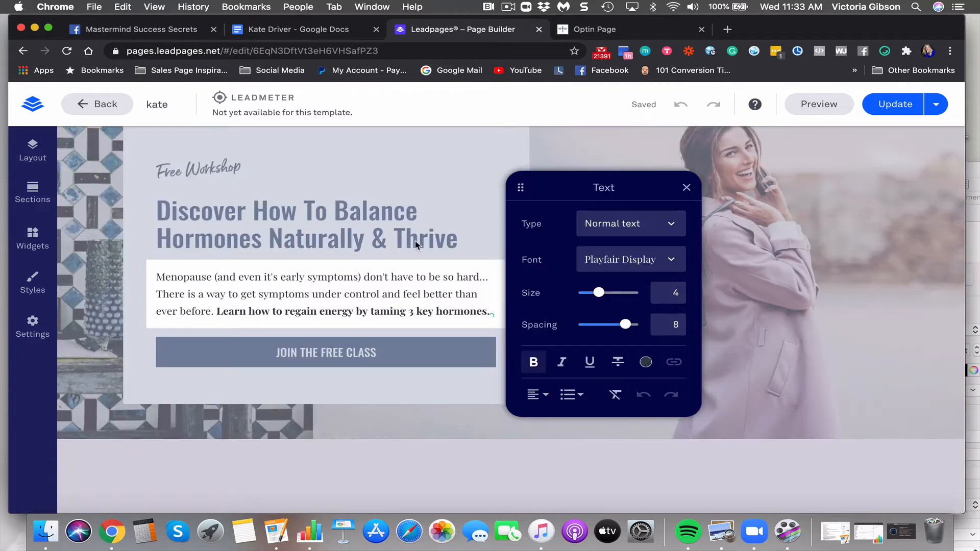
text(and)
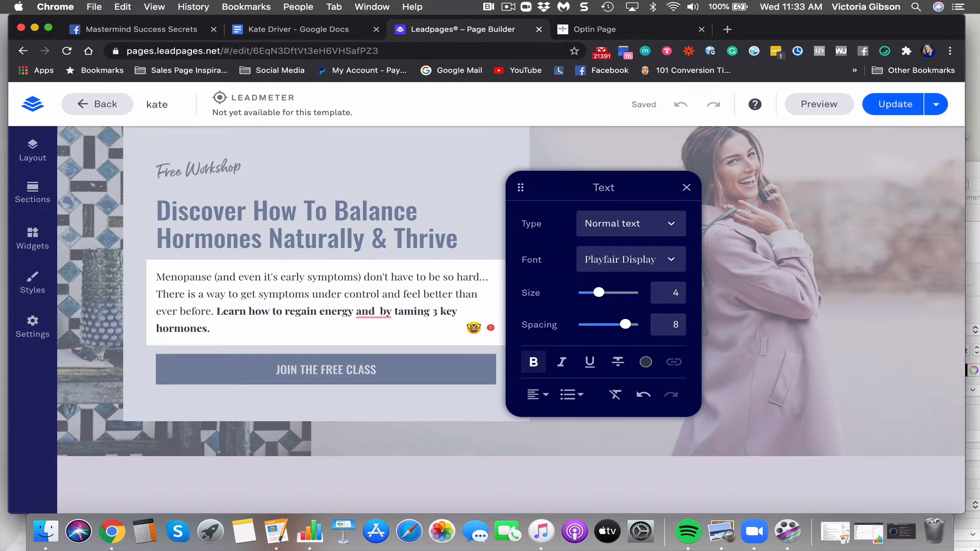
key(BackSpace)
key(BackSpace)
key(BackSpace)
key(BackSpace)
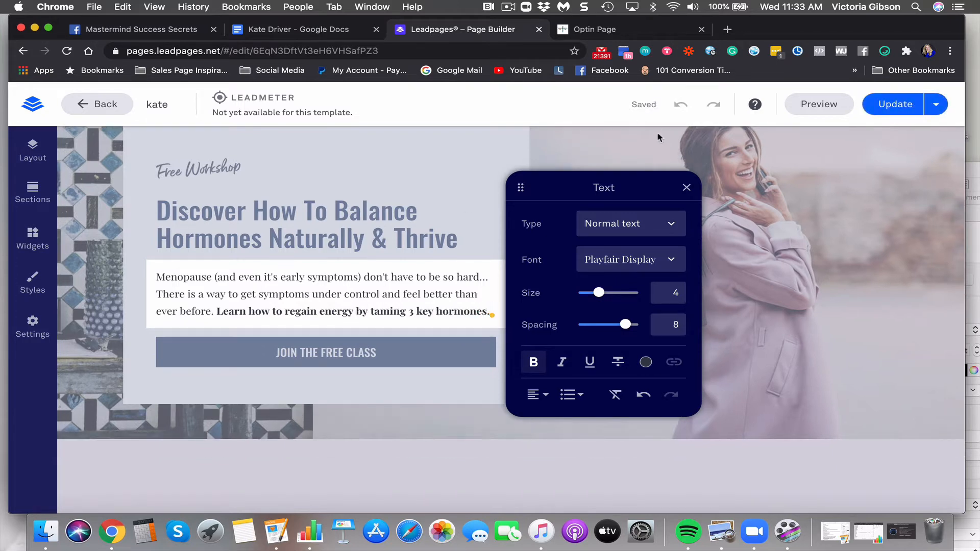
click(687, 187)
scroll(584, 266, down, 5)
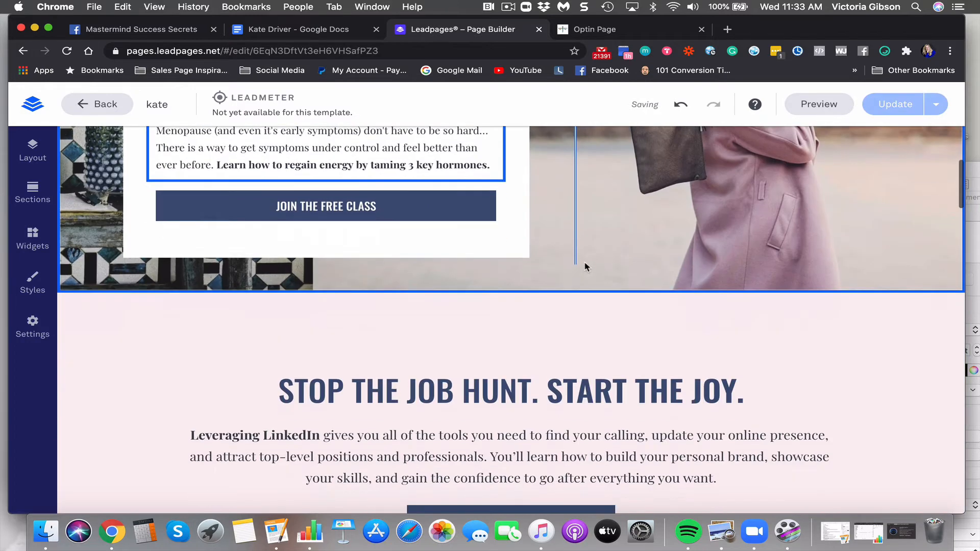
click(395, 246)
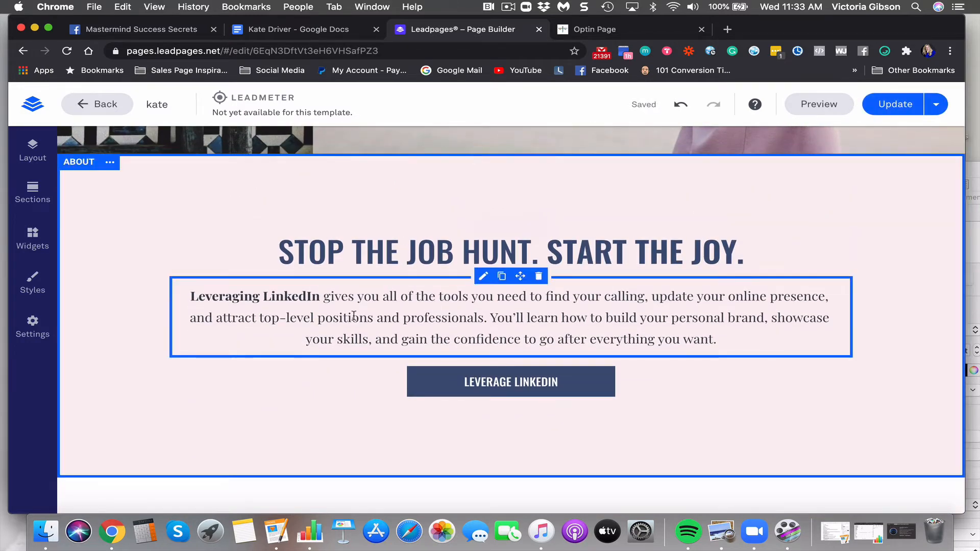
scroll(355, 237, up, 6)
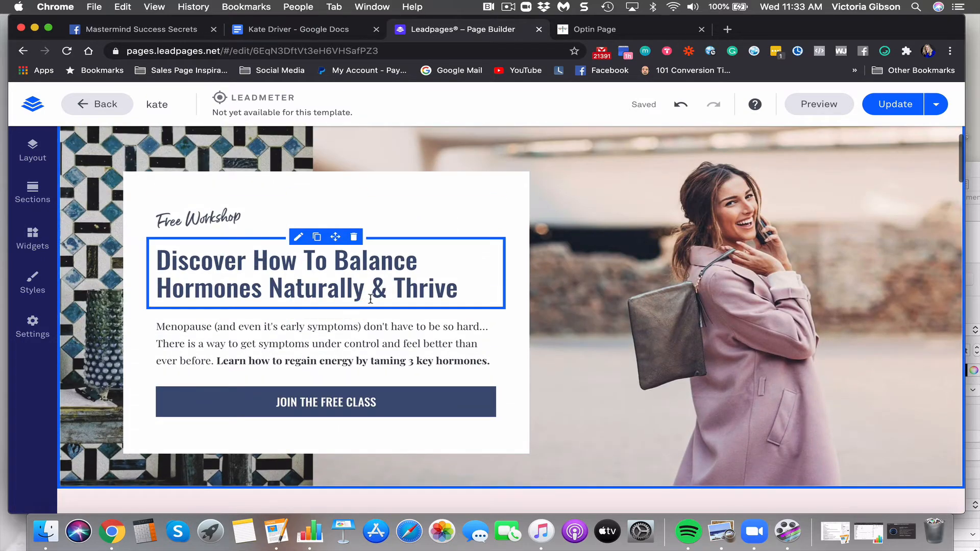
scroll(370, 296, down, 12)
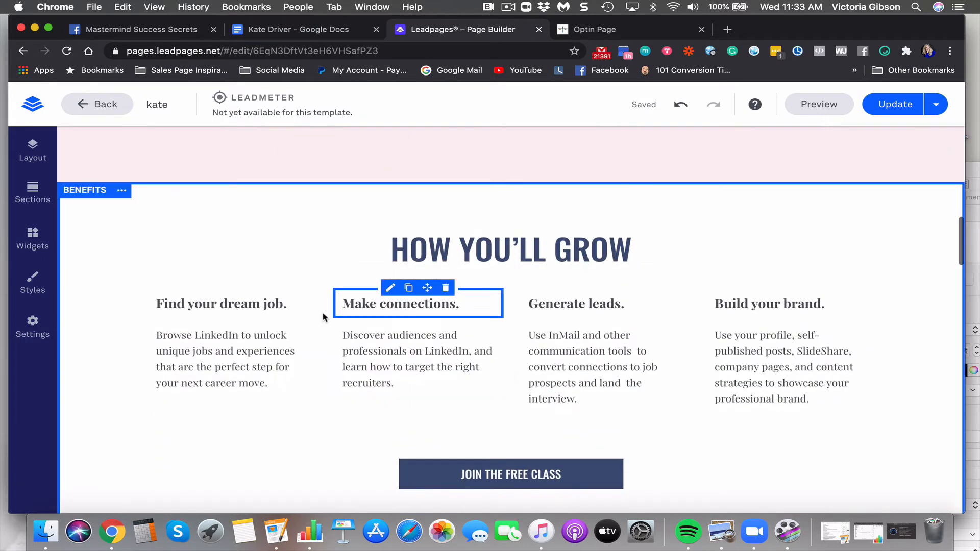
scroll(442, 280, up, 3)
scroll(442, 280, up, 5)
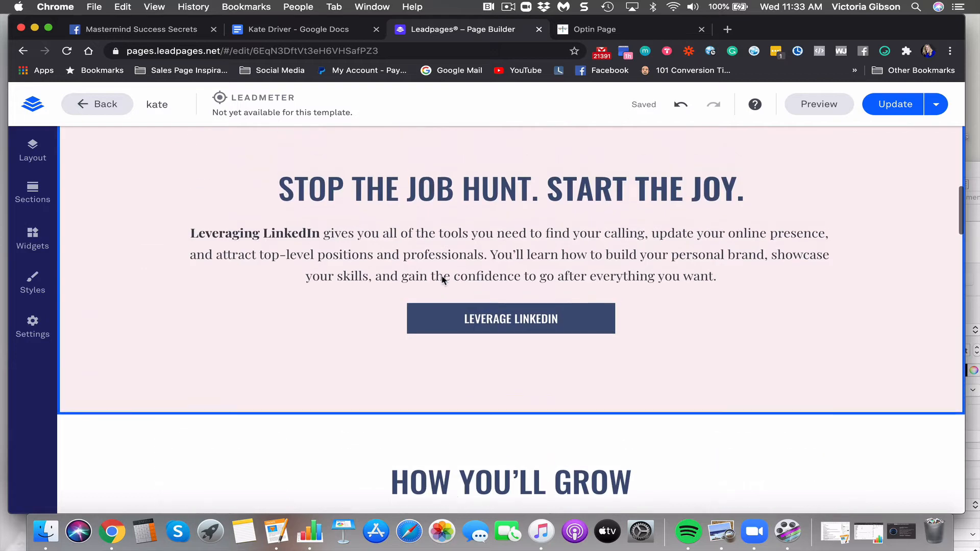
scroll(442, 280, up, 5)
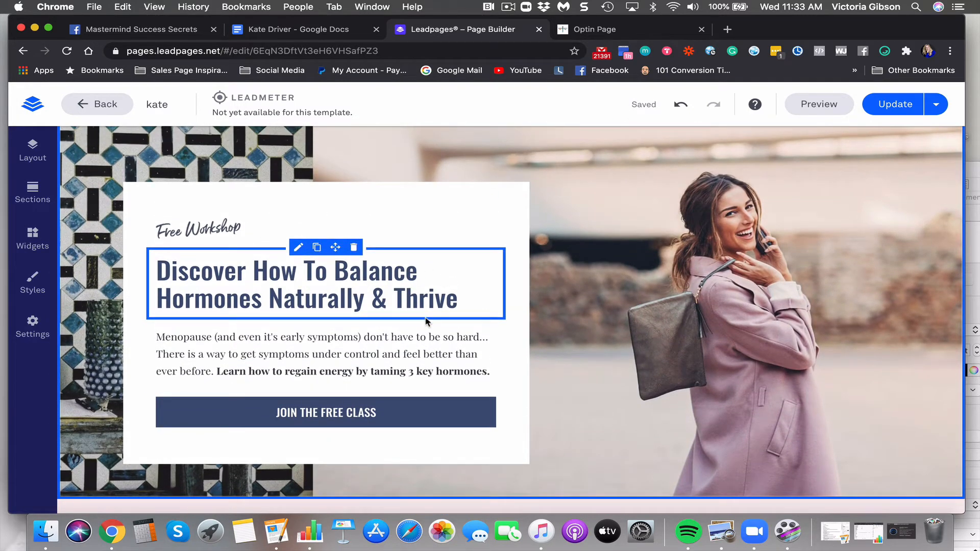
click(408, 276)
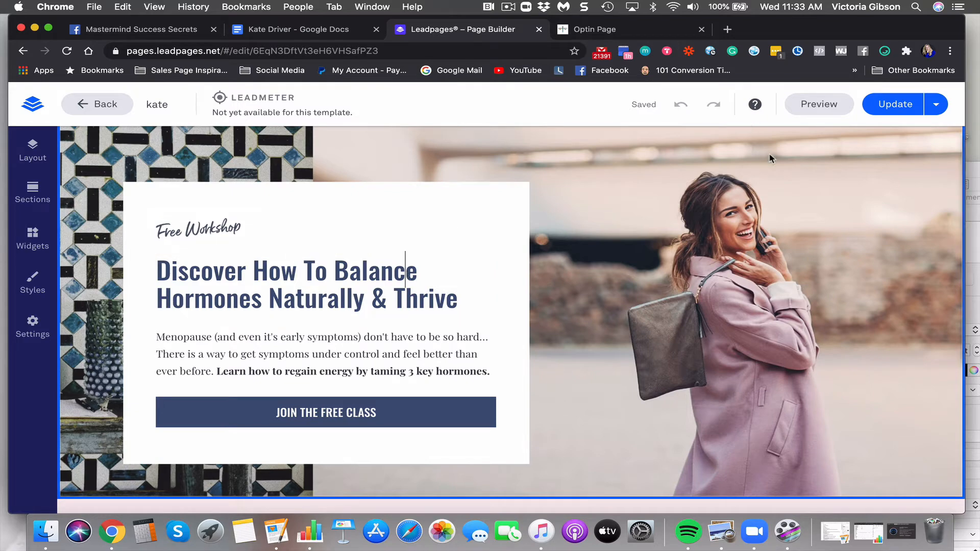
click(769, 131)
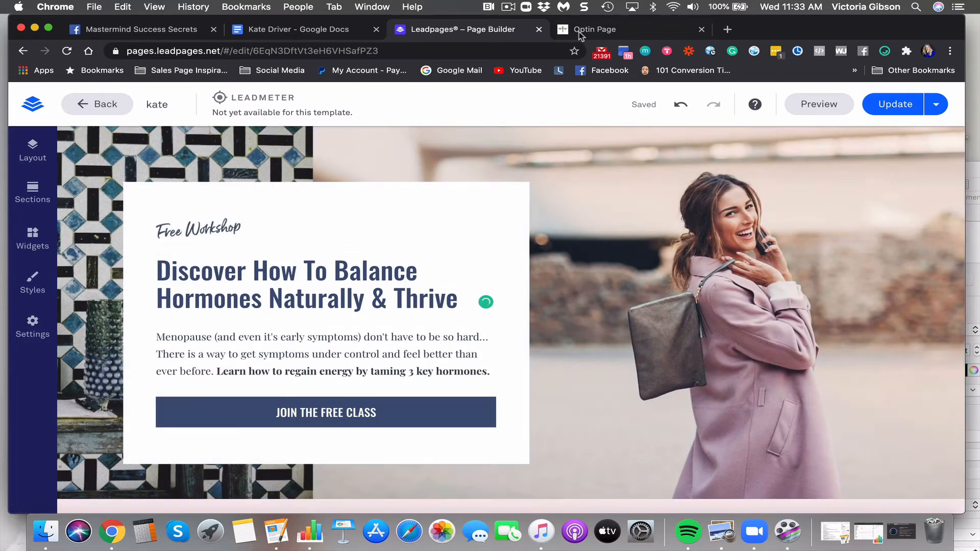
click(511, 6)
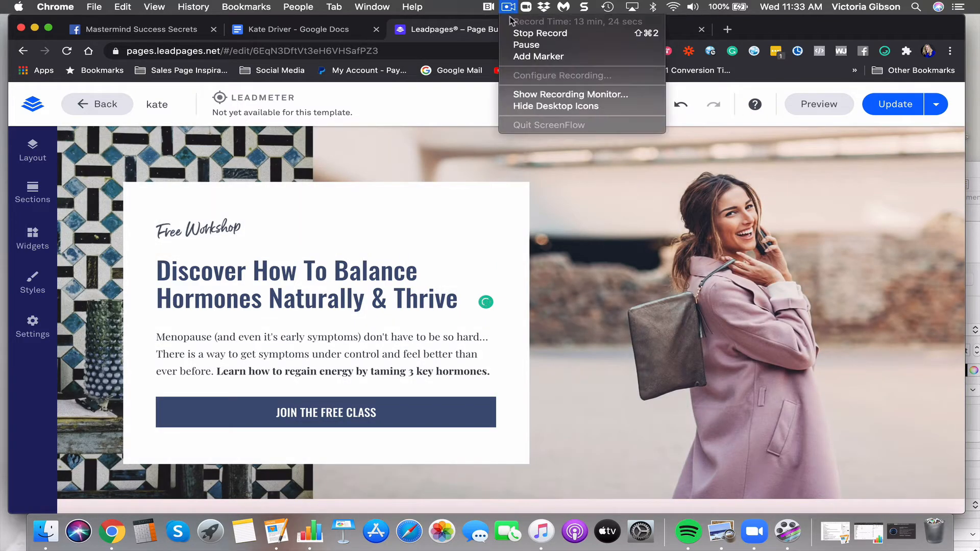
Open the registration pop-up for editing and dismiss the page-updated notice
click(528, 43)
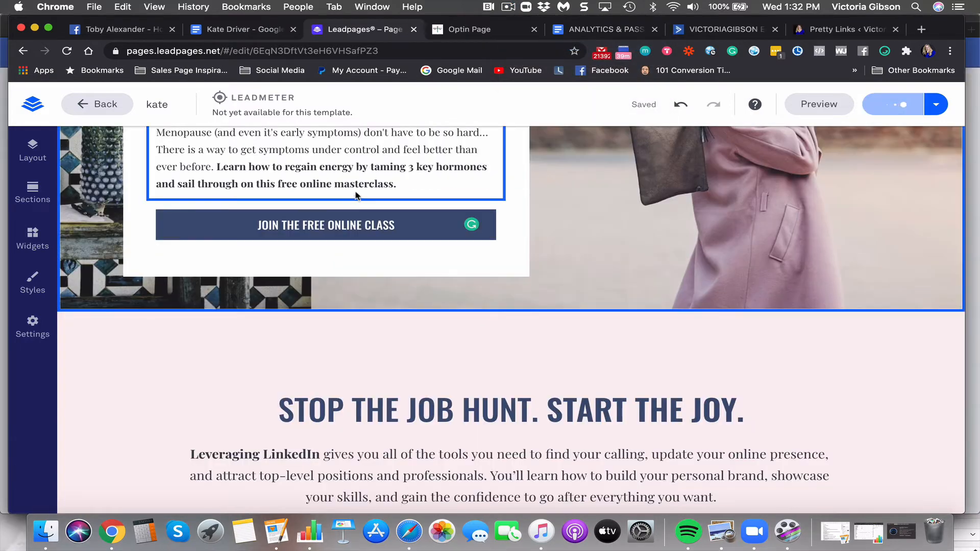
mouse_move(326, 210)
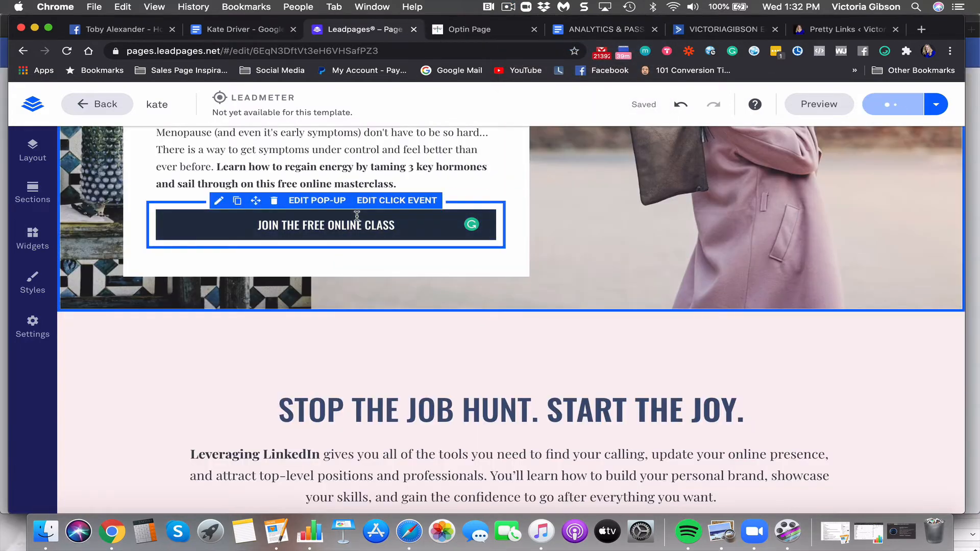
click(322, 201)
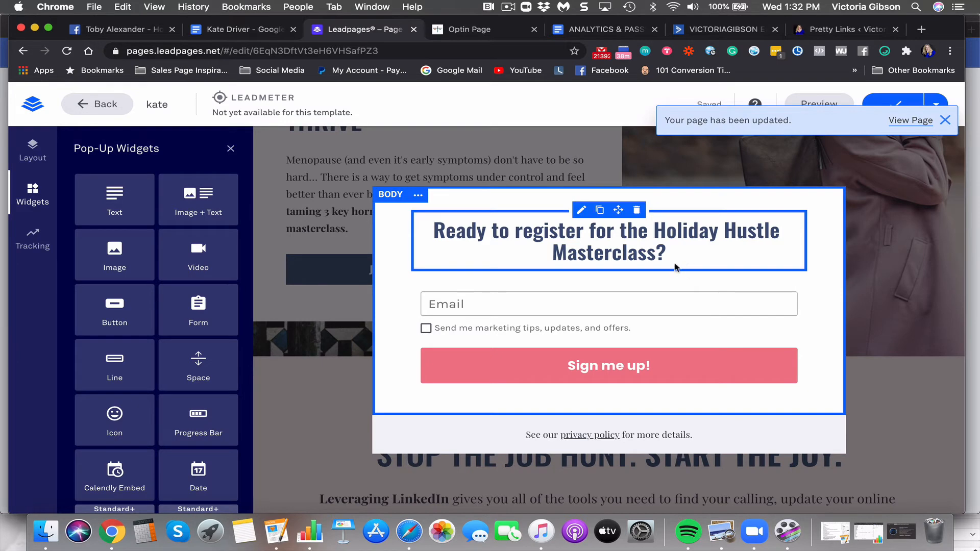
click(945, 120)
Replace 'Holiday Hustle' in the pop-up heading with 'Tame Your Hormones Online'
click(674, 251)
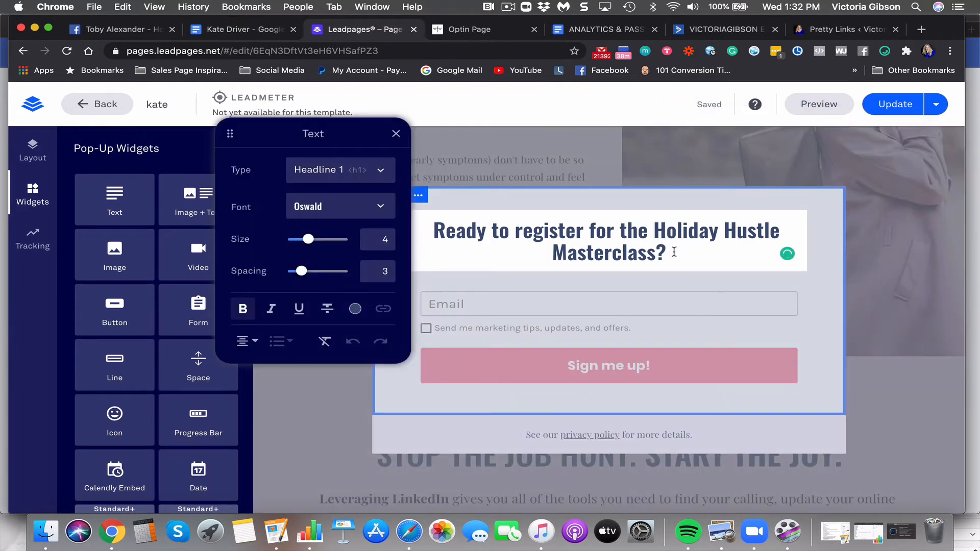
drag(654, 229, 775, 225)
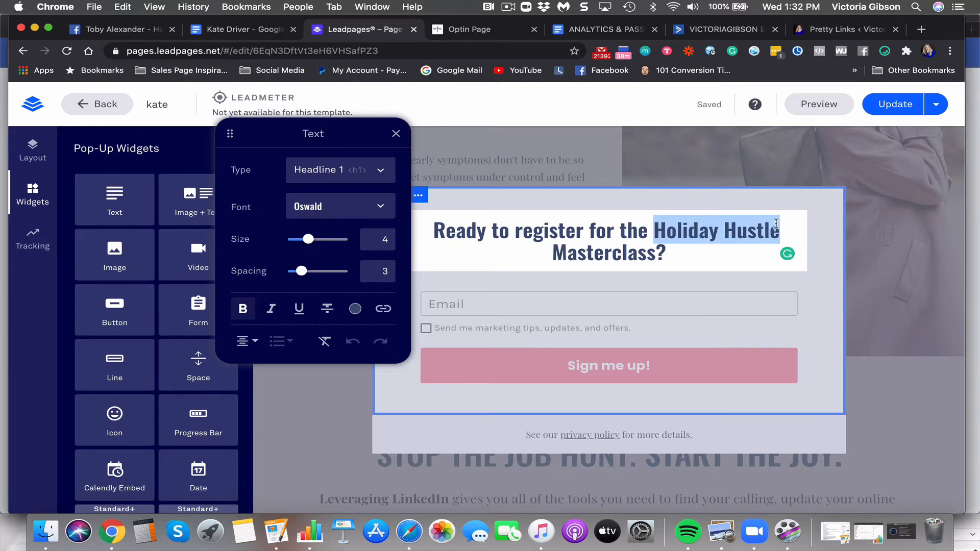
text(Thrive)
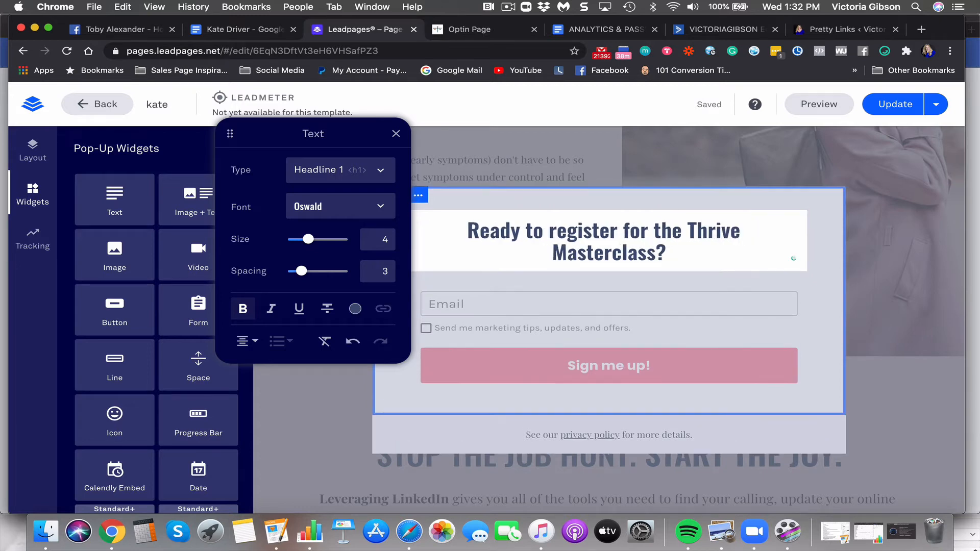
text( Throug)
key(BackSpace)
key(BackSpace)
key(BackSpace)
key(BackSpace)
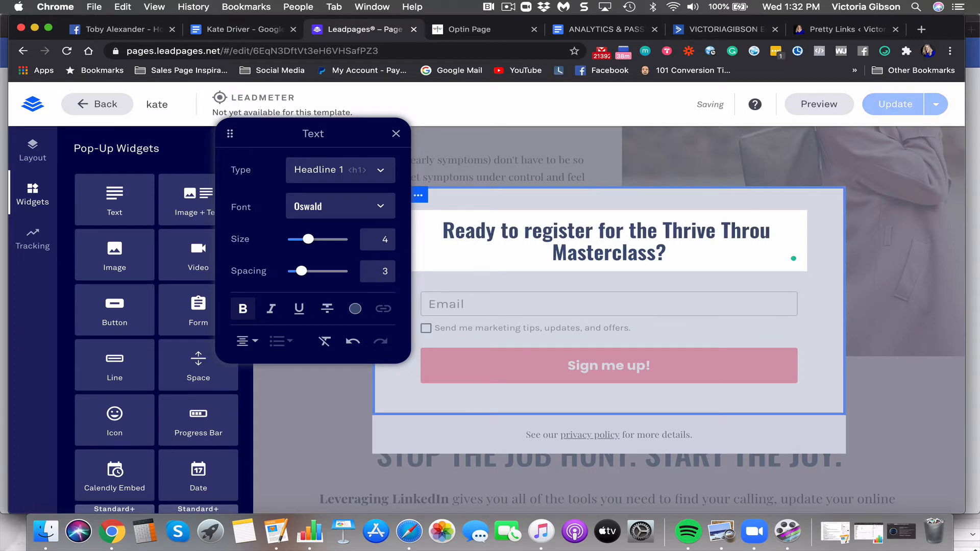
key(BackSpace)
key(BackSpace)
key(BackSpace)
key(BackSpace)
key(BackSpace)
key(BackSpace)
key(BackSpace)
key(BackSpace)
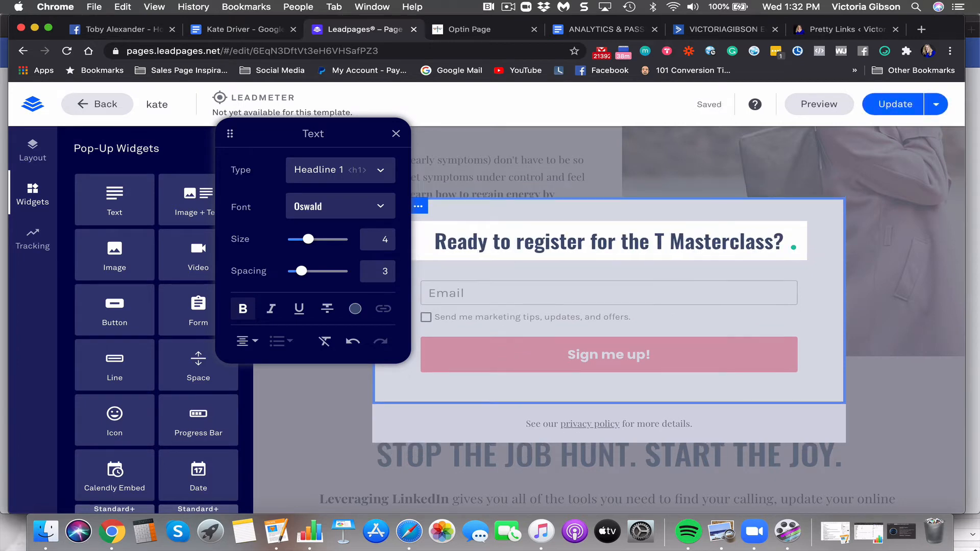
text(ame Your Hornmo)
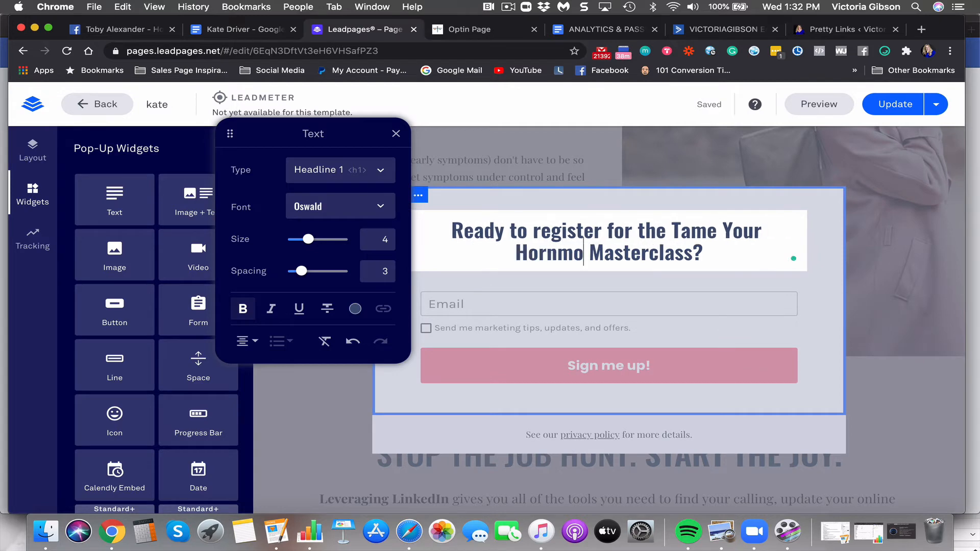
key(BackSpace)
key(BackSpace)
key(BackSpace)
text(mones)
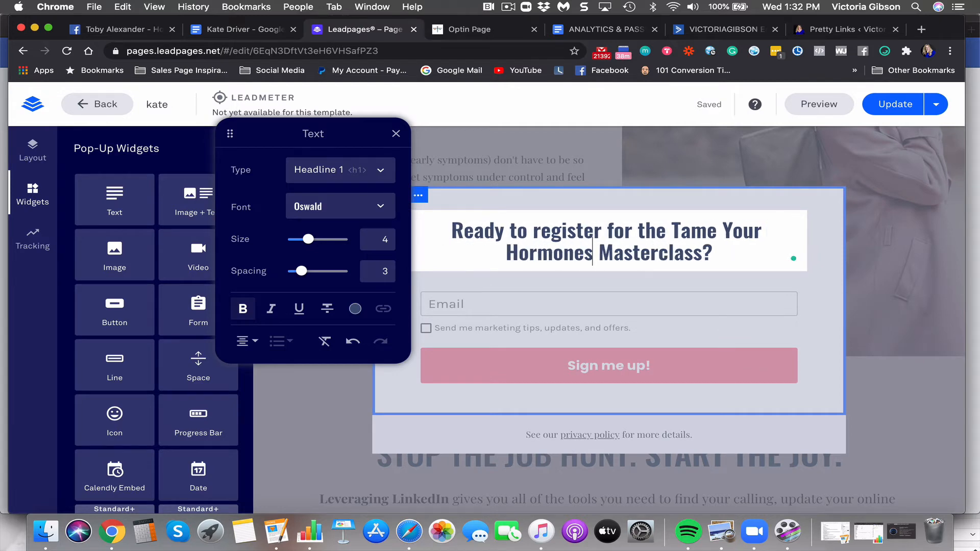
text( Online)
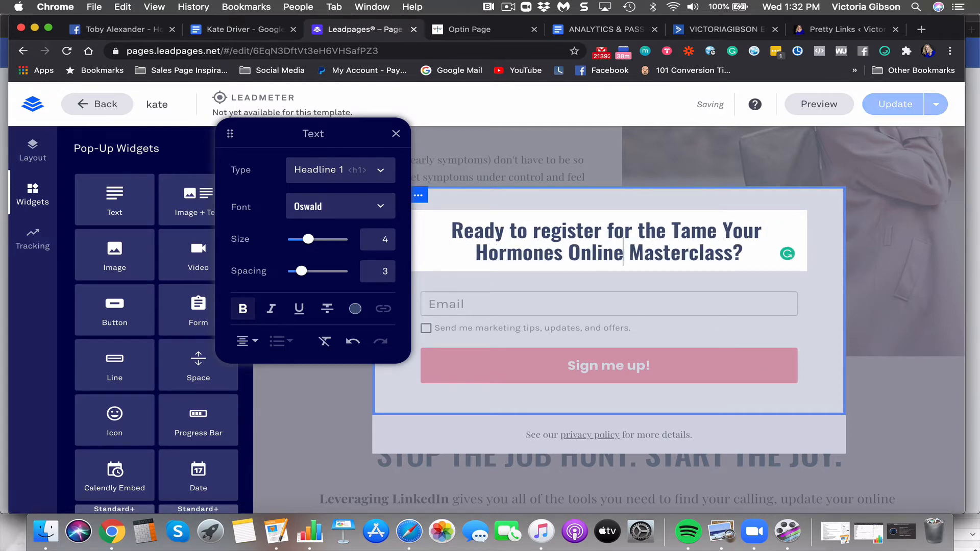
click(526, 307)
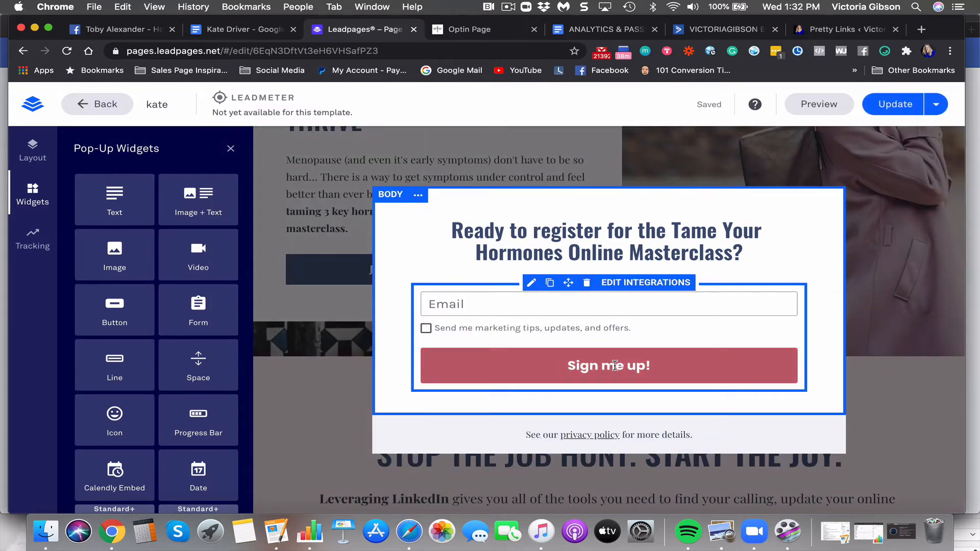
Change the pop-up button label from 'Sign me up!' to 'Register Free'
click(652, 364)
drag(653, 362, 540, 362)
text(Register Free)
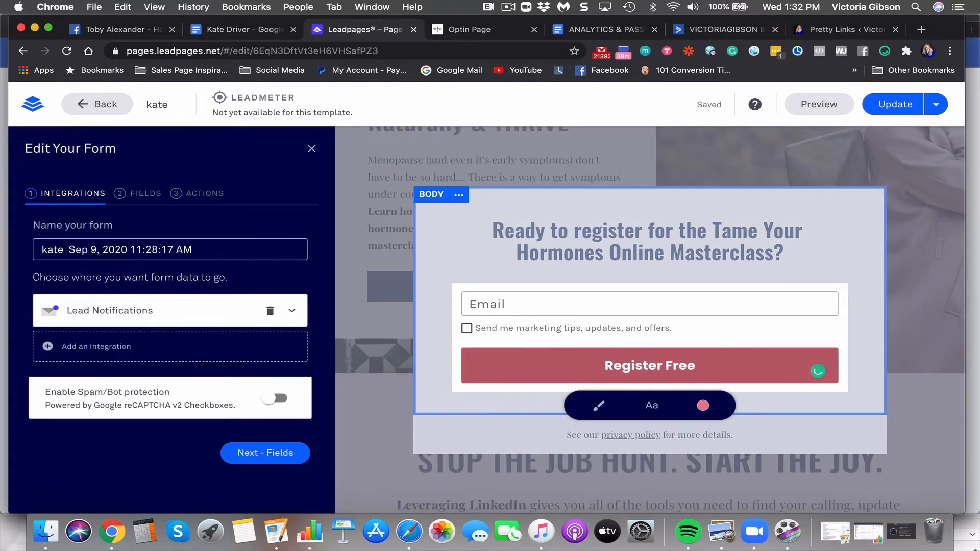
Publish the update, close the pop-up, and select the STOP THE JOB HUNT headline
click(893, 105)
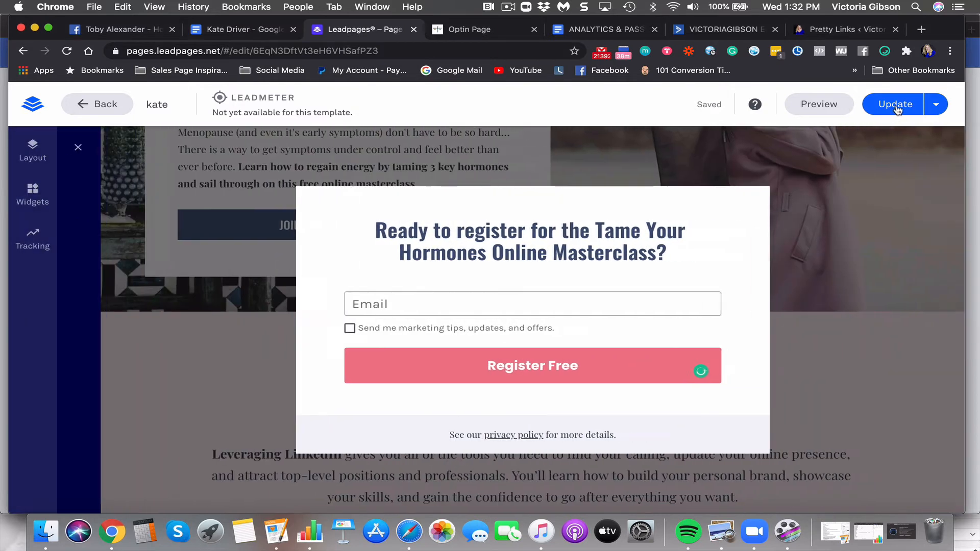
click(845, 336)
scroll(711, 356, down, 4)
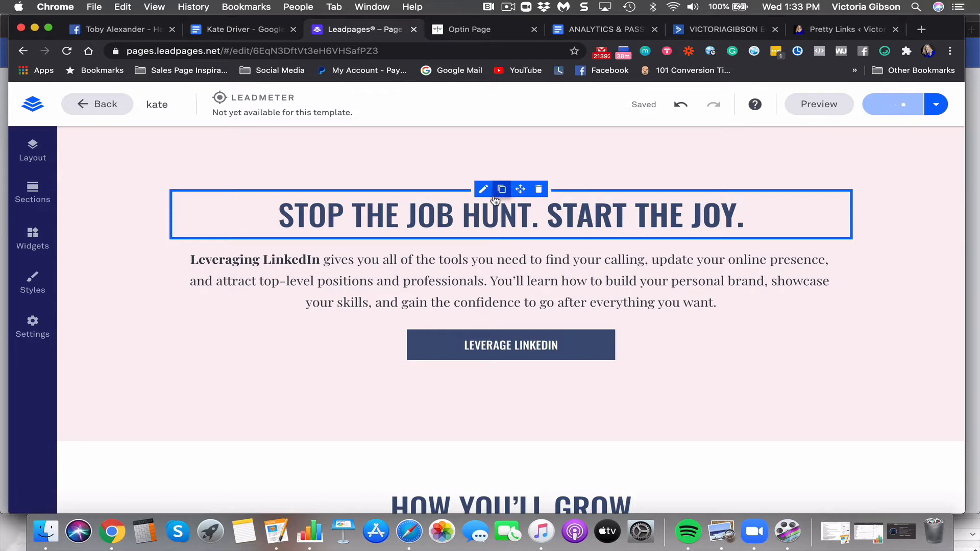
scroll(440, 286, down, 3)
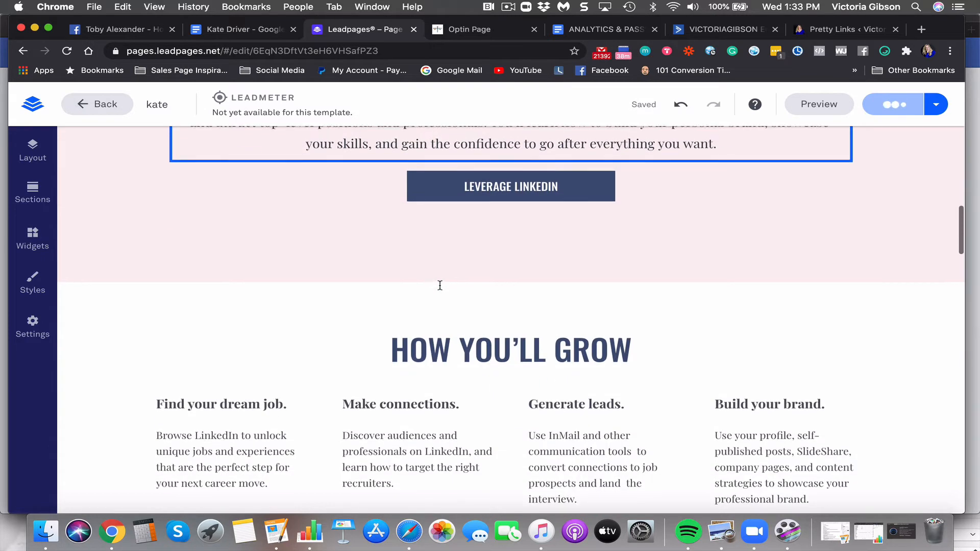
scroll(440, 285, up, 3)
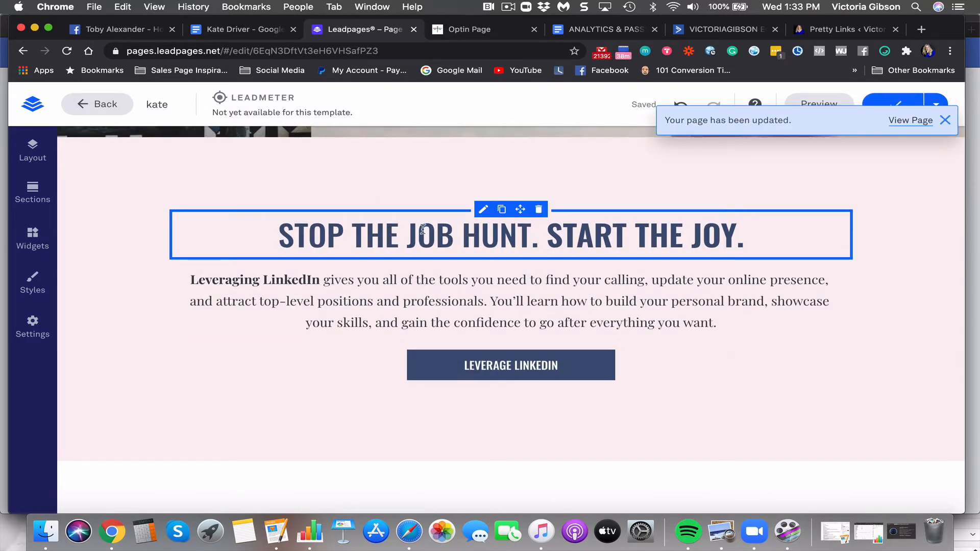
click(515, 235)
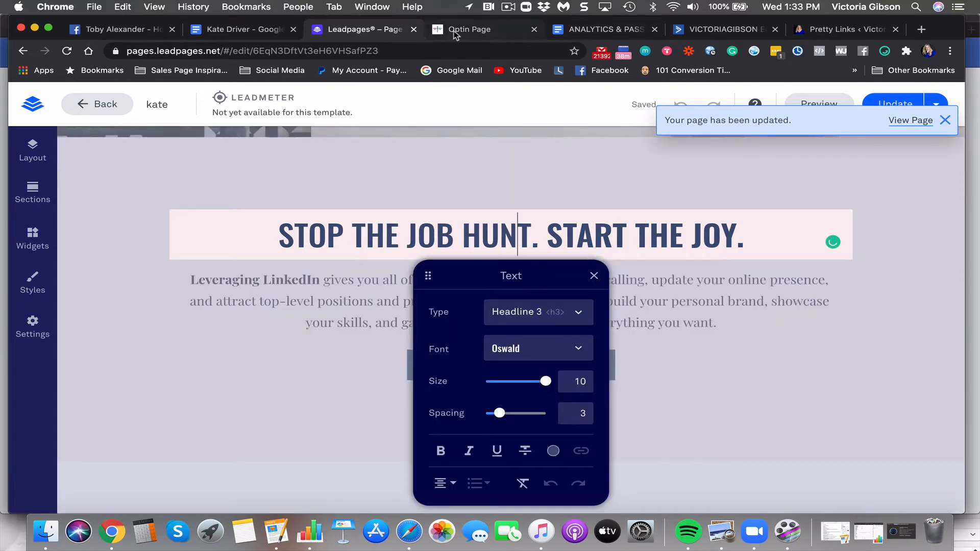
click(455, 31)
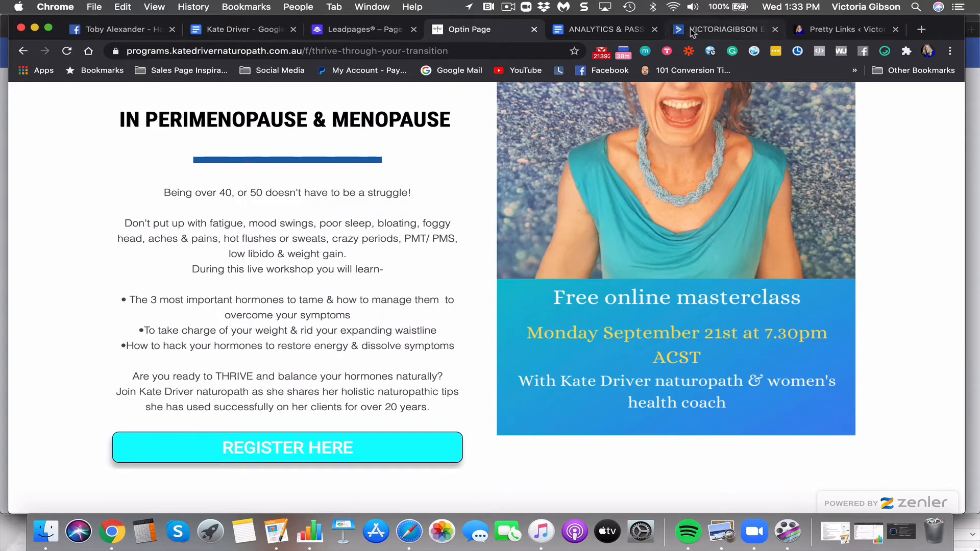
click(814, 29)
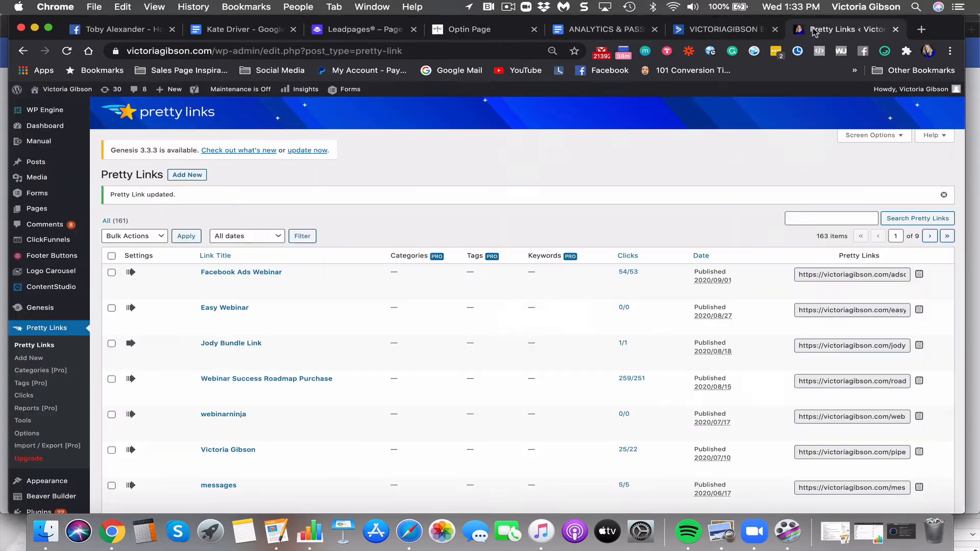
click(478, 30)
click(367, 30)
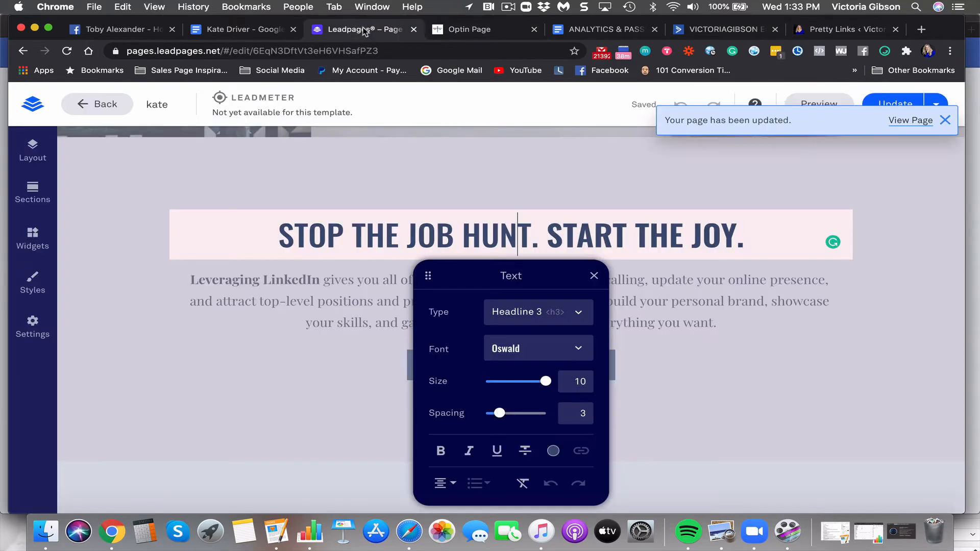
Replace 'STOP THE JOB HUNT' with 'SAY GOODBYE TO LOW ENERGY, WAISTLINE' in the About headline
drag(531, 236, 283, 238)
text(sayt)
key(BackSpace)
key(BackSpace)
key(BackSpace)
key(BackSpace)
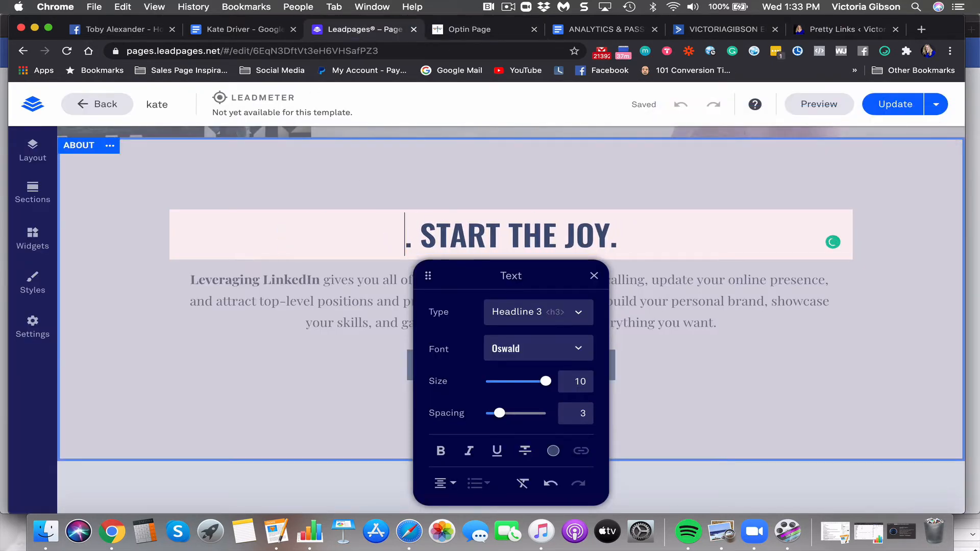
text(SAY GOODBY)
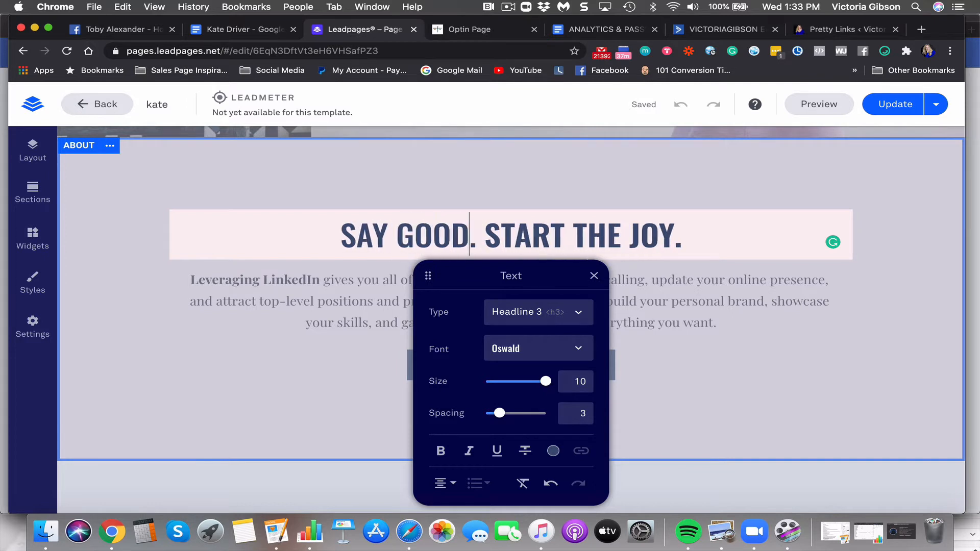
text(E TPO)
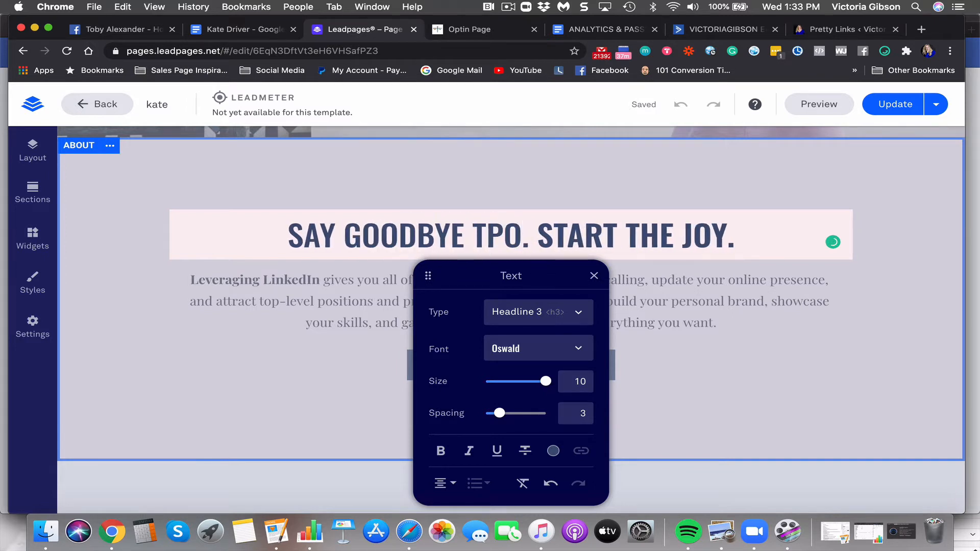
key(BackSpace)
key(BackSpace)
text(O )
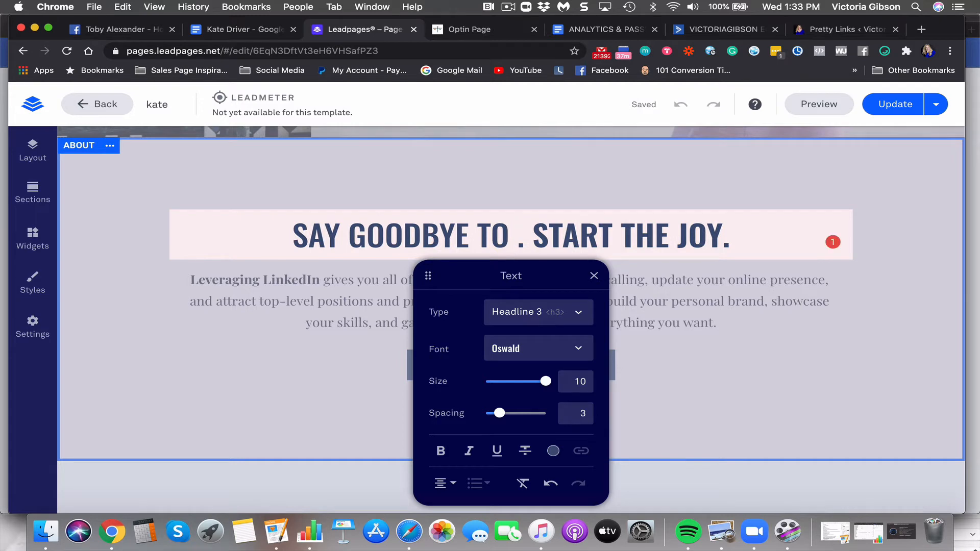
text(B)
key(BackSpace)
text(THE BOAT)
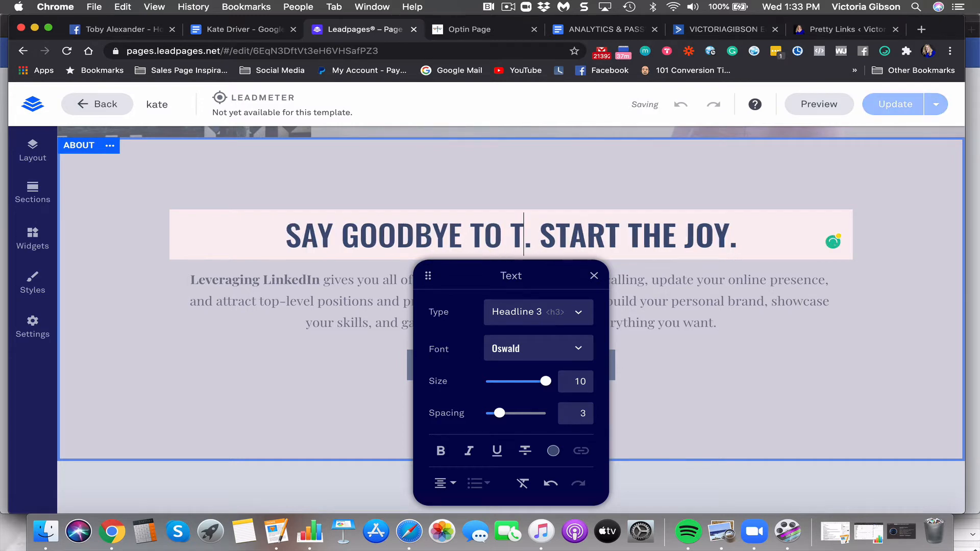
key(BackSpace)
key(BackSpace)
key(BackSpace)
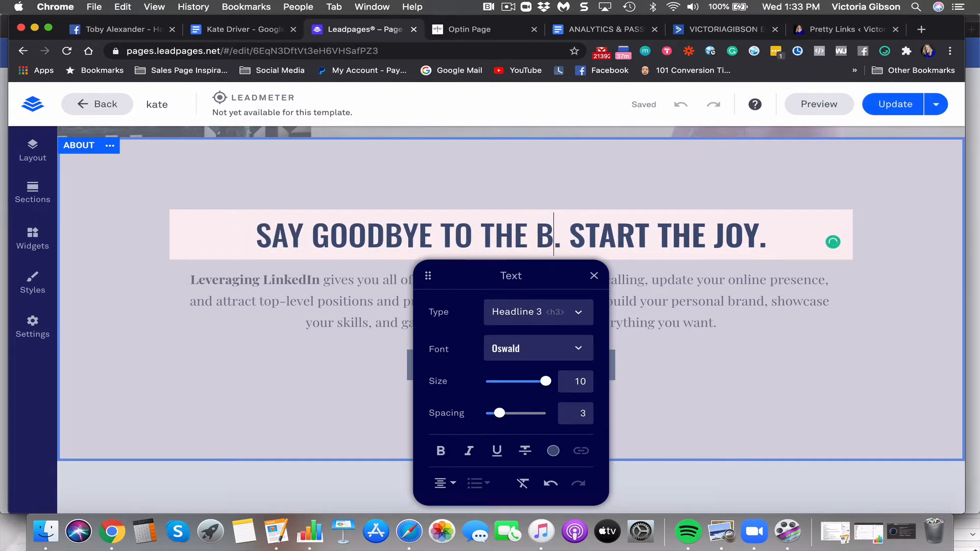
text(LOATIN)
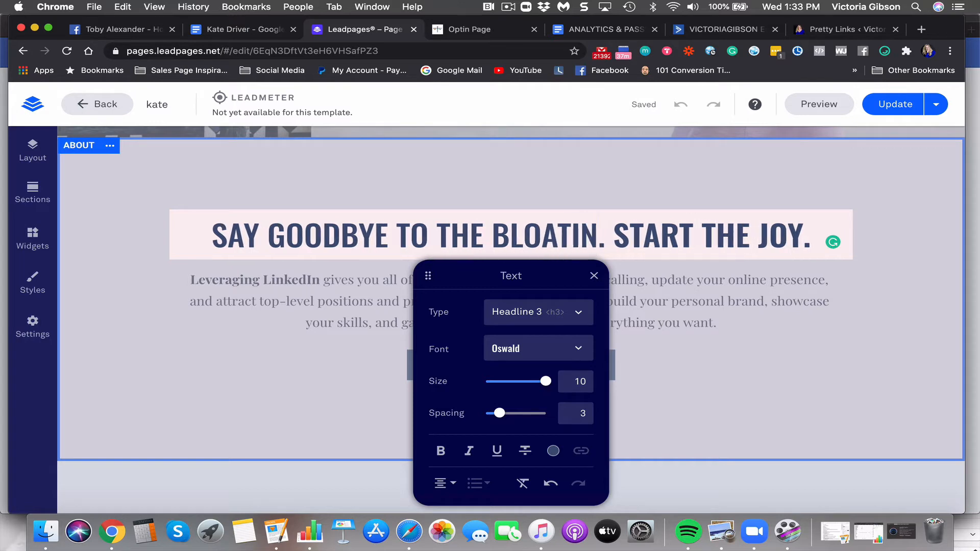
text(G)
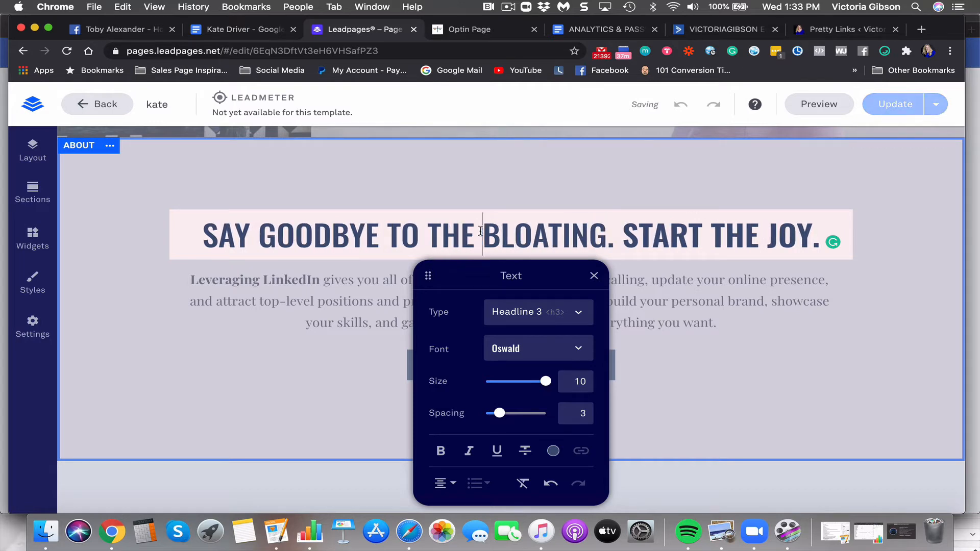
key(BackSpace)
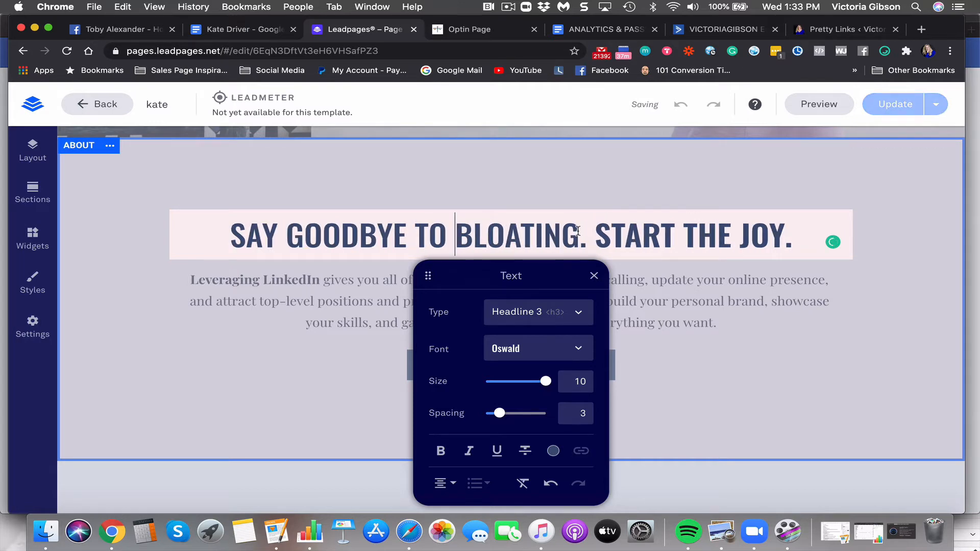
text(LOW)
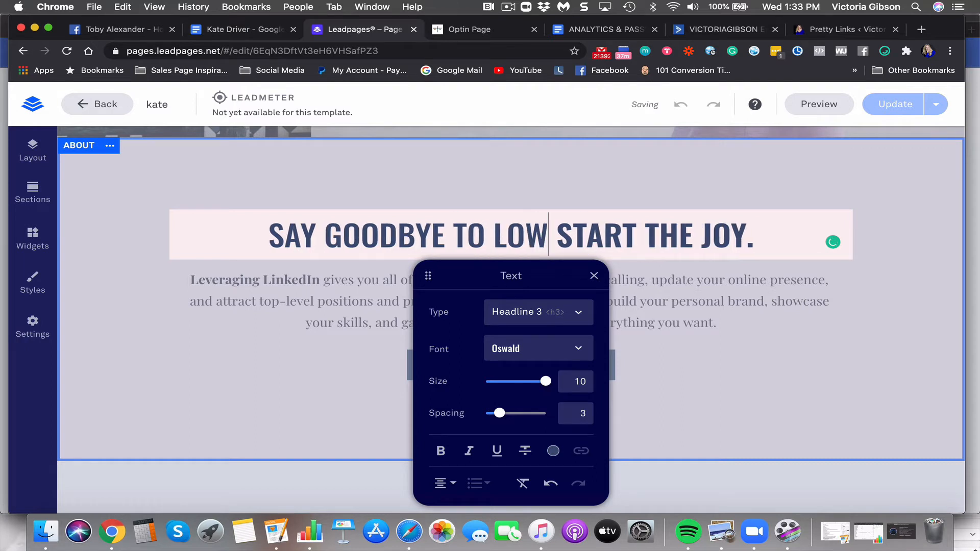
text( ENBERG)
key(BackSpace)
key(BackSpace)
key(BackSpace)
key(BackSpace)
text(ERGYU)
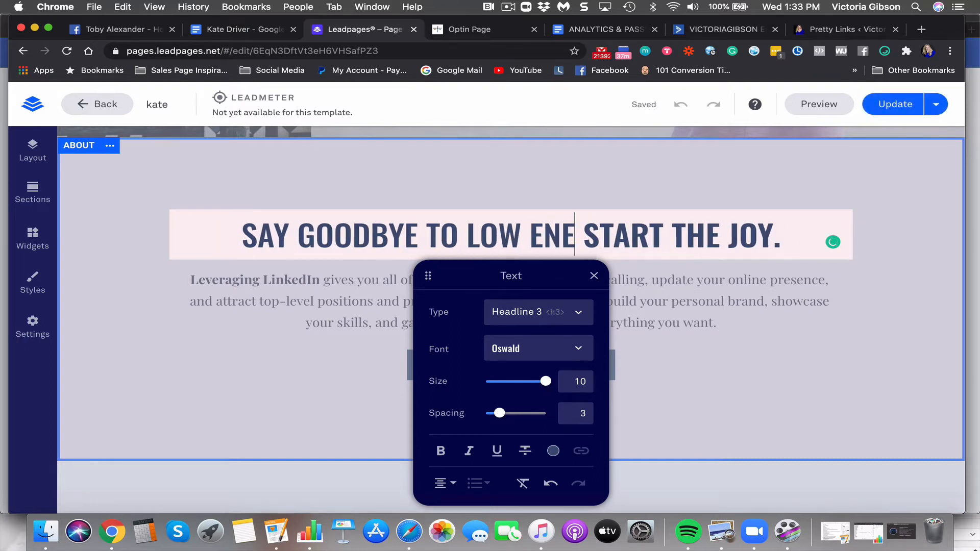
key(BackSpace)
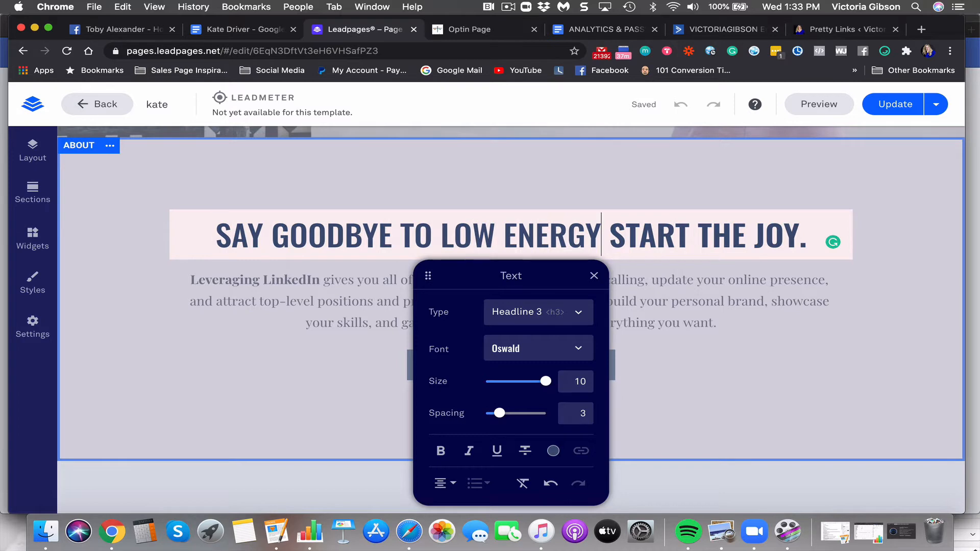
text(, WASITLI)
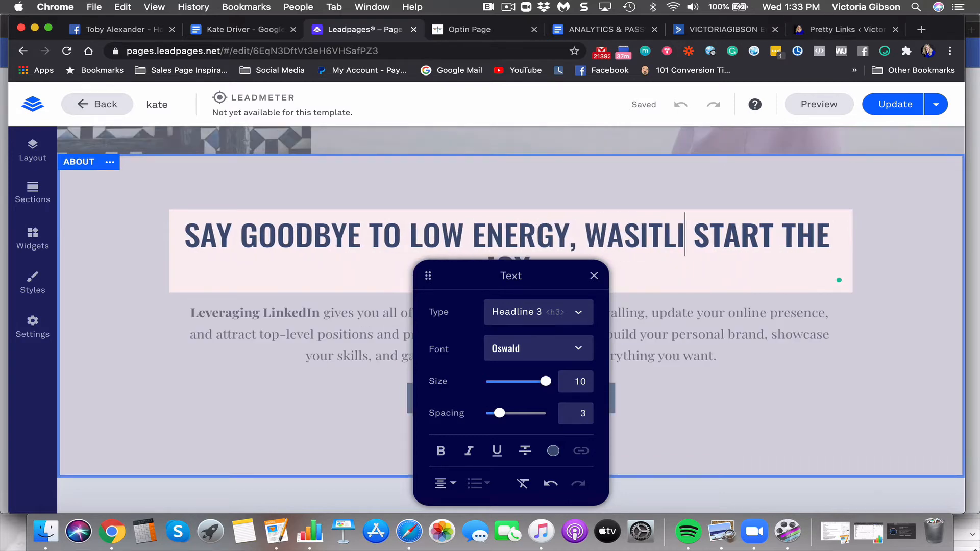
key(BackSpace)
key(BackSpace)
key(BackSpace)
key(BackSpace)
key(BackSpace)
text(ISTLINE)
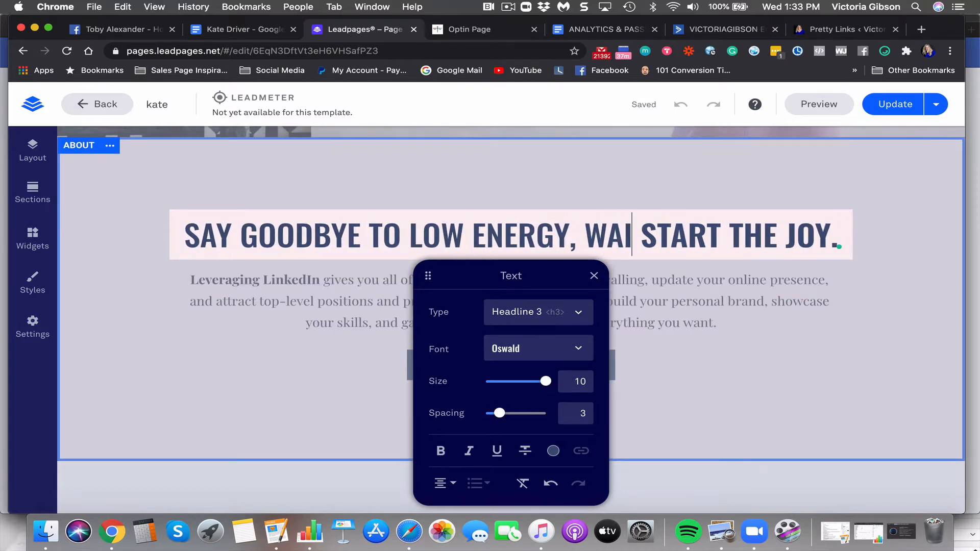
Continue the headline with 'CREEP & BA' before START, then close the text editor
click(465, 231)
text(CREEP)
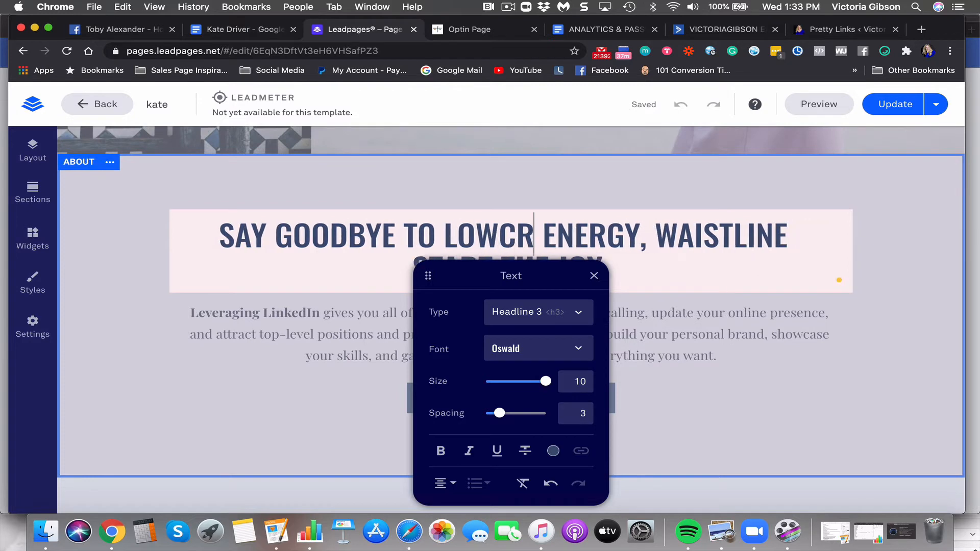
key(BackSpace)
key(BackSpace)
key(BackSpace)
key(BackSpace)
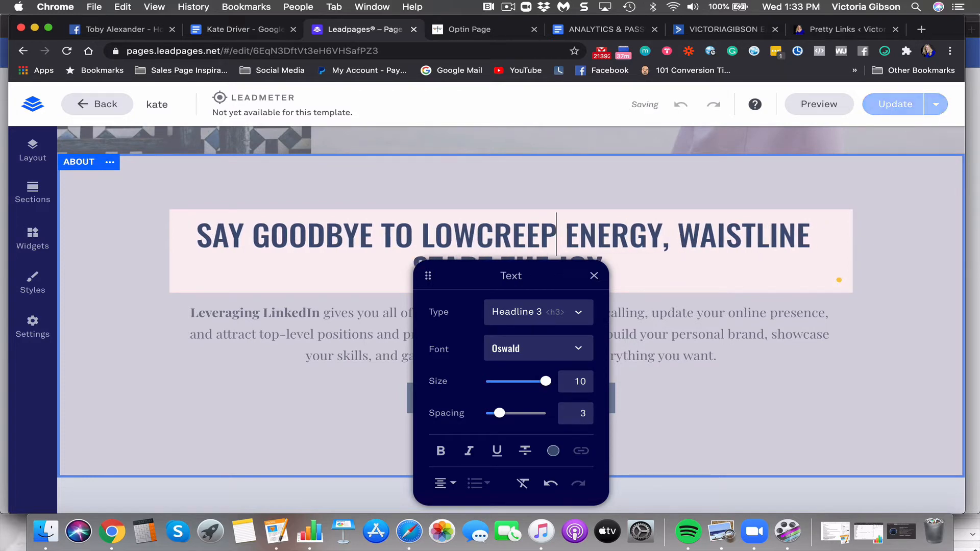
key(BackSpace)
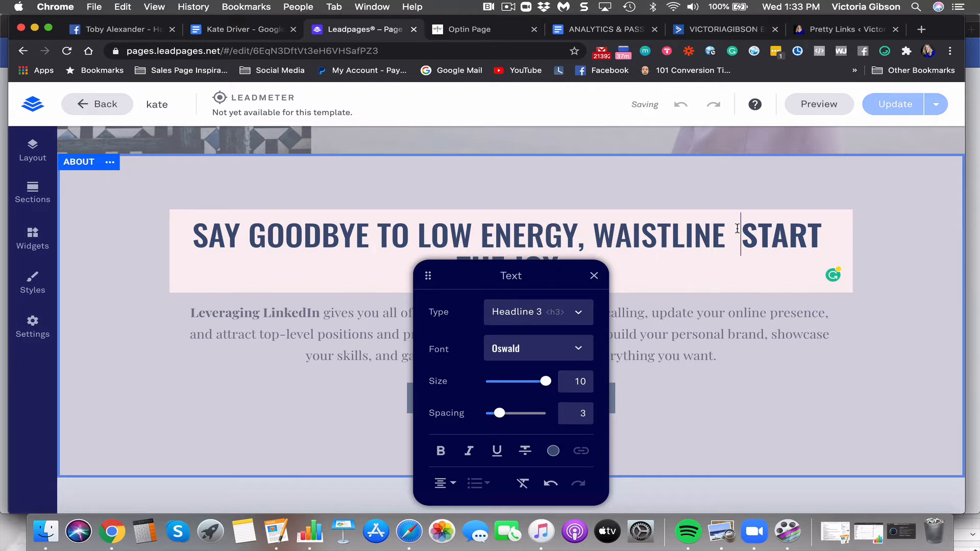
key(BackSpace)
text(V)
key(BackSpace)
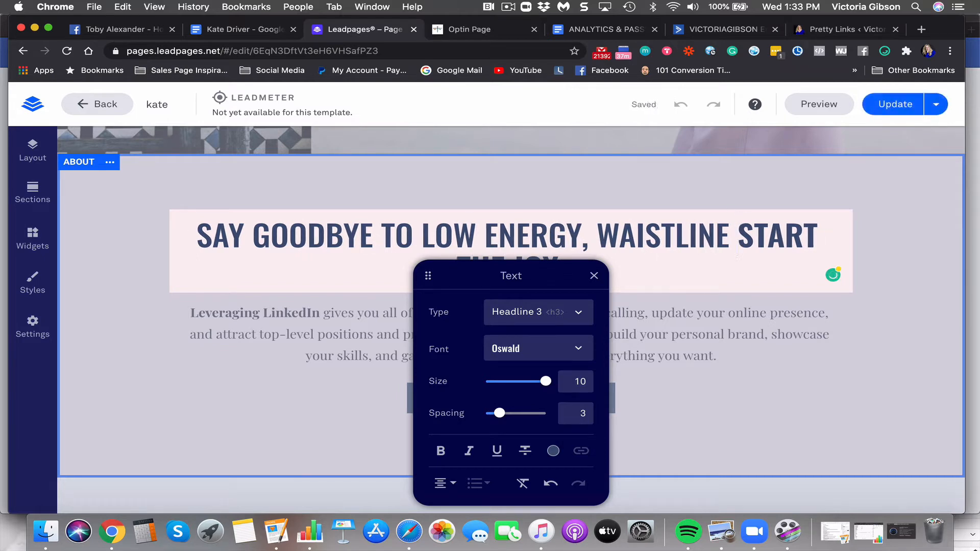
text(CREEP )
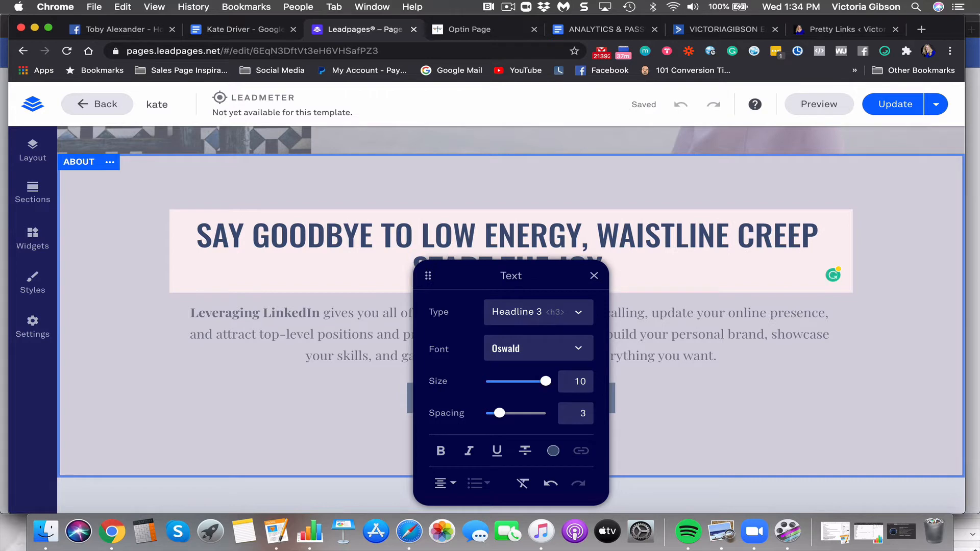
text(& BA)
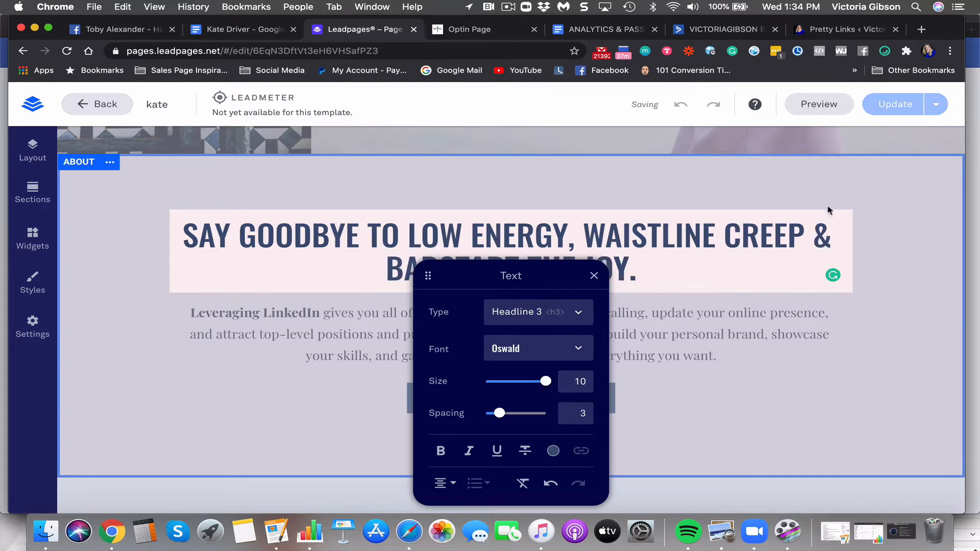
click(595, 276)
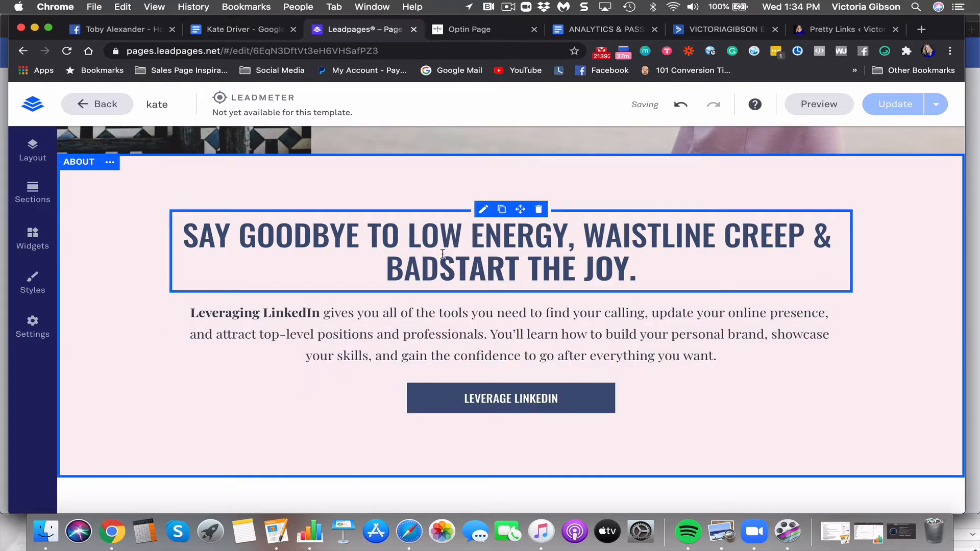
Replace the trailing 'START THE JOY' in the About headline with 'MOODS'
click(627, 266)
key(BackSpace)
key(BackSpace)
key(BackSpace)
key(BackSpace)
key(BackSpace)
key(BackSpace)
key(BackSpace)
key(BackSpace)
key(BackSpace)
key(BackSpace)
key(BackSpace)
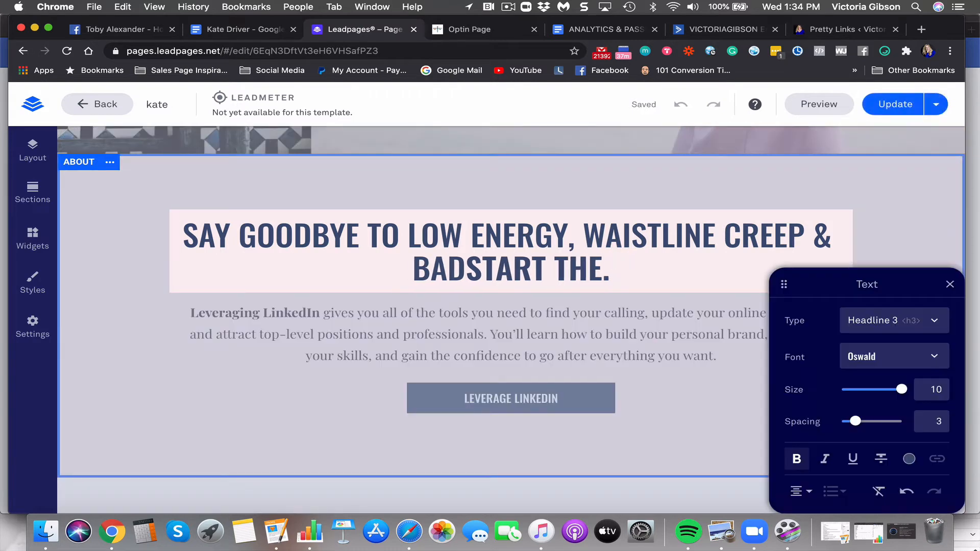
key(BackSpace)
key(BackSpace)
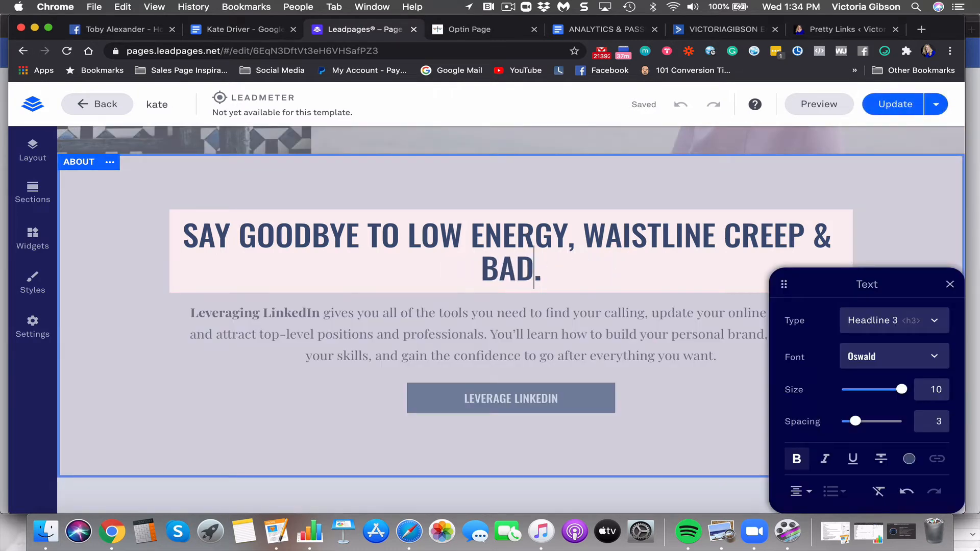
text(MODD)
key(BackSpace)
key(BackSpace)
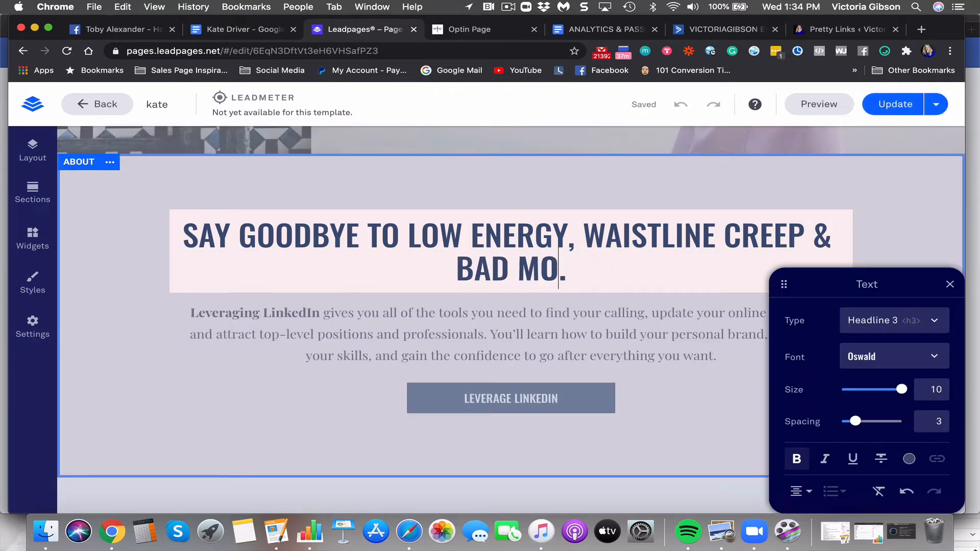
text(ODS)
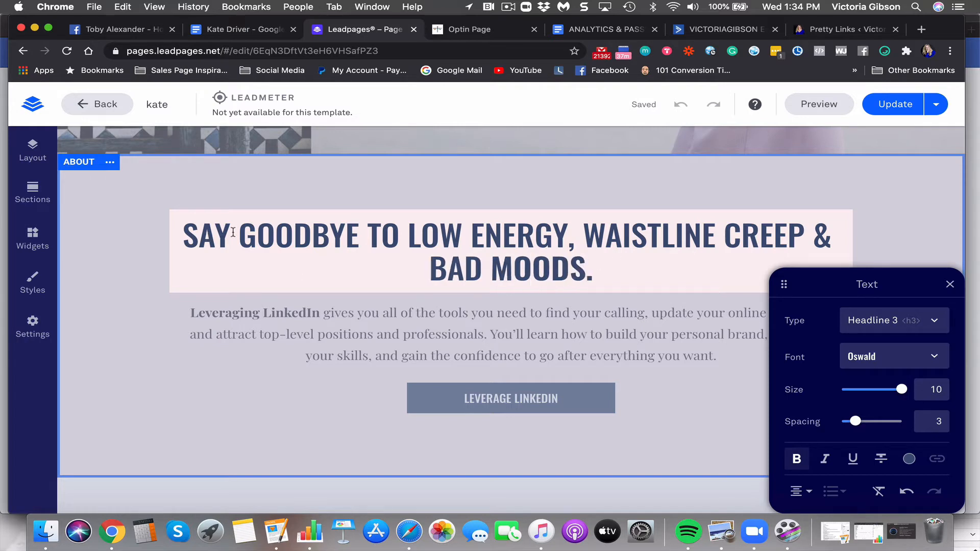
End the headline with an ellipsis after MOODS and open the body paragraph for editing
drag(228, 233, 184, 233)
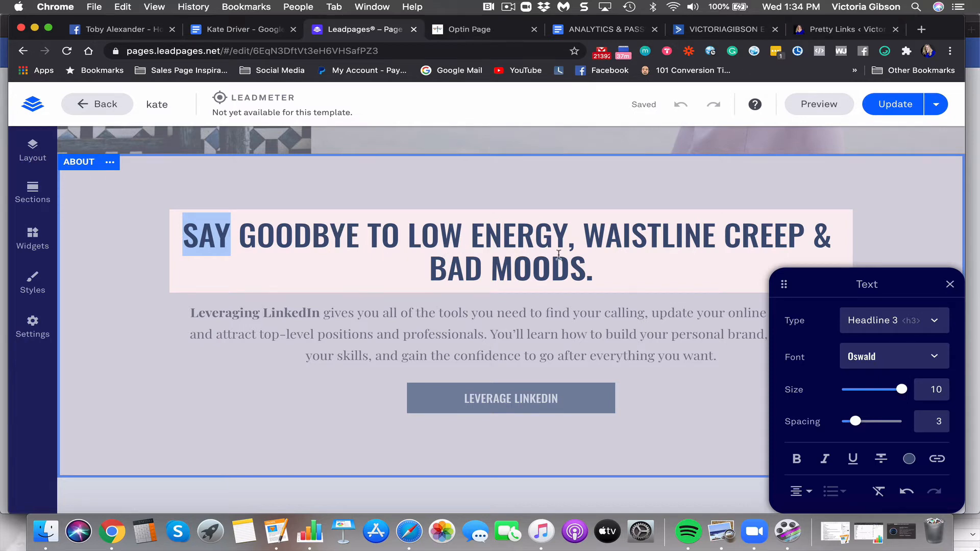
click(571, 253)
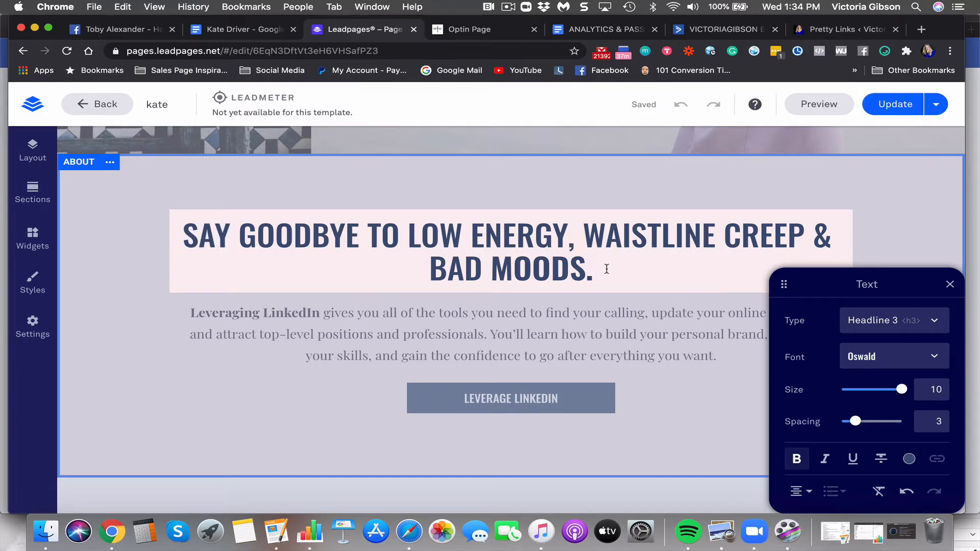
text(..)
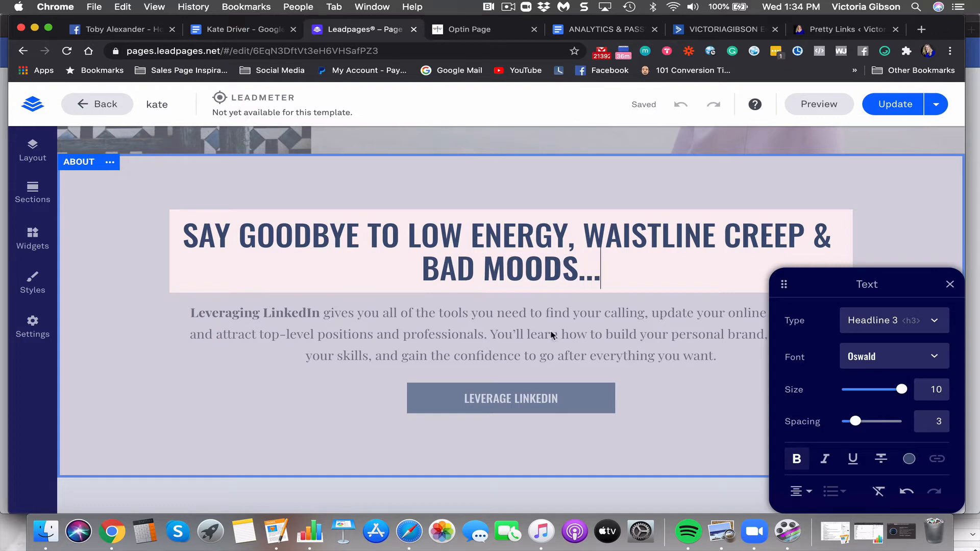
click(553, 336)
click(649, 357)
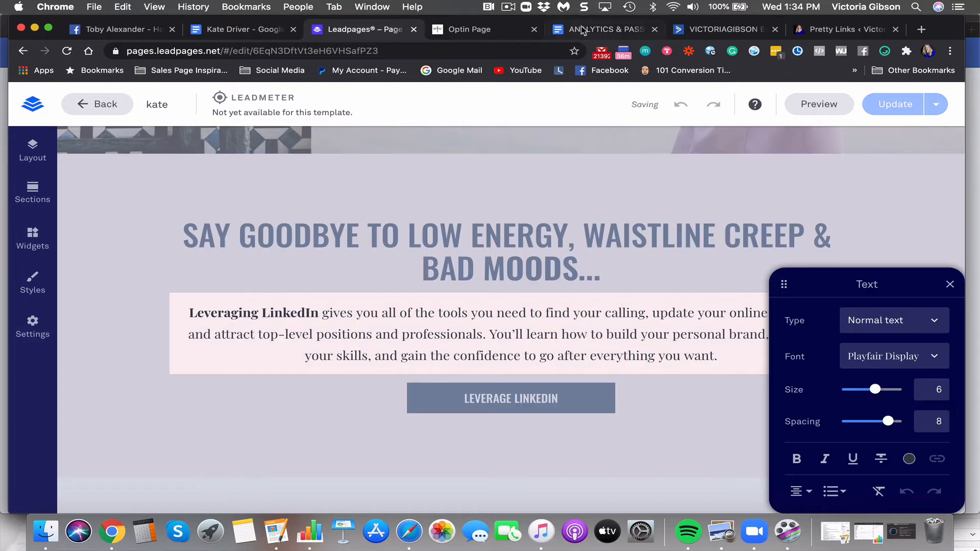
Review the menopause notes in Google Docs, the Optin Page and Pretty Links tabs, then return to Leadpages
click(232, 31)
scroll(263, 262, up, 2)
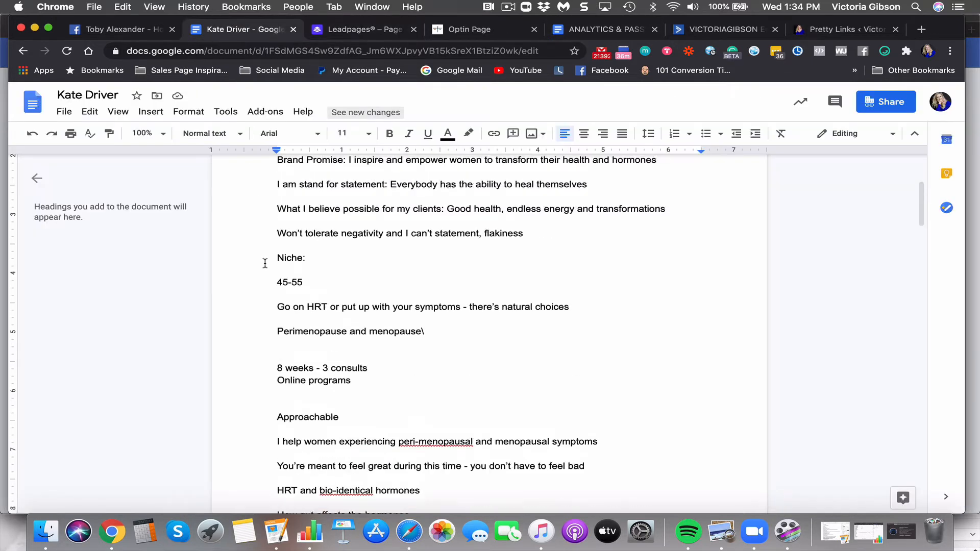
scroll(265, 263, down, 1)
scroll(265, 260, down, 1)
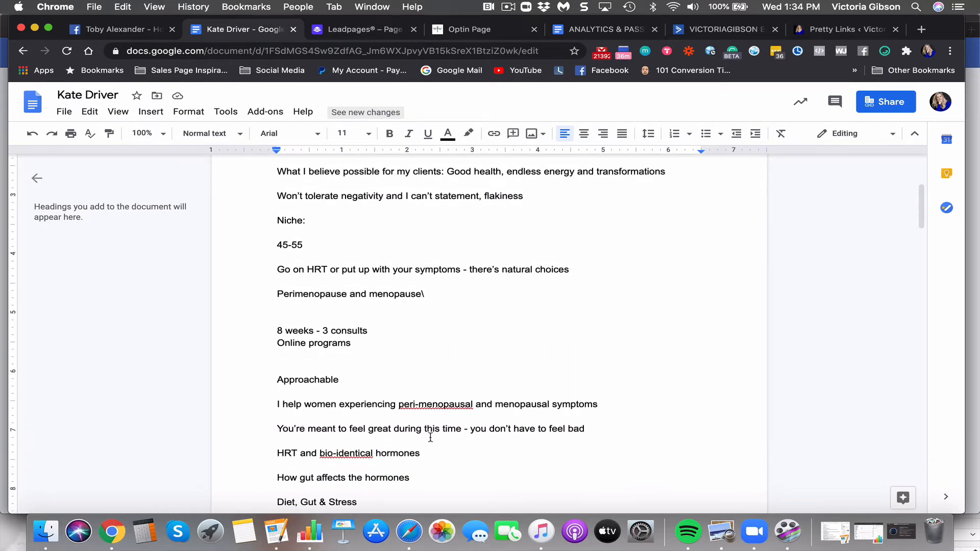
click(503, 29)
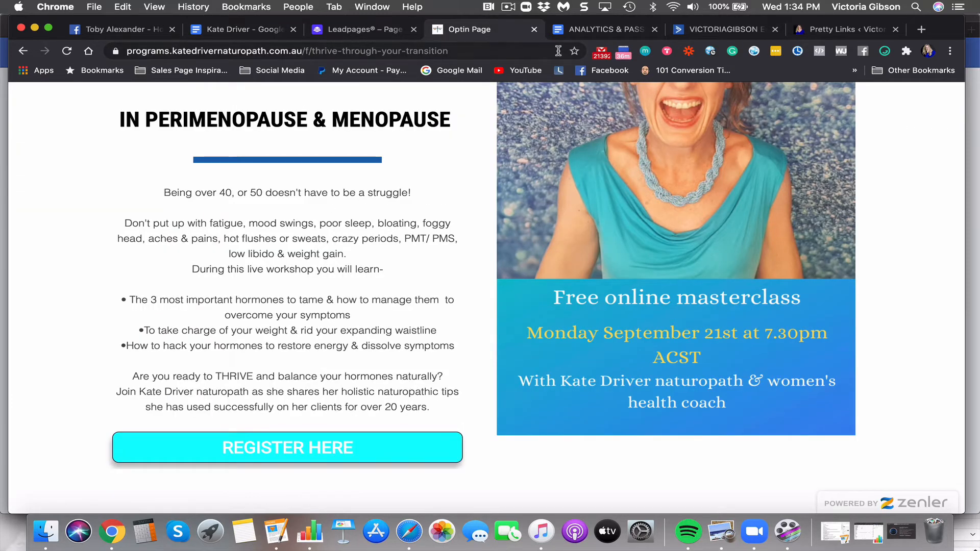
click(828, 31)
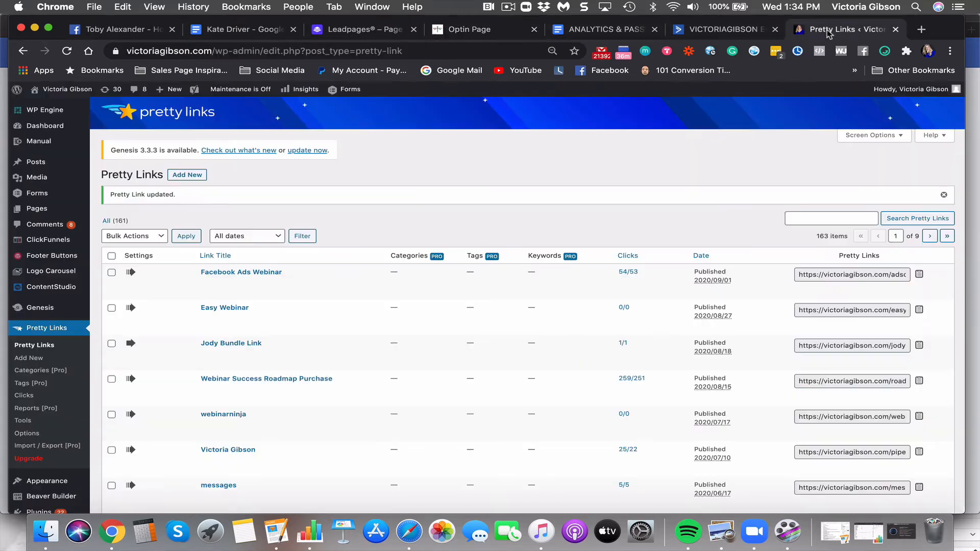
click(371, 28)
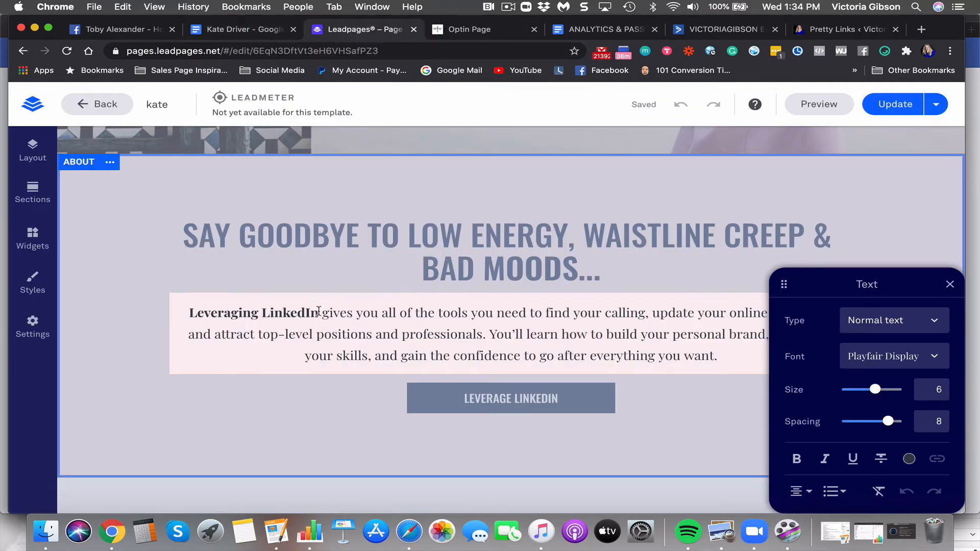
Replace the bold 'Leveraging LinkedIn' opener with 'THE TRUTH IS'
drag(319, 312, 172, 315)
text(THE TR)
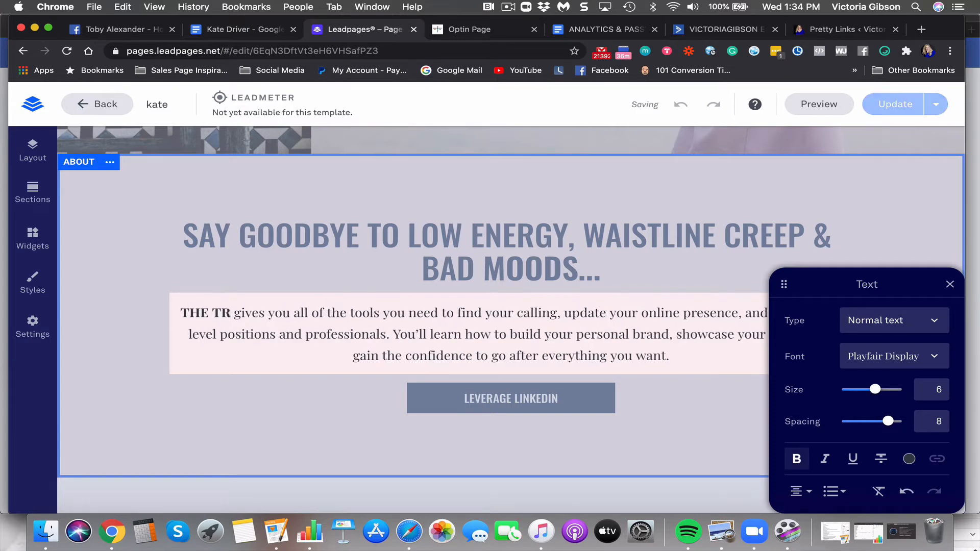
text(UTH I)
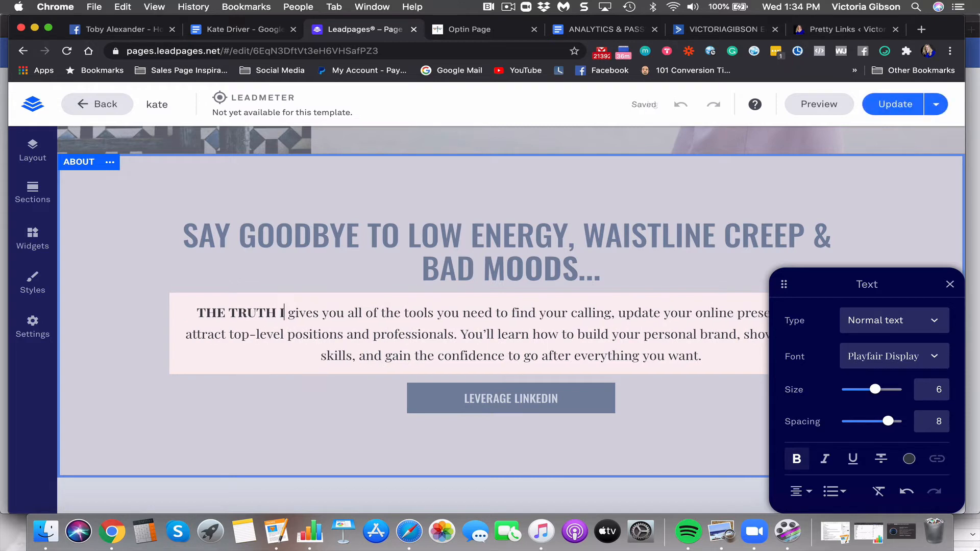
text(S)
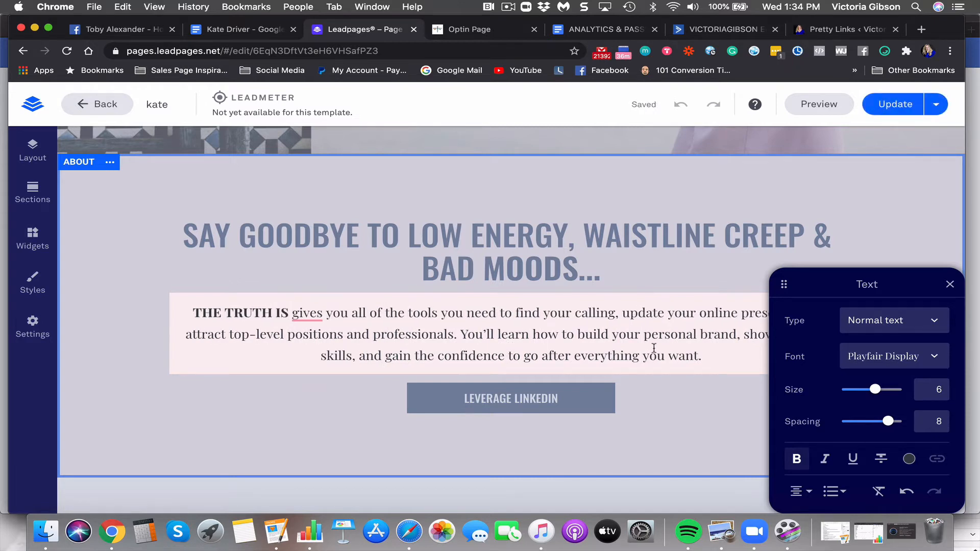
drag(712, 356, 296, 311)
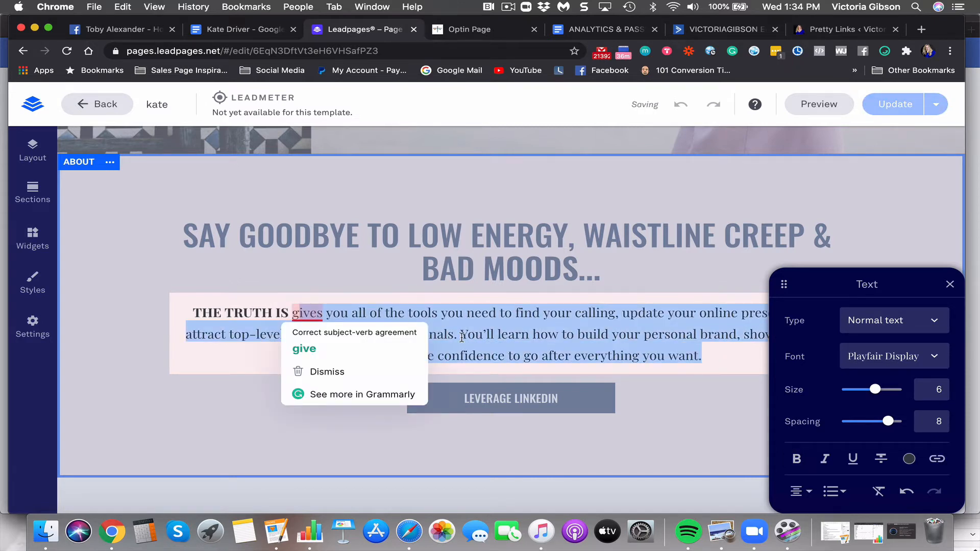
click(461, 337)
Replace the rest of the sentence with 'menopause can feel great' and close the text editor
drag(454, 335, 290, 313)
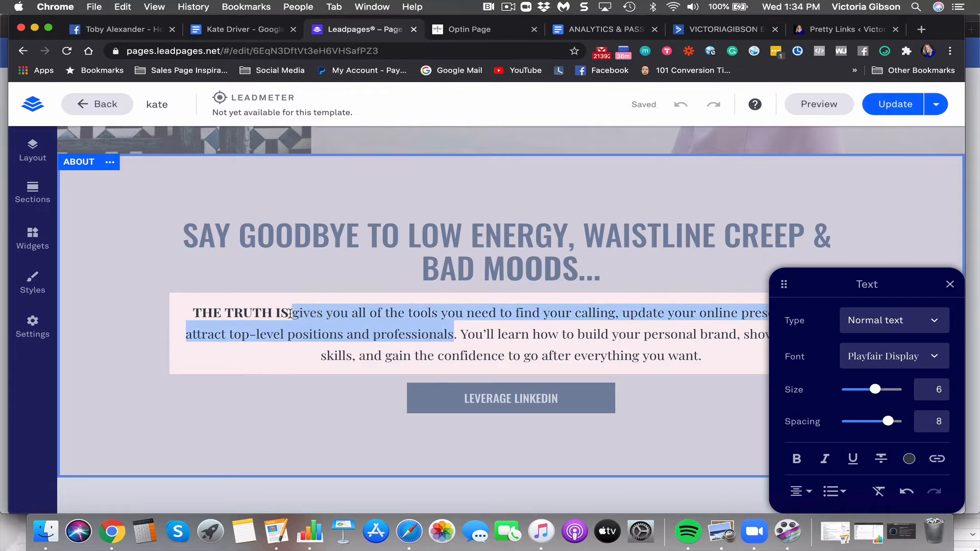
text(YOU'R)
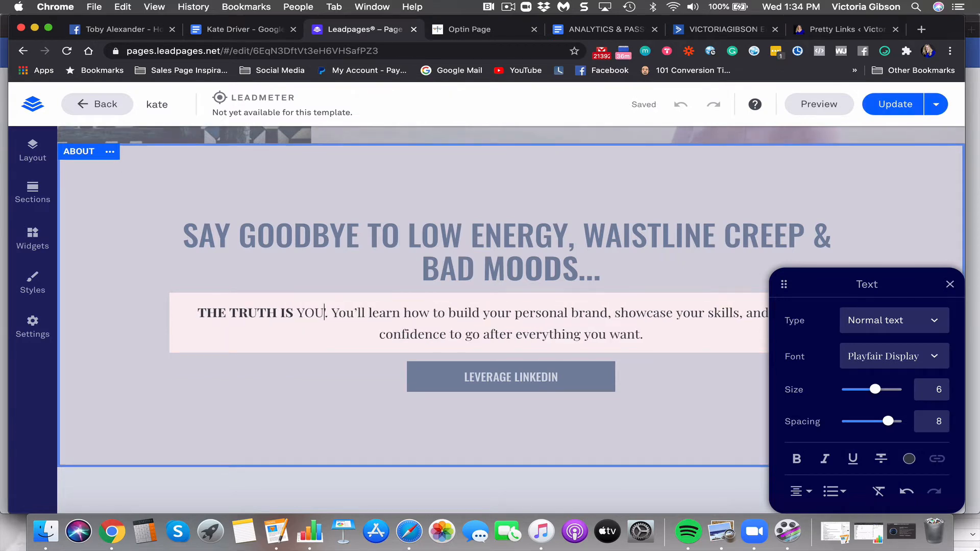
key(BackSpace)
key(BackSpace)
key(BackSpace)
key(BackSpace)
key(BackSpace)
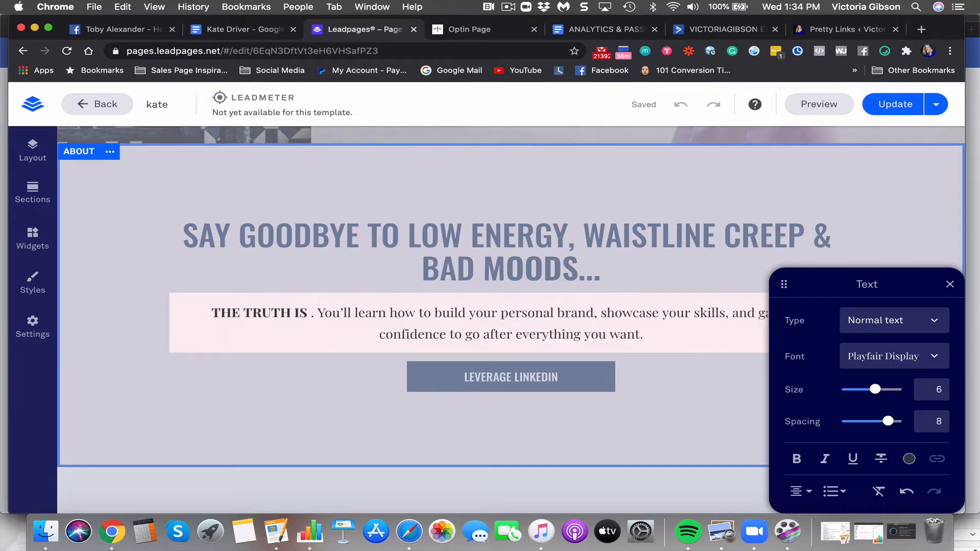
key(BackSpace)
text(menopause can)
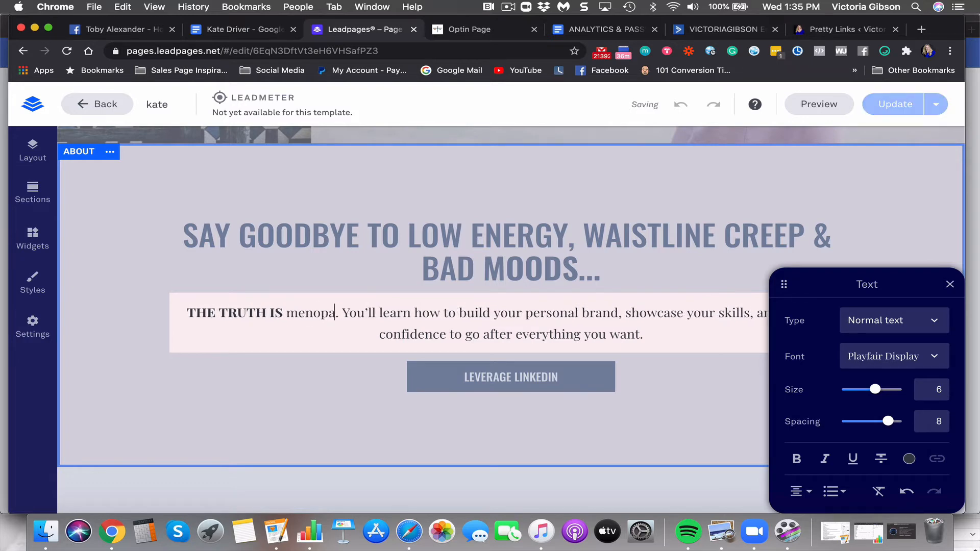
text( feel great)
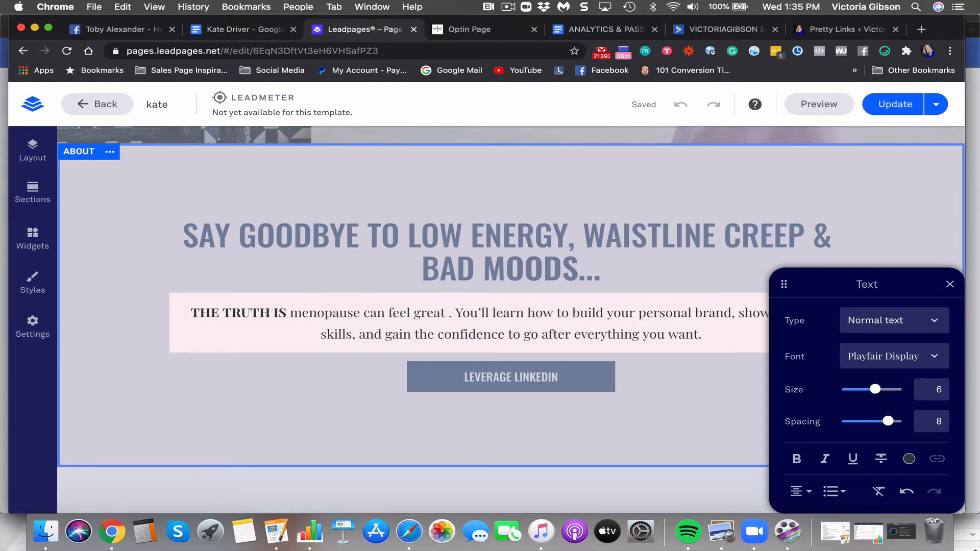
key(BackSpace)
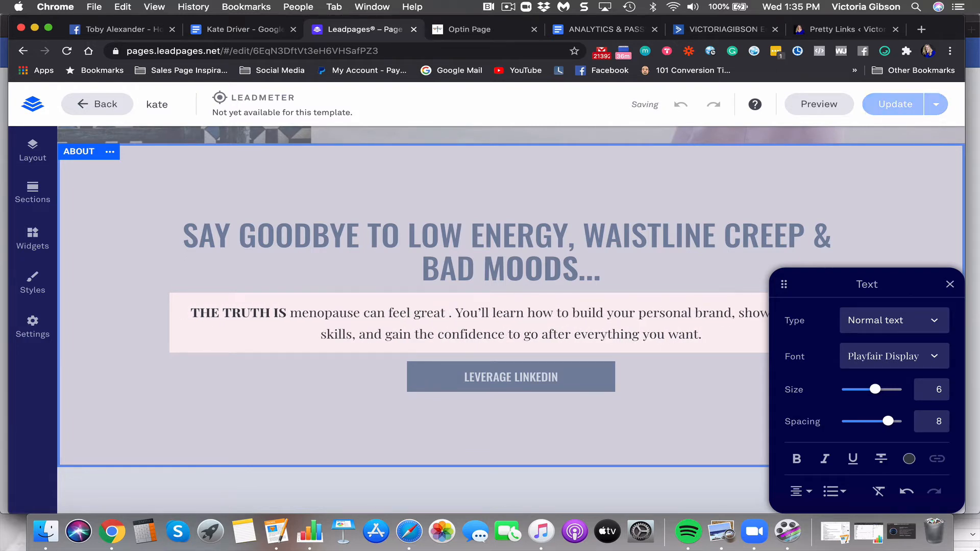
click(950, 283)
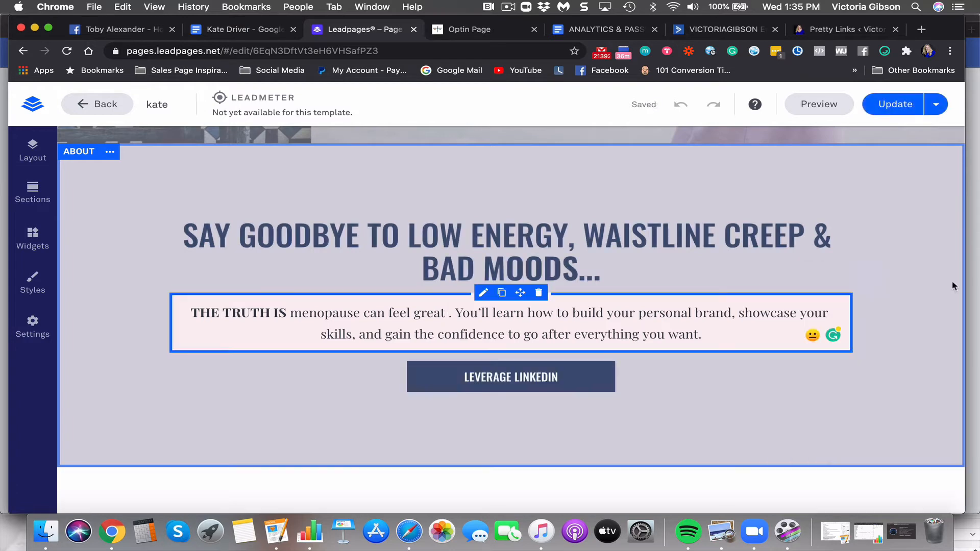
Add '(I know it's hard to believe but it's true)' after 'great', accepting Grammarly's spacing fix
click(448, 317)
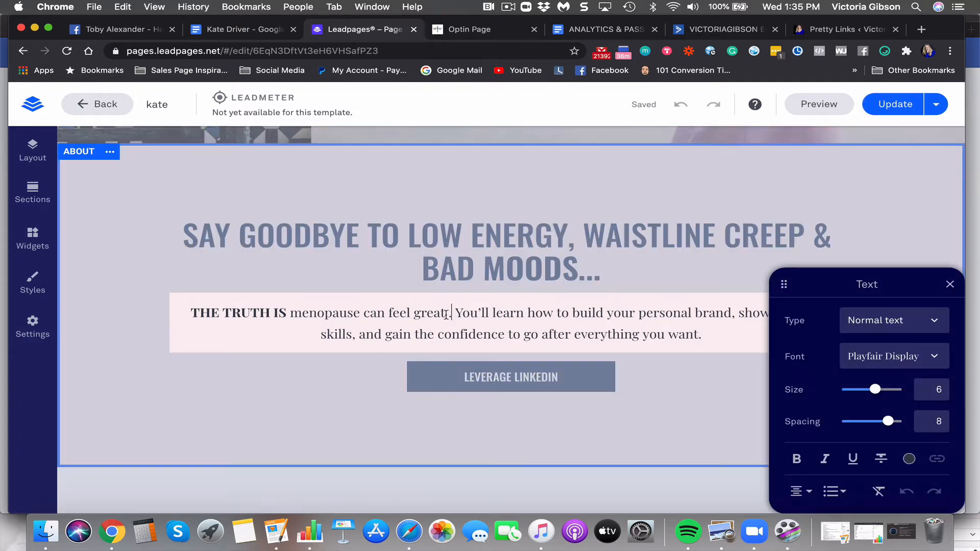
text((I know i)
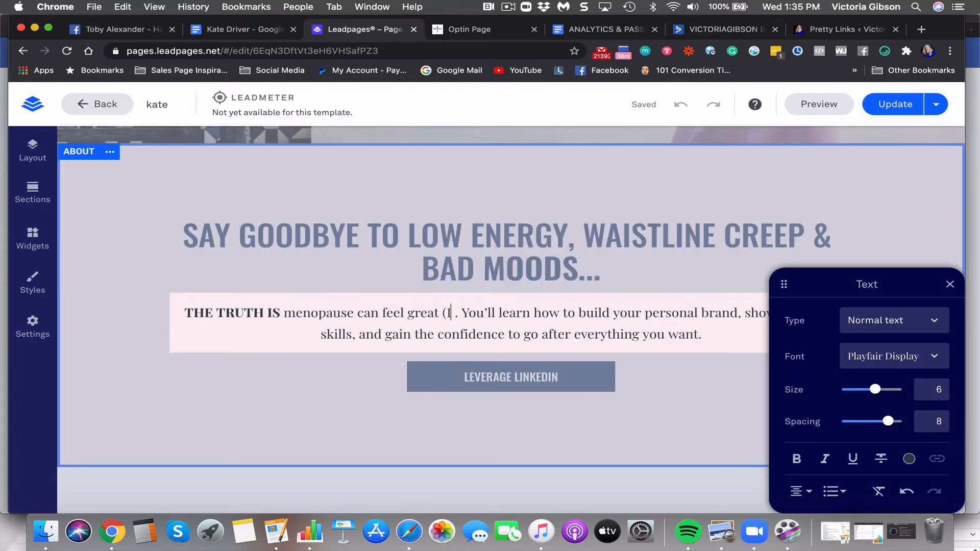
text(t's hard to be)
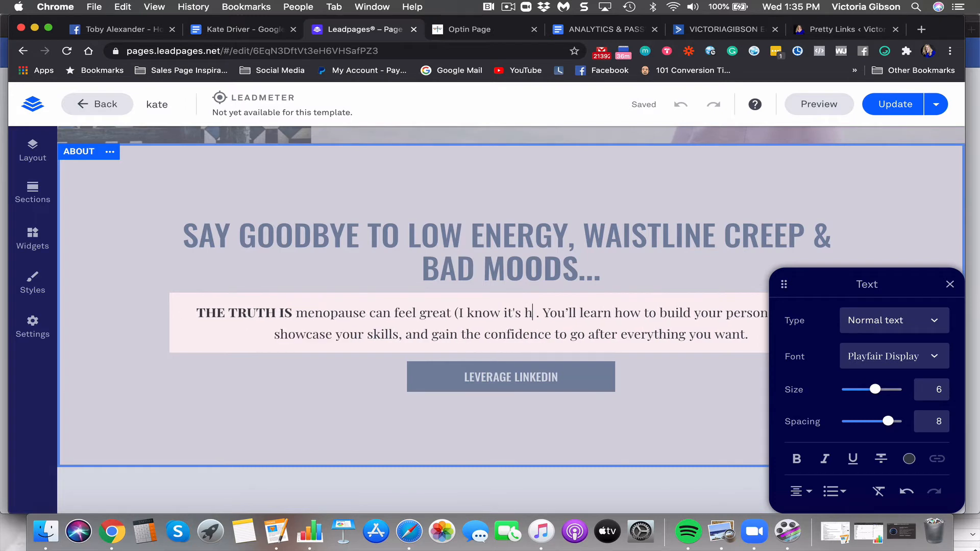
text(lieve)
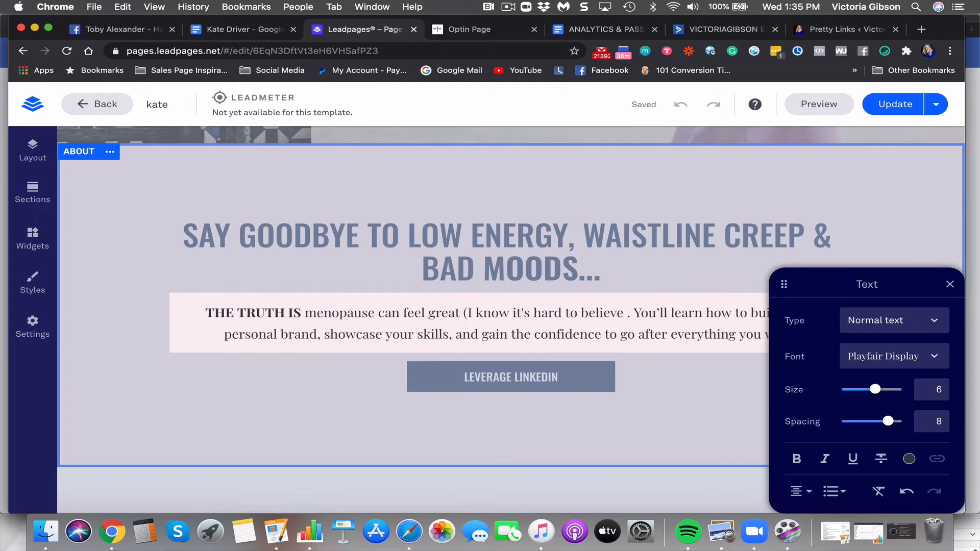
text( but it's t )
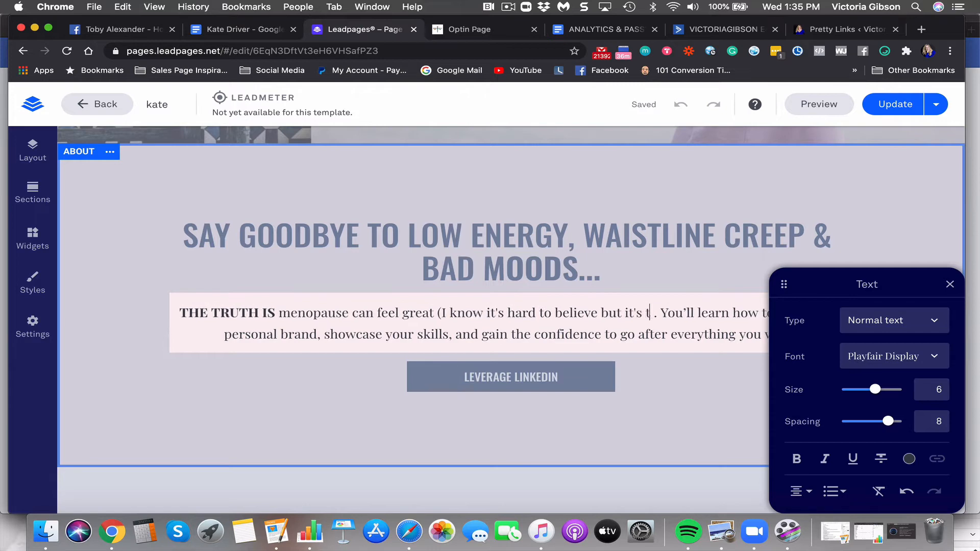
text(ri)
key(BackSpace)
text(ue))
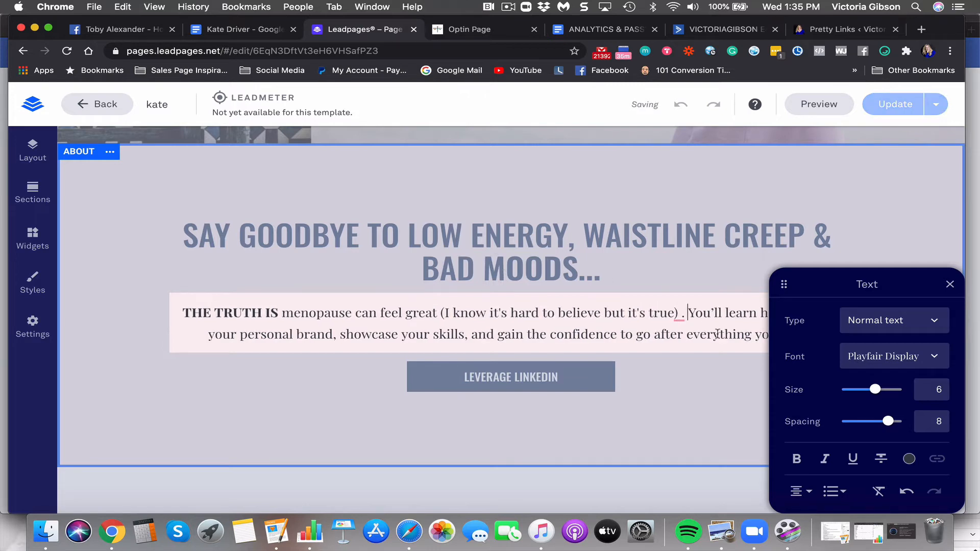
click(679, 312)
click(678, 347)
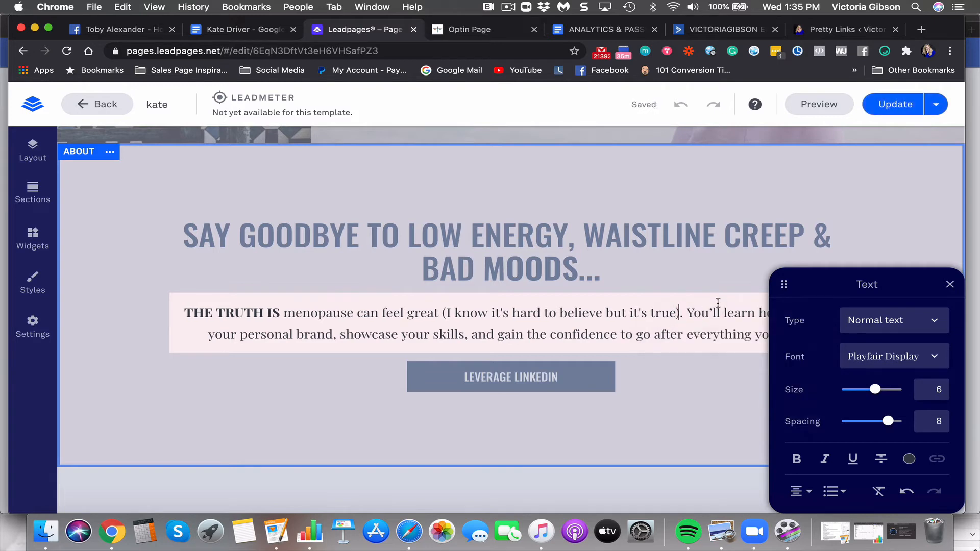
Begin the next sentence with 'And when y' in place of the capital Y of You'll
click(950, 284)
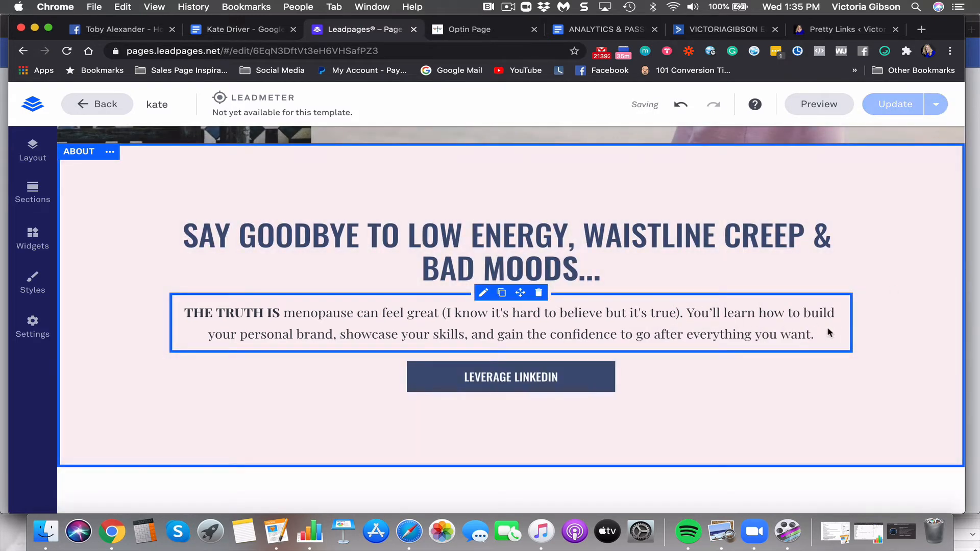
click(814, 334)
click(744, 334)
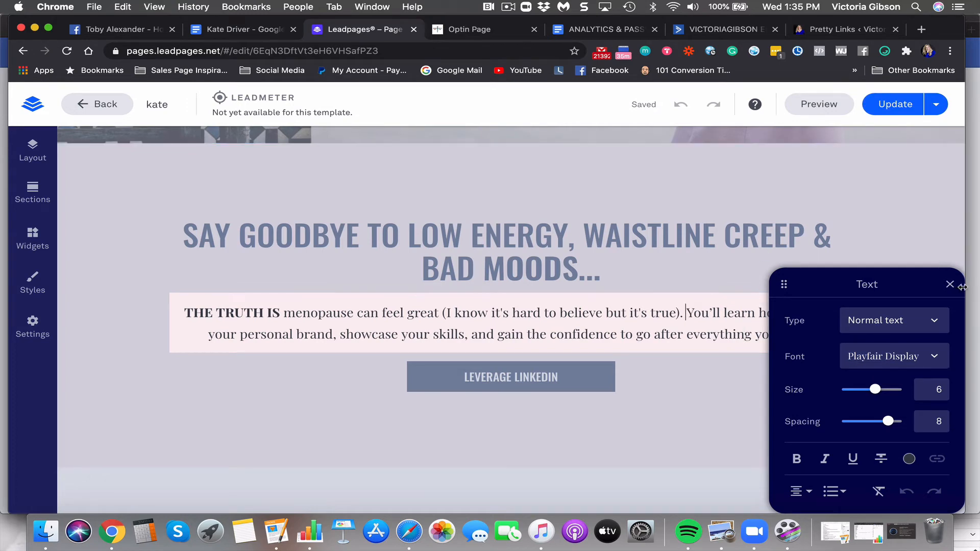
click(949, 283)
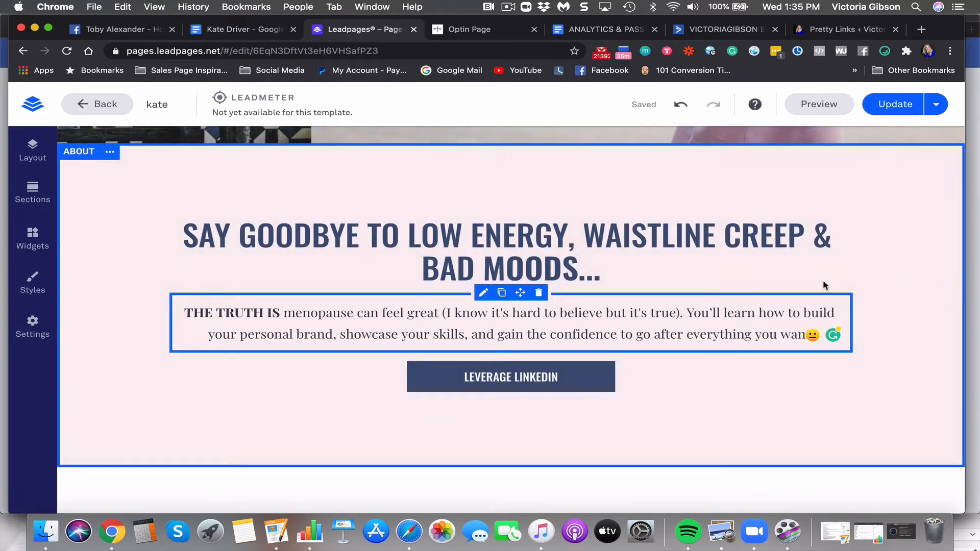
click(690, 310)
key(BackSpace)
text(And)
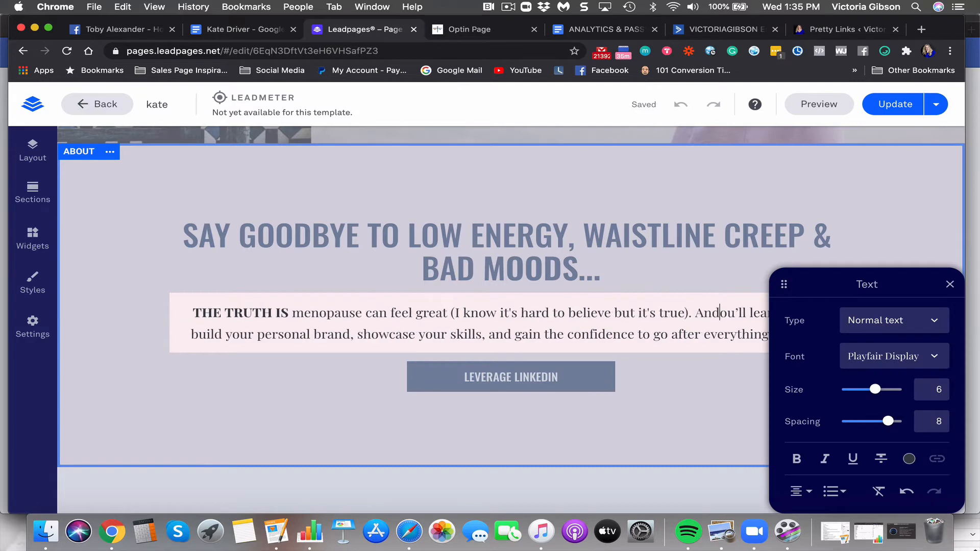
text( when y)
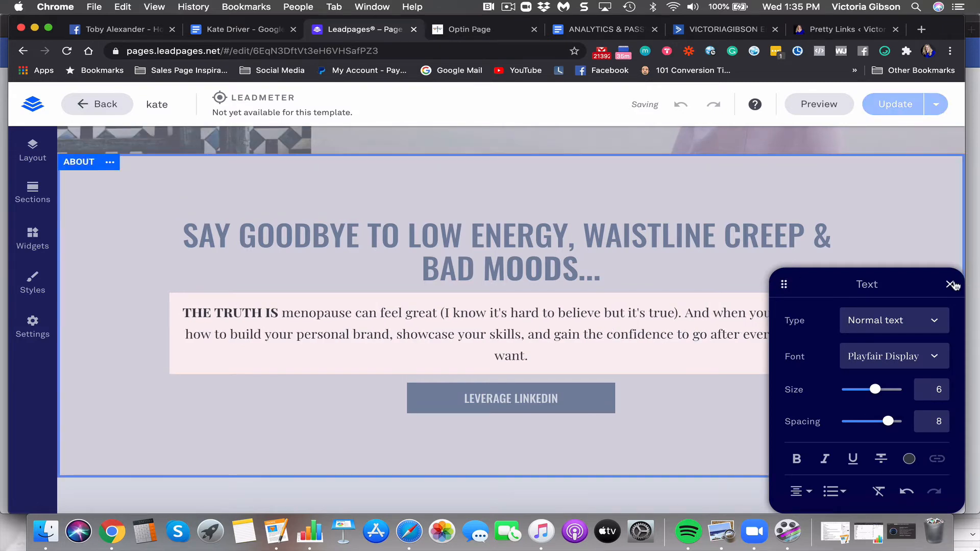
Drag the floating Text settings panel aside so the whole About paragraph is visible
drag(940, 279, 940, 94)
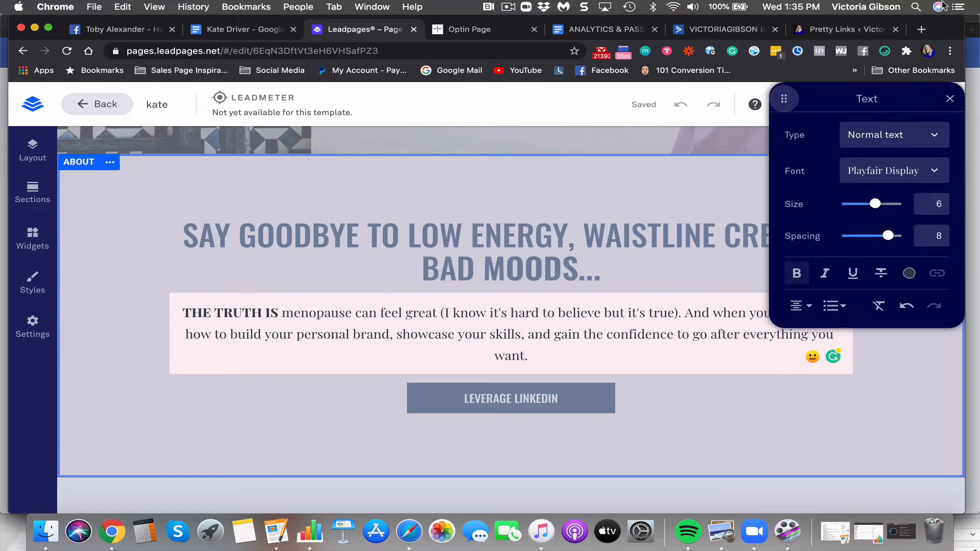
drag(942, 5, 511, 547)
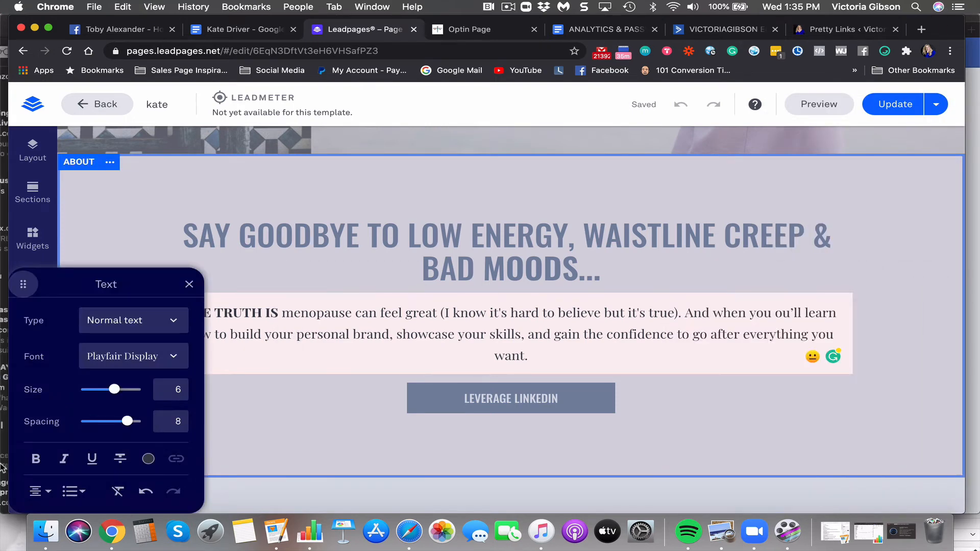
drag(180, 284, 273, 286)
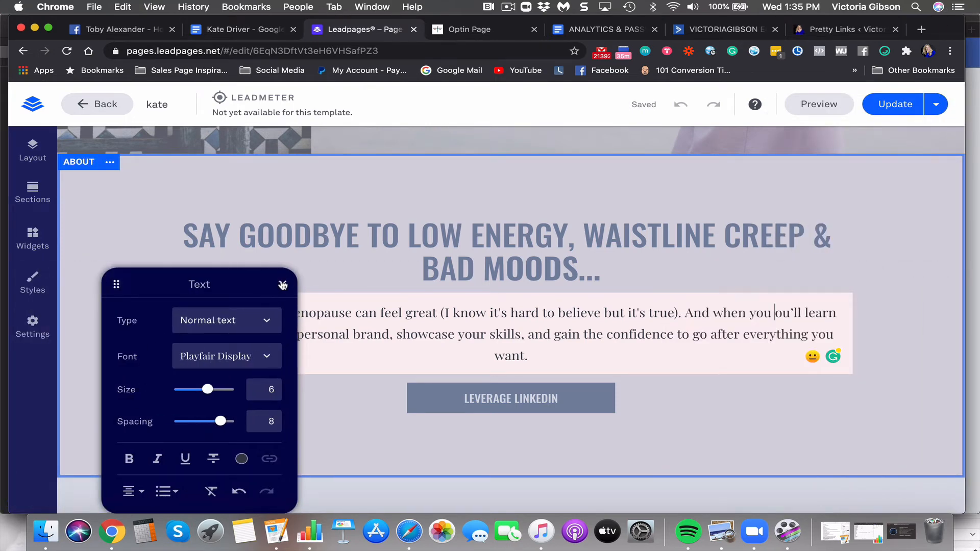
click(281, 284)
click(574, 348)
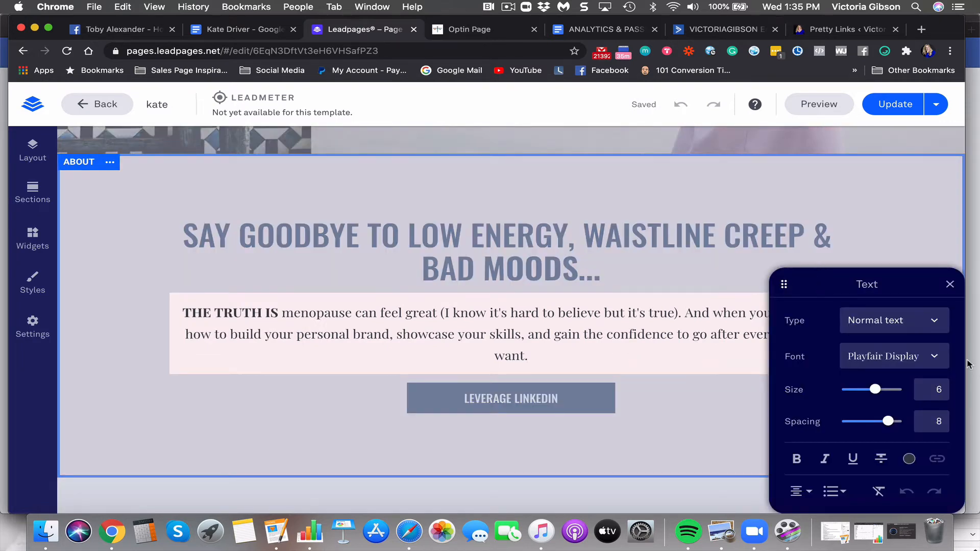
click(950, 284)
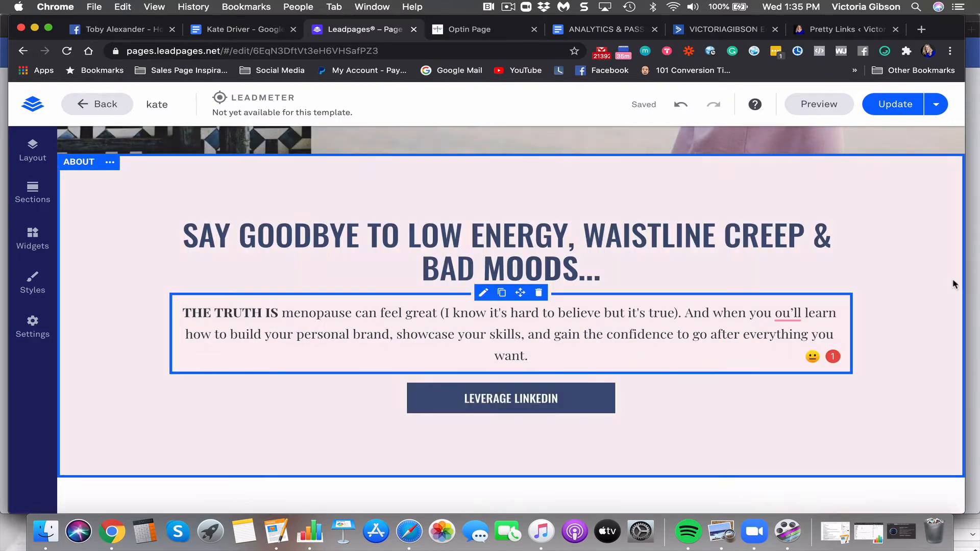
click(773, 313)
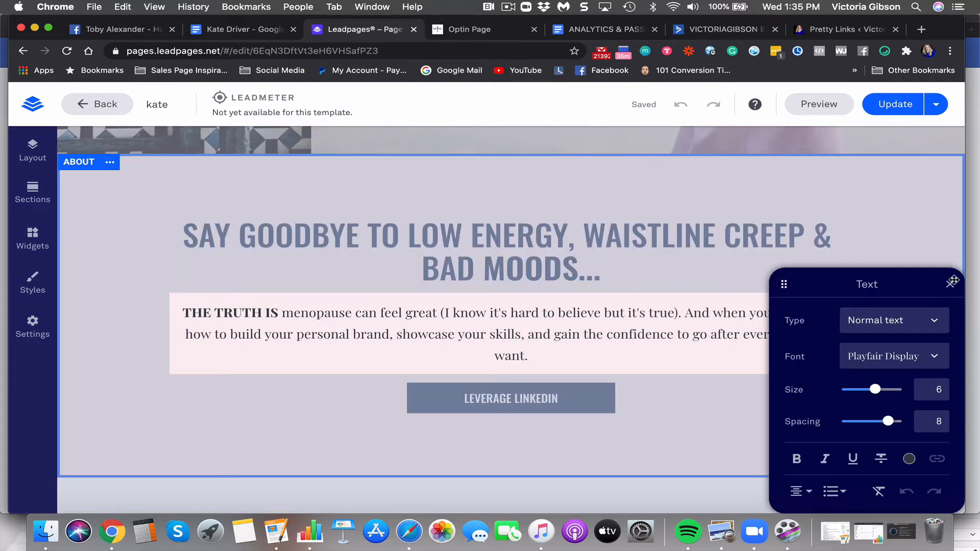
drag(783, 284, 334, 38)
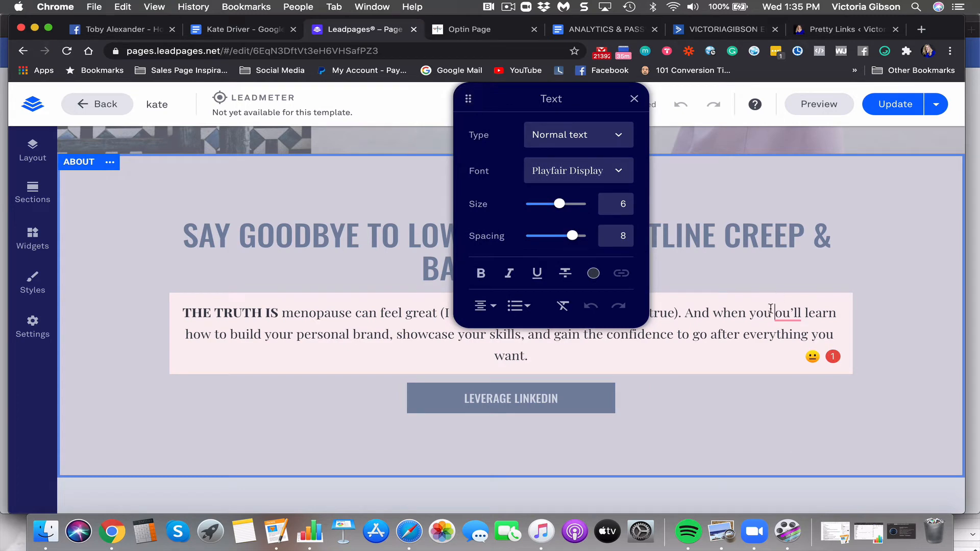
Replace 'And when you discover' with 'Suffering is optional and you don't need a bunch of hormone tablets'
text(discove)
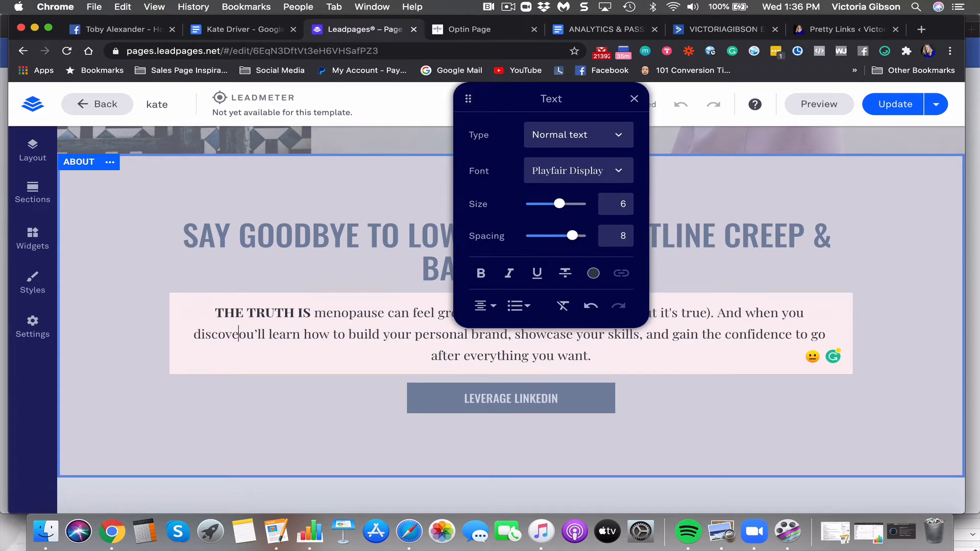
text(r)
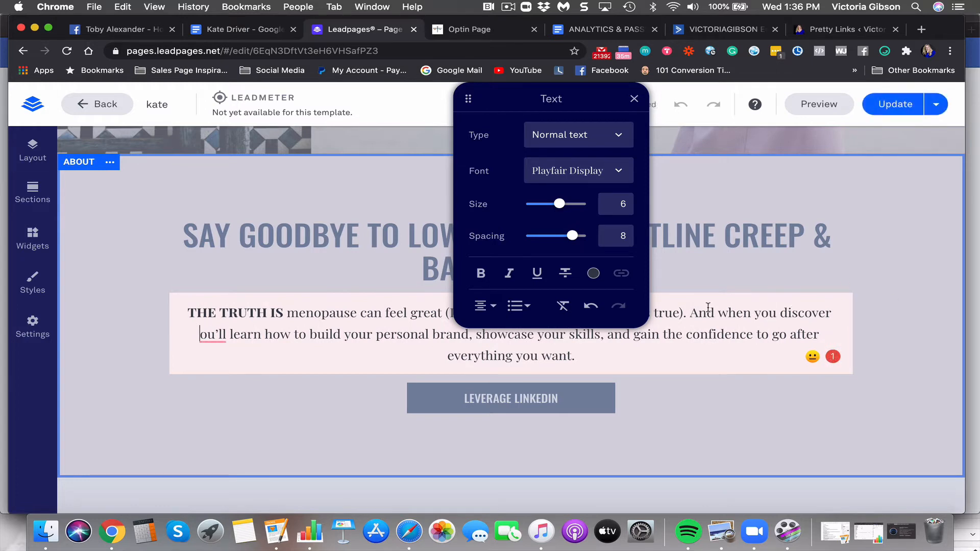
drag(690, 312, 850, 320)
text(Suffering is )
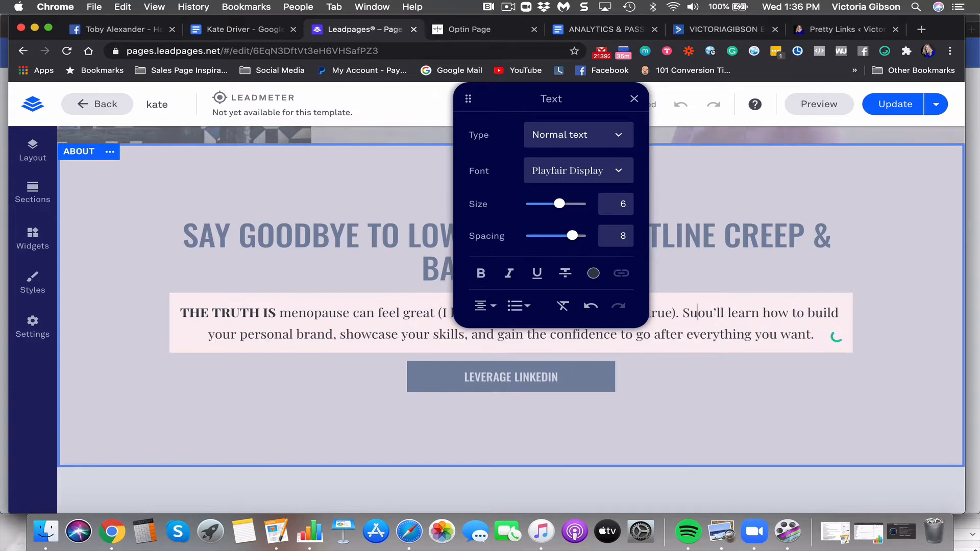
text(option)
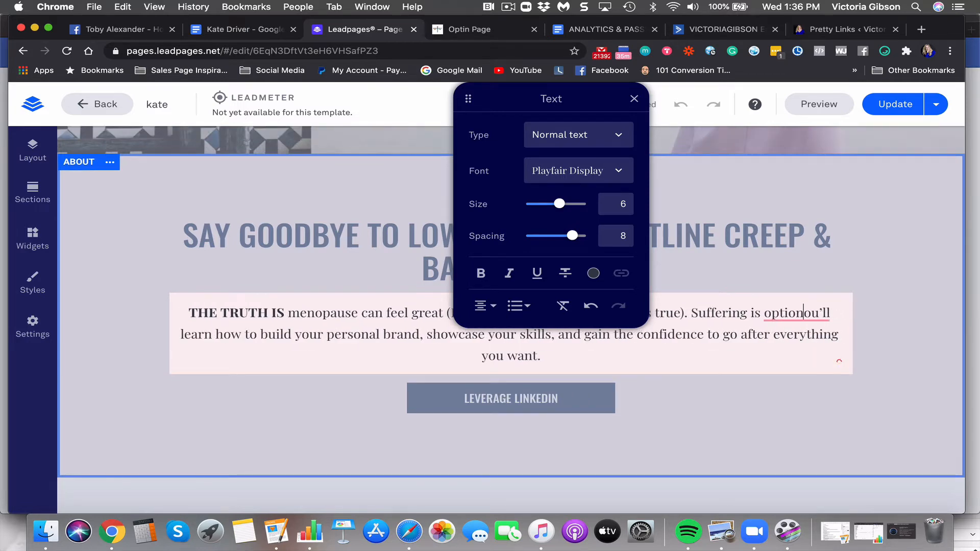
text(al and you don't need a)
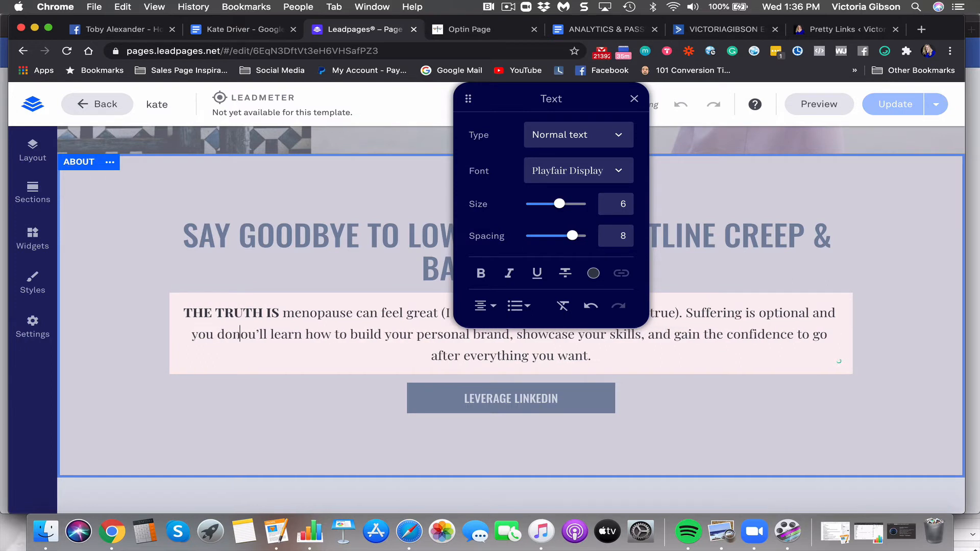
text( bunch of)
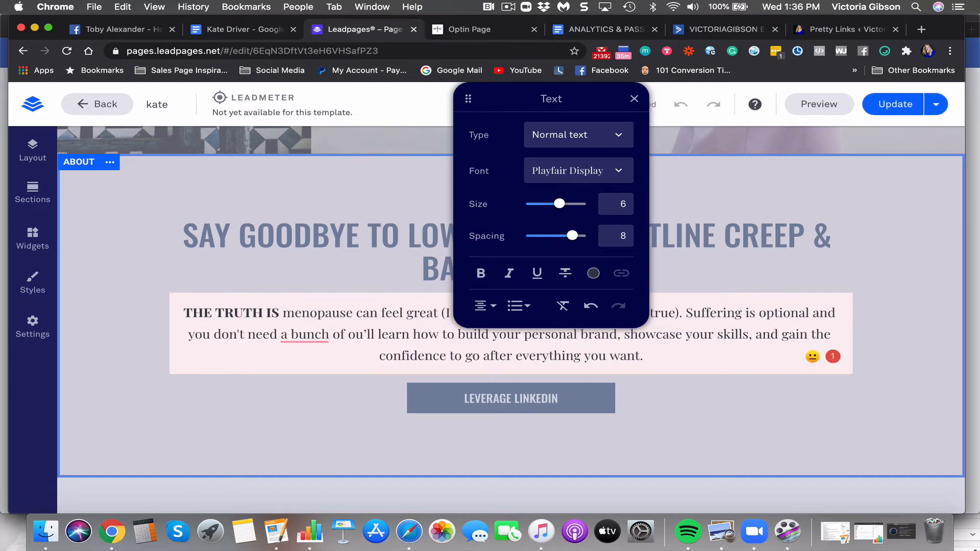
text( hormon)
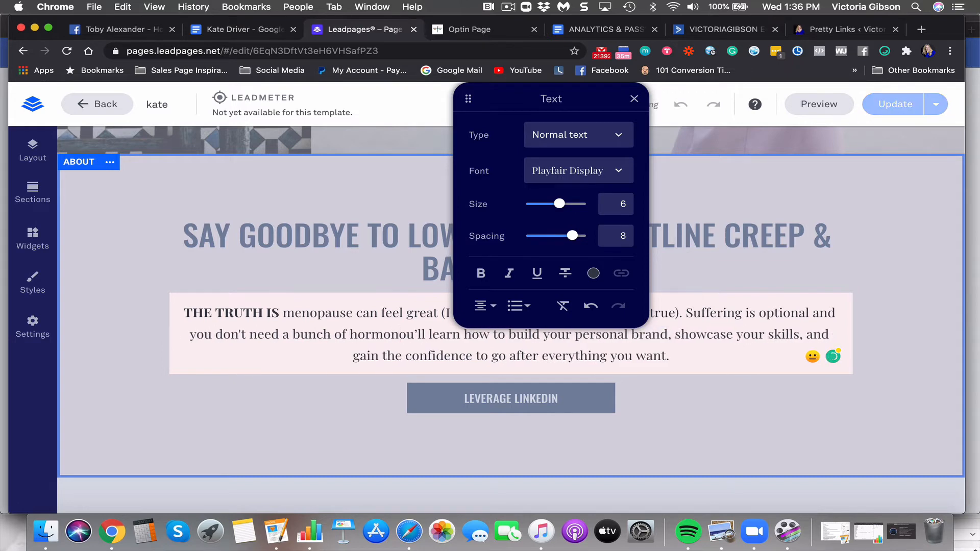
text(e tablet)
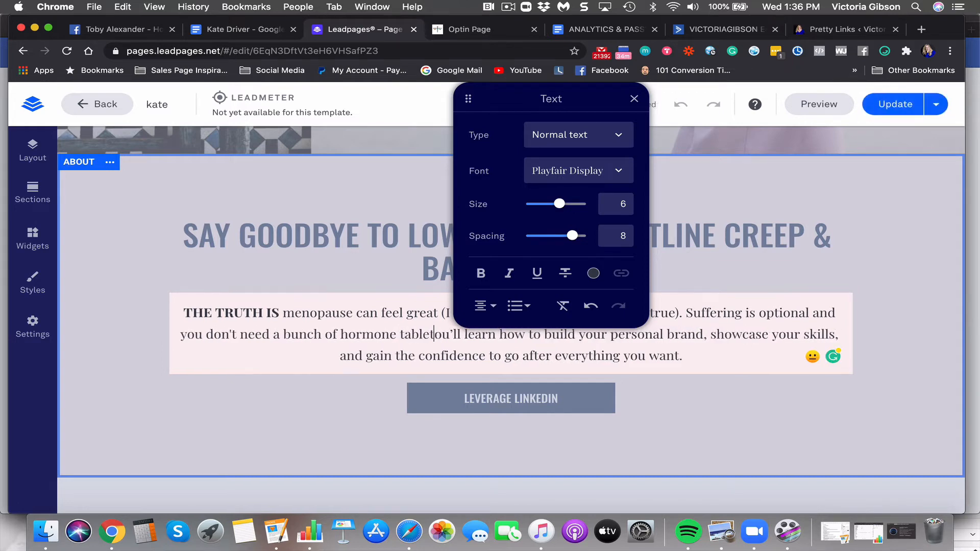
text(s)
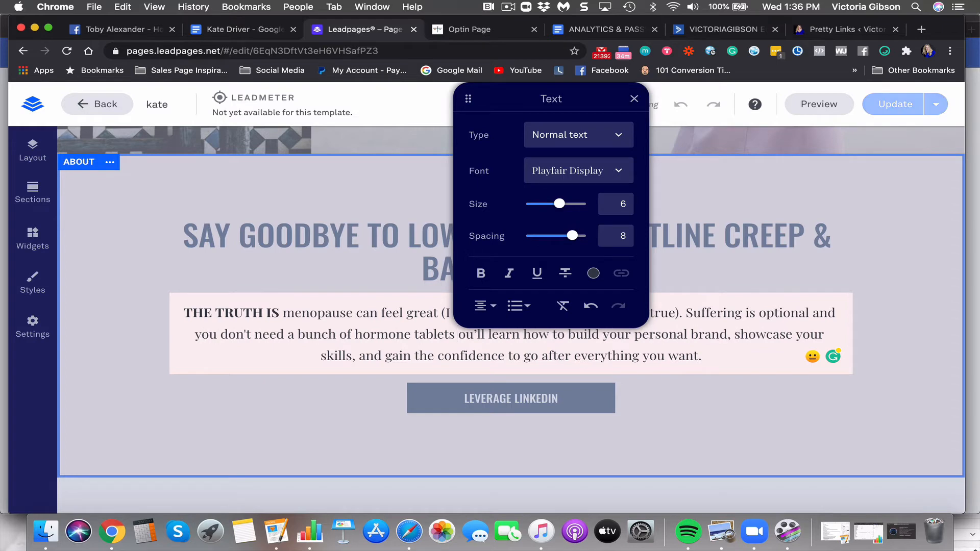
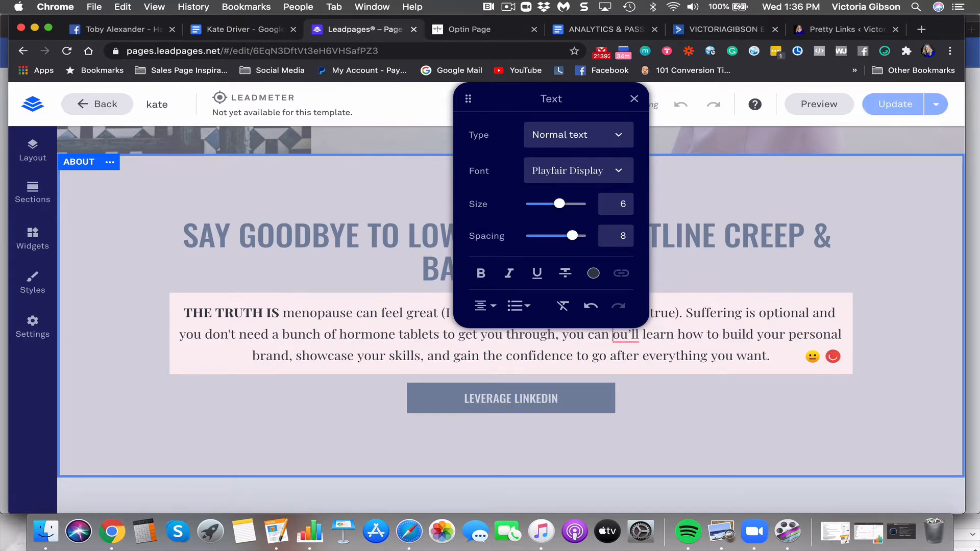
Continue after 'you can' with 'overcome any symptoms naturally and I want to show you how on this online masterclass'
text(overcom)
text(e y)
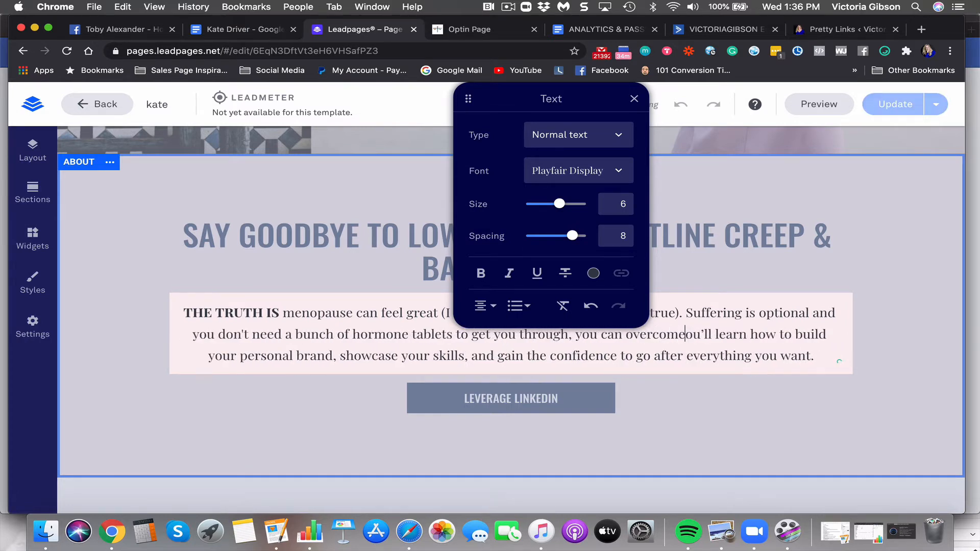
key(BackSpace)
key(BackSpace)
key(BackSpace)
key(BackSpace)
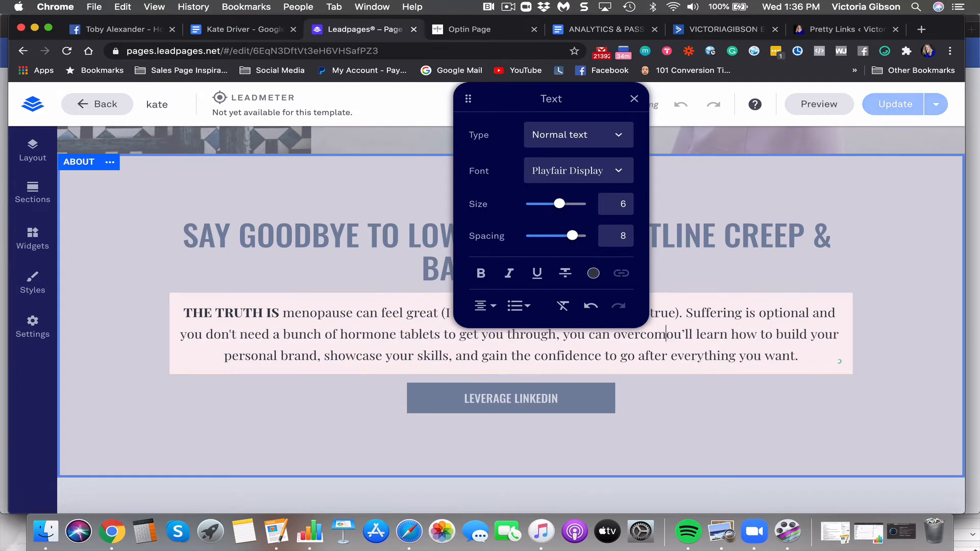
text(me )
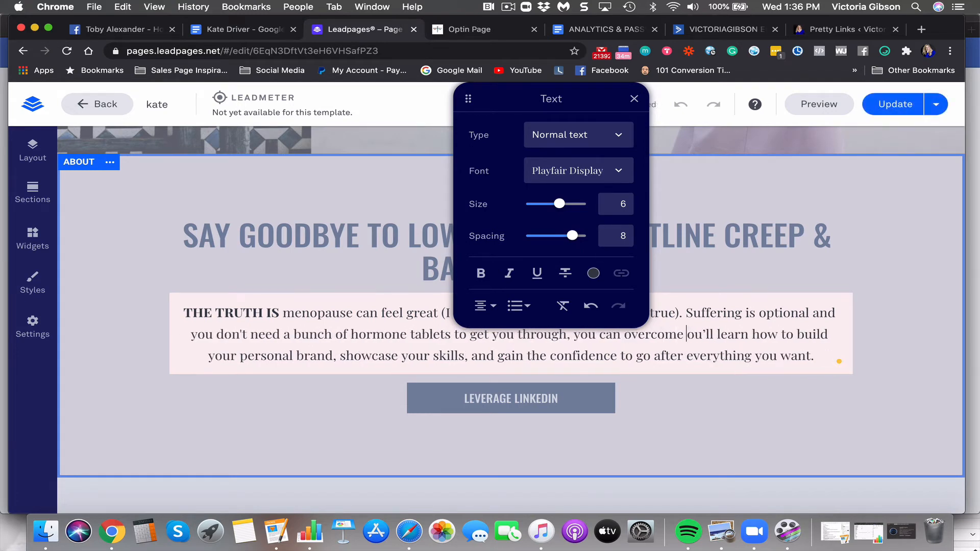
text(any symptom)
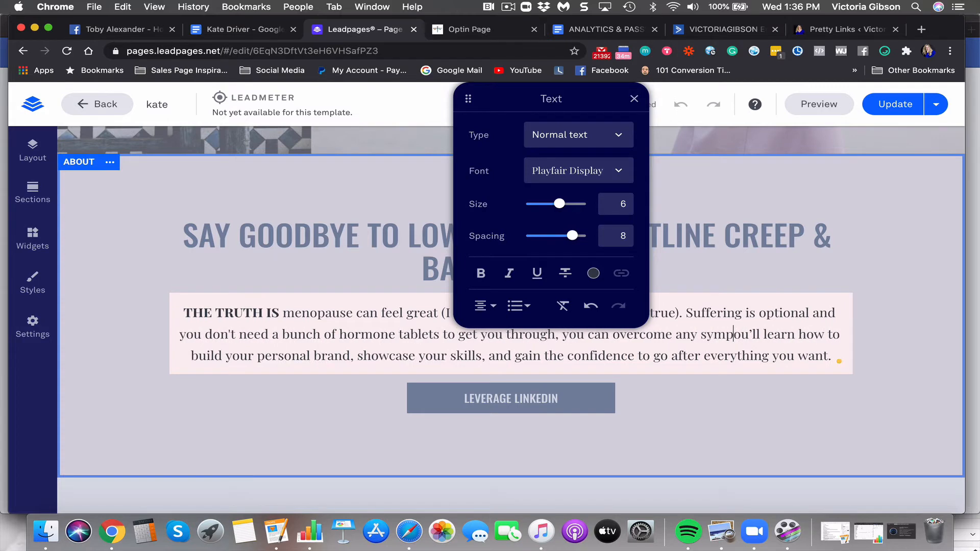
text(s)
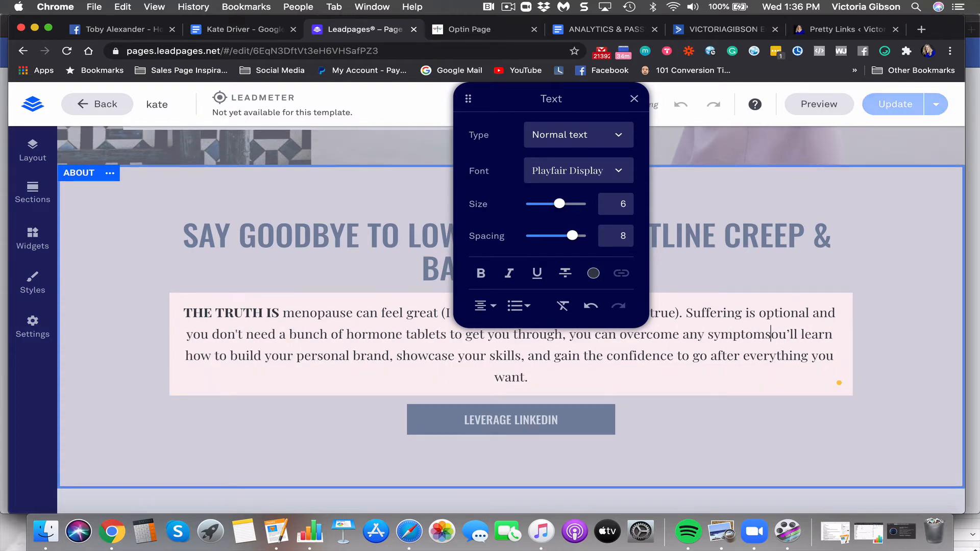
text( naturally and I wan)
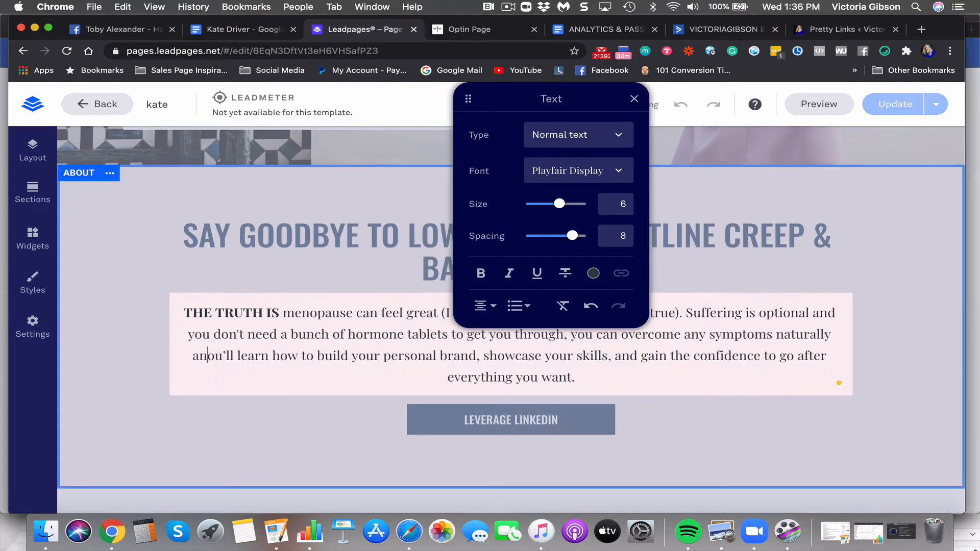
text(t to show you )
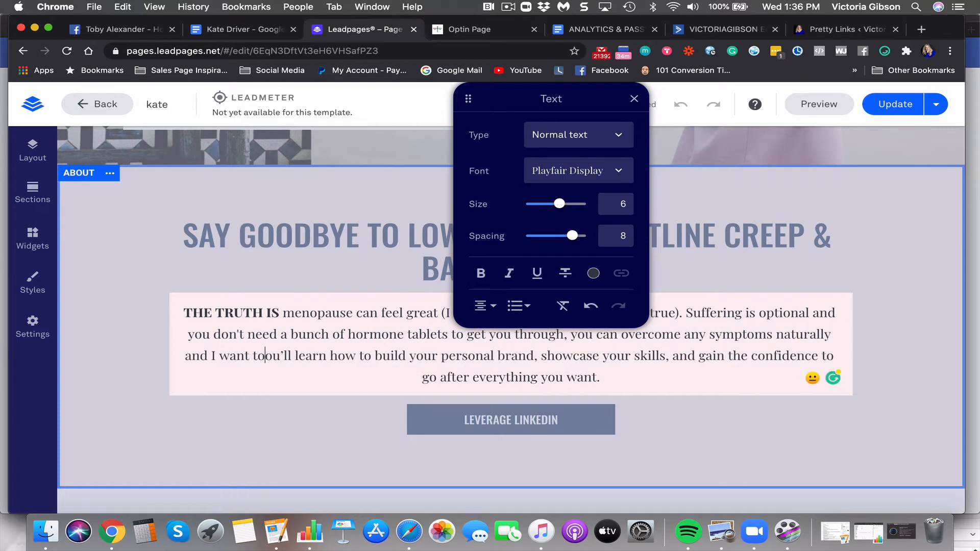
text(how on this )
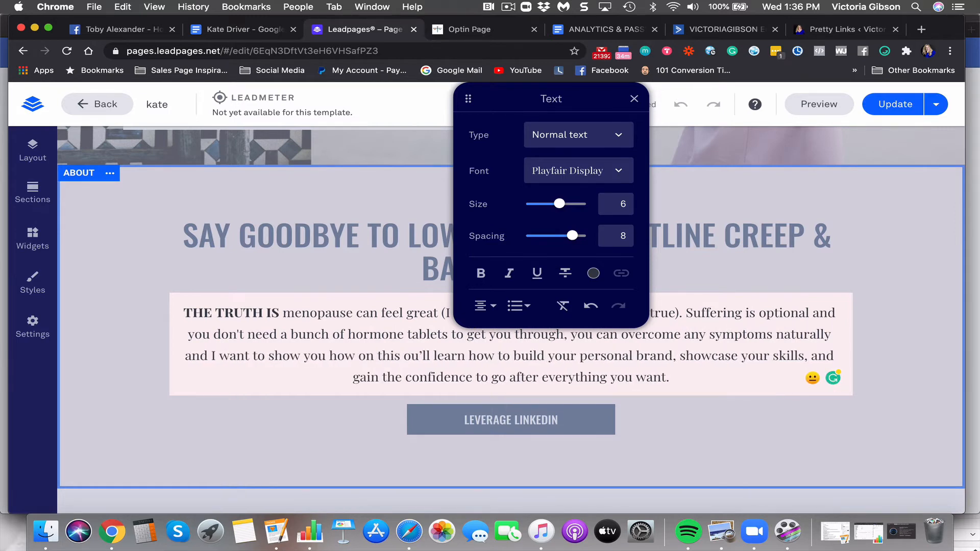
text(masterclass)
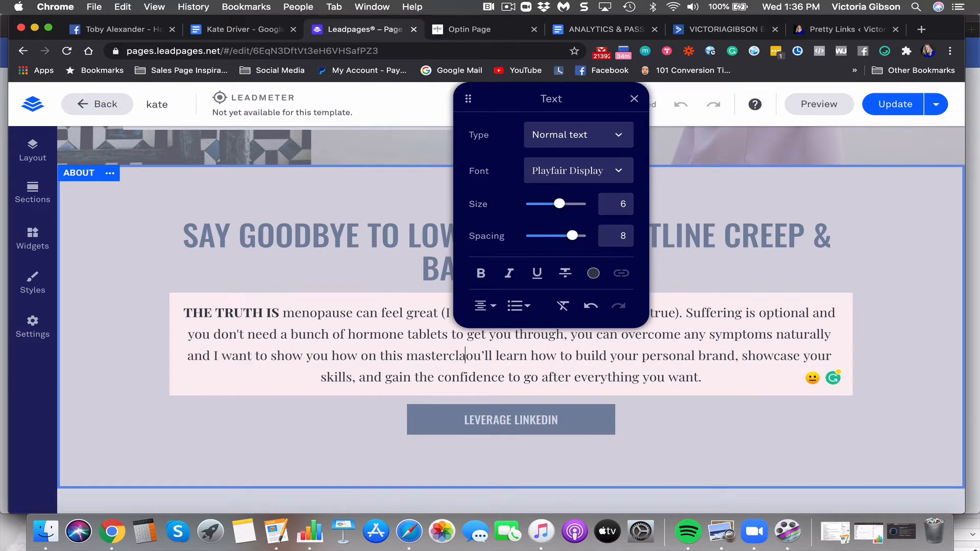
click(399, 356)
text(online)
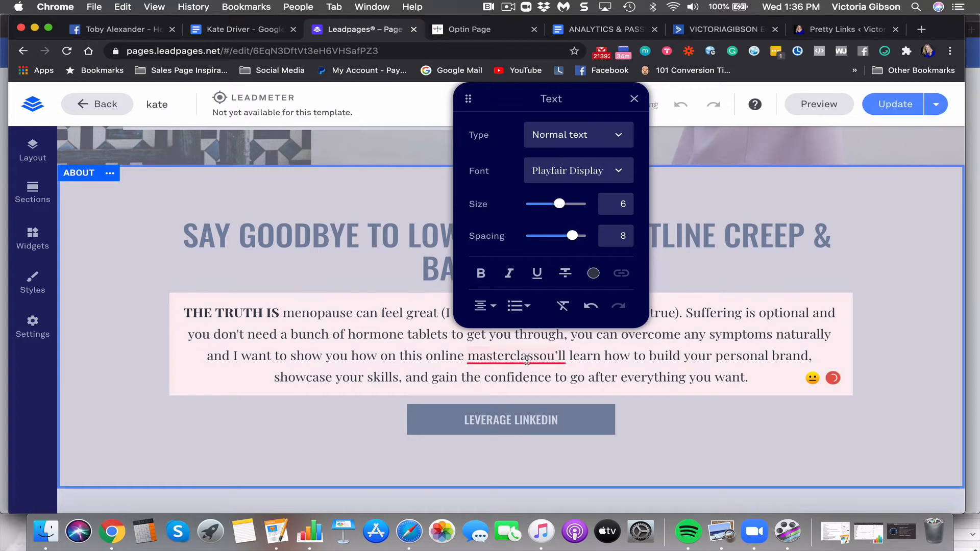
End the sentence with a full stop and delete the leftover template sentence
mouse_move(543, 355)
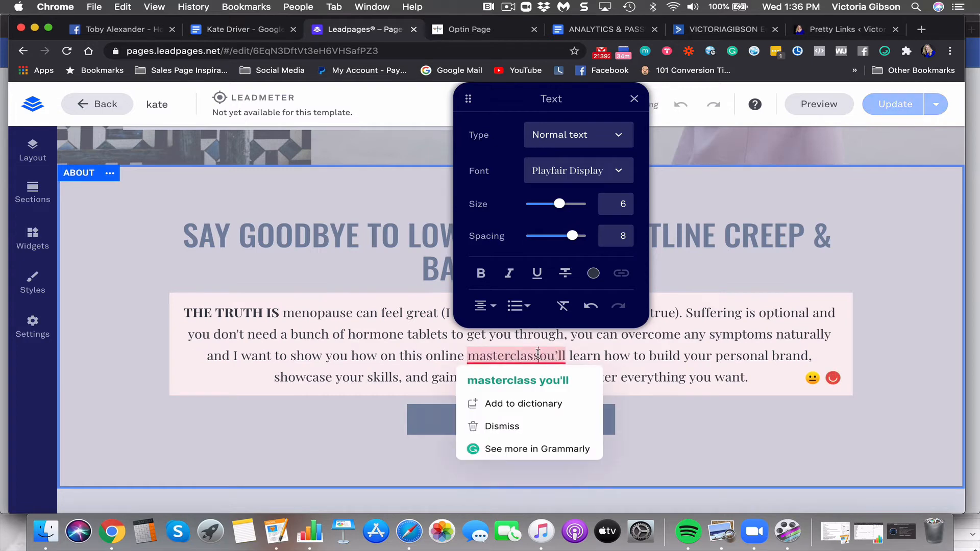
click(538, 355)
text(.)
drag(541, 356, 750, 381)
key(BackSpace)
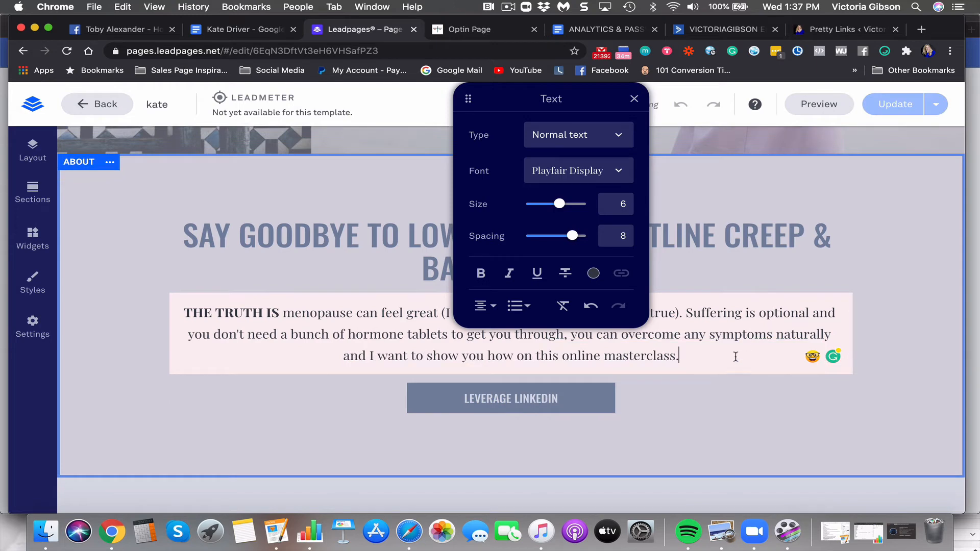
Change the LEVERAGE LINKEDIN button label to 'THRIVE THROUGH MENOPAUSE'
click(556, 401)
click(557, 400)
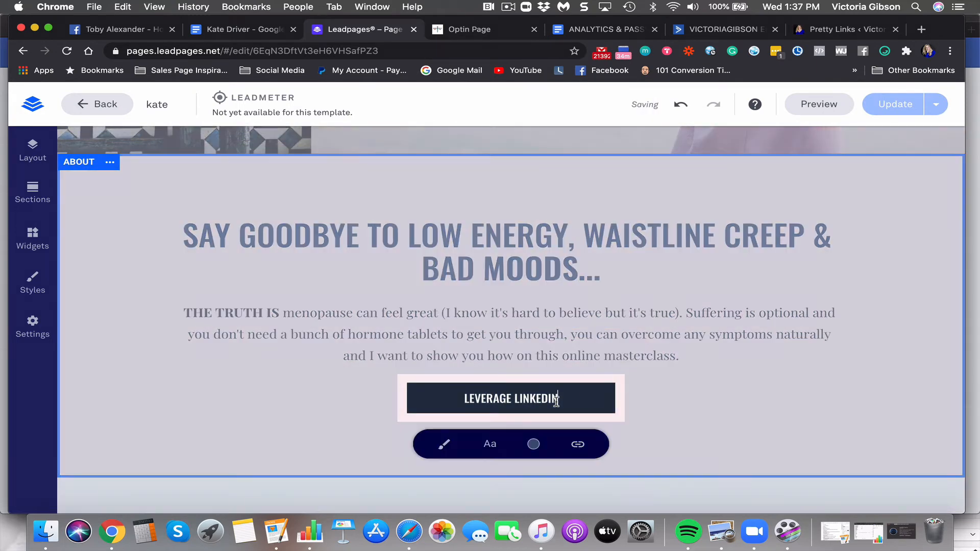
drag(556, 401, 401, 401)
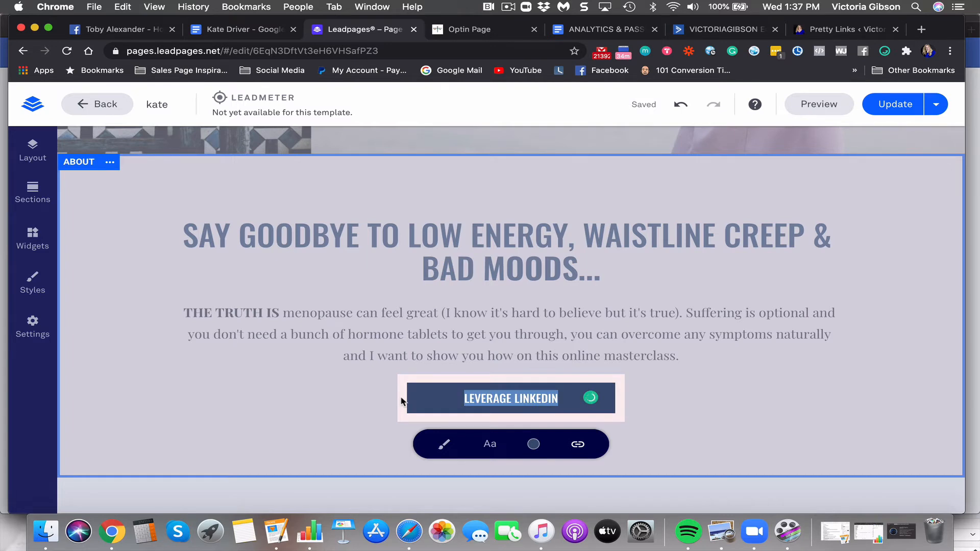
text(thrive)
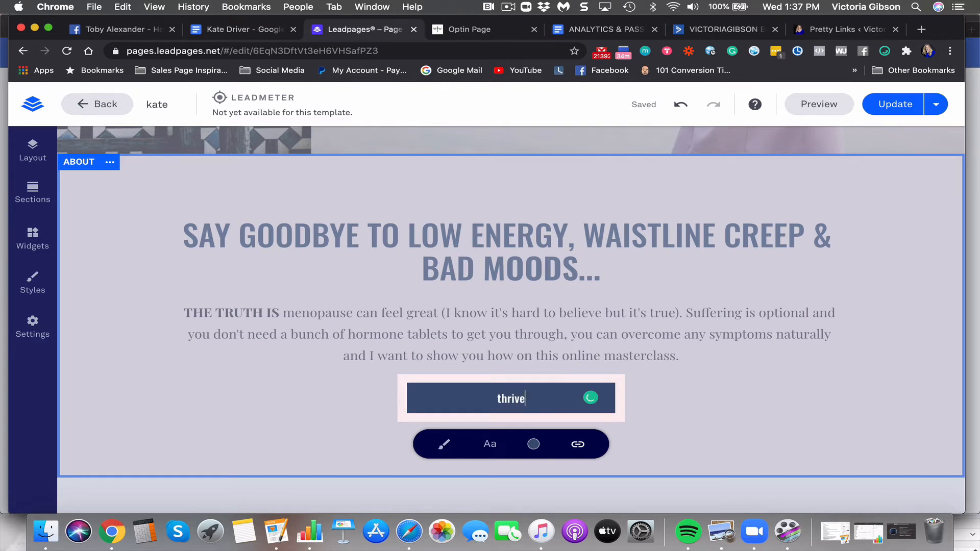
key(BackSpace)
key(BackSpace)
key(BackSpace)
text(thr)
key(BackSpace)
key(BackSpace)
key(BackSpace)
scroll(551, 203, up, 5)
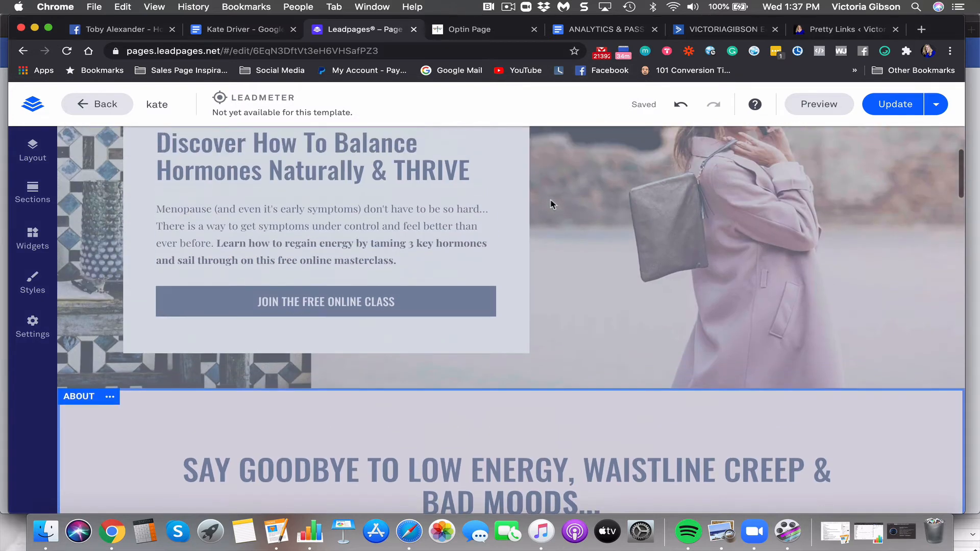
scroll(552, 204, down, 4)
scroll(551, 204, down, 2)
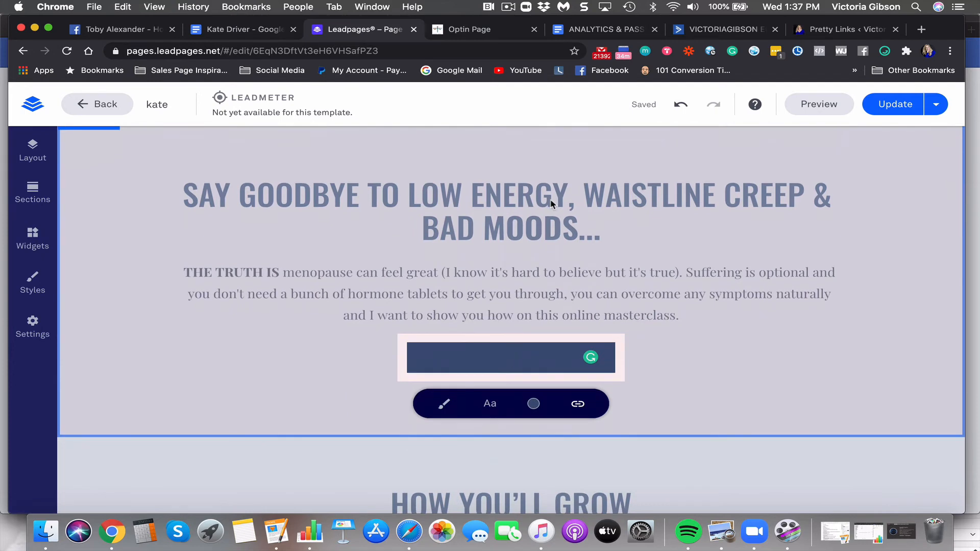
text(THRIVR)
key(BackSpace)
text(E THROUGH )
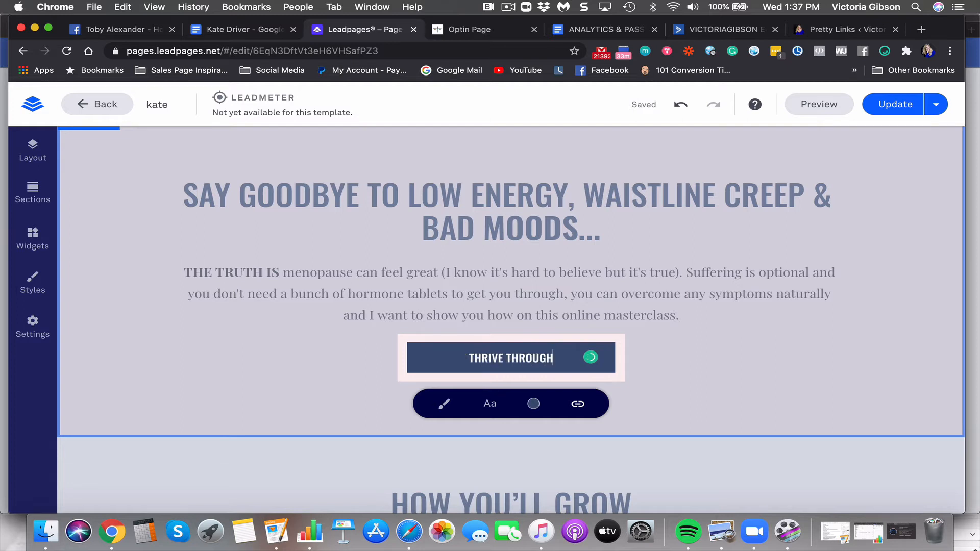
text(MENOPAUSE)
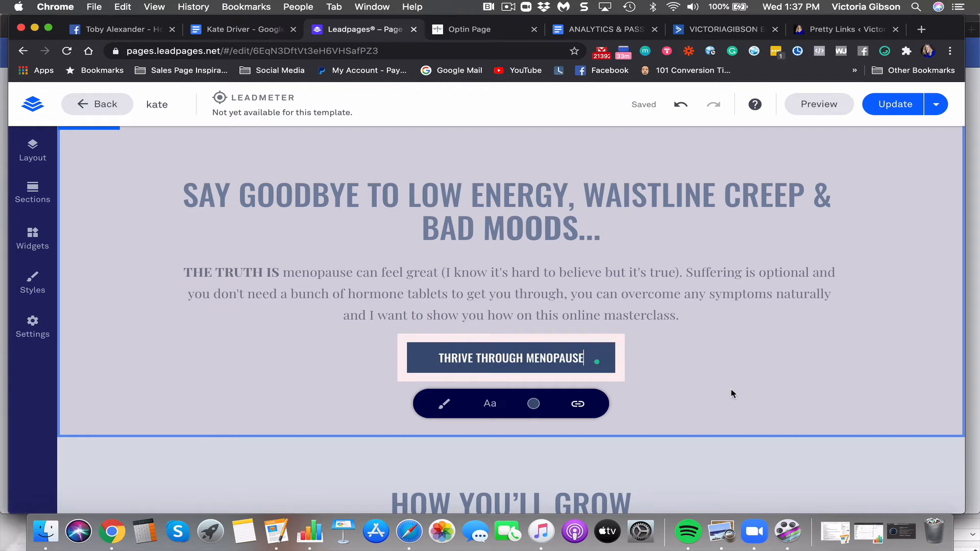
click(527, 363)
Check the registration pop-up linked to the button, then close its editor
click(502, 335)
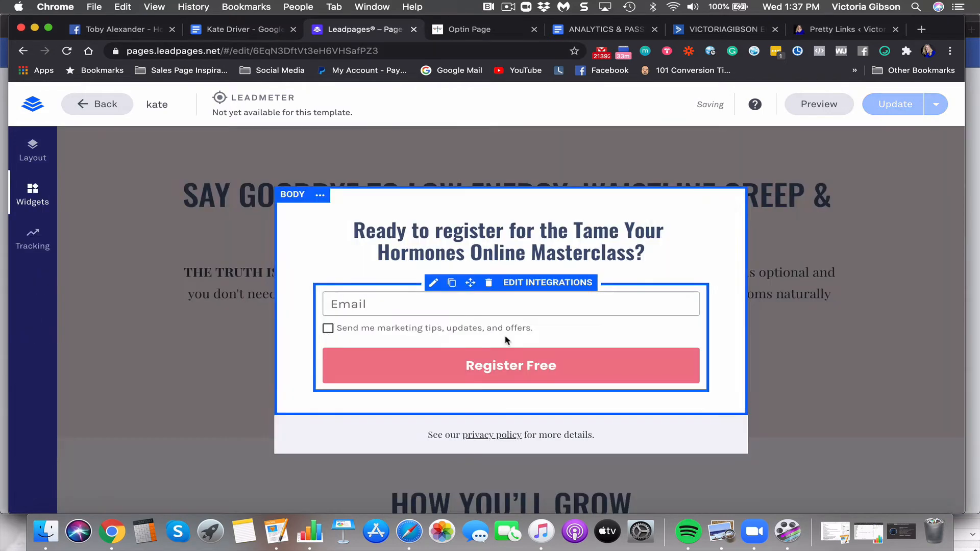
click(916, 324)
scroll(758, 330, down, 3)
Replace the HOW YOU'LL GROW heading with 'WHAT YOU'LL LEARN', then go to the Google Docs notes
scroll(757, 330, down, 3)
click(571, 238)
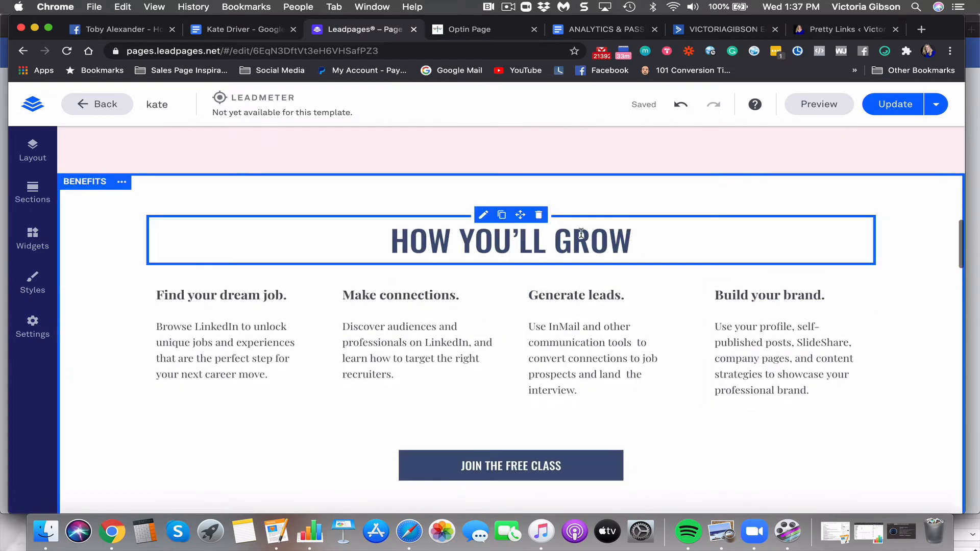
click(572, 238)
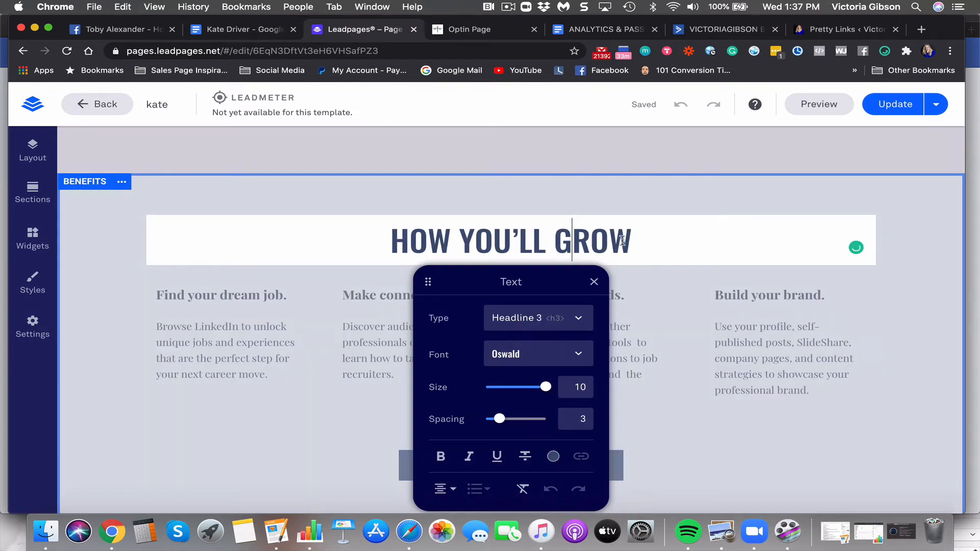
drag(631, 239, 339, 227)
text(WHAT )
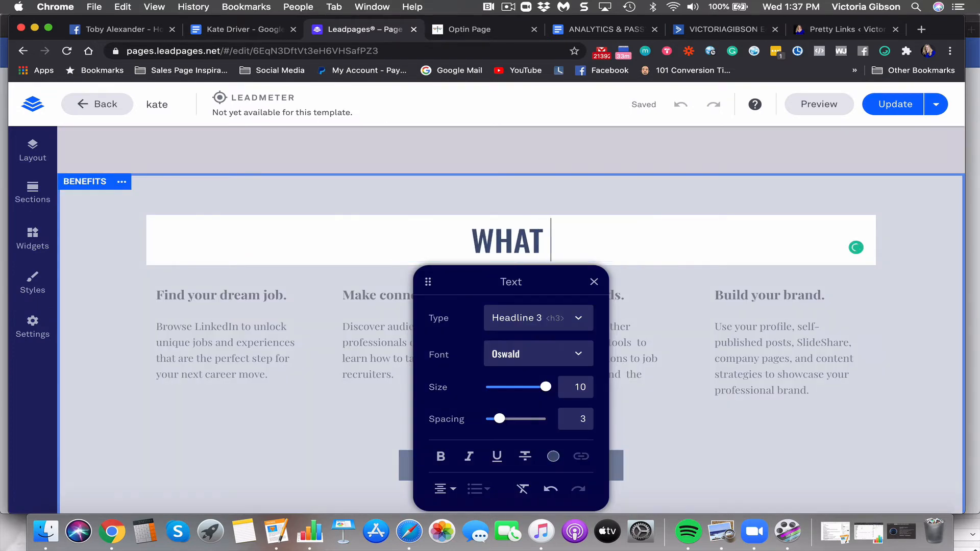
text(YOU'LL LEA)
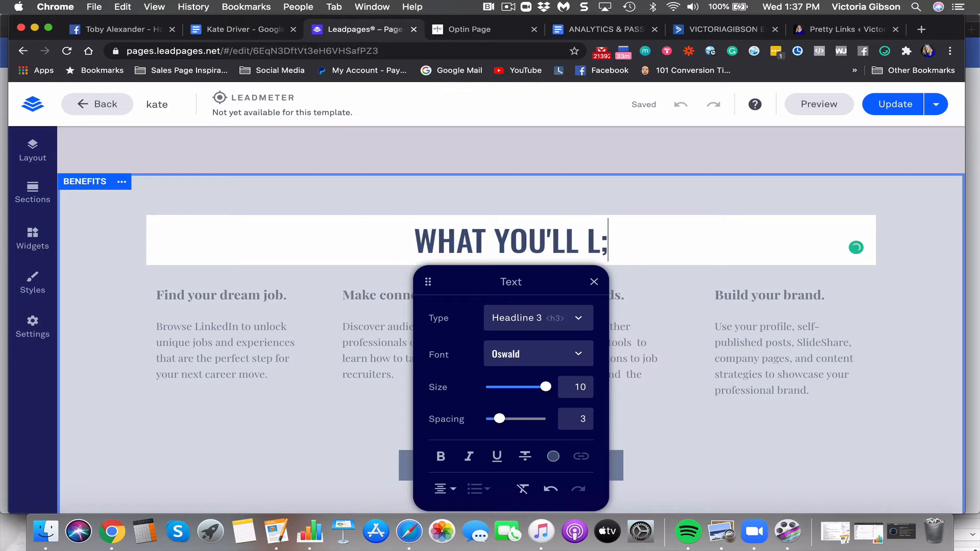
text(RN)
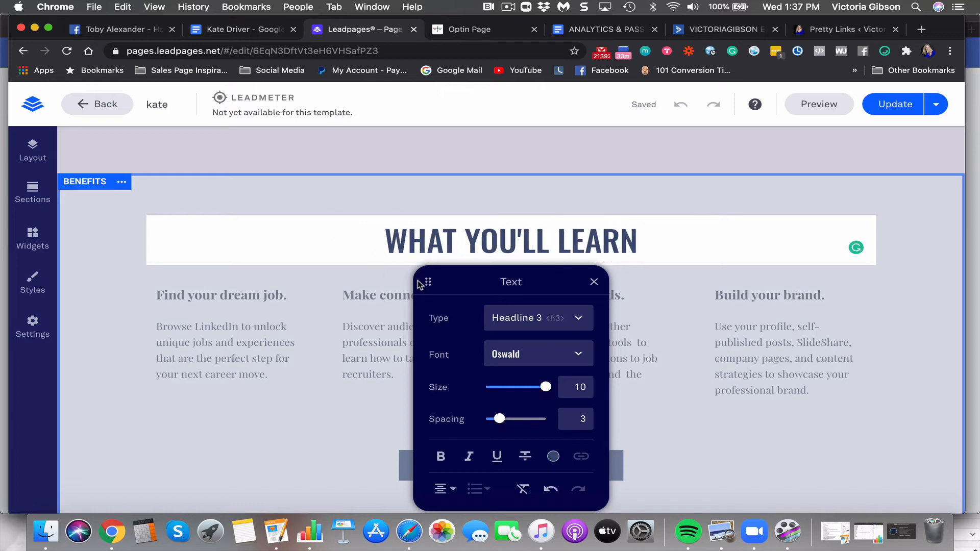
click(594, 282)
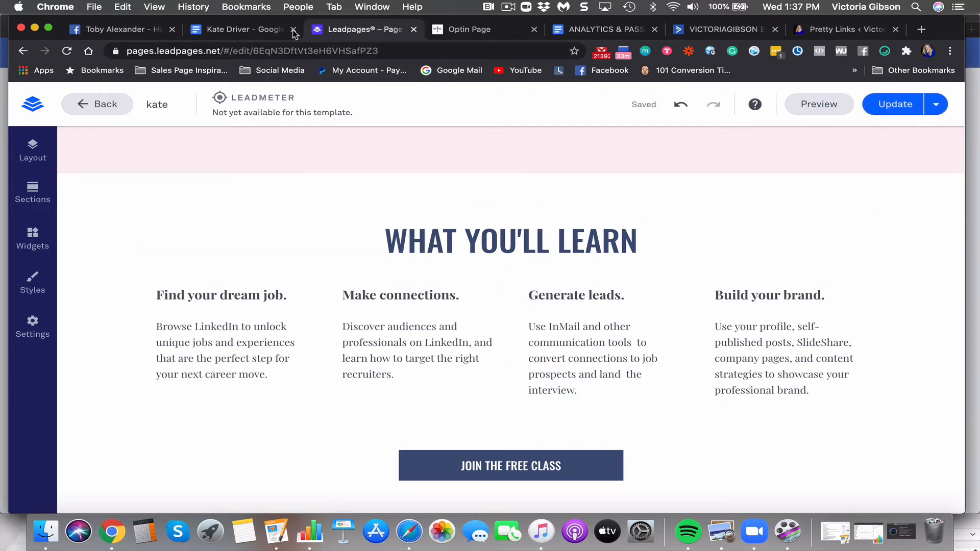
click(223, 33)
Scroll the client notes to the 'Holistic approach to managing menopausal symptoms' line
scroll(321, 284, up, 1)
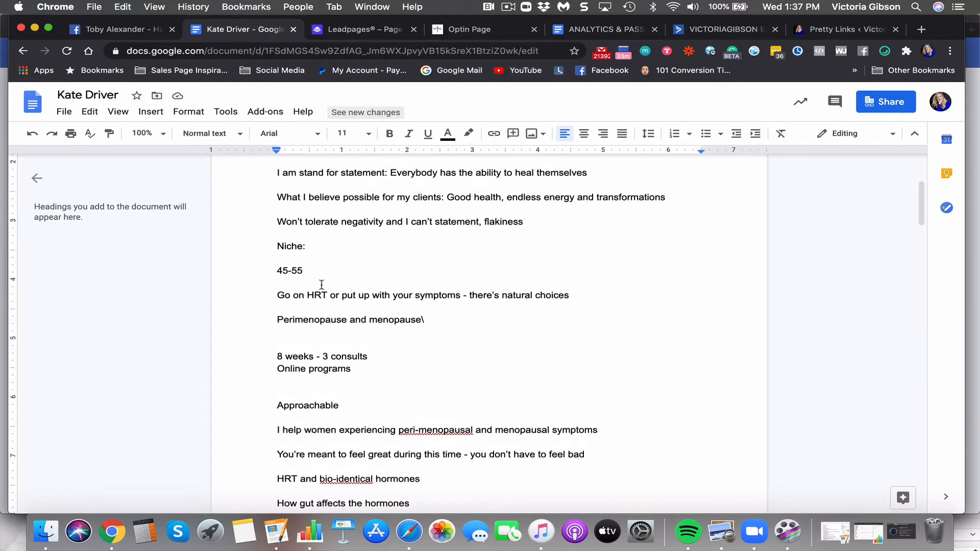
scroll(321, 285, up, 2)
scroll(322, 284, down, 5)
scroll(322, 284, up, 1)
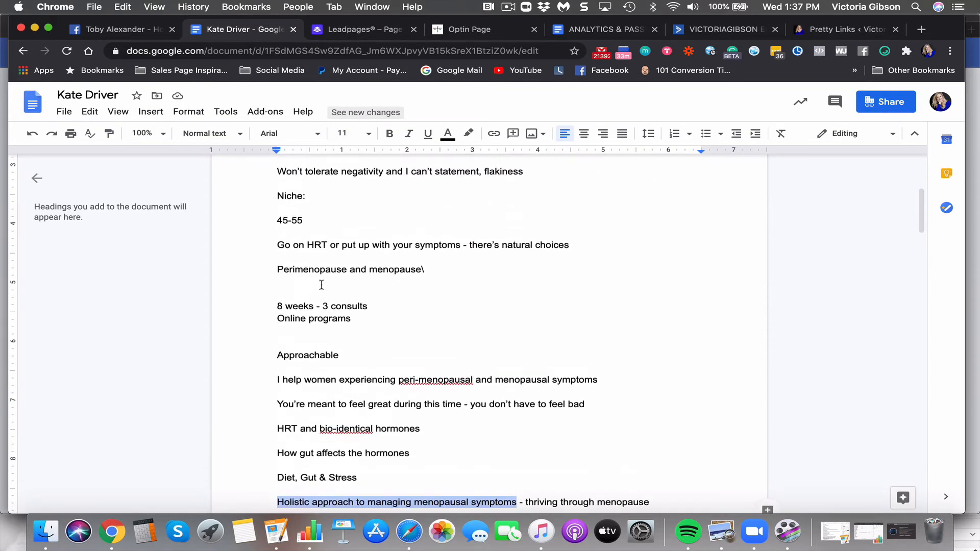
scroll(321, 284, up, 5)
scroll(321, 284, down, 2)
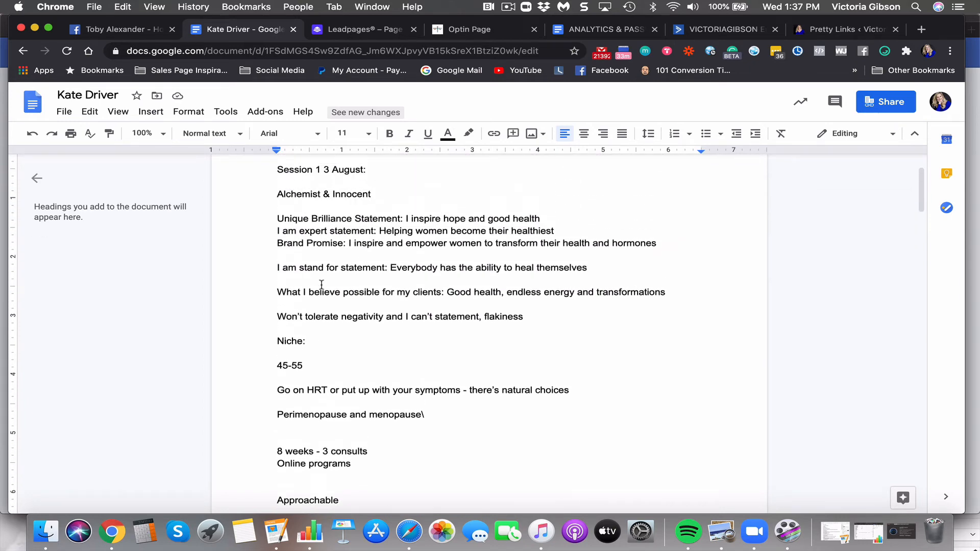
scroll(322, 284, down, 4)
scroll(321, 285, up, 3)
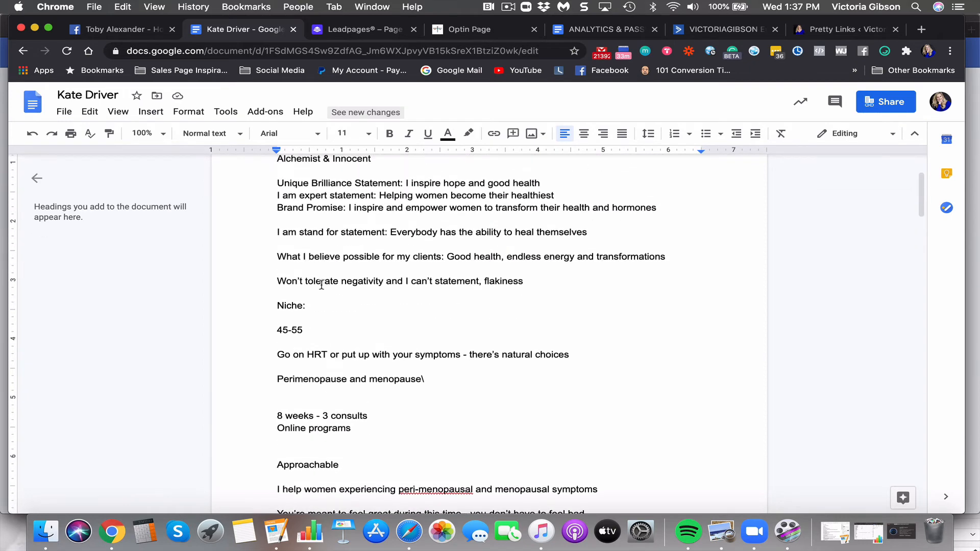
scroll(322, 285, down, 1)
scroll(321, 285, down, 4)
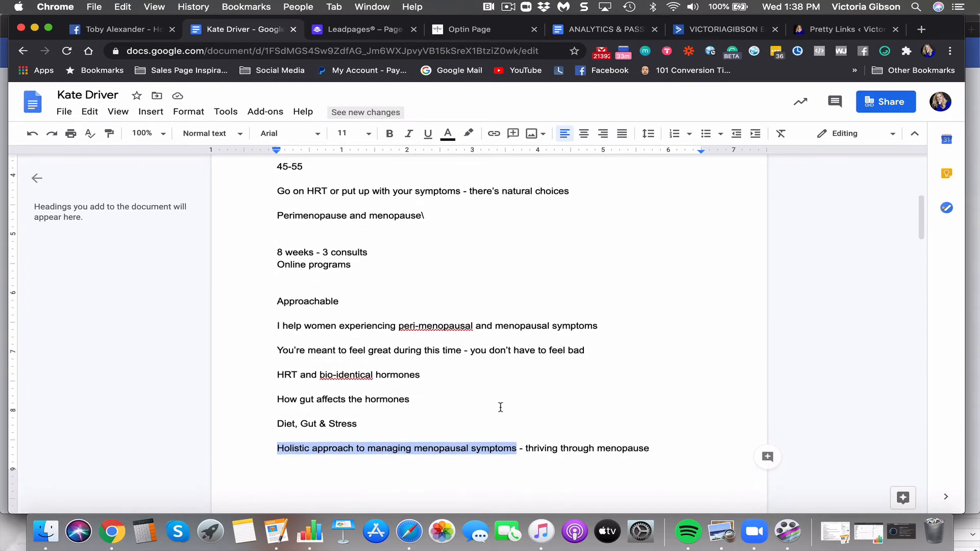
click(129, 7)
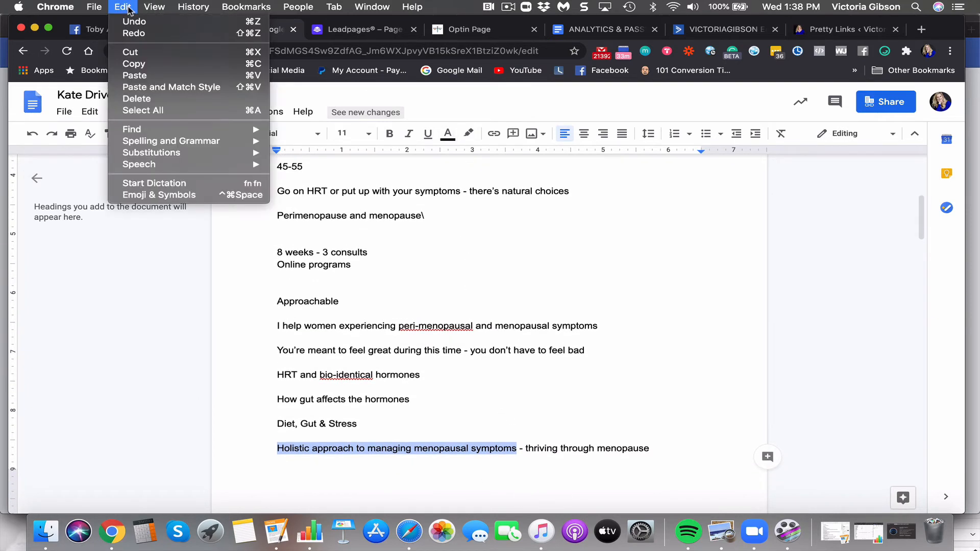
mouse_move(246, 7)
click(628, 28)
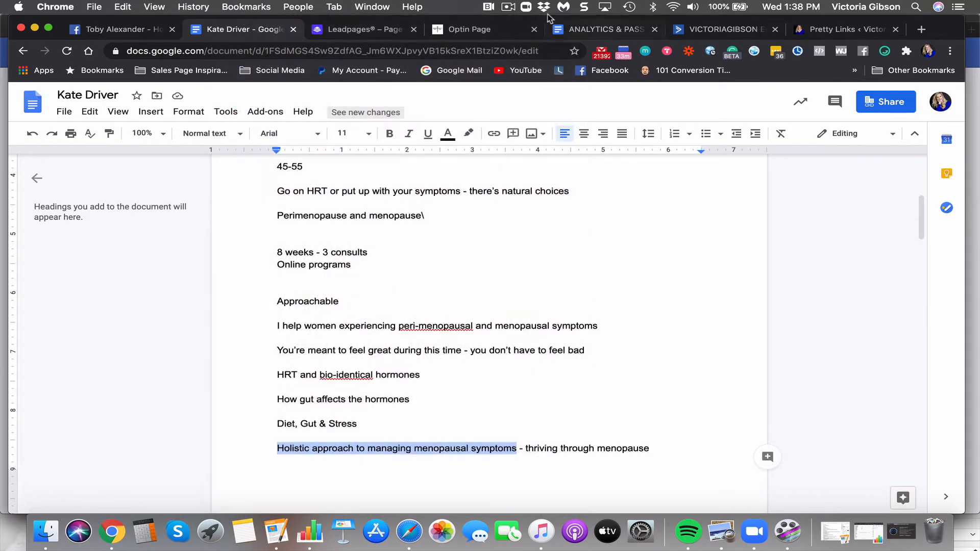
Back in Leadpages, retitle the first benefit heading 'Tame Your Hormones'
click(341, 33)
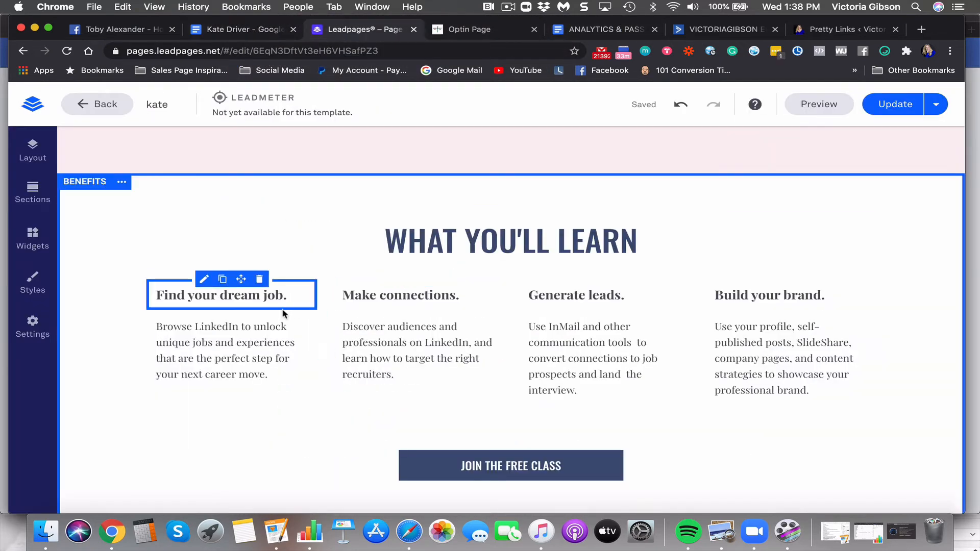
double_click(267, 299)
click(282, 298)
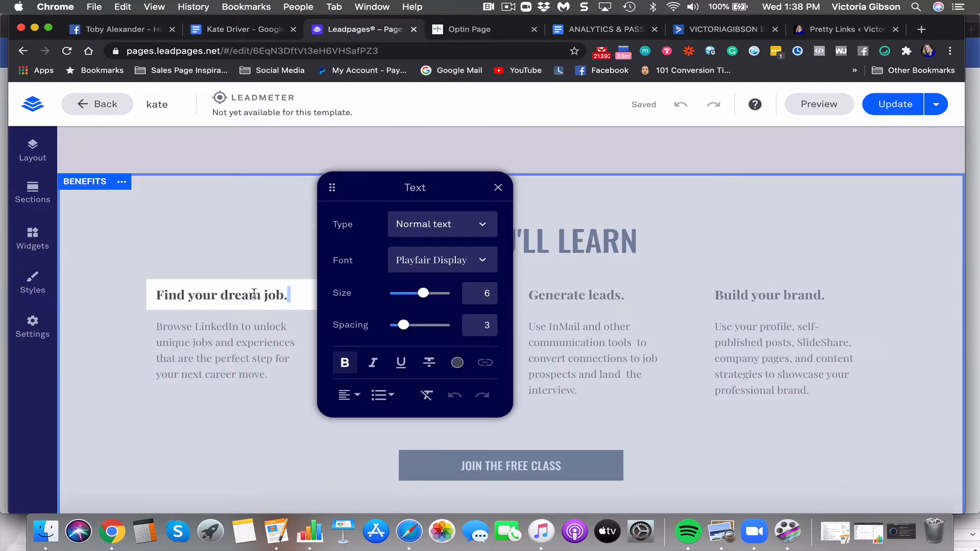
drag(294, 298, 129, 300)
text(3)
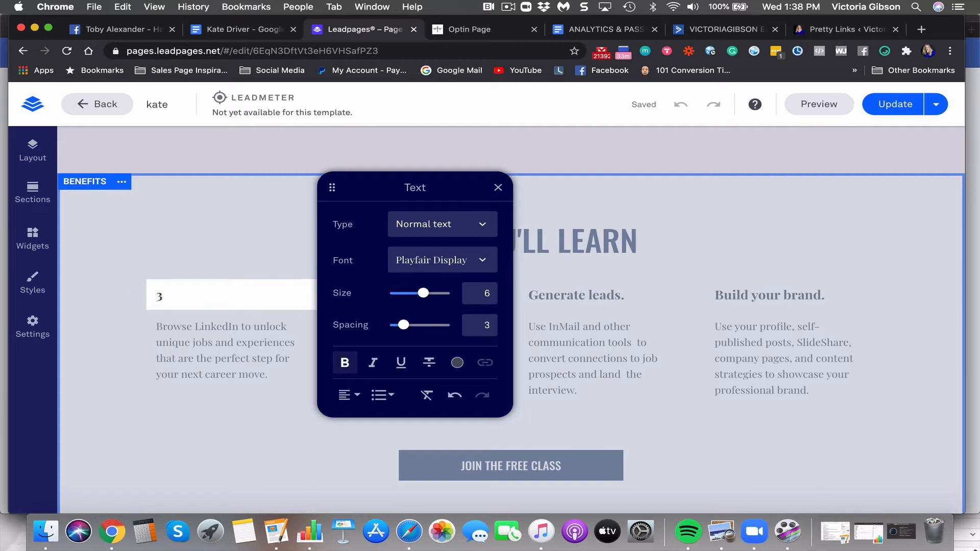
key(BackSpace)
text(HOW TO)
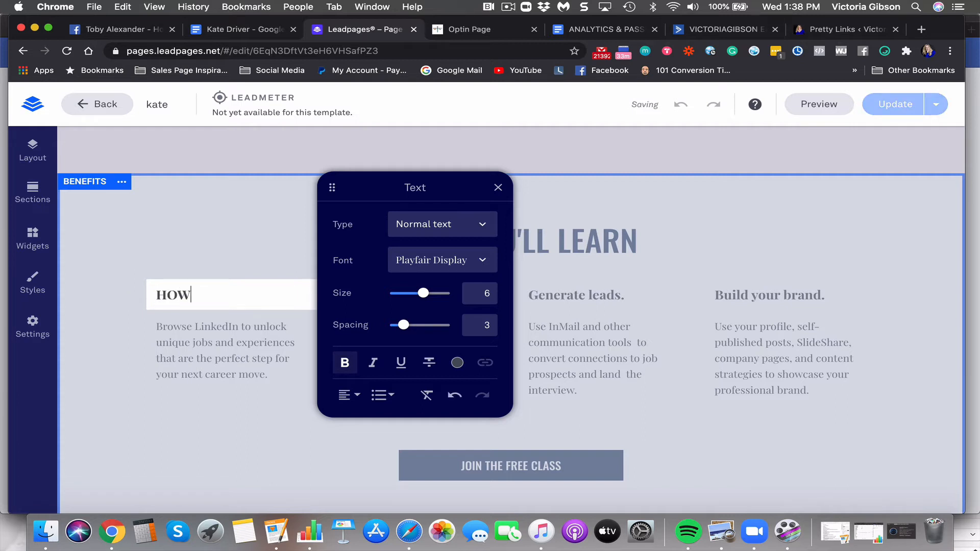
key(BackSpace)
key(BackSpace)
key(BackSpace)
text(Tame Your Hormones)
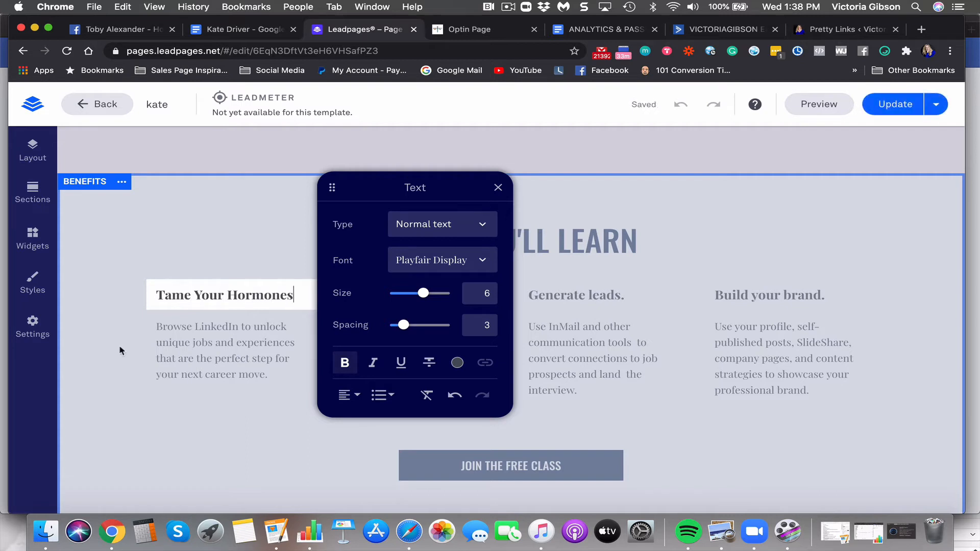
Replace the first benefit's placeholder description and begin the new text with 'how to'
click(159, 363)
click(279, 377)
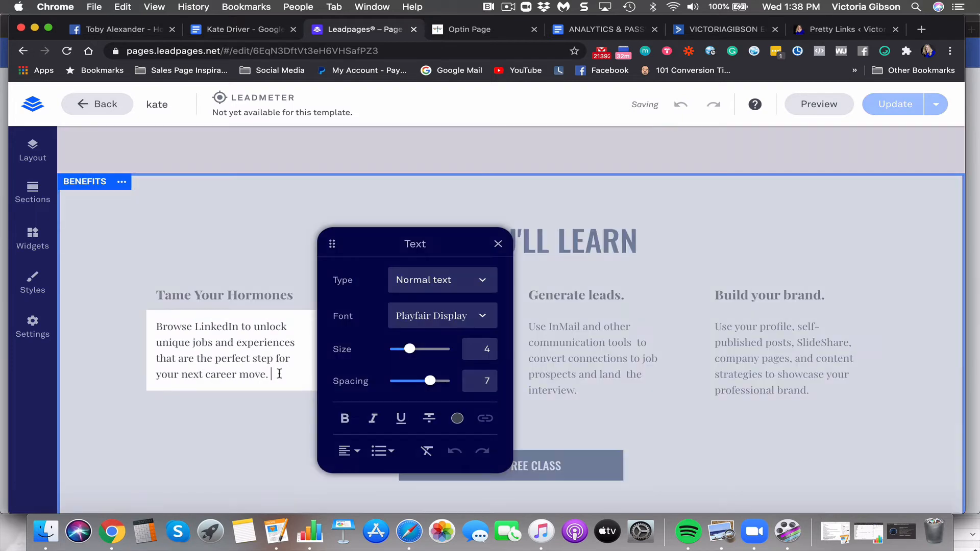
key(super+a)
text(U)
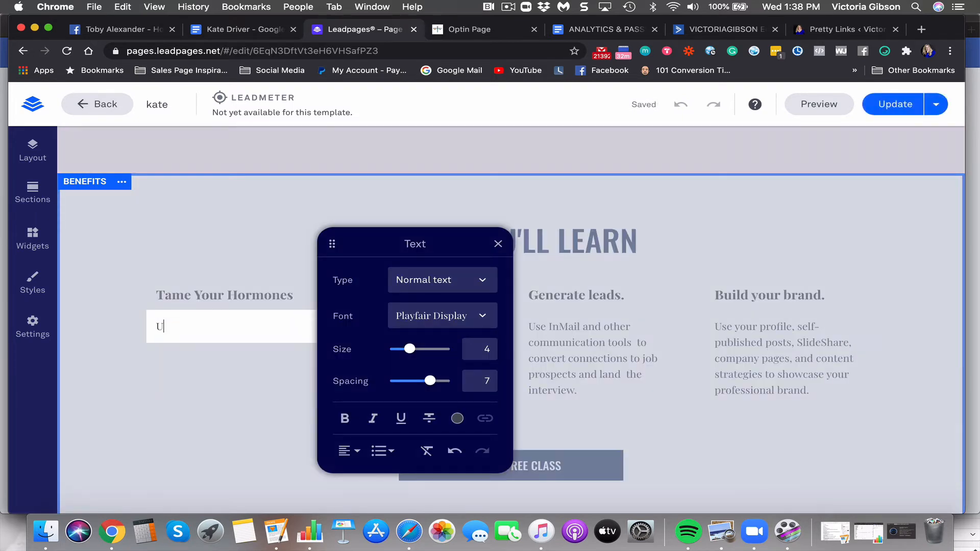
text('ll show you)
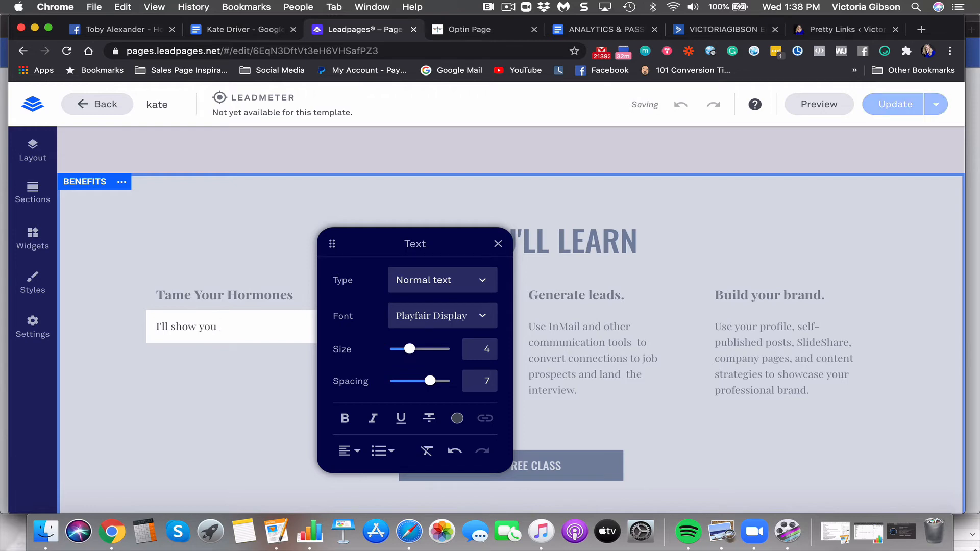
click(496, 247)
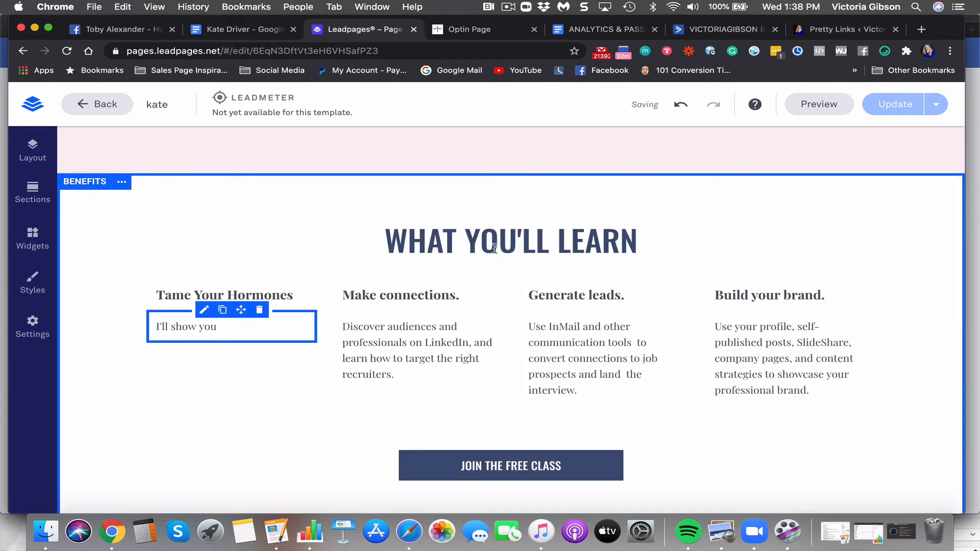
click(247, 328)
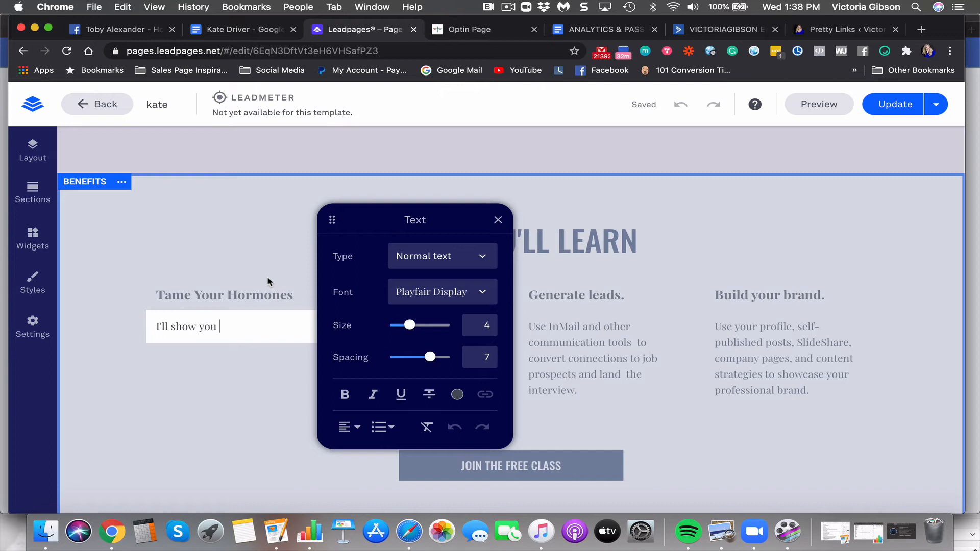
text(how to)
text(understand)
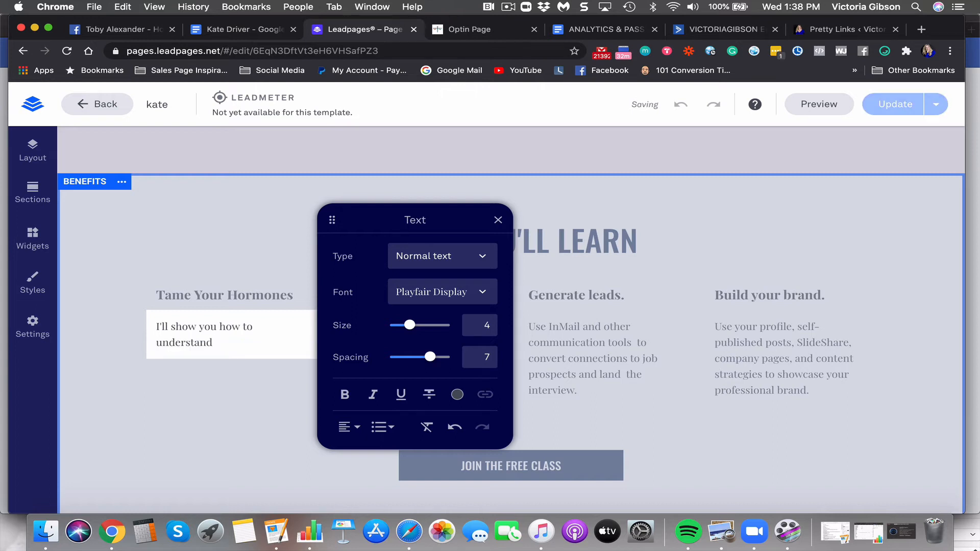
key(BackSpace)
key(BackSpace)
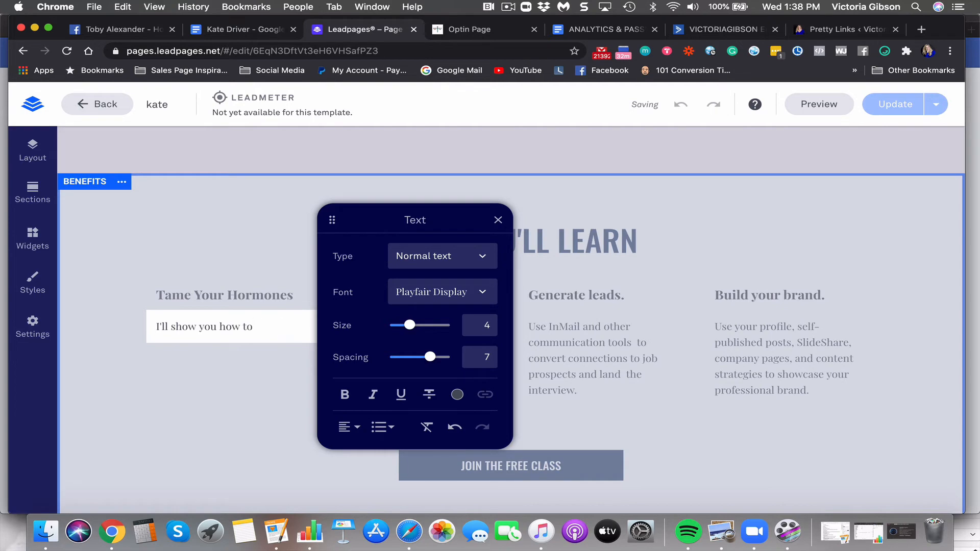
click(498, 220)
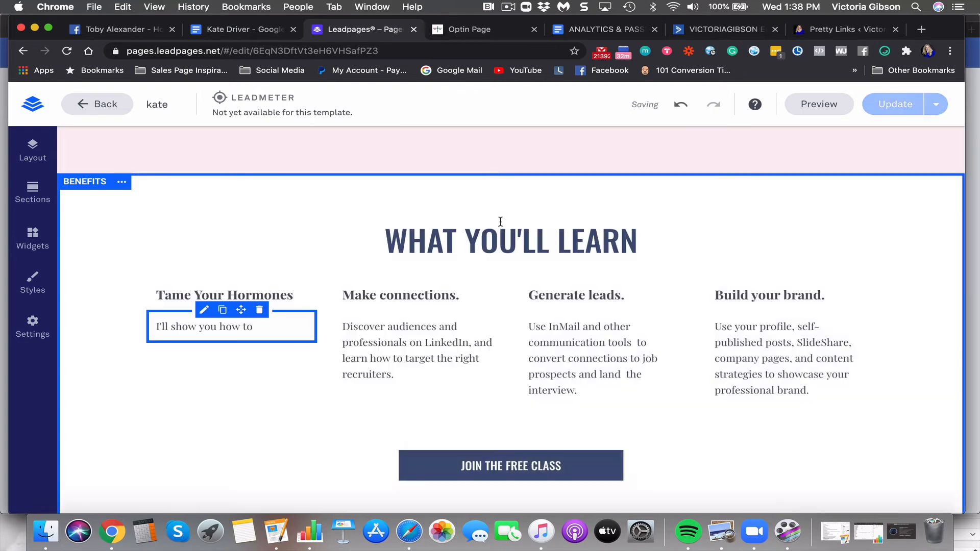
click(259, 329)
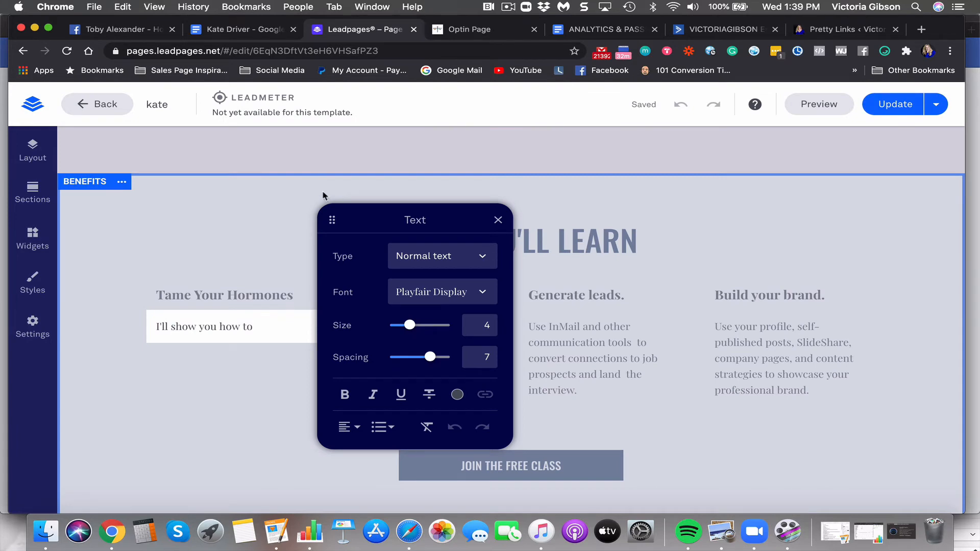
Finish it: identify which of the 3 key players causes your biggest symptoms and address them holistically
scroll(323, 195, up, 10)
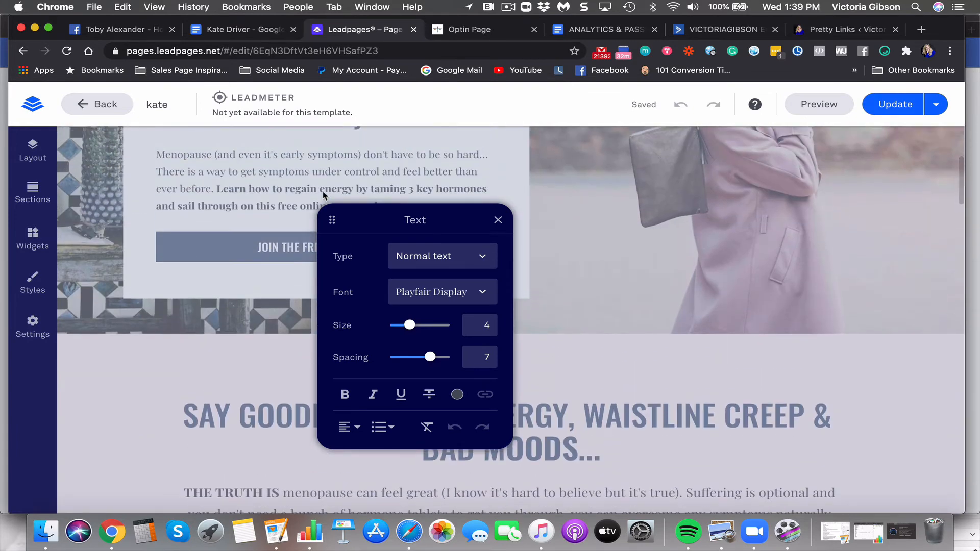
scroll(323, 195, down, 5)
scroll(323, 195, down, 2)
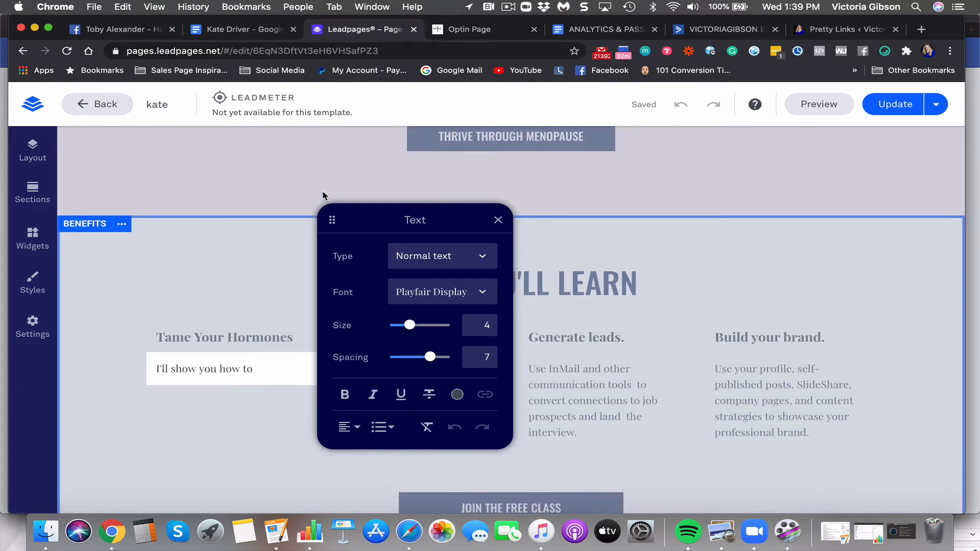
text(identify who)
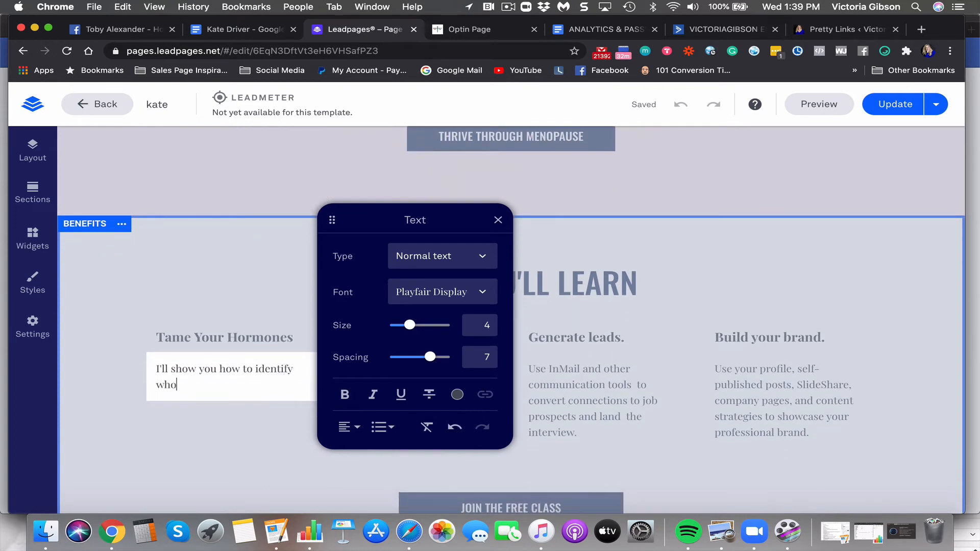
text(h of the 3 key play)
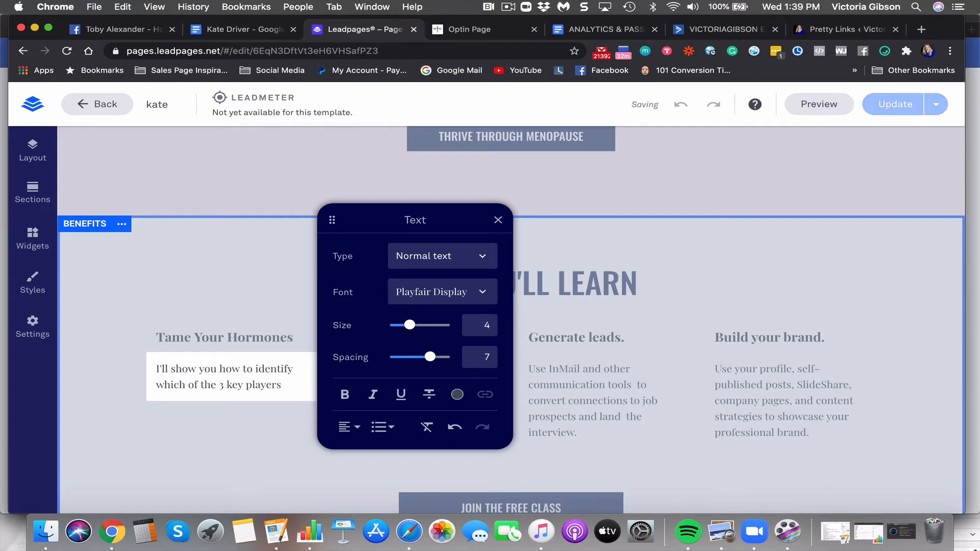
text(ers is the root c)
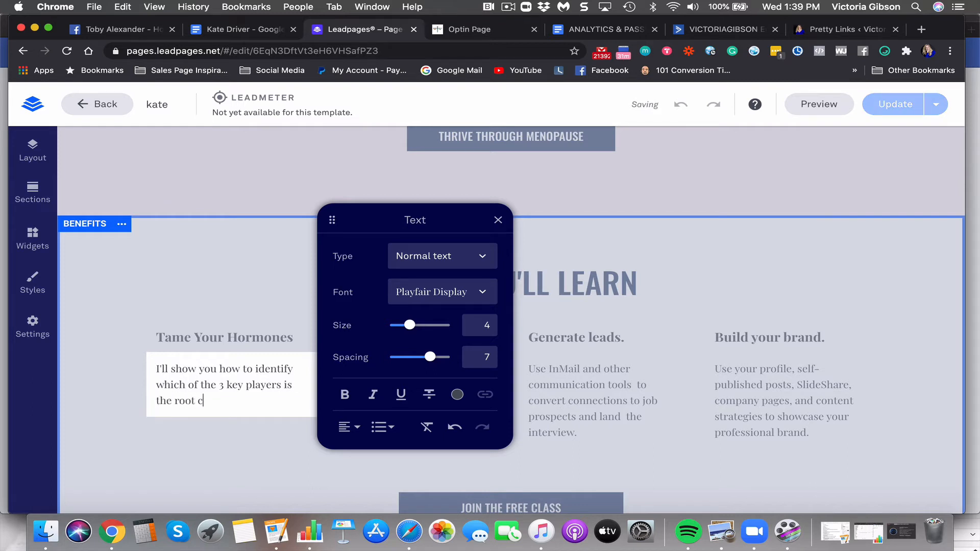
text(uase )
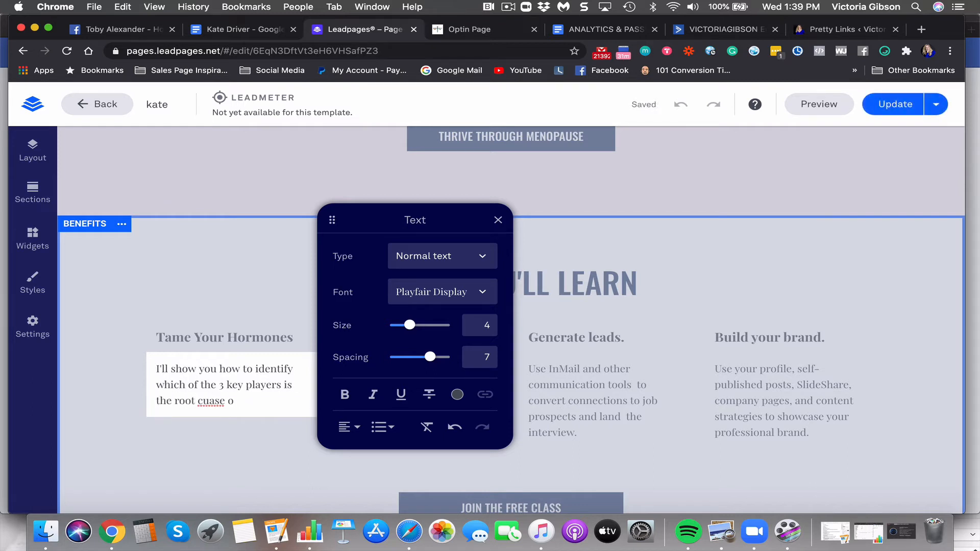
text(o)
key(BackSpace)
key(BackSpace)
key(BackSpace)
key(BackSpace)
key(BackSpace)
key(BackSpace)
text(ause of your biggest)
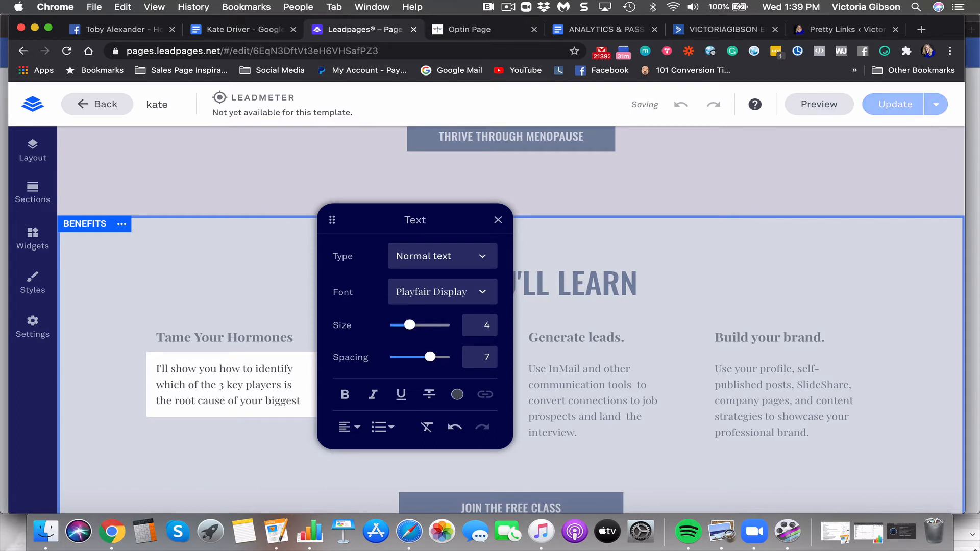
text( iss)
key(BackSpace)
key(BackSpace)
key(BackSpace)
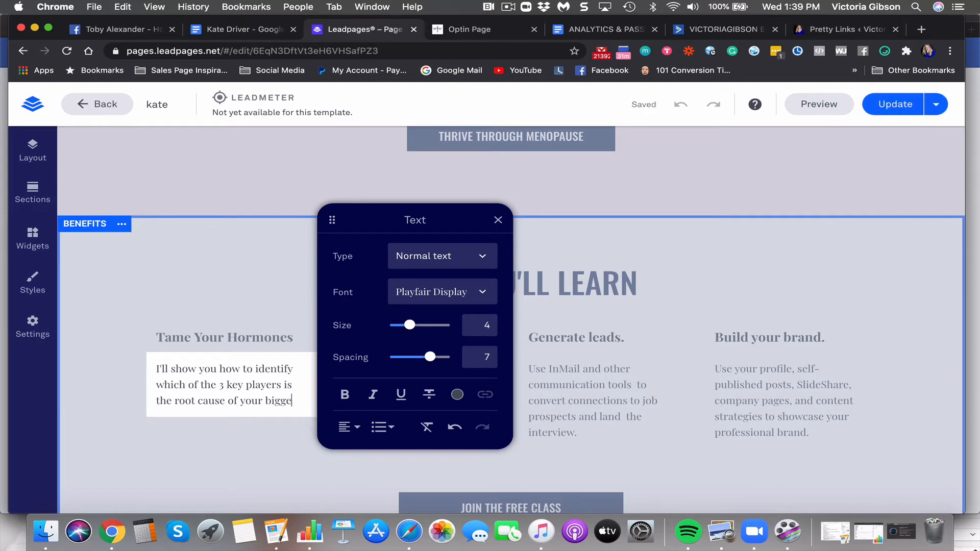
key(BackSpace)
key(BackSpace)
key(BackSpace)
key(BackSpace)
text(symptoms)
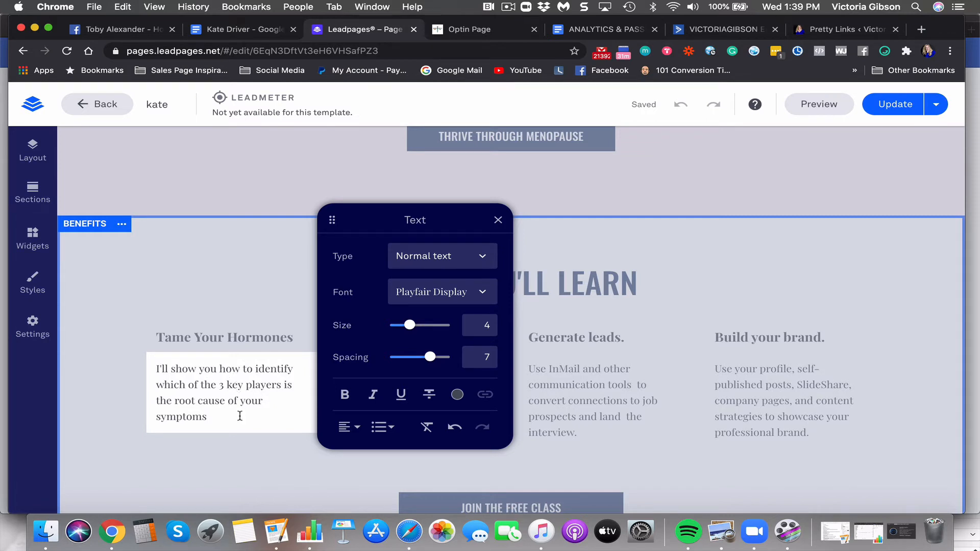
text(and how you can ad)
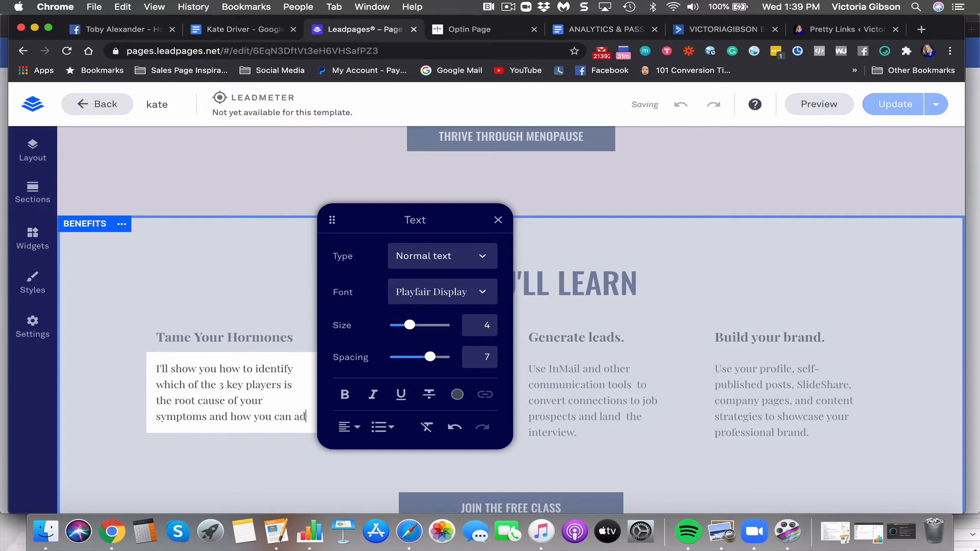
text(dress)
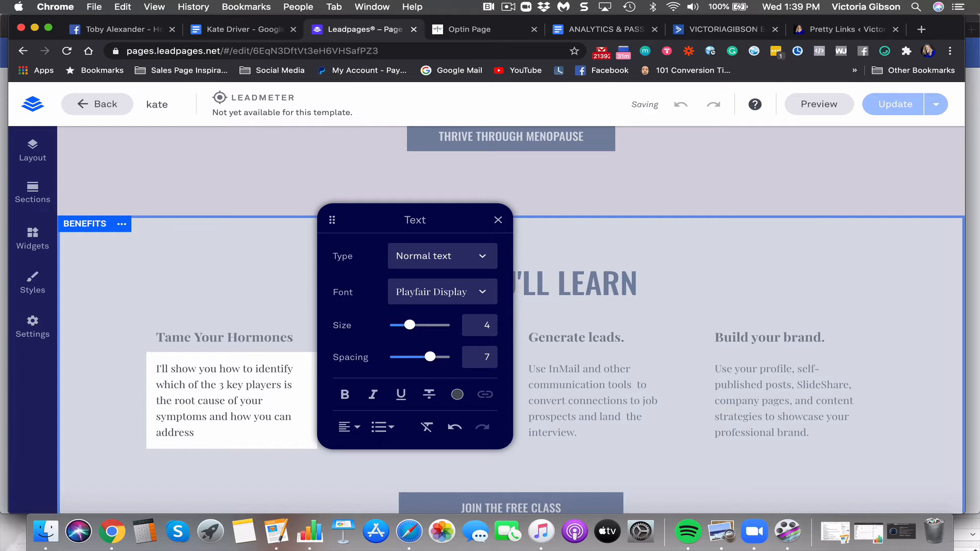
text( them h)
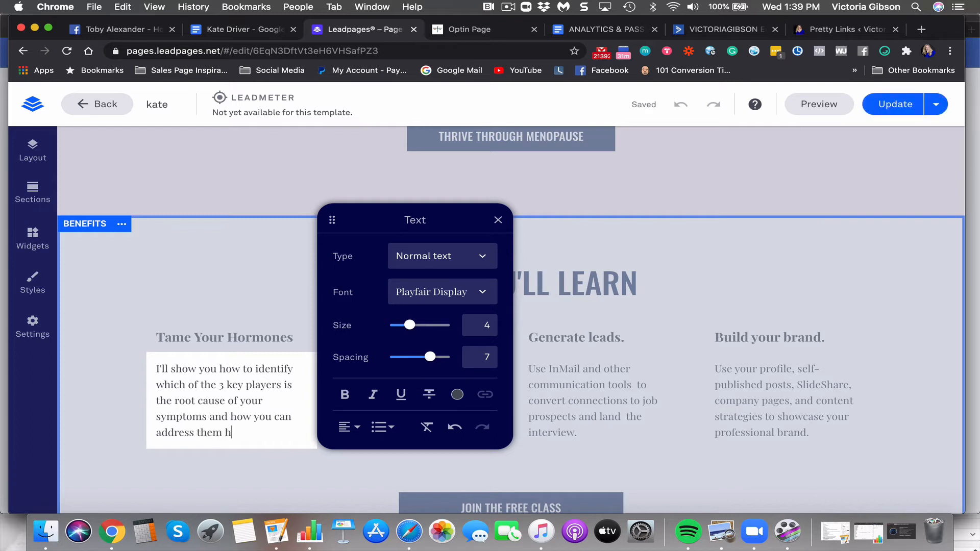
text(olistically.)
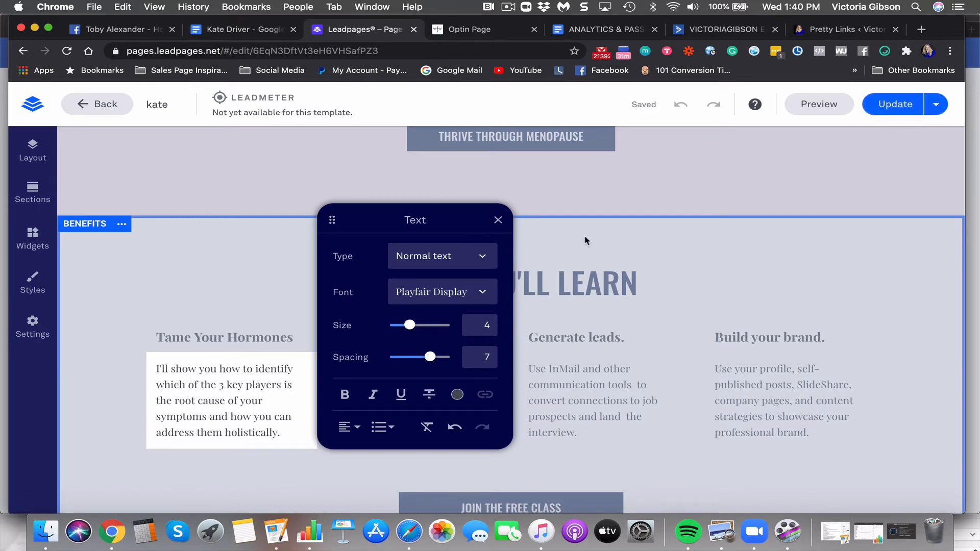
click(579, 208)
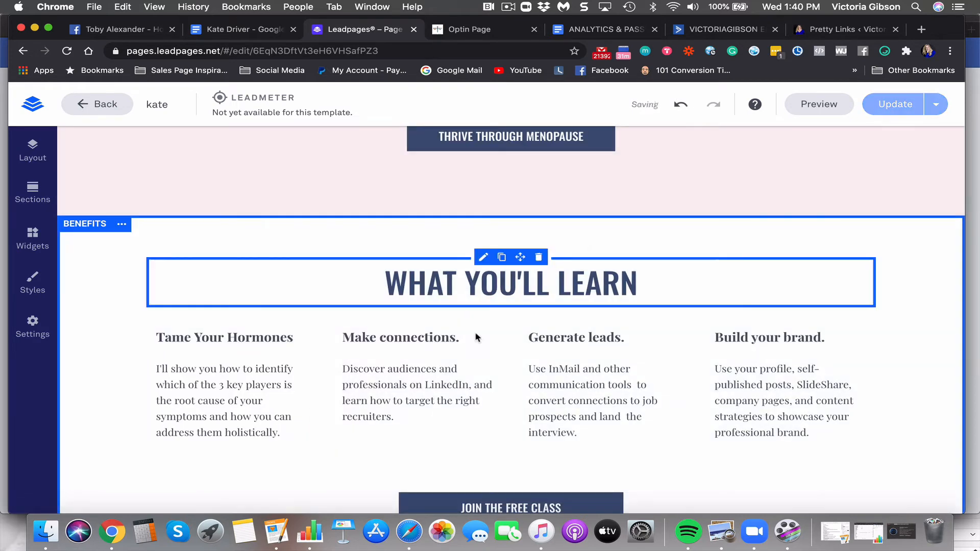
click(247, 29)
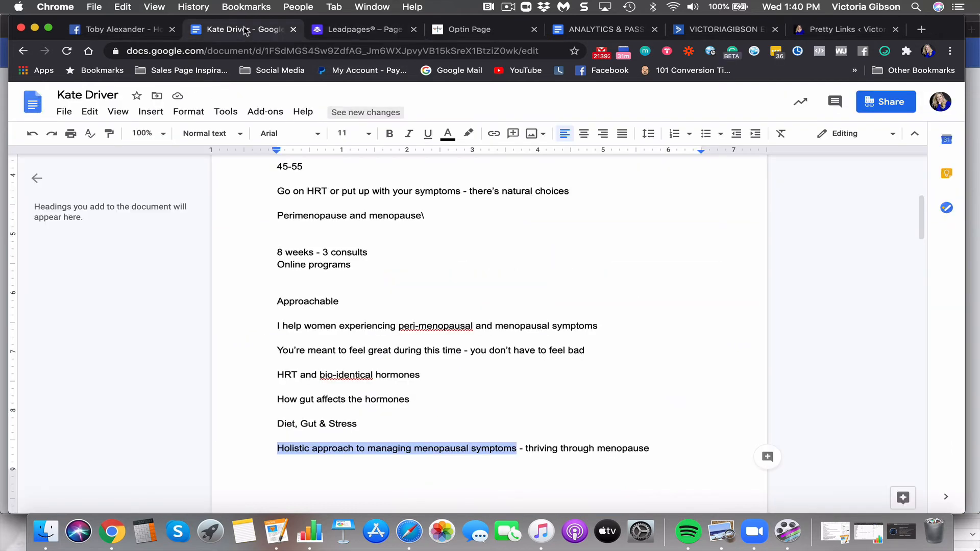
scroll(343, 246, up, 5)
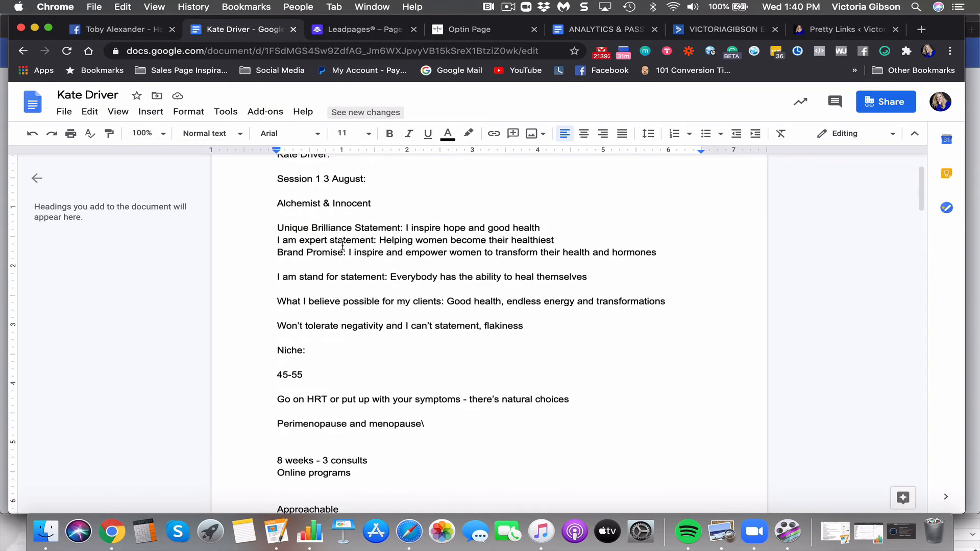
scroll(342, 245, down, 8)
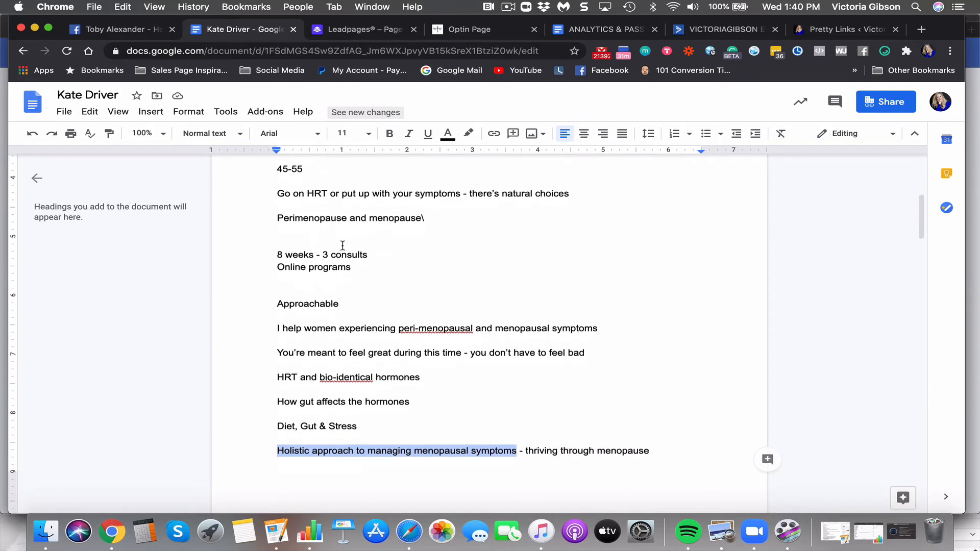
scroll(343, 245, down, 3)
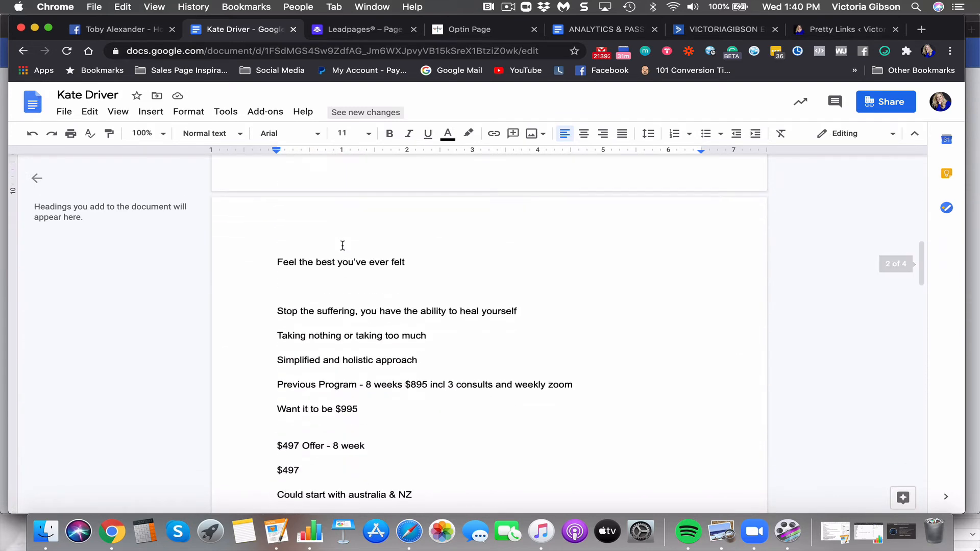
scroll(343, 245, up, 5)
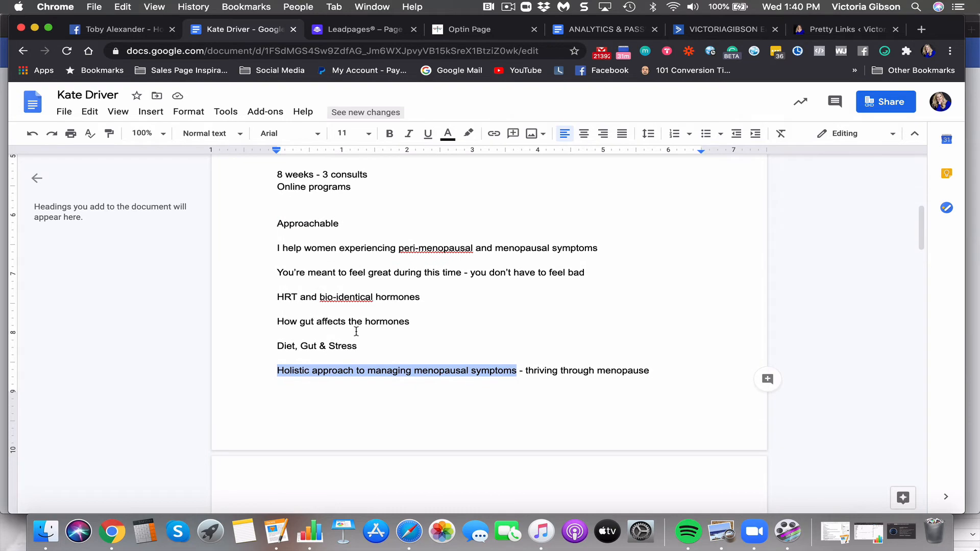
click(359, 26)
click(401, 340)
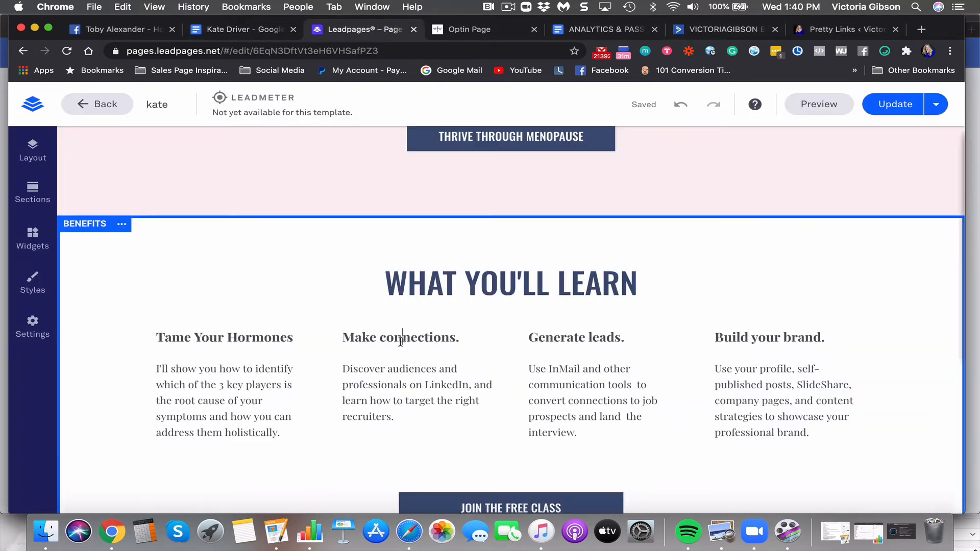
Clear the 'Make connections.' heading in the second benefit column and open the Optin Page for reference
drag(472, 337, 306, 335)
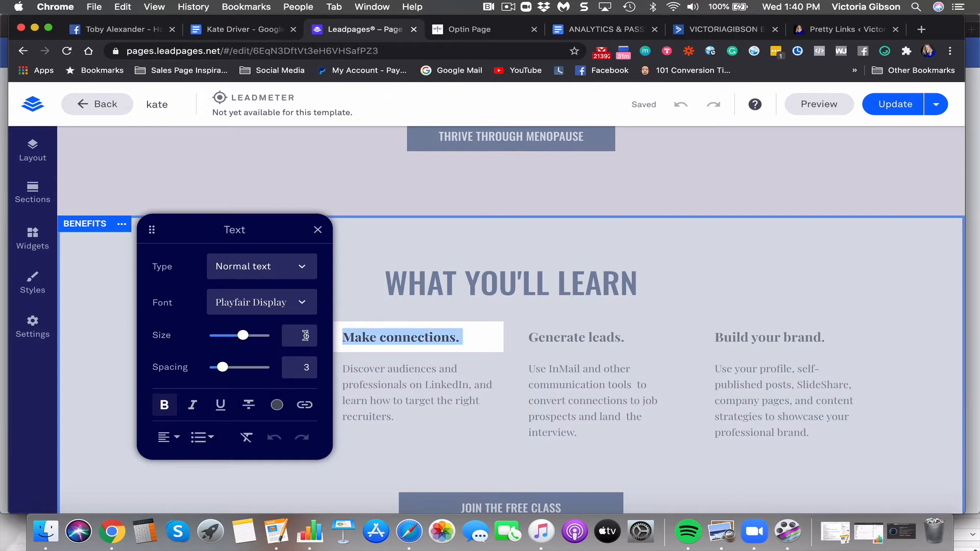
text(How)
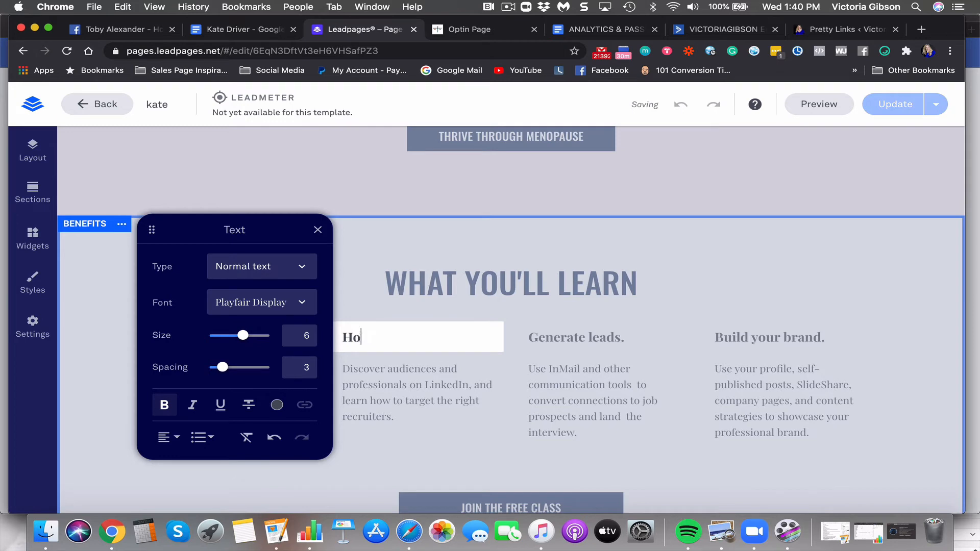
key(BackSpace)
key(BackSpace)
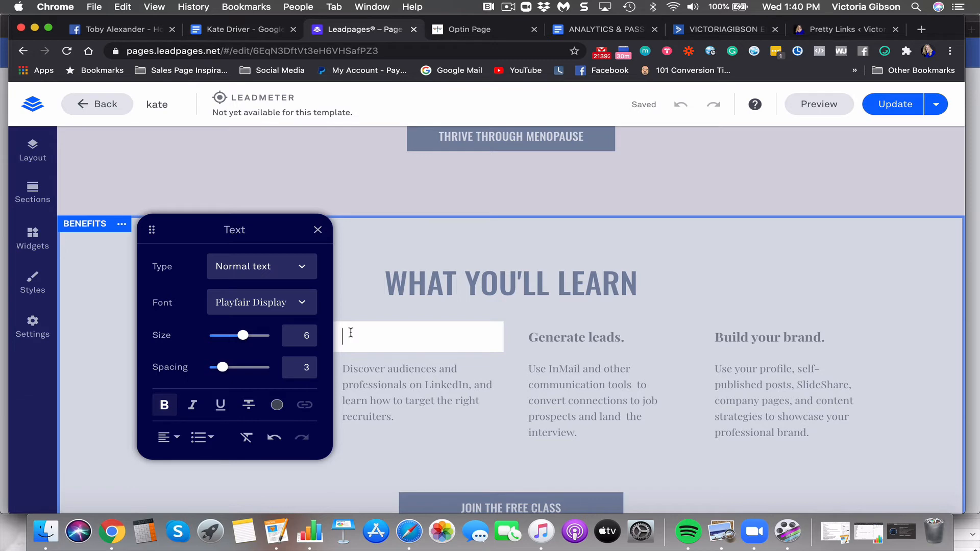
text(Hwo)
key(BackSpace)
key(BackSpace)
key(BackSpace)
text(the Power)
key(BackSpace)
key(BackSpace)
key(BackSpace)
key(BackSpace)
key(BackSpace)
key(BackSpace)
key(BackSpace)
key(BackSpace)
key(BackSpace)
scroll(368, 290, up, 10)
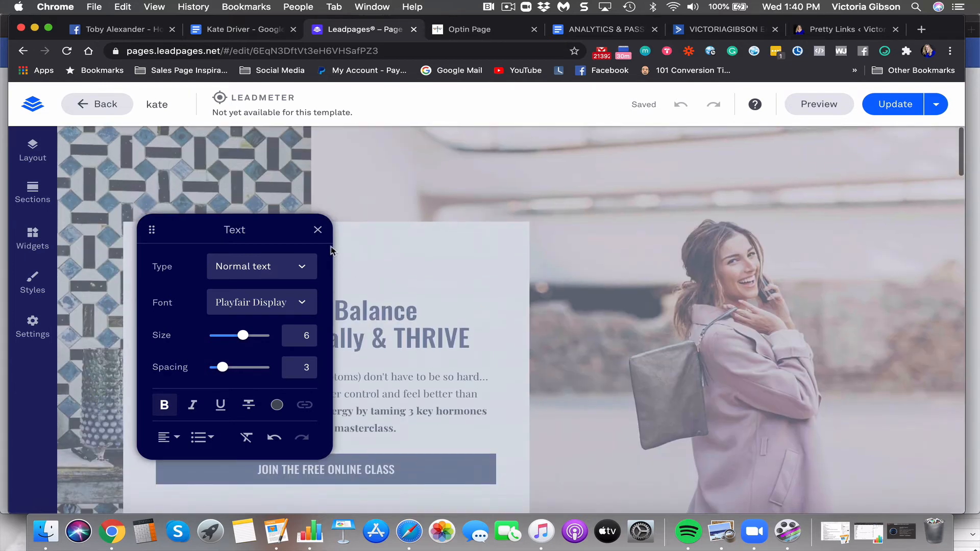
click(317, 230)
scroll(401, 317, down, 2)
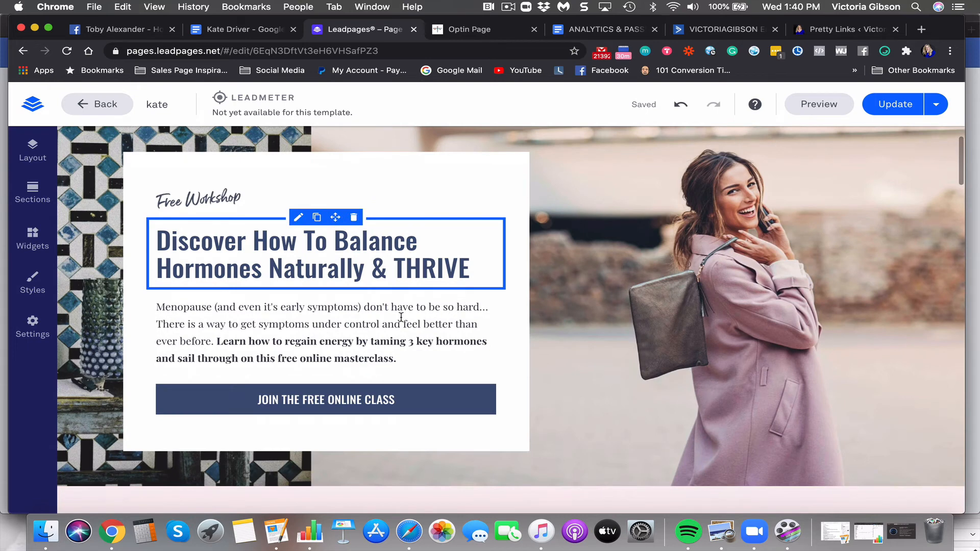
scroll(401, 317, down, 2)
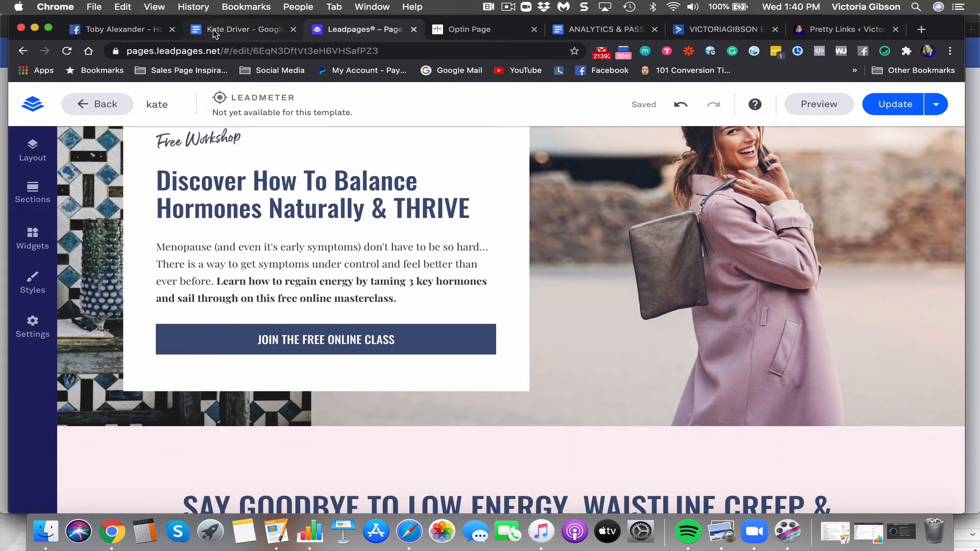
click(464, 30)
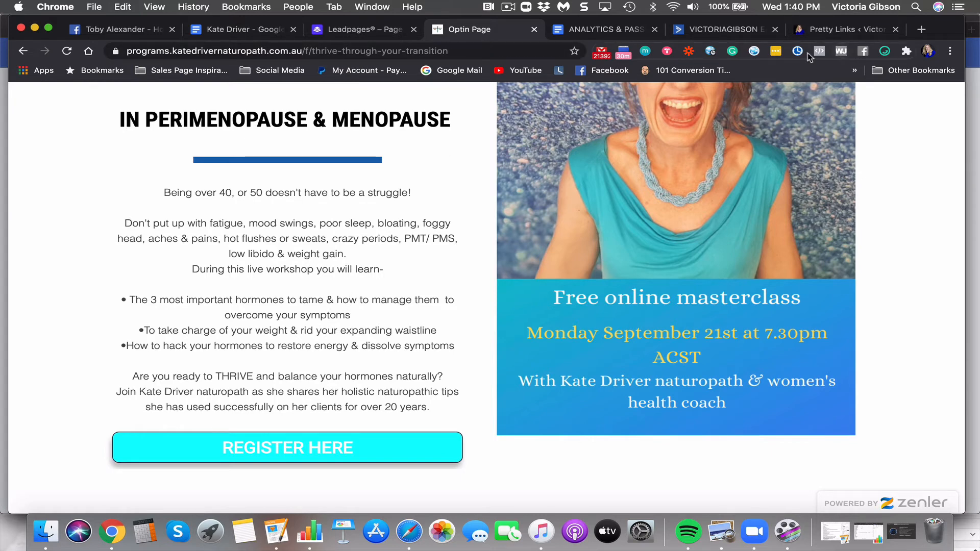
Return to the Leadpages editor after reviewing the Zenler opt-in page's workshop points
click(341, 29)
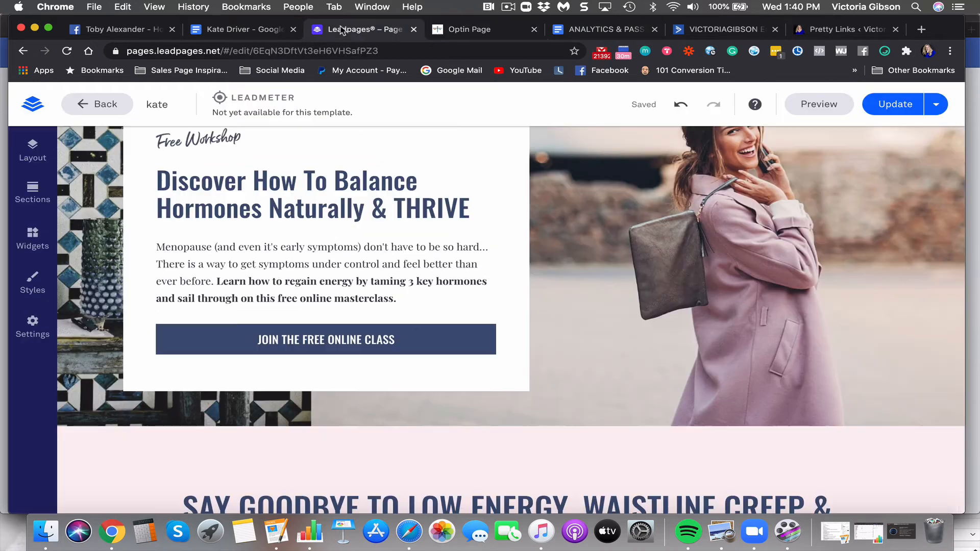
Draft the second column heading as 'How To Regain Control…' and trim its ending
scroll(314, 327, down, 4)
scroll(314, 327, down, 8)
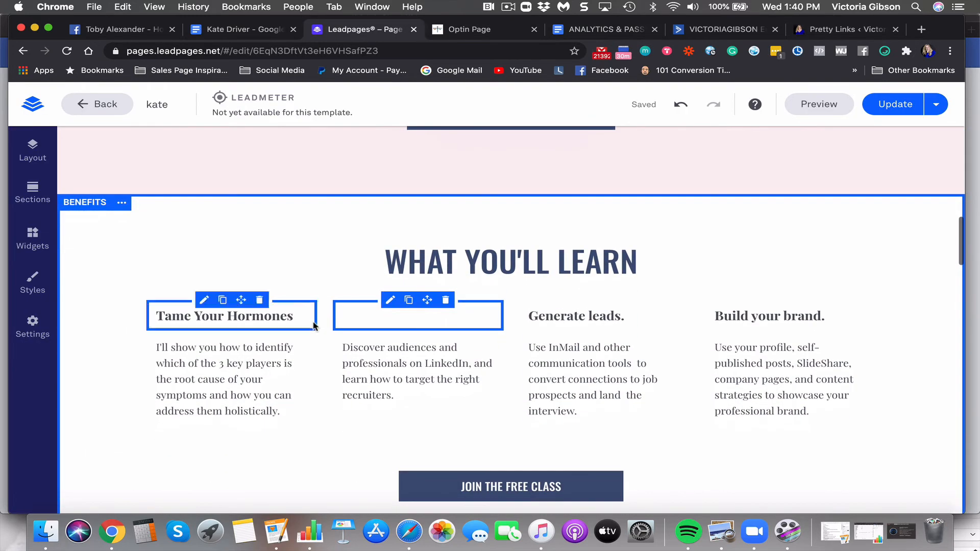
click(356, 310)
text(How )
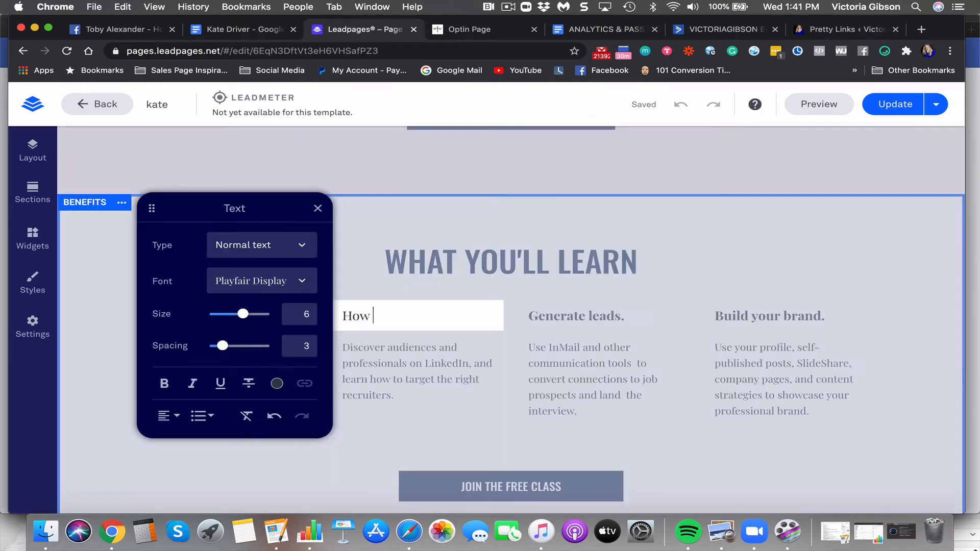
text(To Regain Control)
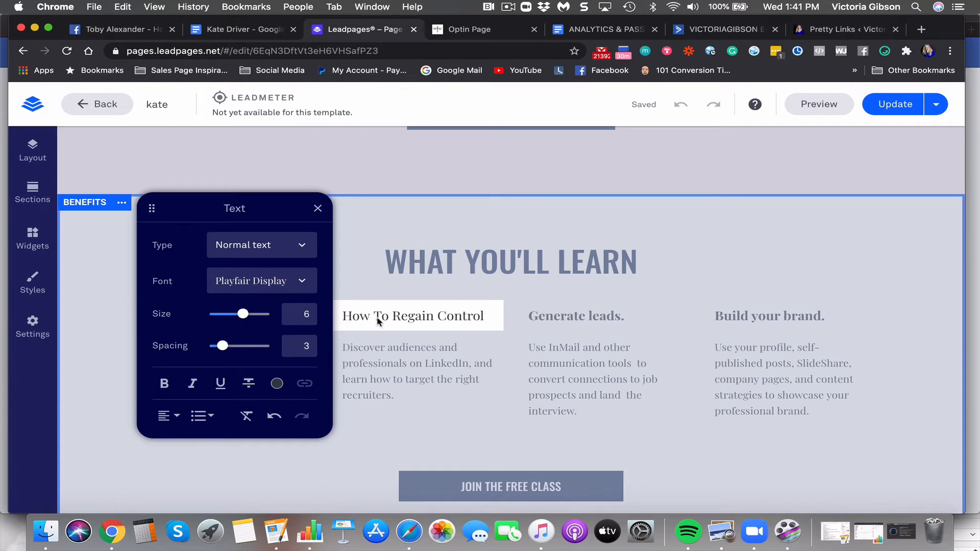
drag(487, 315, 393, 315)
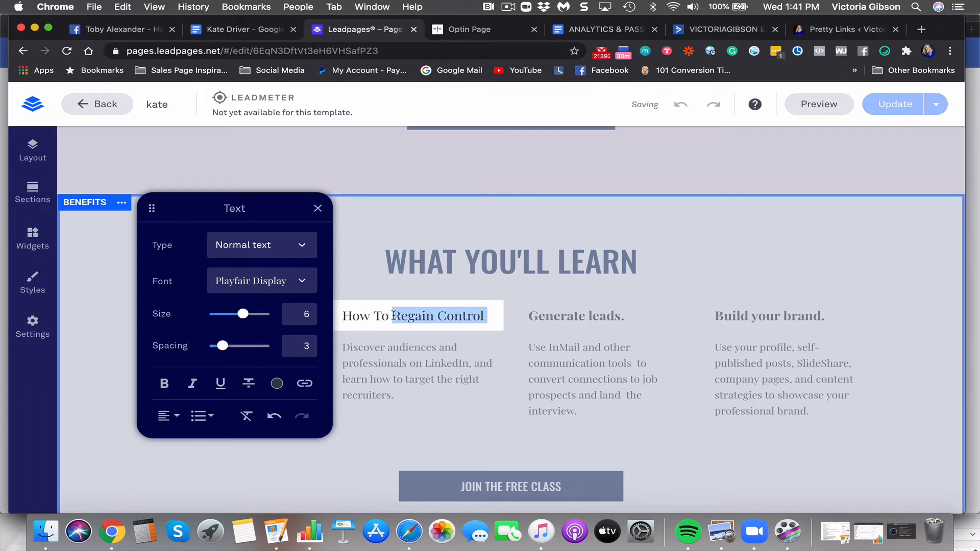
text(Take)
key(BackSpace)
key(BackSpace)
key(BackSpace)
key(BackSpace)
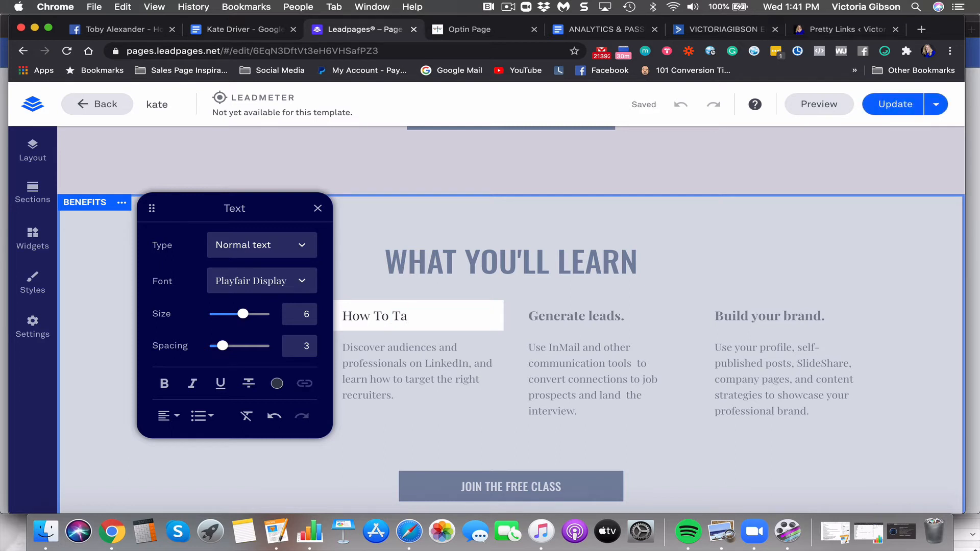
text(Regain Control Of You)
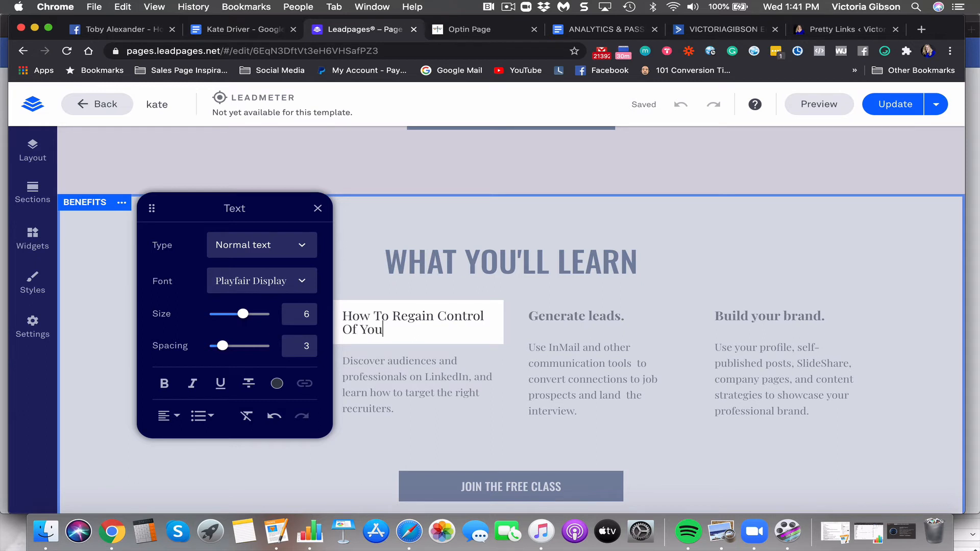
text(r Eating)
key(BackSpace)
key(BackSpace)
key(BackSpace)
key(BackSpace)
key(BackSpace)
key(BackSpace)
key(BackSpace)
key(BackSpace)
key(BackSpace)
key(BackSpace)
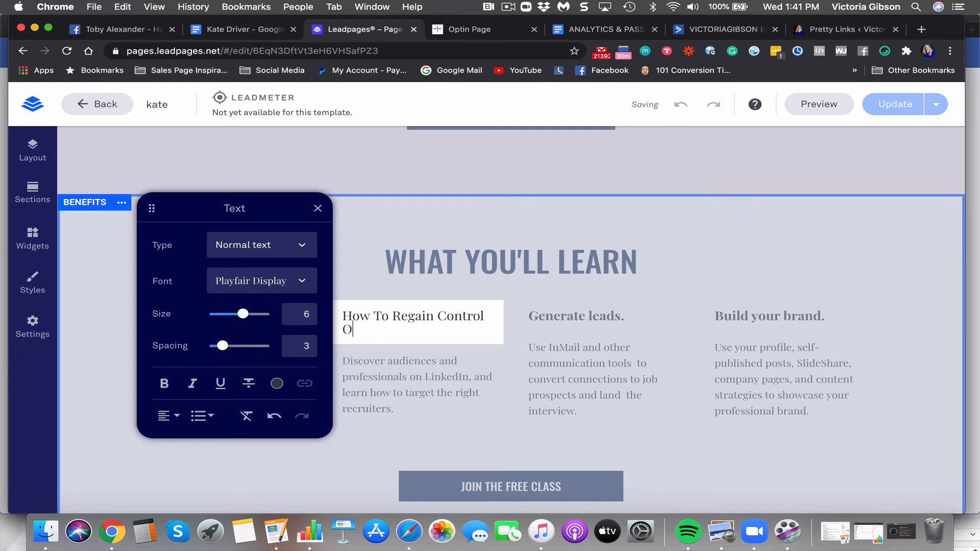
key(BackSpace)
key(BackSpace)
Drop 'How To' and complete the heading as 'Regain Control Over Food'
drag(391, 317, 340, 319)
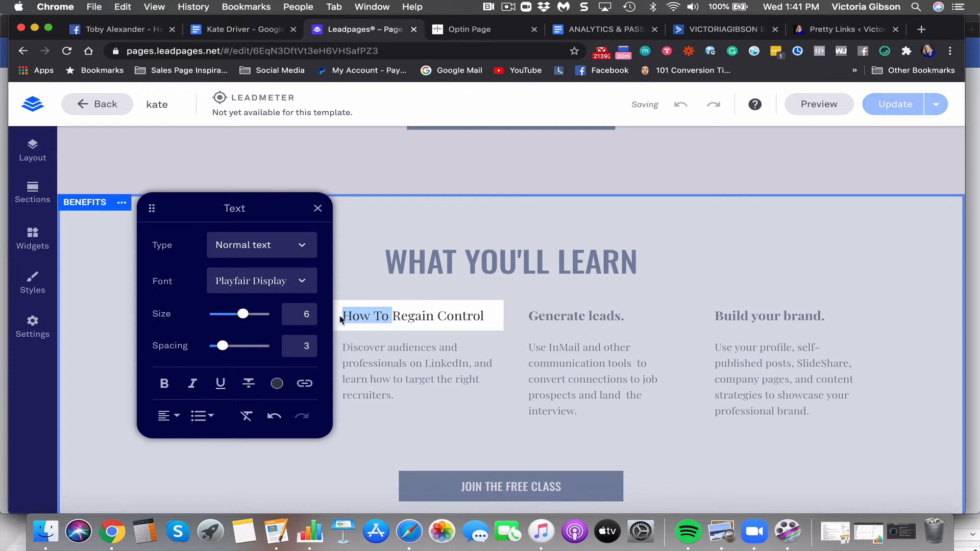
key(BackSpace)
click(447, 313)
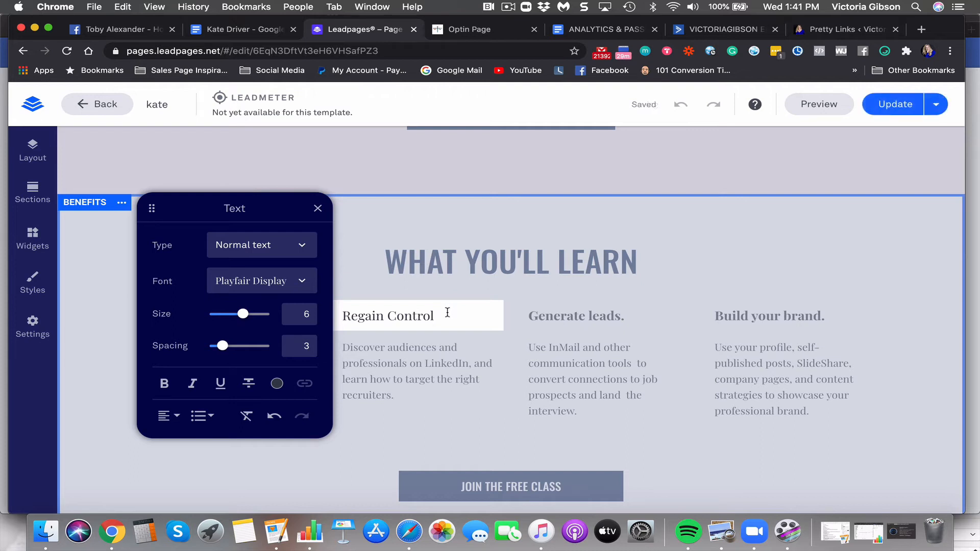
text(Over Food)
click(419, 372)
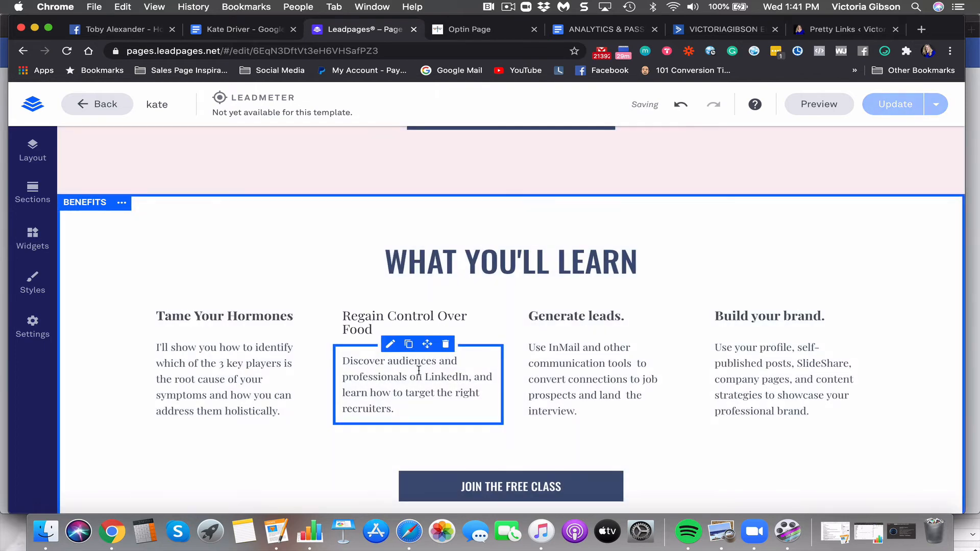
Rewrite the second benefit description about key foods that eliminate most symptoms and foods to avoid
click(394, 395)
drag(397, 408, 386, 361)
text(the k)
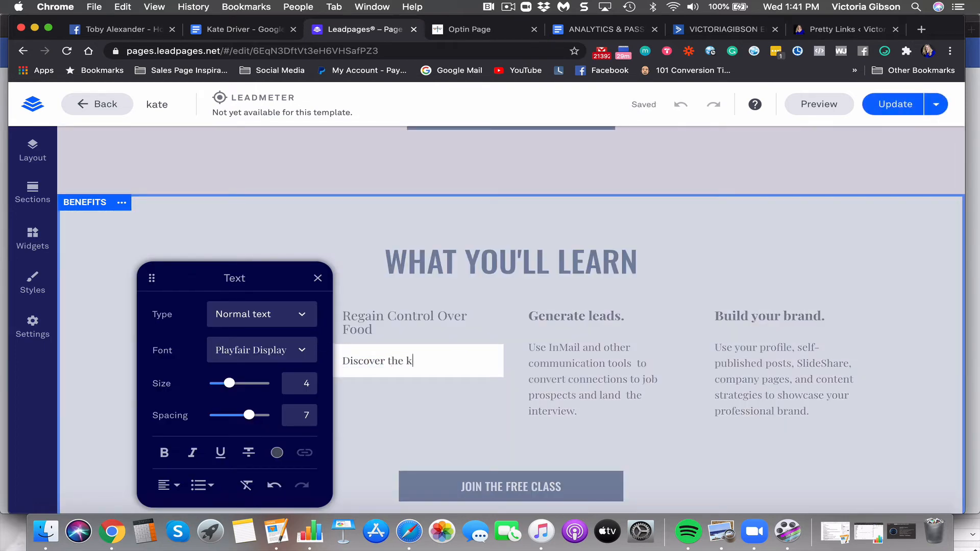
text(ey foods that eliminate )
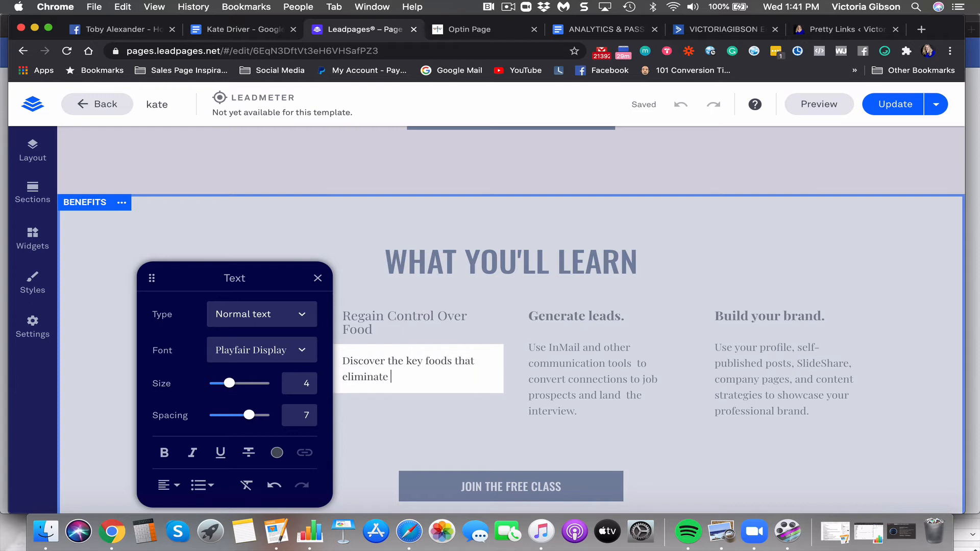
text(most symptoms and the)
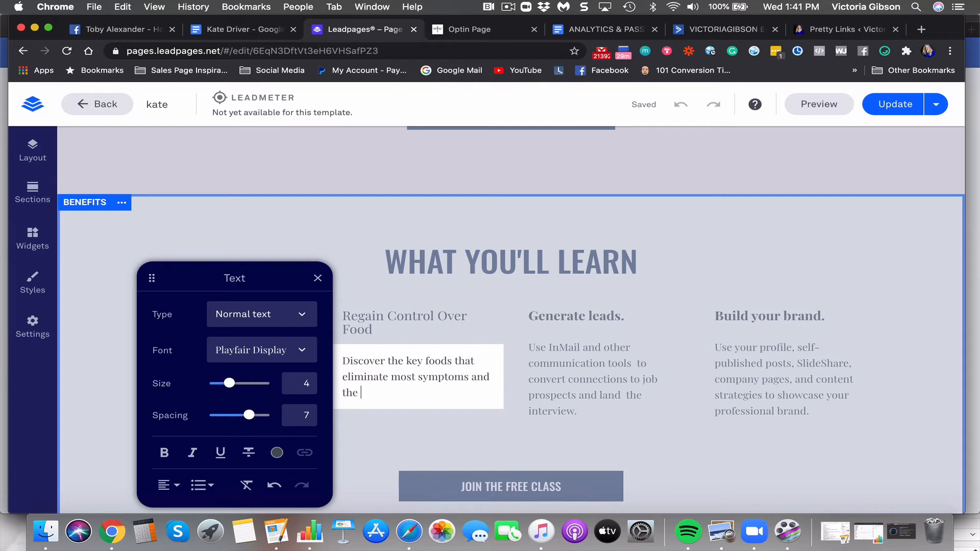
text( ones you need to avoid )
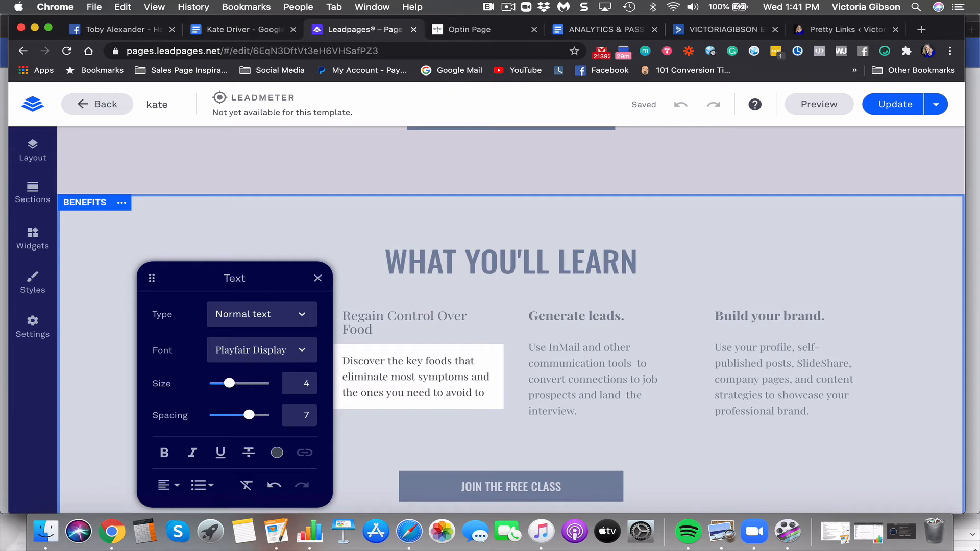
text(to )
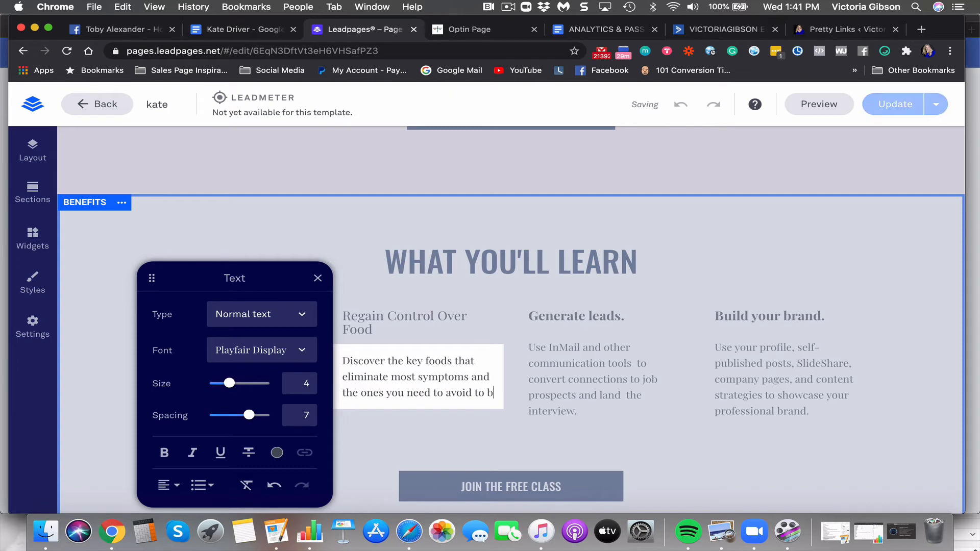
text(banish b)
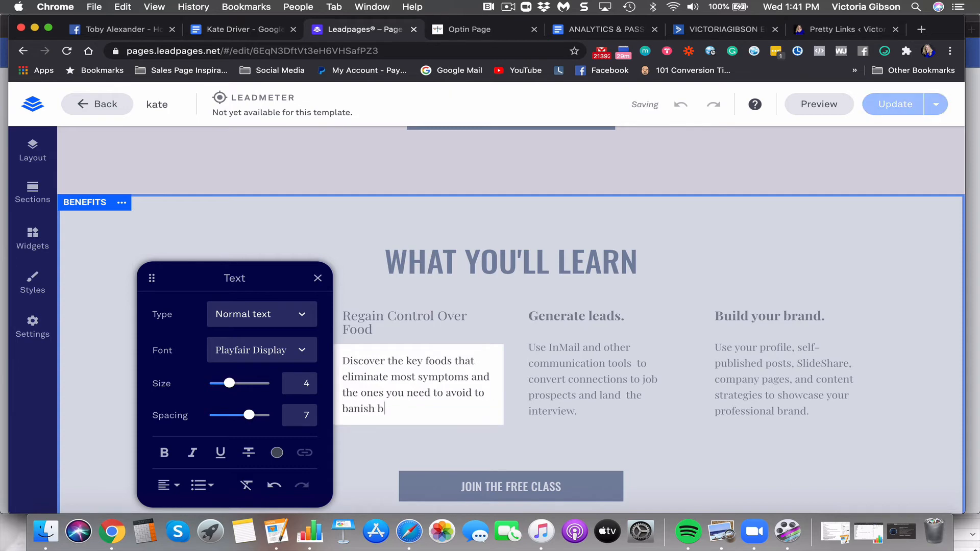
text(ad mo)
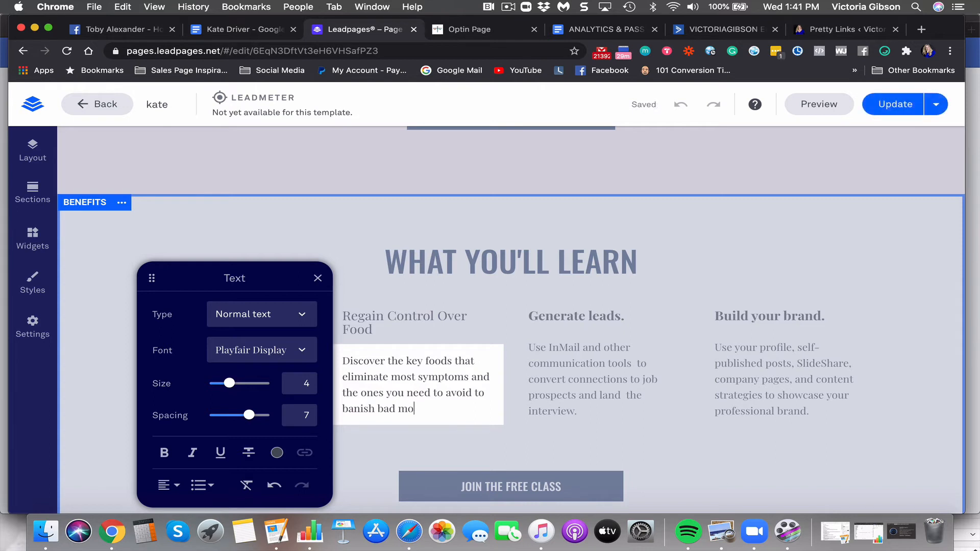
text(sods and low)
text( ebergy)
key(BackSpace)
key(BackSpace)
key(BackSpace)
text(nergy.)
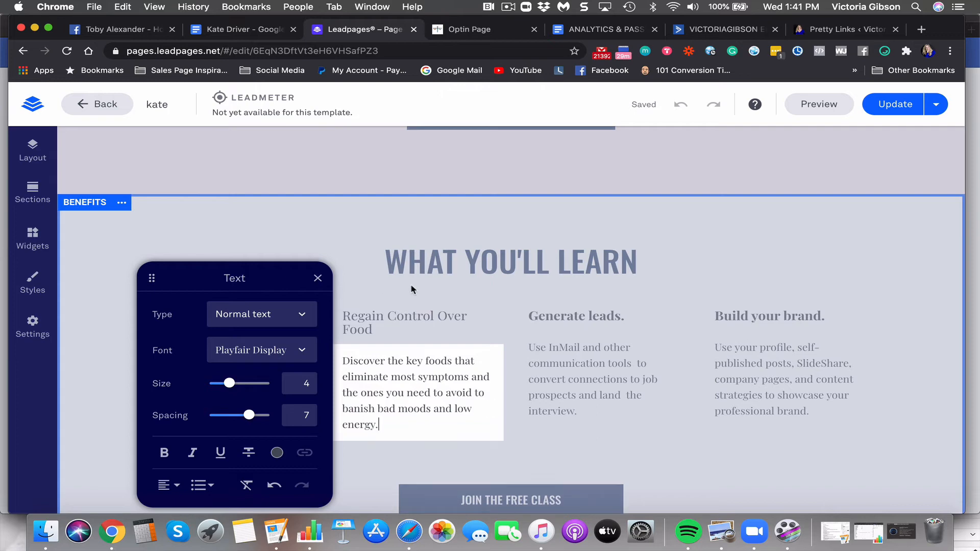
click(378, 262)
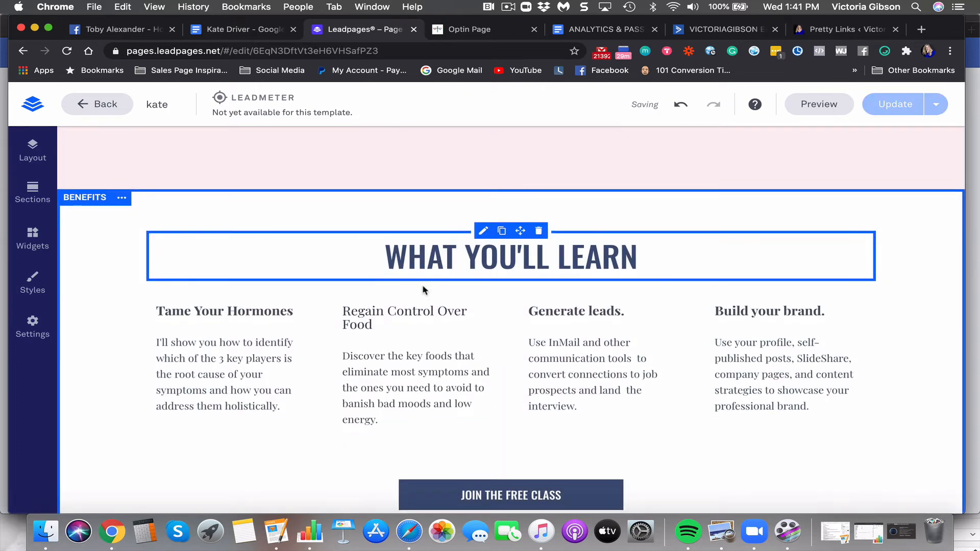
Make the 'Regain Control Over Food' heading bold, then go to the Google Docs notes
click(376, 313)
drag(374, 311, 324, 301)
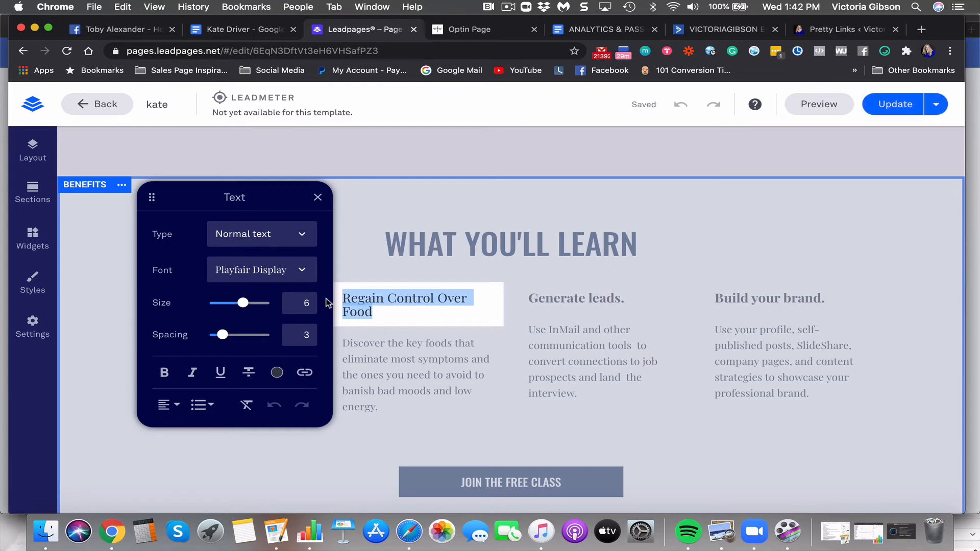
click(163, 372)
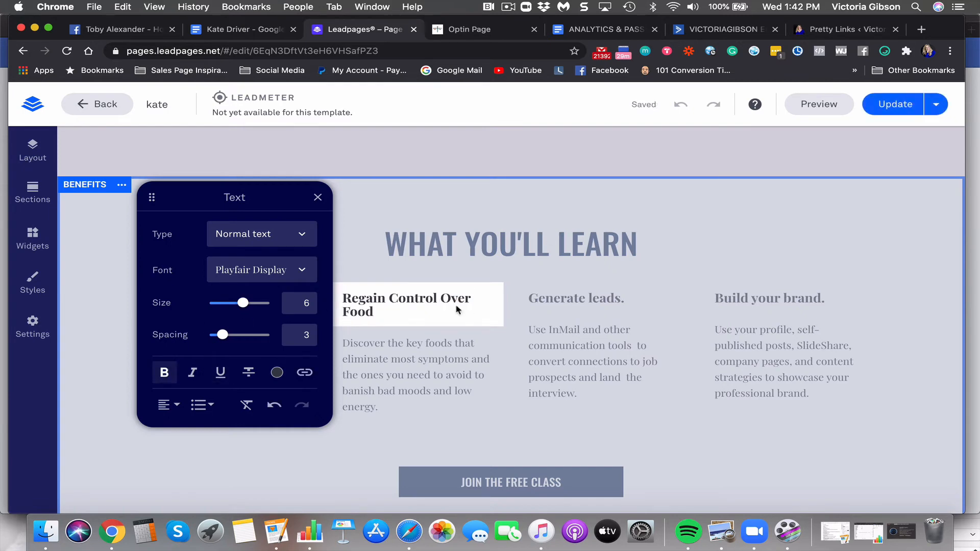
click(488, 278)
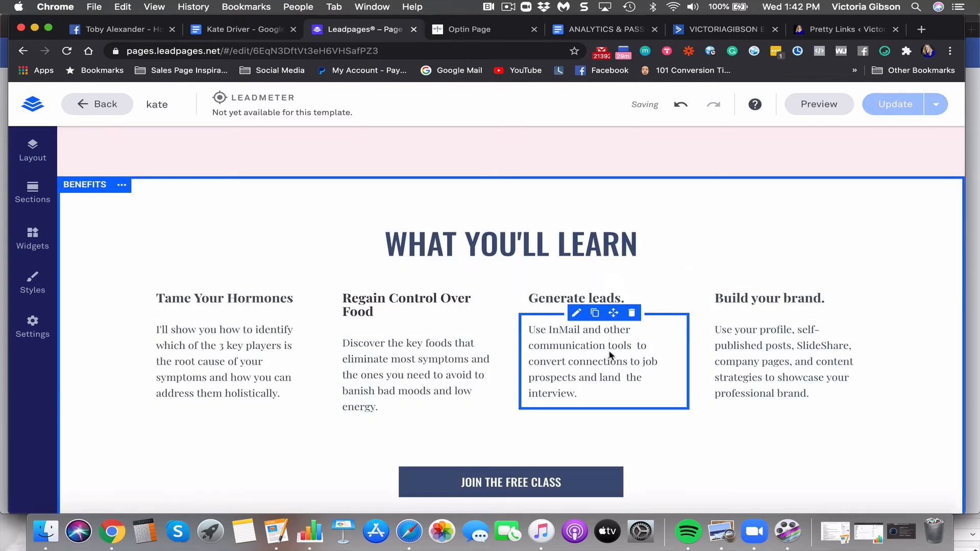
click(273, 29)
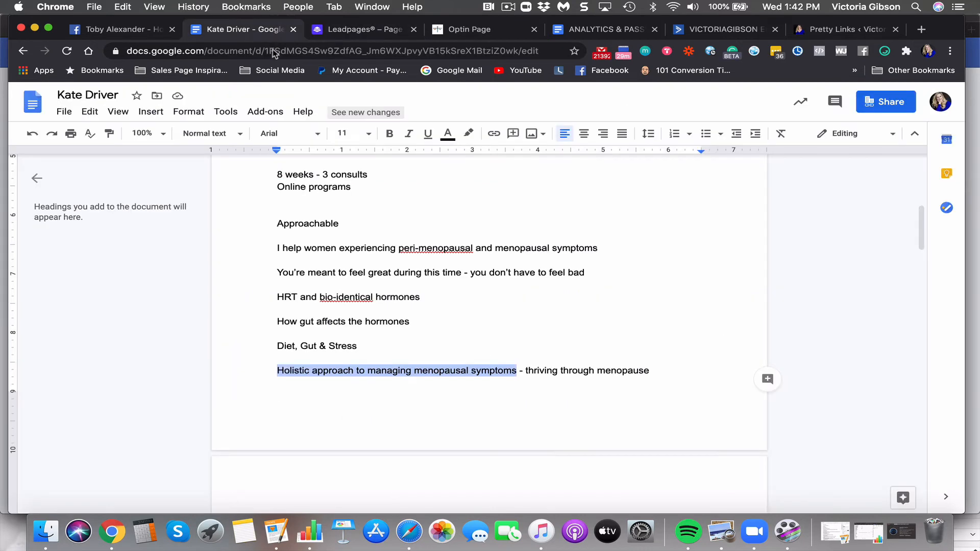
Glance over the existing masterclass opt-in page, then return to the Leadpages editor
click(469, 28)
scroll(413, 327, down, 1)
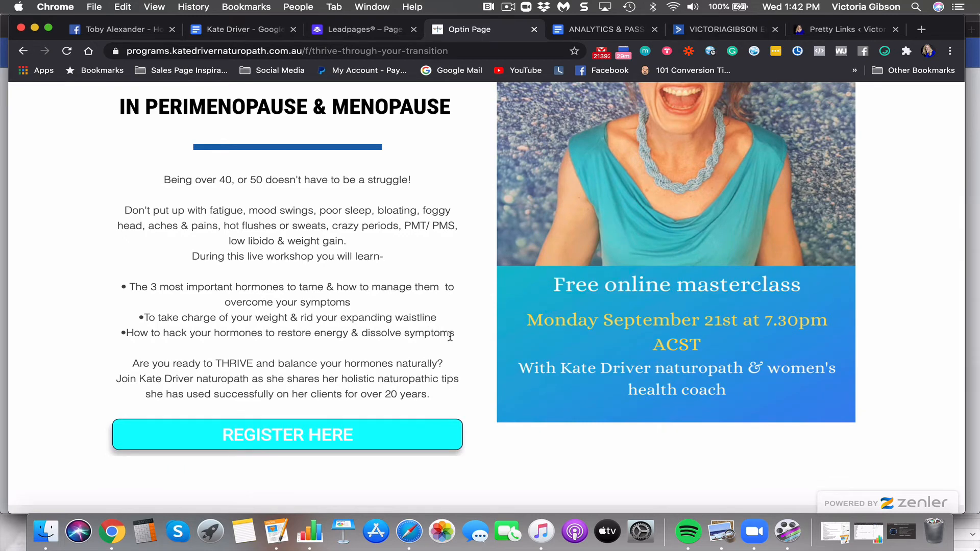
click(354, 28)
Change the first benefit heading from 'Tame' to 'Hack Your Hormones'
click(202, 297)
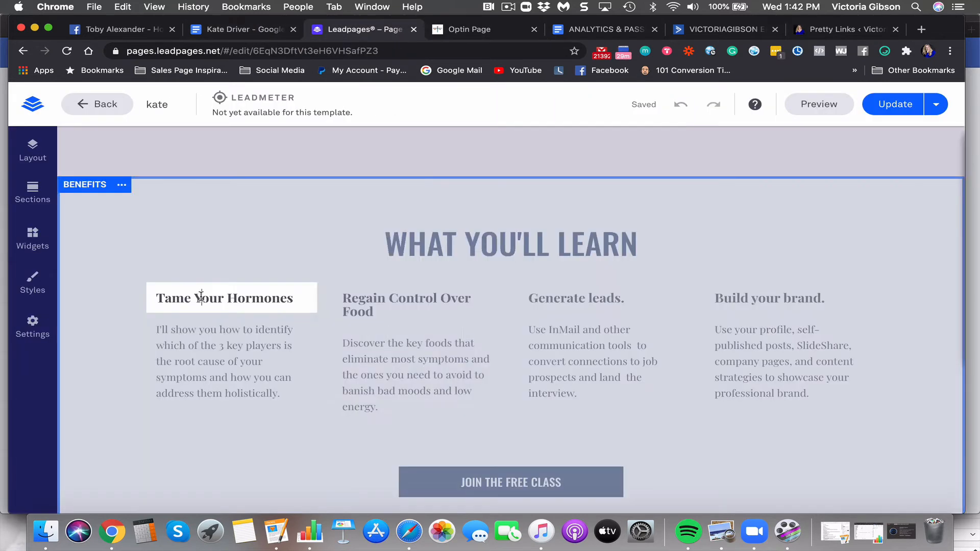
drag(190, 297, 154, 298)
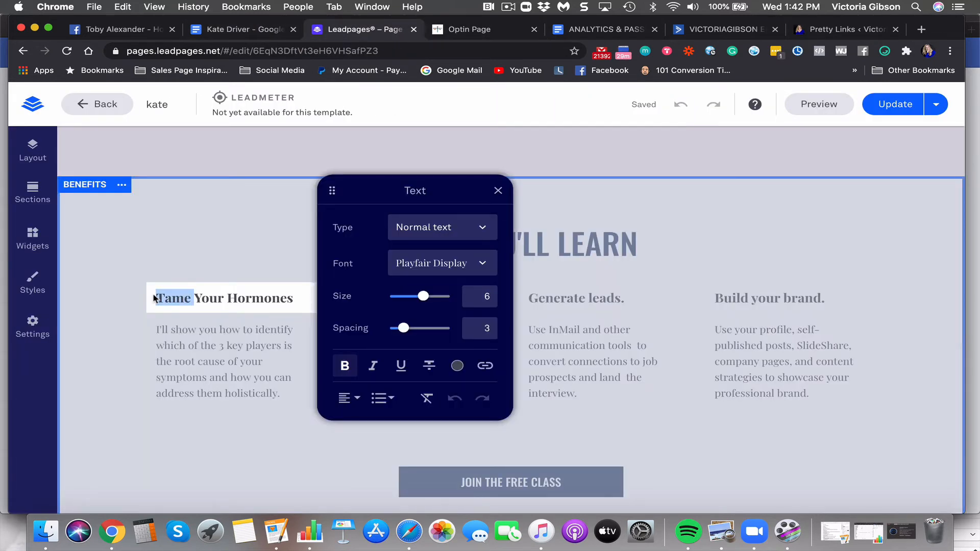
text(Hack)
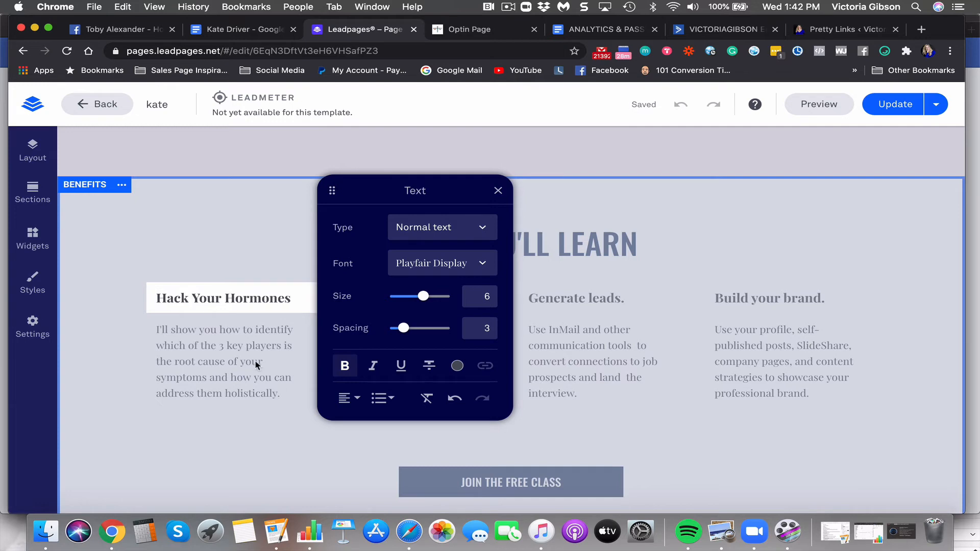
click(257, 364)
Change the second heading to 'Gain Control Over Food', restoring it after an accidental delete
click(423, 315)
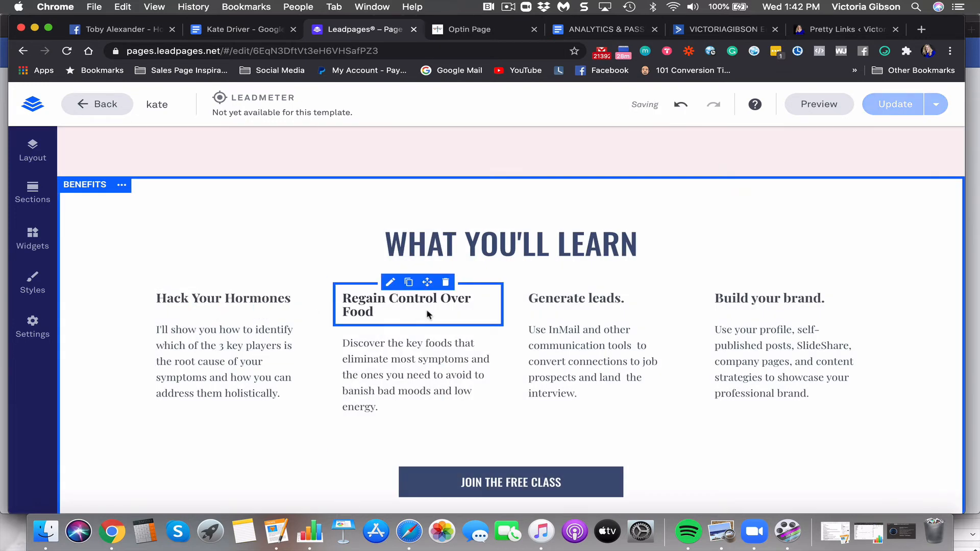
click(366, 298)
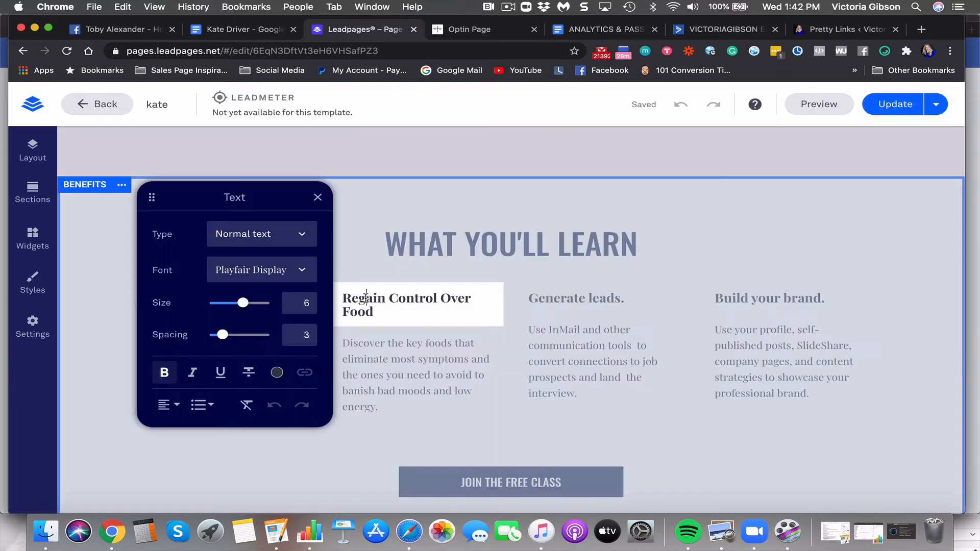
key(BackSpace)
key(BackSpace)
key(BackSpace)
text(G)
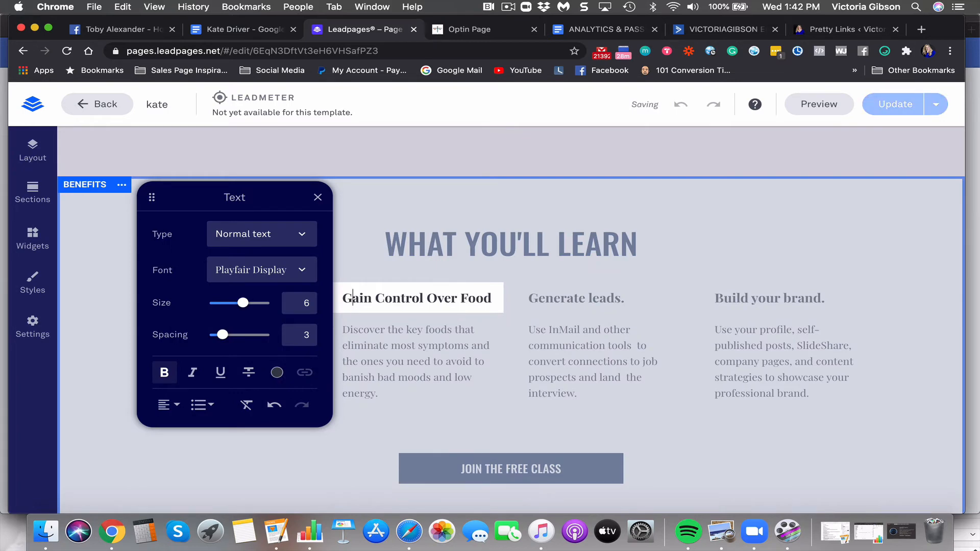
click(447, 353)
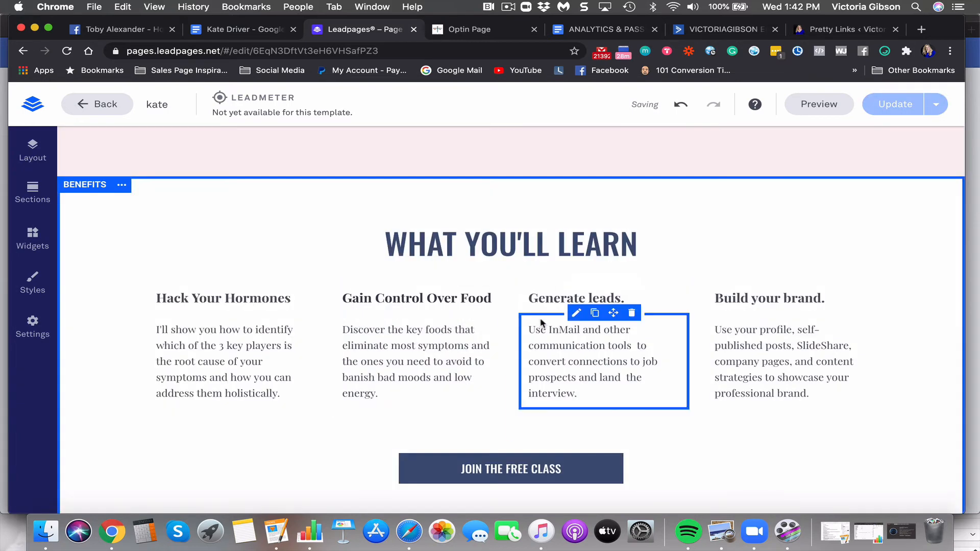
click(445, 282)
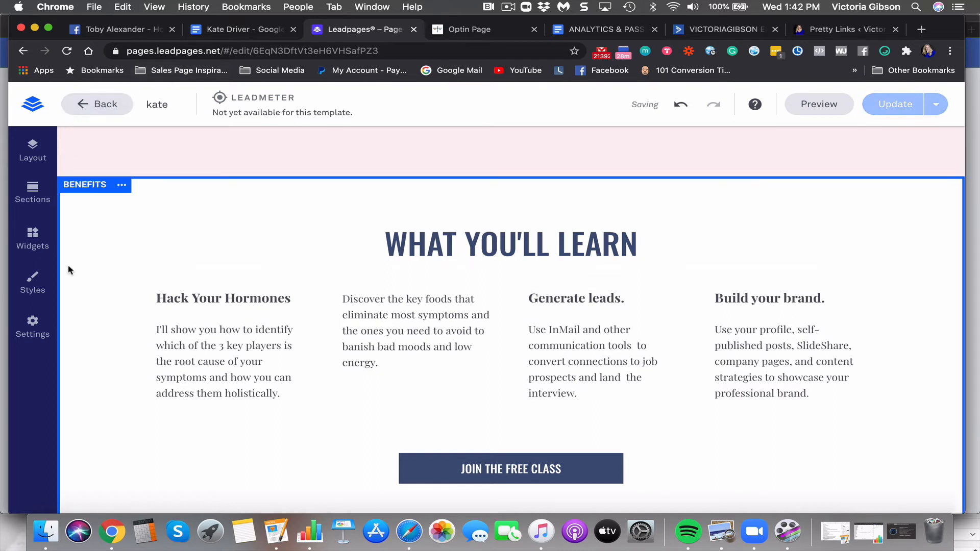
click(681, 104)
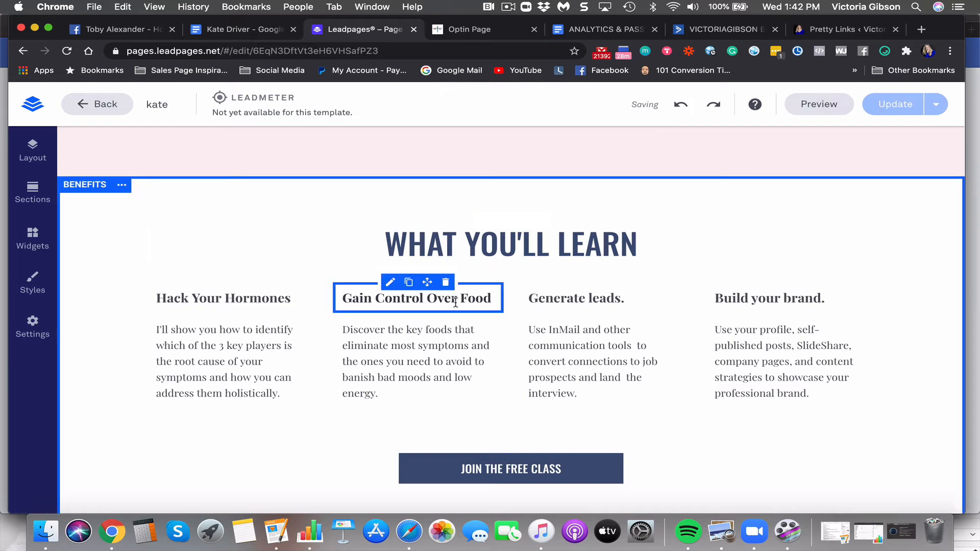
click(577, 300)
drag(634, 299, 524, 300)
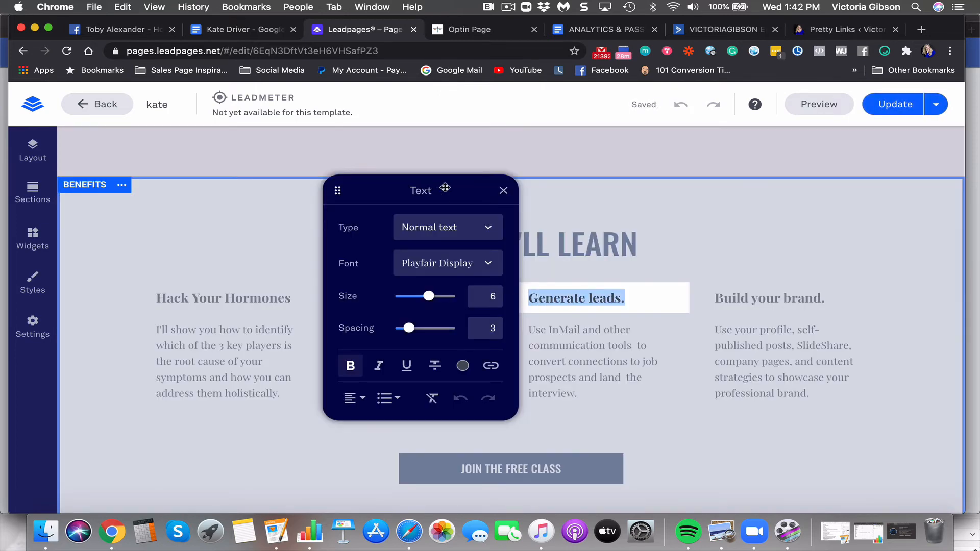
click(255, 30)
click(488, 31)
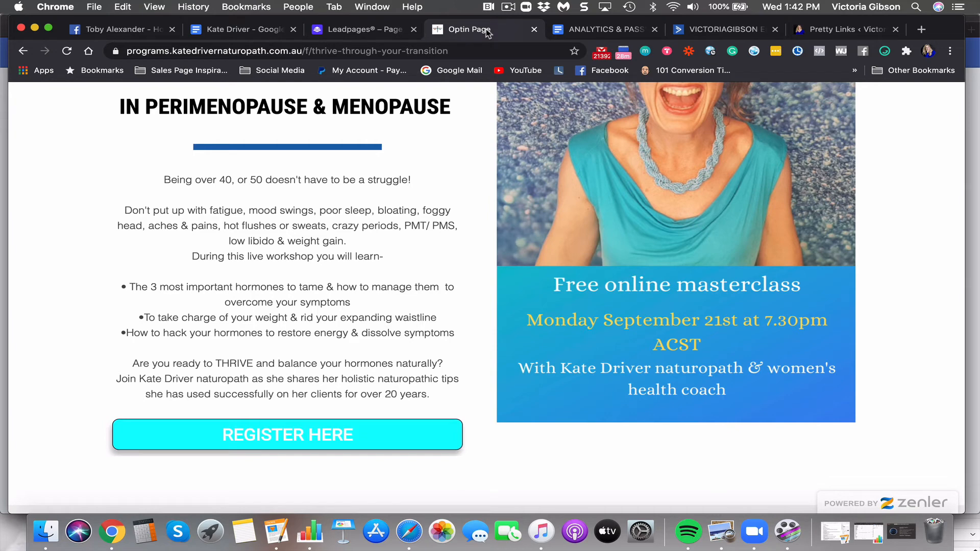
click(375, 30)
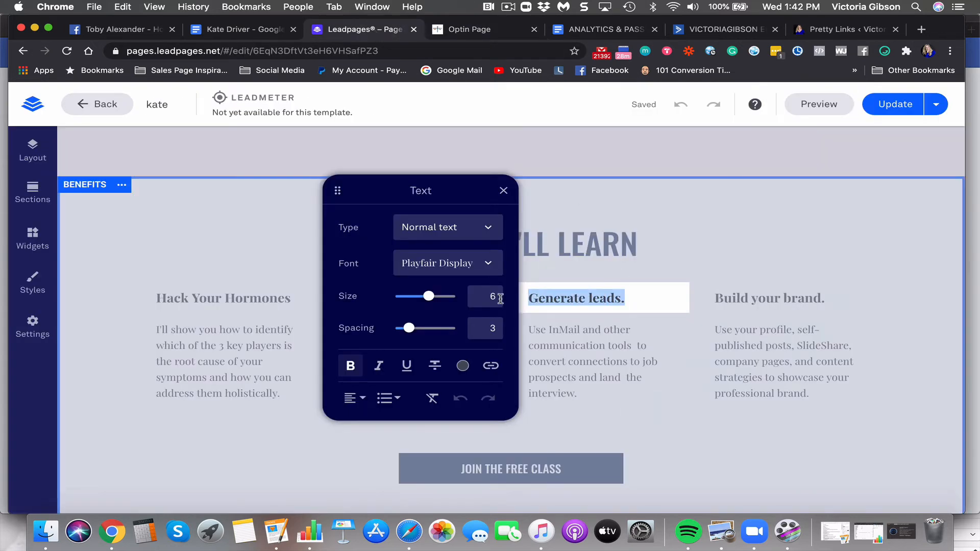
click(243, 29)
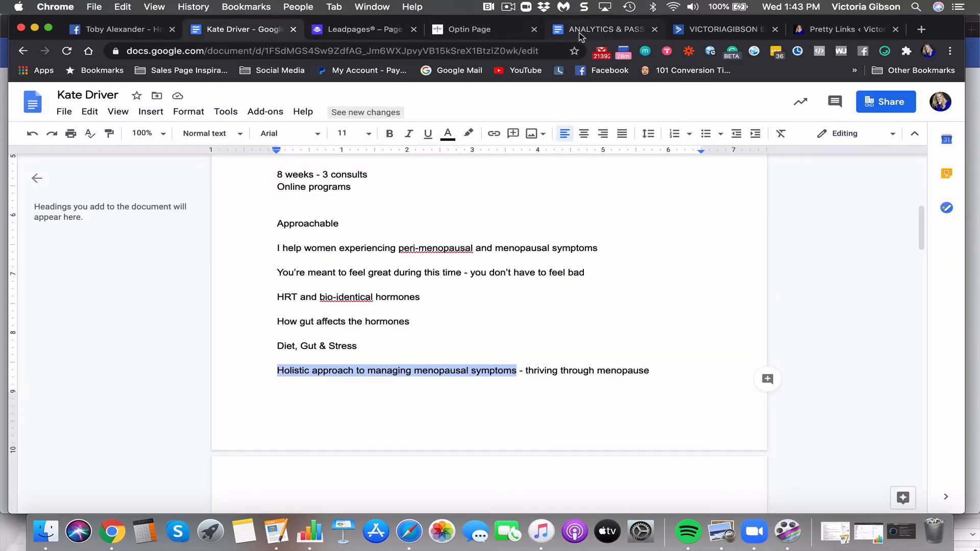
scroll(417, 252, down, 5)
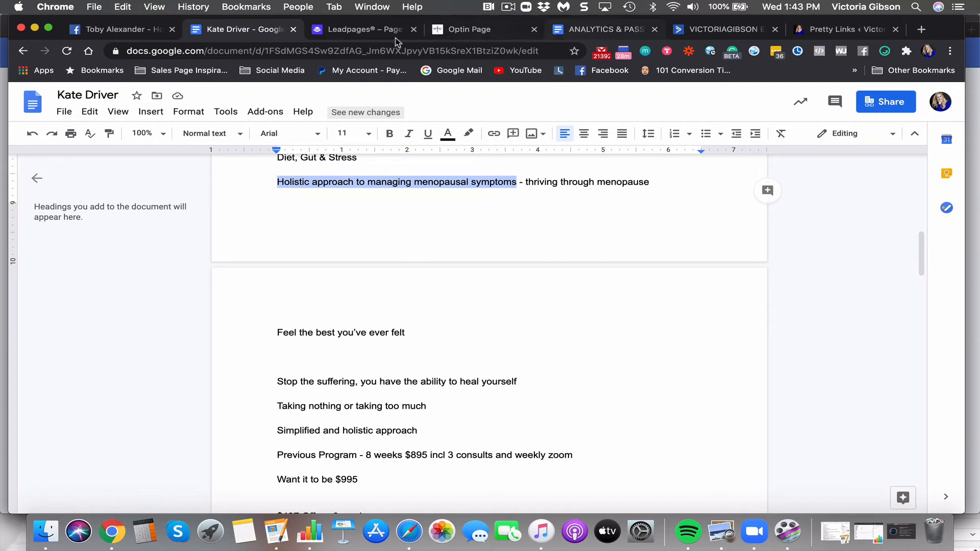
click(371, 32)
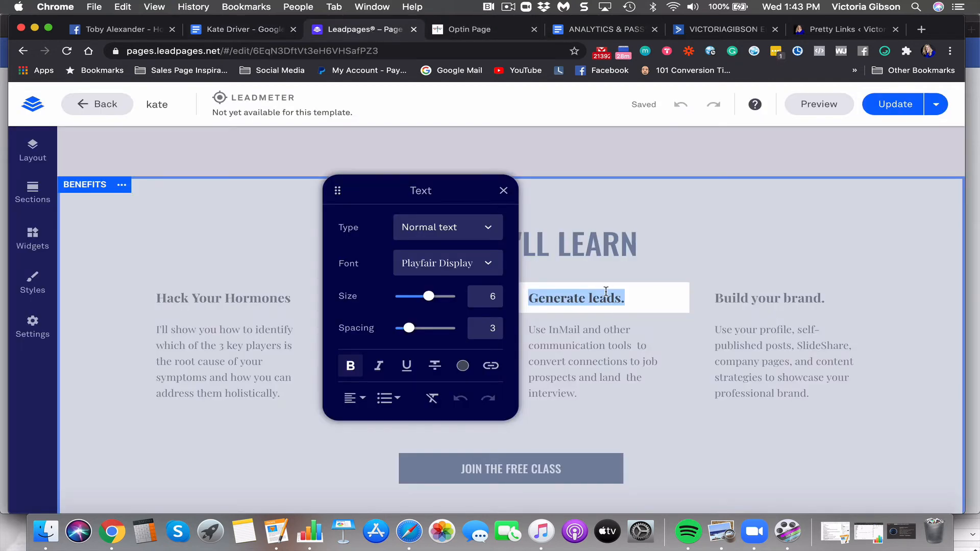
Title the third benefit heading 'Heal Your Symptoms'
text(Heal Your)
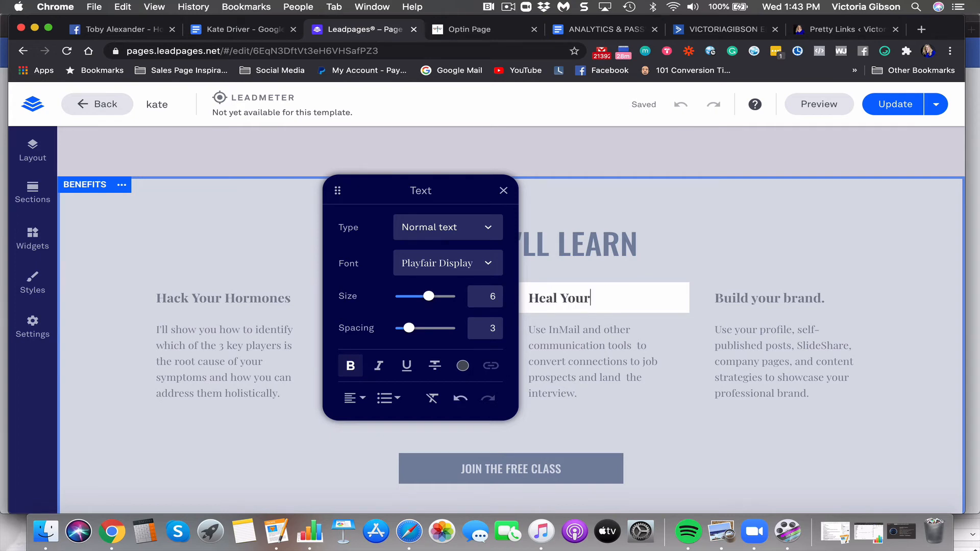
text( Sy)
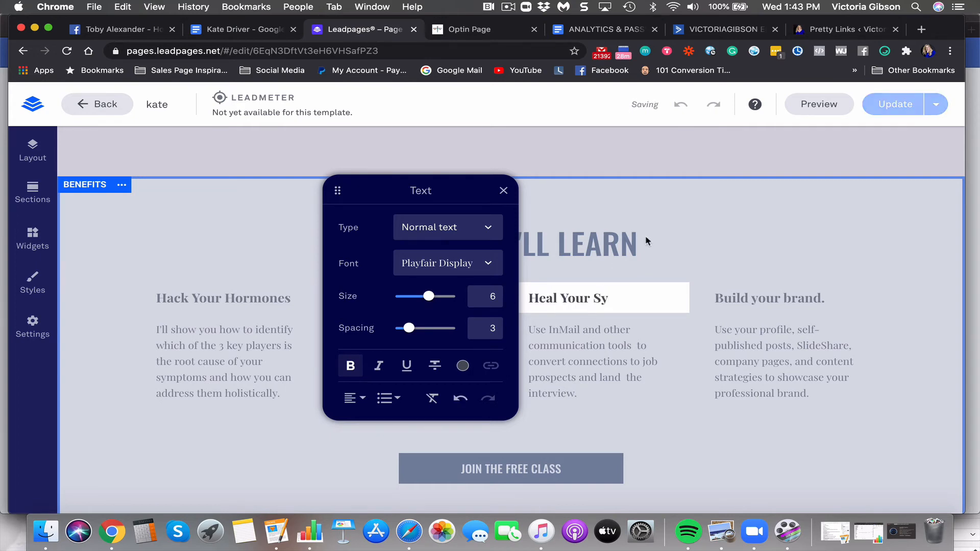
drag(337, 190, 23, 284)
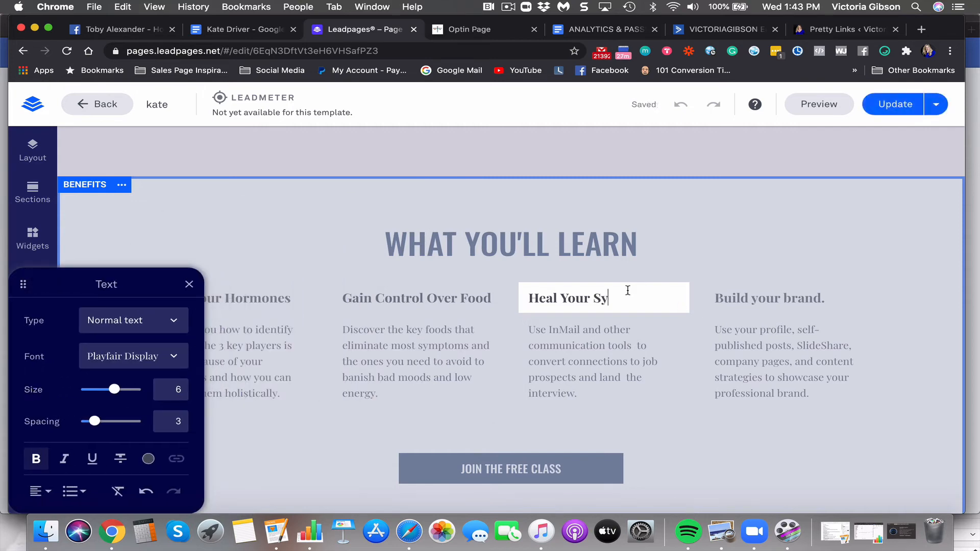
text(mptonms)
key(BackSpace)
key(BackSpace)
key(BackSpace)
text(ms)
Replace the third description with text on naturally overcoming symptoms, including night sweats and irritability
click(600, 363)
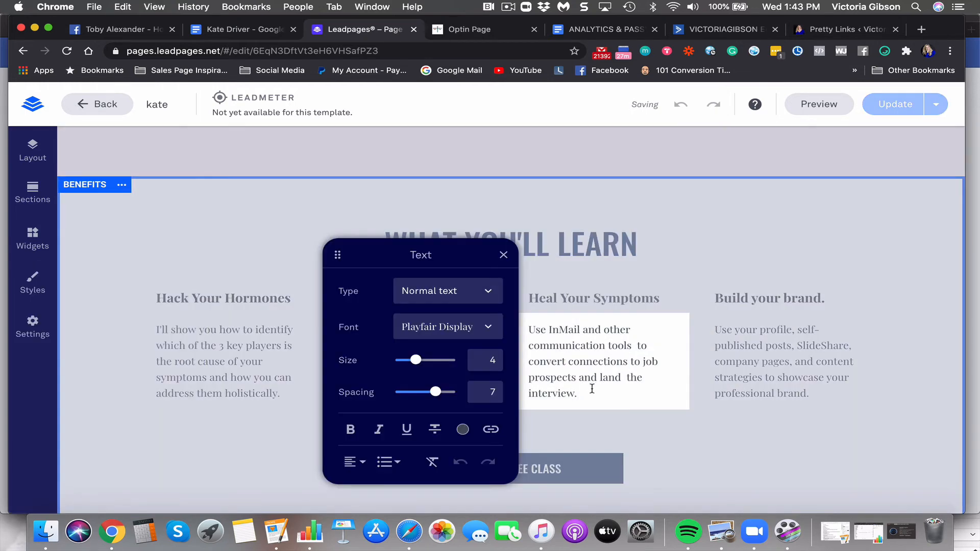
drag(582, 393, 528, 329)
text(F)
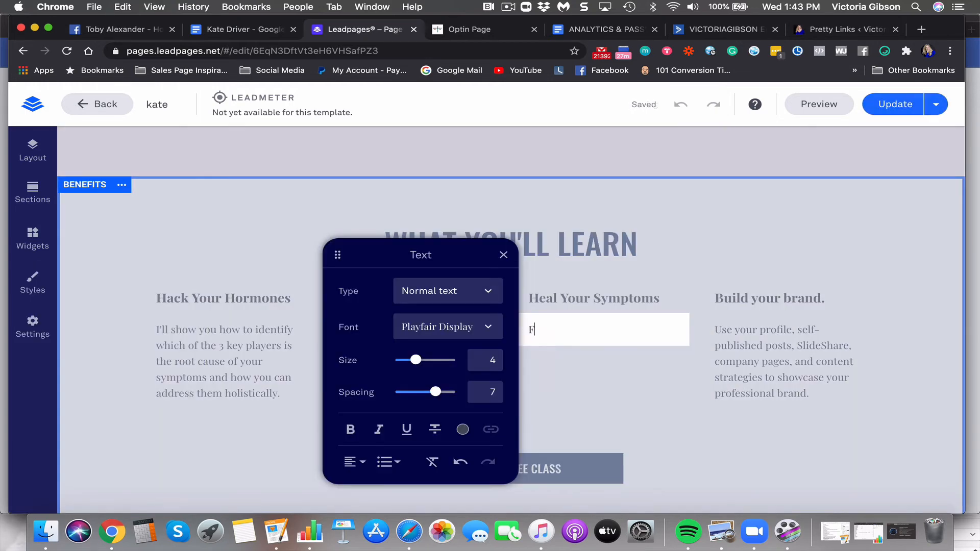
text(ind out how to o)
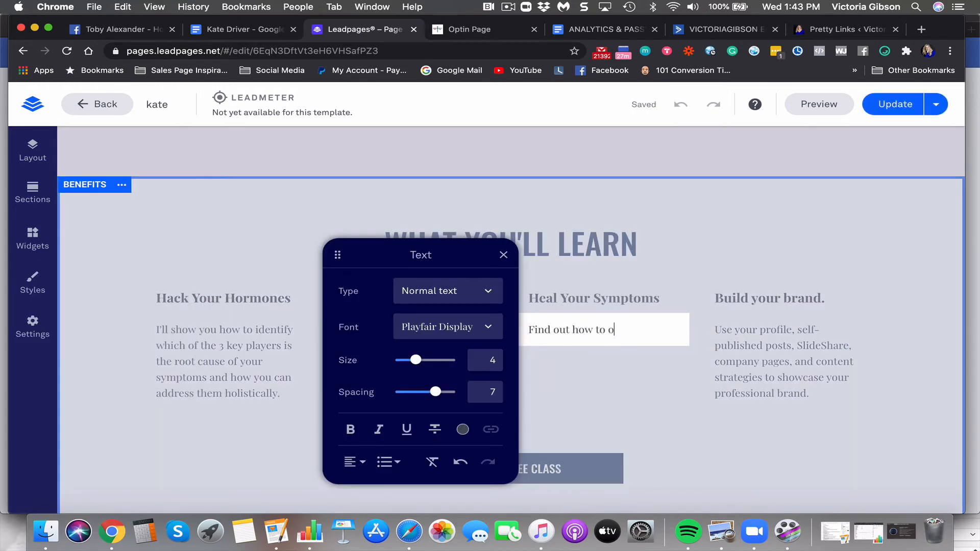
text(vercome all the common)
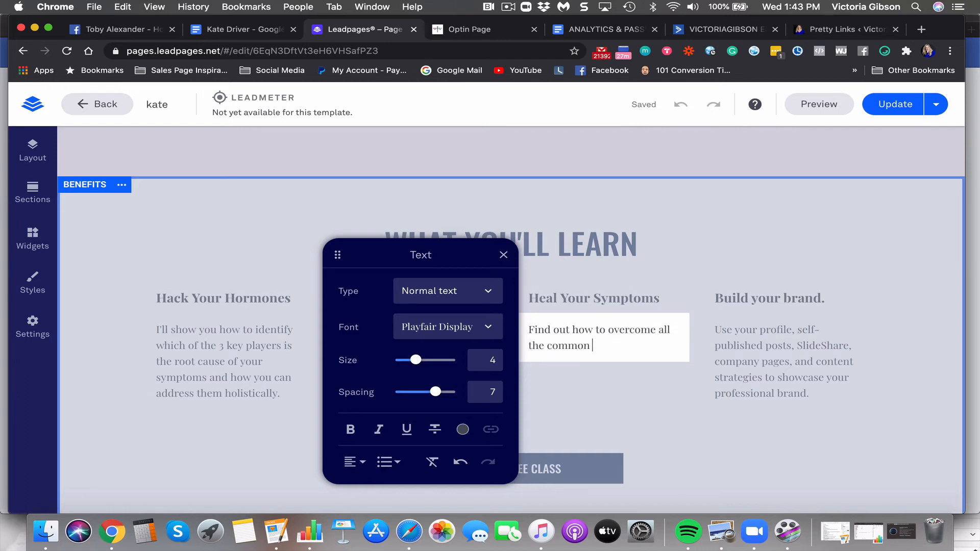
text( symptoms batur)
text(a)
key(BackSpace)
key(BackSpace)
key(BackSpace)
key(BackSpace)
key(BackSpace)
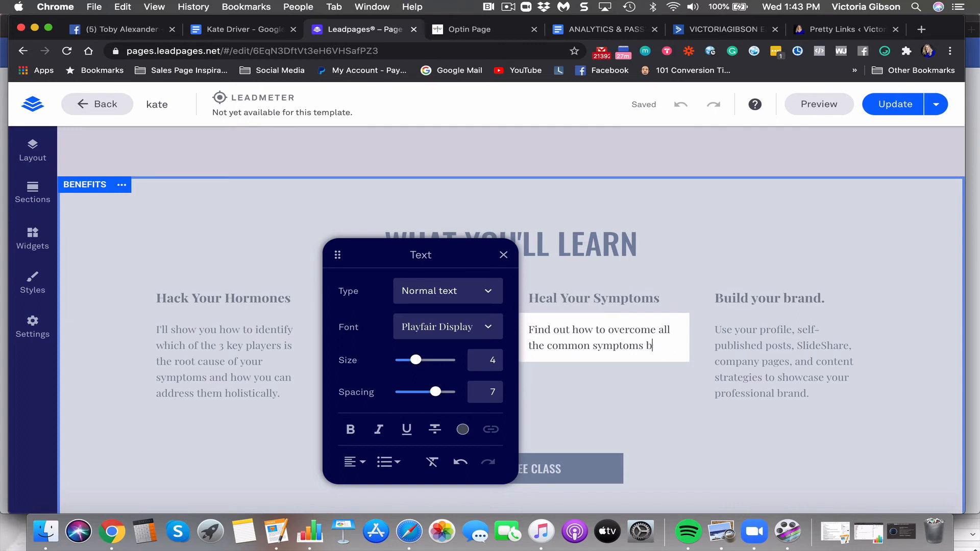
text(naturally)
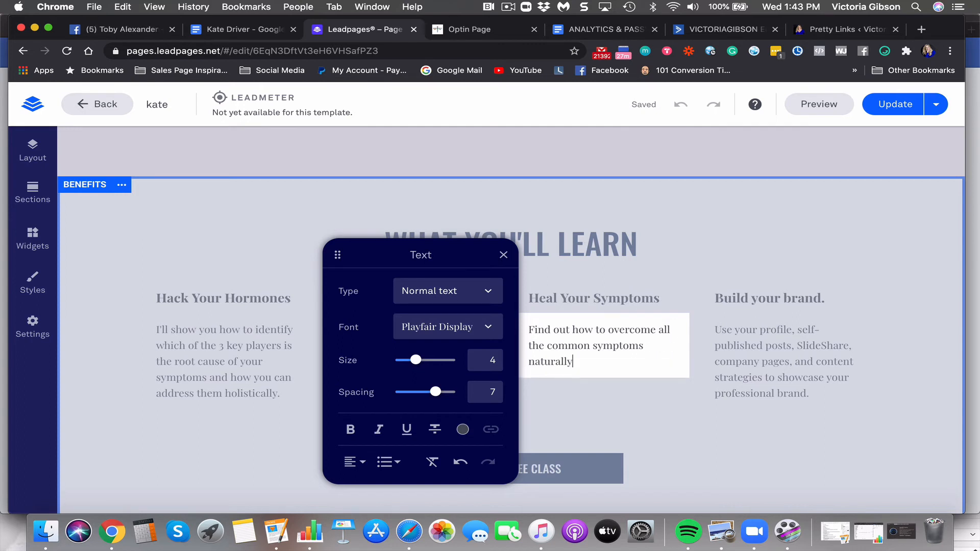
text(. Yes, this inb)
text(lude)
text(s ni)
text(night)
text(sw)
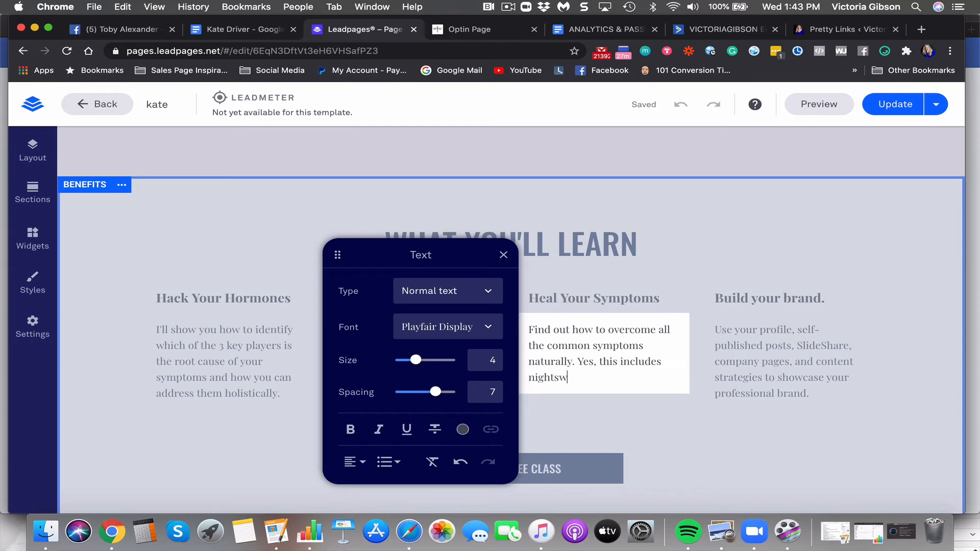
text(eatr, irritiab)
key(BackSpace)
key(BackSpace)
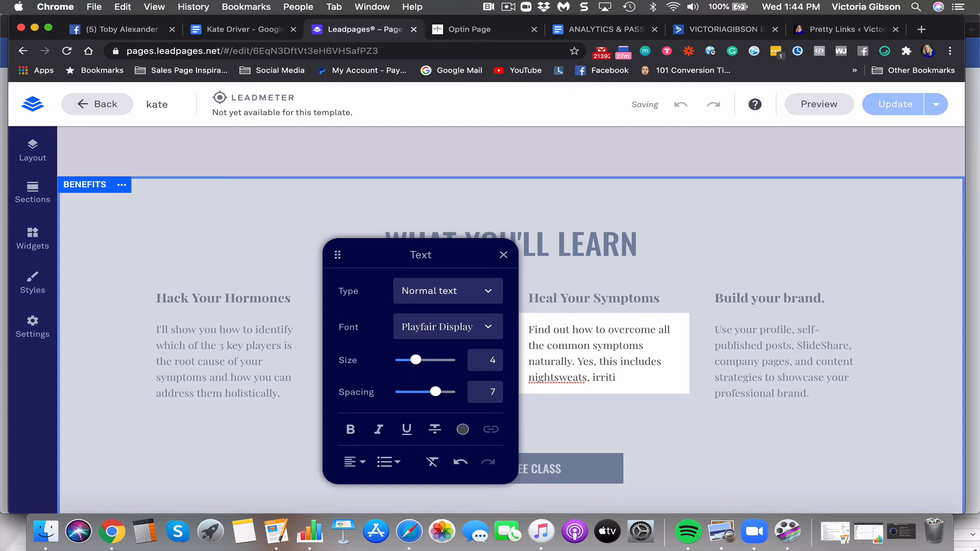
text(bility and)
Fix 'irritability', end the description with 'interrupted sleep', and split 'night sweats'
triple_click(614, 380)
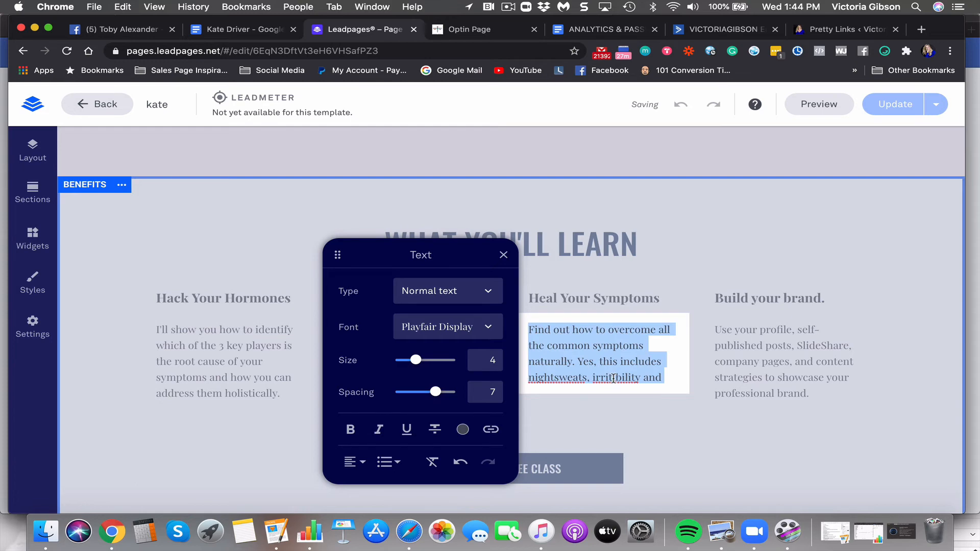
click(613, 379)
key(BackSpace)
text(a)
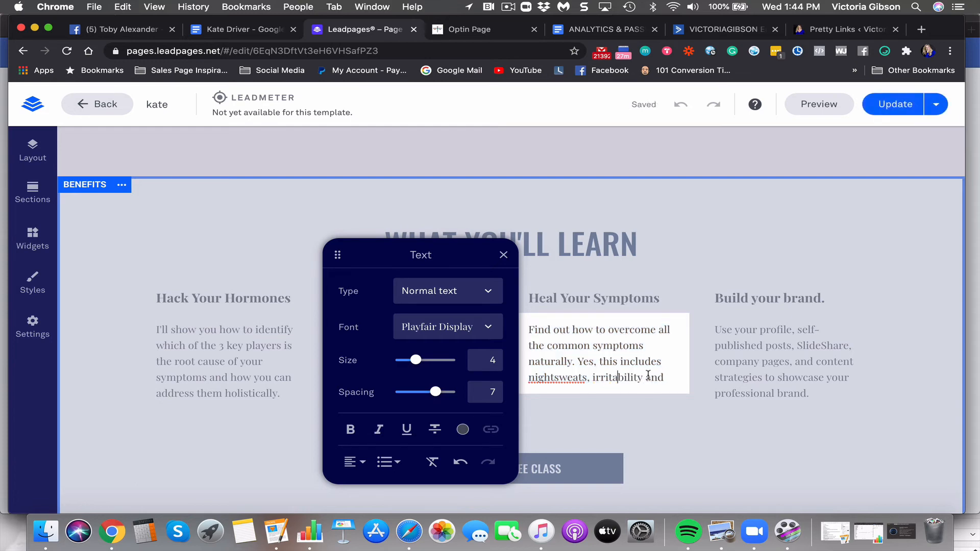
click(650, 380)
text(sl)
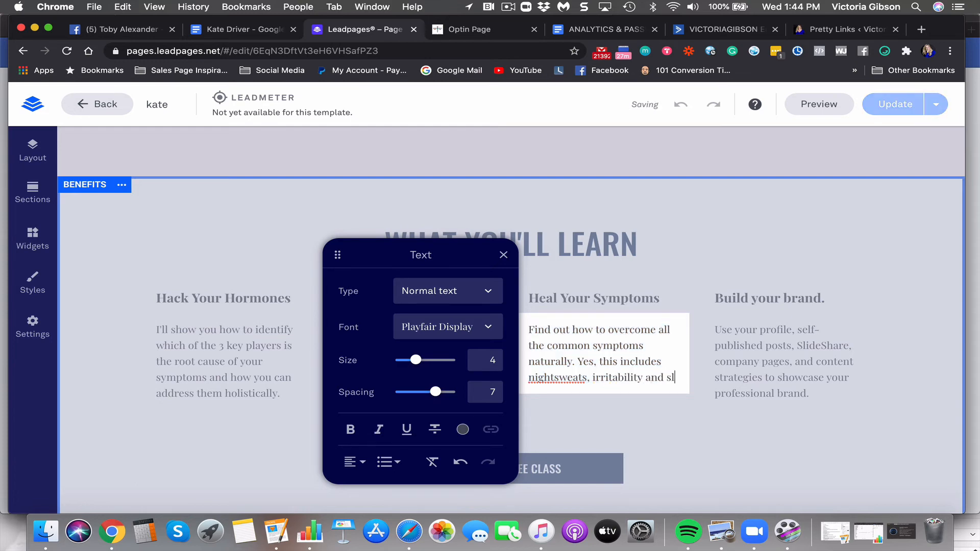
text(eeplessness.)
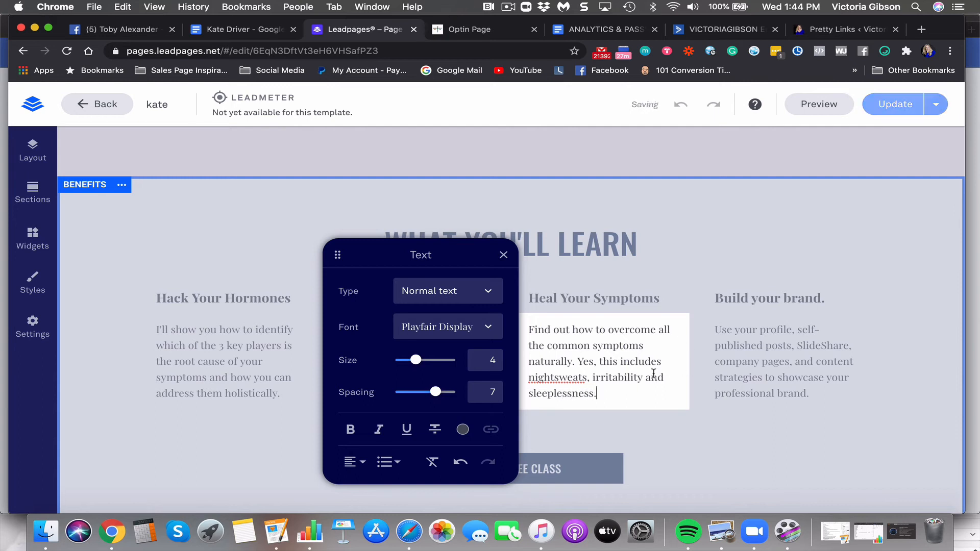
drag(608, 395, 512, 397)
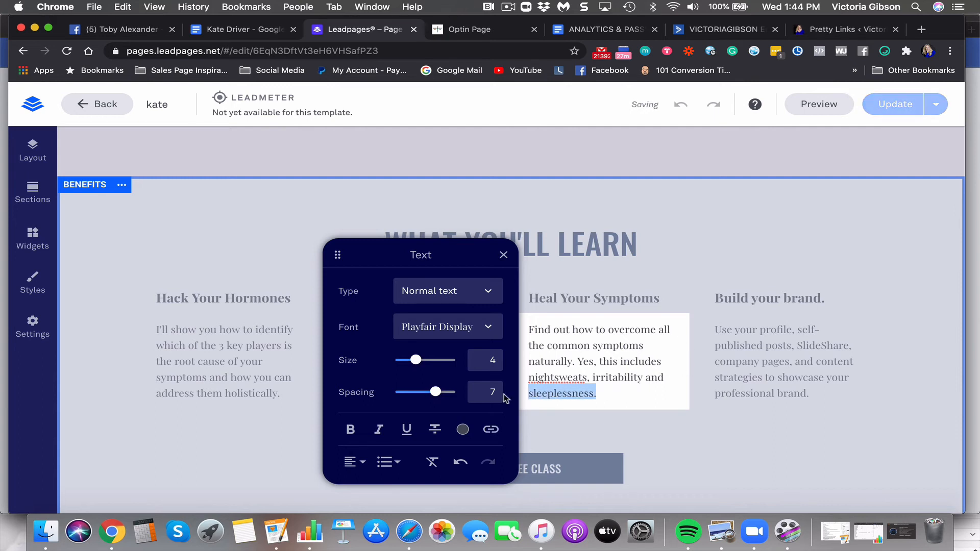
text(interrupted sleep.)
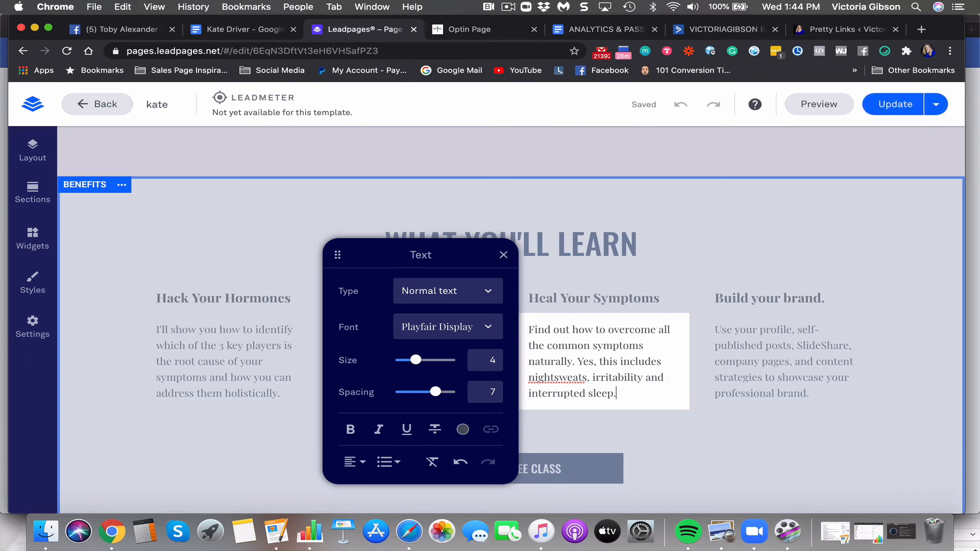
click(554, 378)
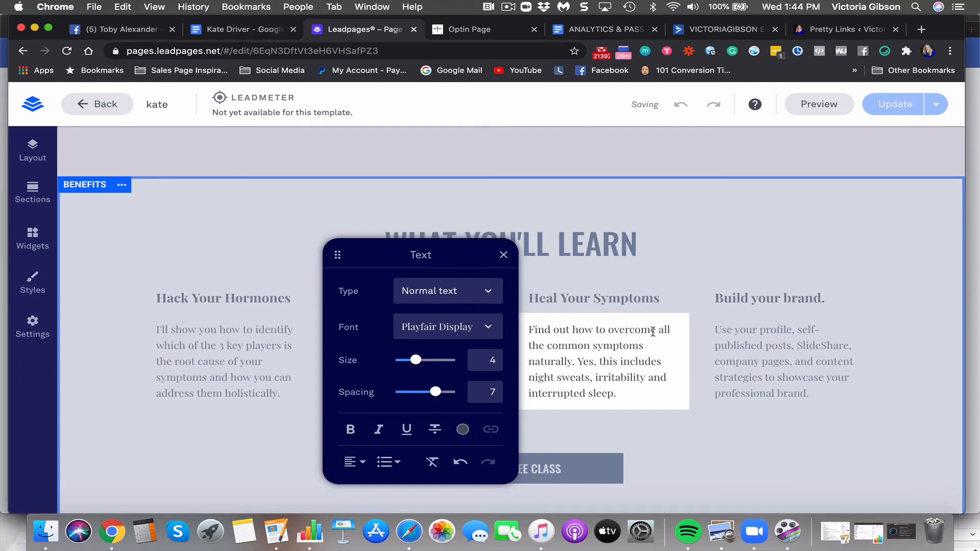
click(503, 255)
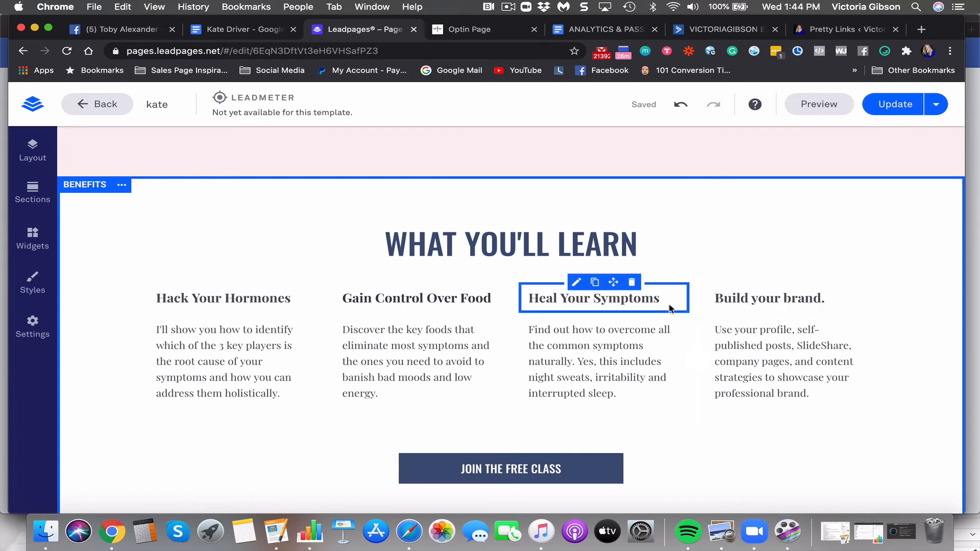
Replace the 'Build your brand.' heading with 'Take Back Your Life'
click(750, 298)
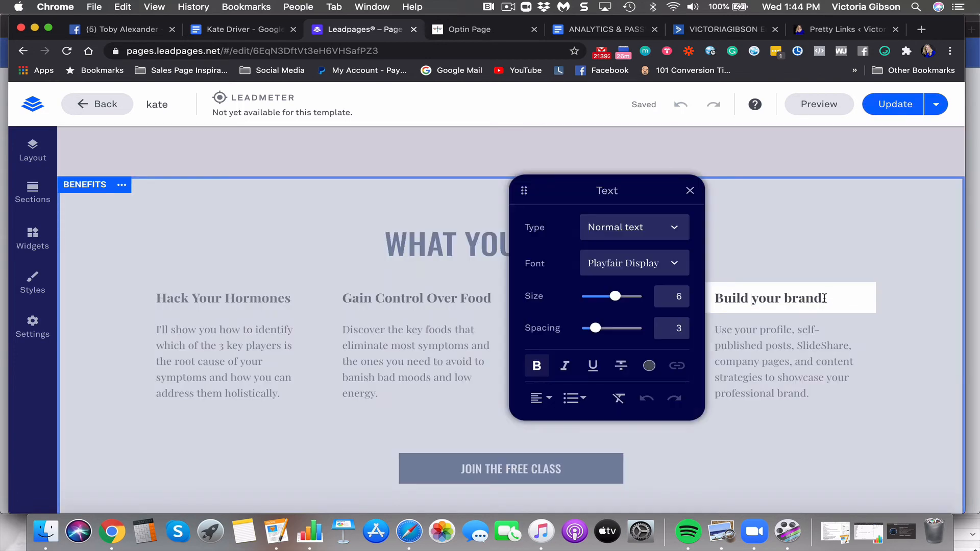
drag(827, 299, 697, 292)
text(R)
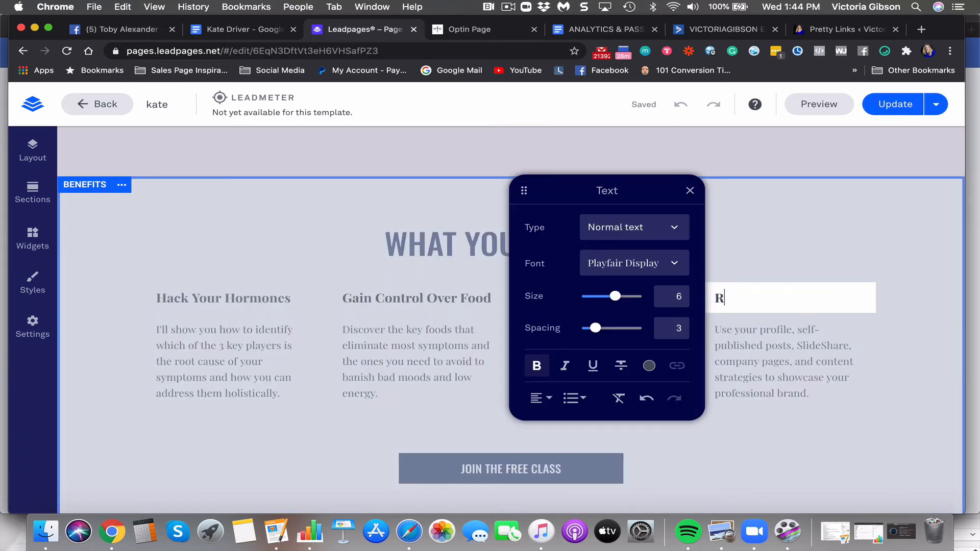
text(egain Your Li)
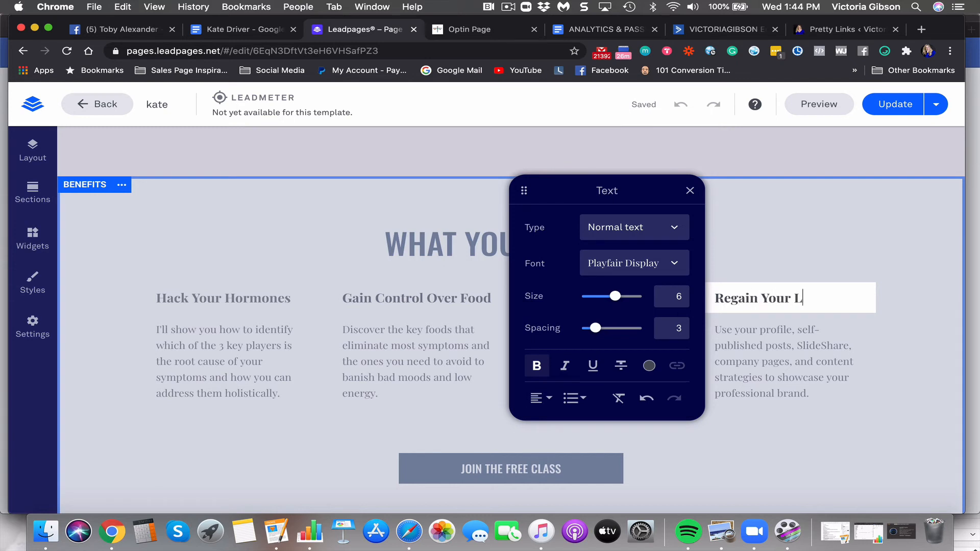
key(BackSpace)
key(BackSpace)
key(BackSpace)
key(BackSpace)
key(BackSpace)
key(BackSpace)
key(BackSpace)
key(BackSpace)
key(BackSpace)
key(BackSpace)
key(BackSpace)
key(BackSpace)
key(BackSpace)
text(Tak)
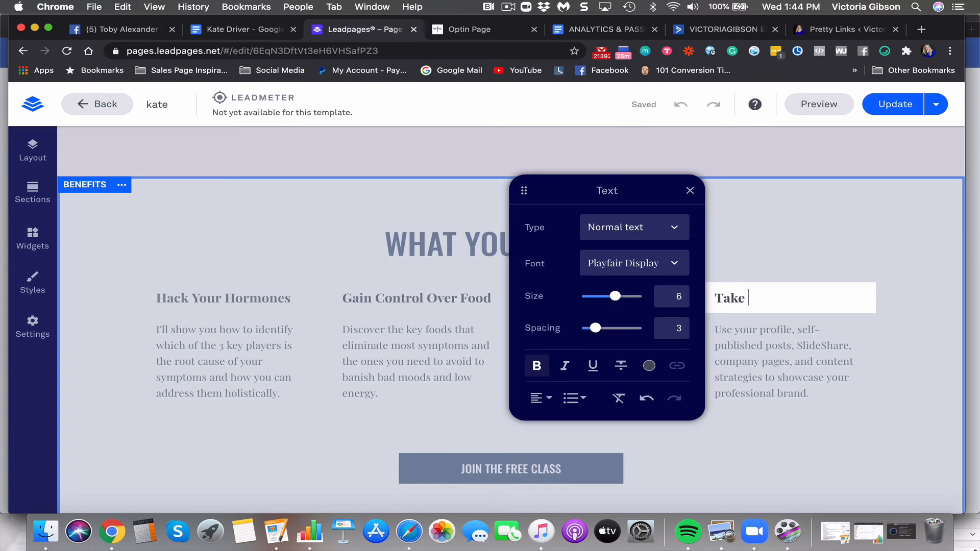
text(e )
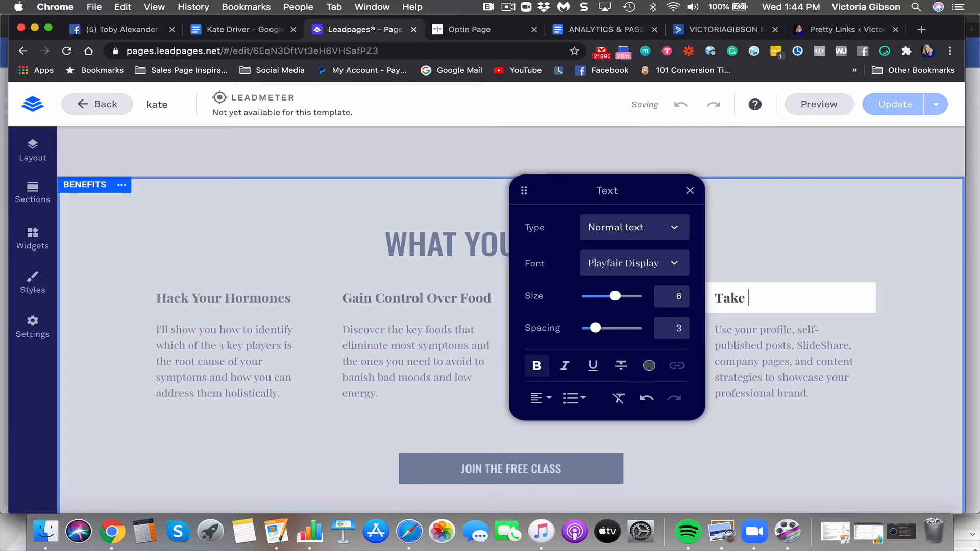
text(Back To)
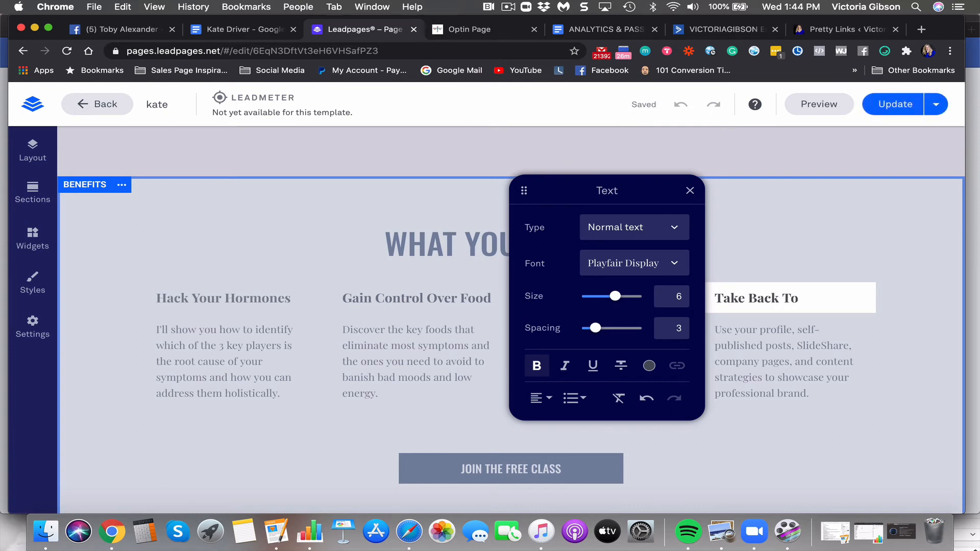
key(BackSpace)
key(BackSpace)
text(Your Life)
Rewrite the fourth description about not being a hostage to your hormones and thriving instead
click(724, 373)
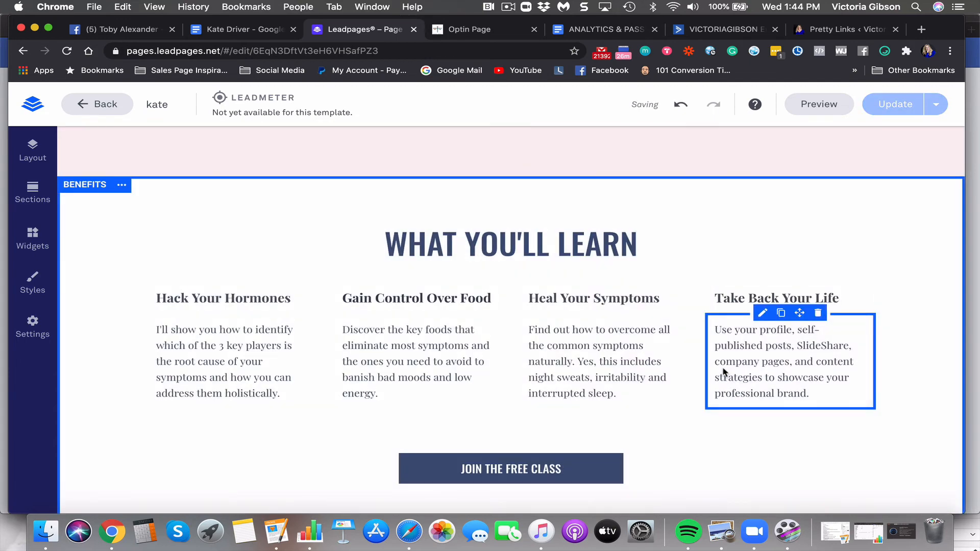
click(812, 383)
drag(816, 397, 715, 329)
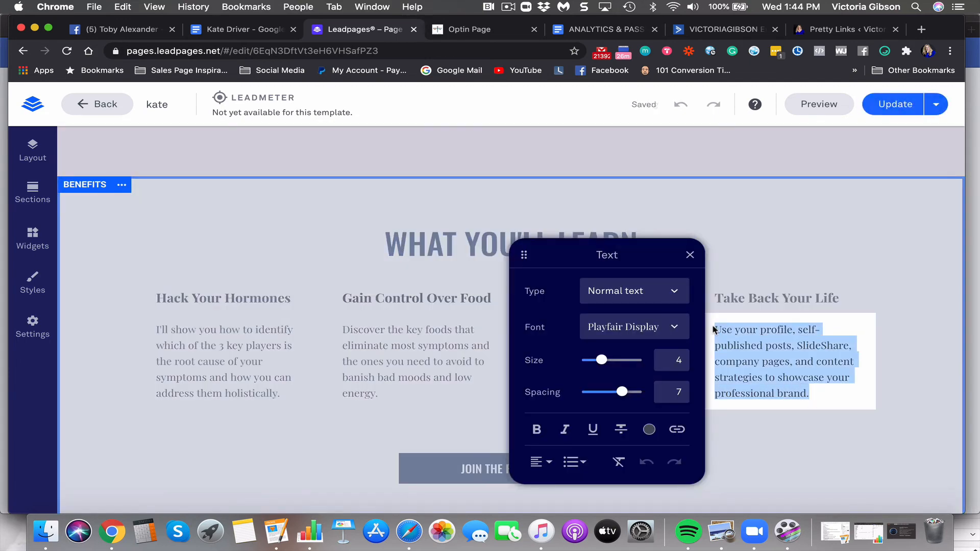
text(Understand )
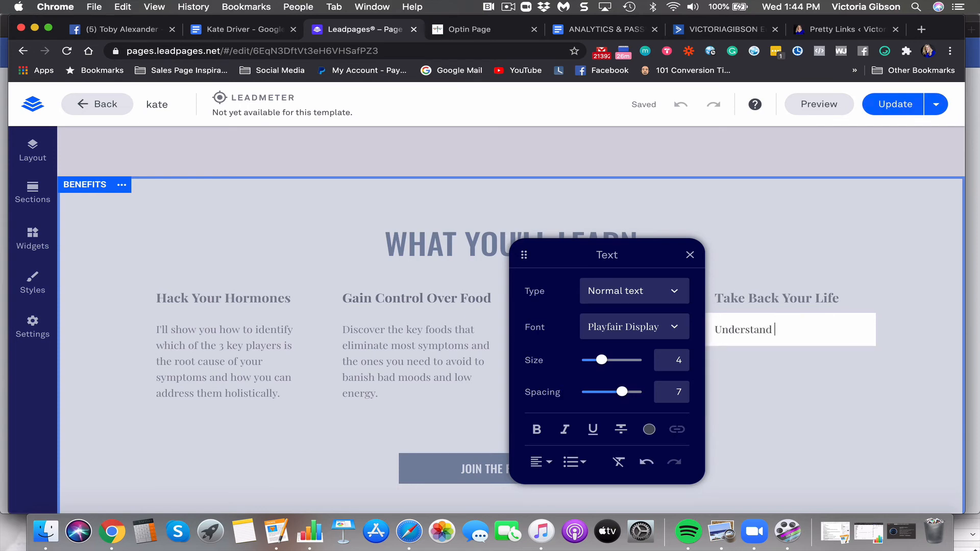
text(why you don't need to be a )
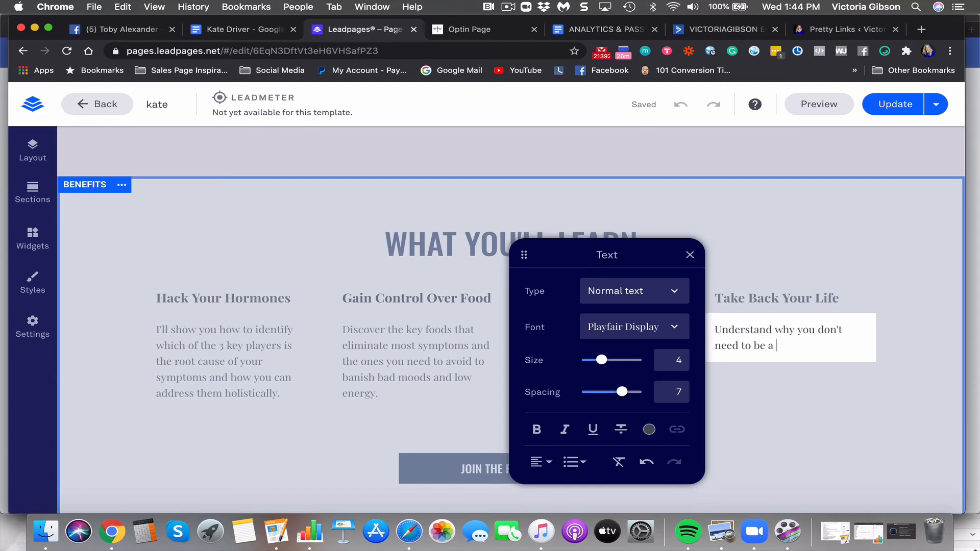
text(hostage to your hormones a)
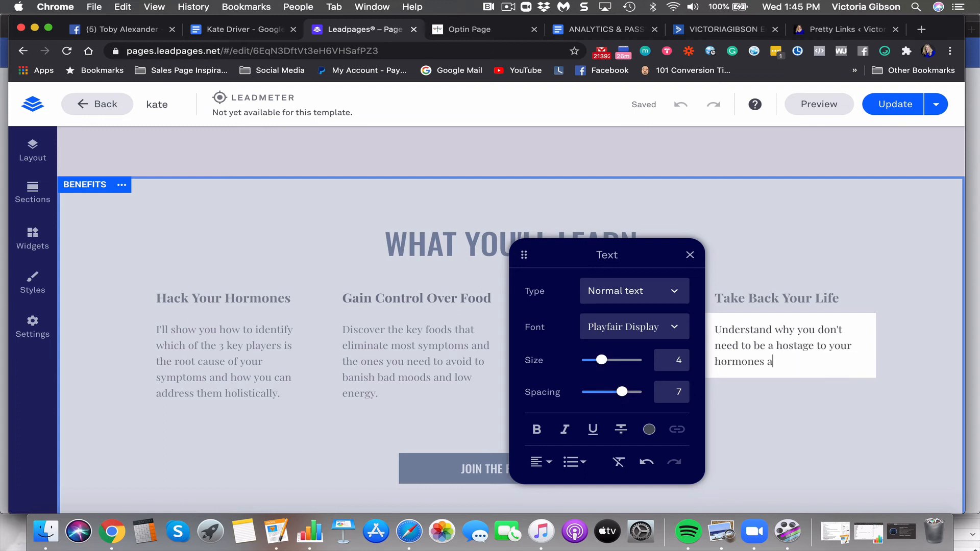
text(nd how instead you can)
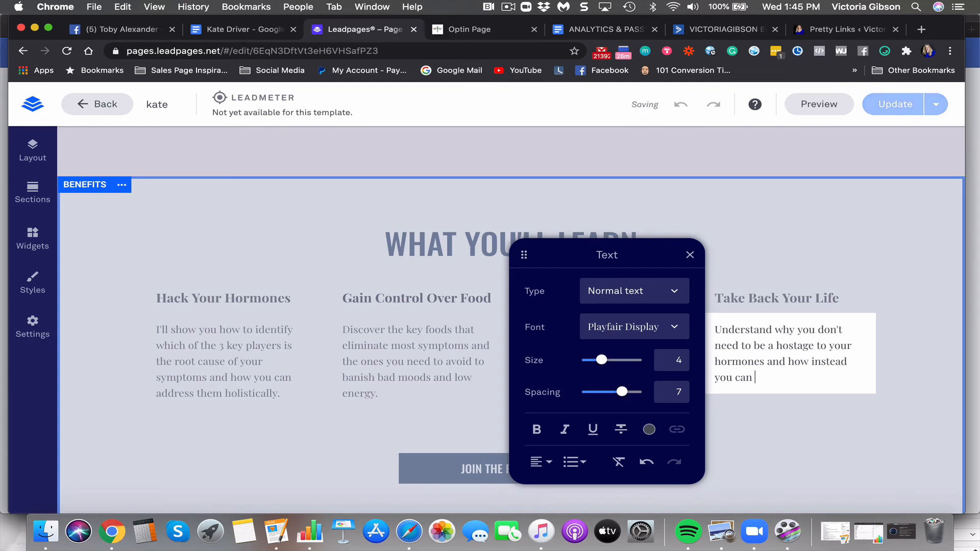
text( thrive)
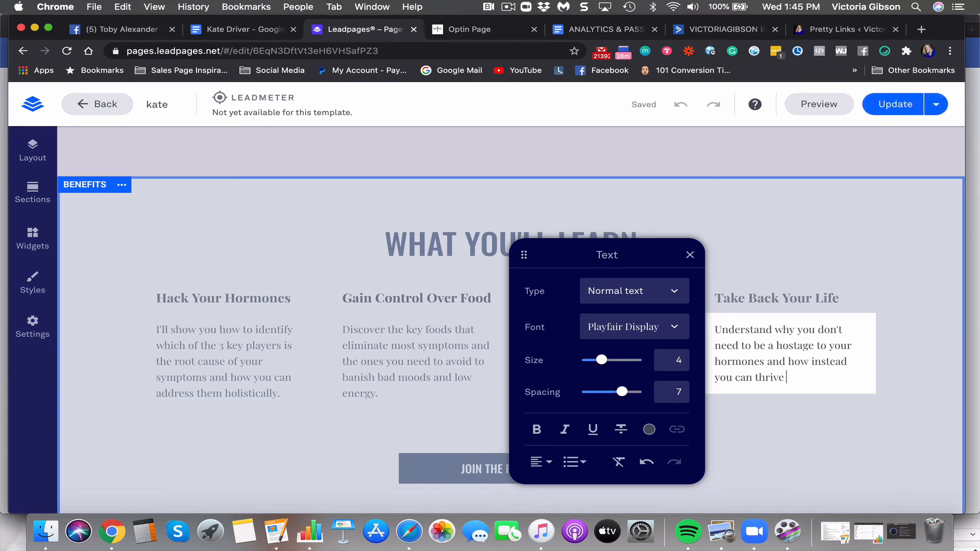
text( through this time)
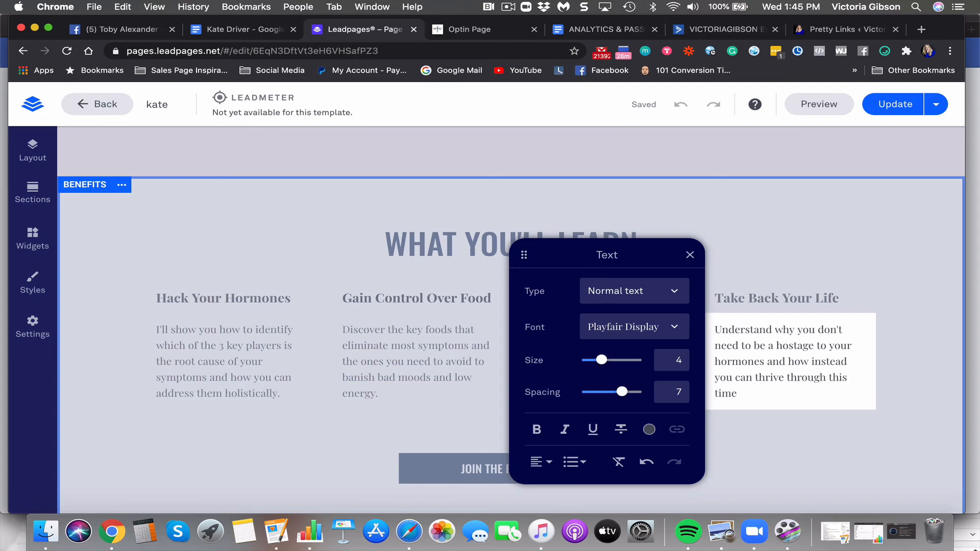
text(.)
click(689, 255)
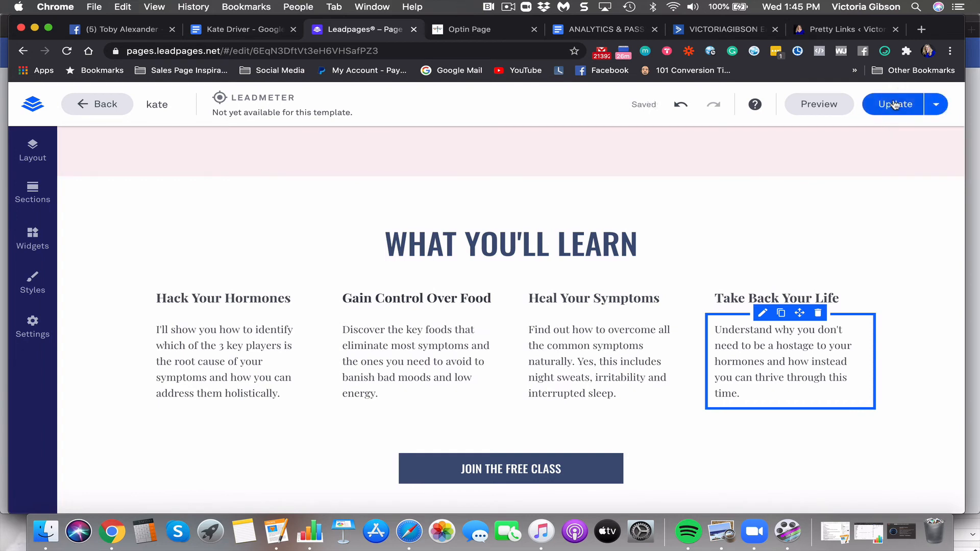
Publish the latest page changes with Update and scroll to the testimonials section
click(894, 105)
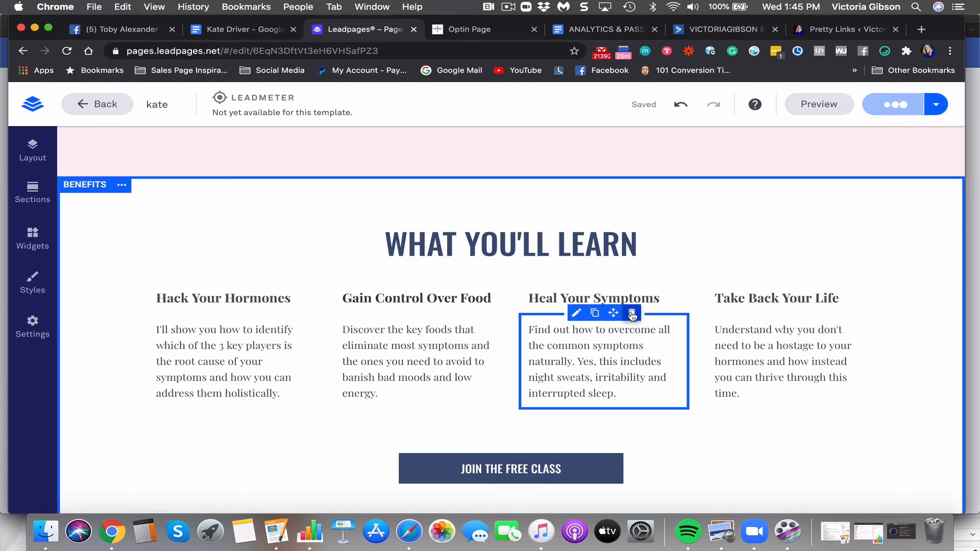
scroll(632, 316, down, 2)
scroll(632, 316, up, 2)
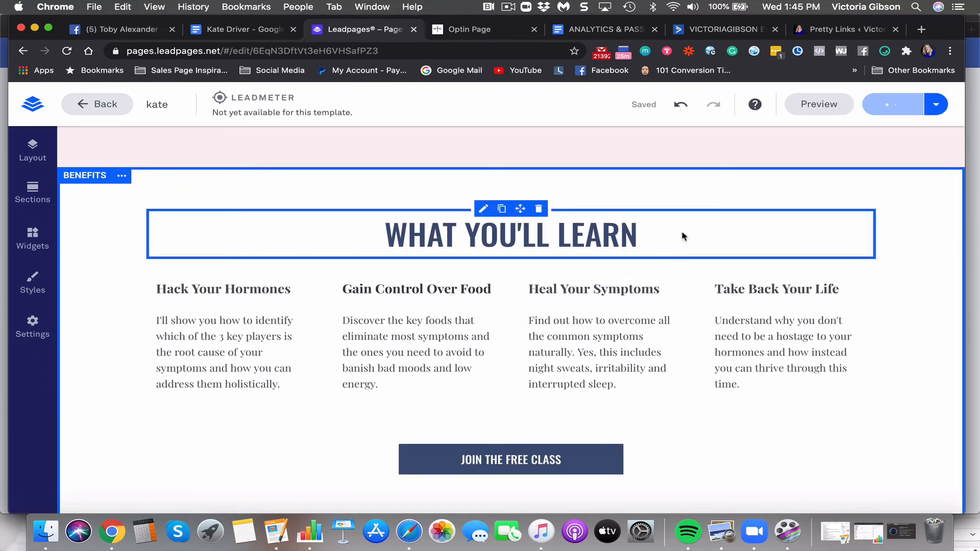
scroll(684, 236, up, 8)
scroll(683, 236, down, 3)
scroll(684, 237, up, 2)
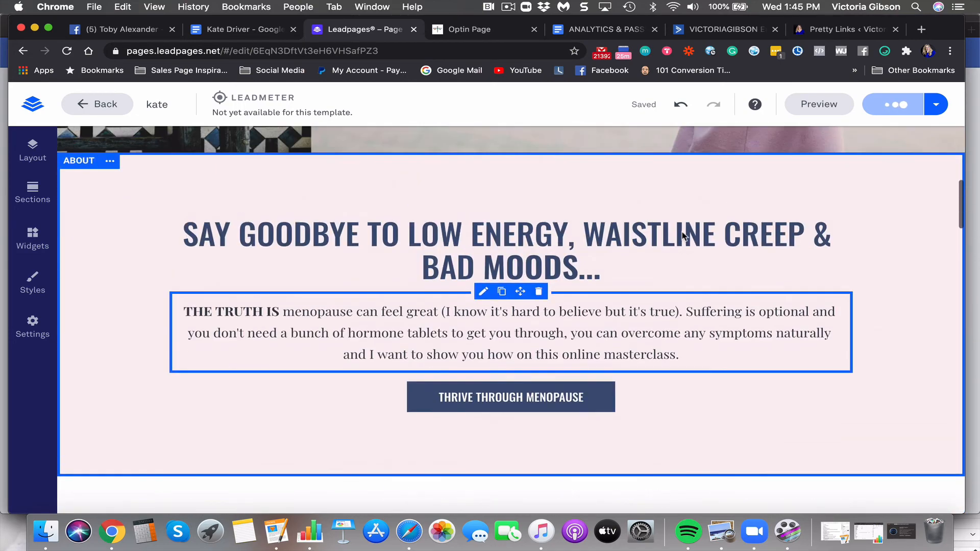
scroll(684, 236, down, 2)
scroll(683, 236, up, 7)
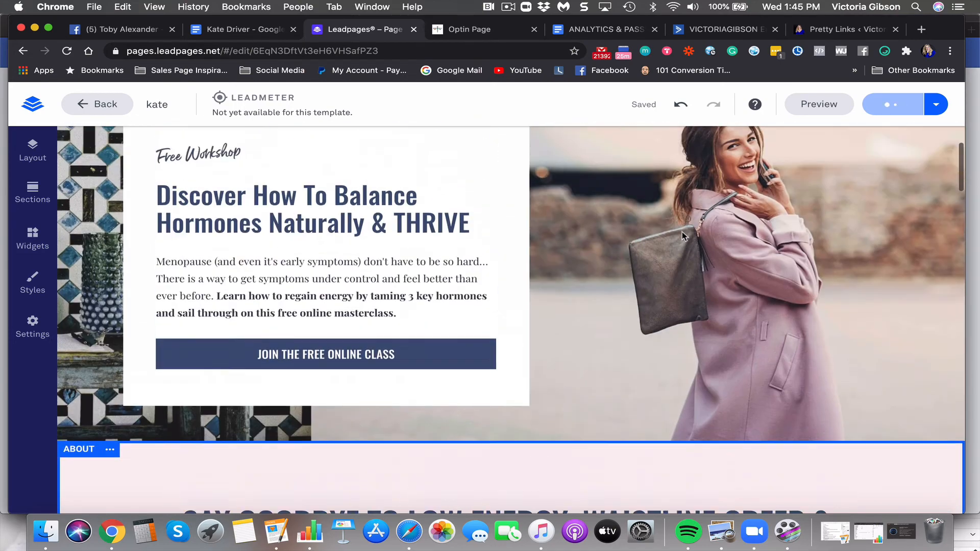
scroll(683, 236, down, 10)
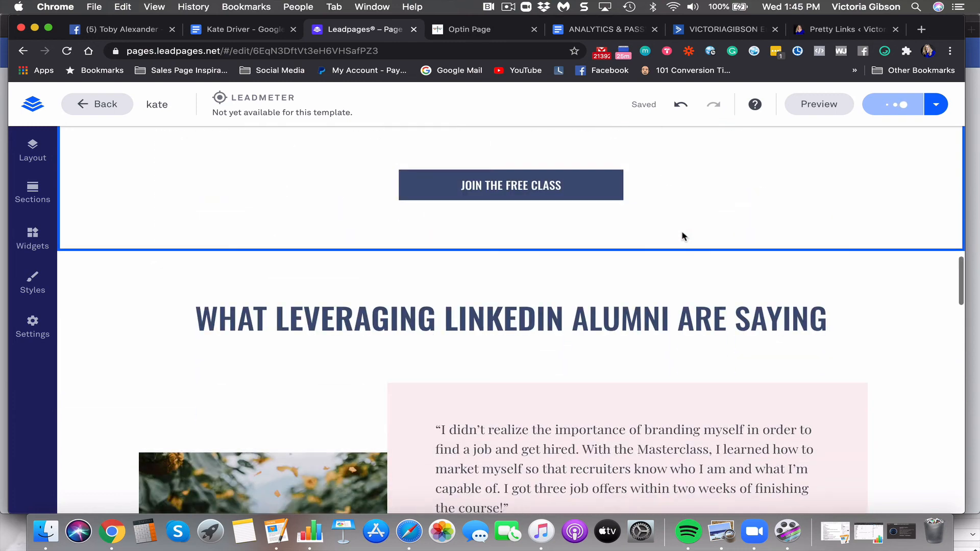
scroll(683, 236, down, 3)
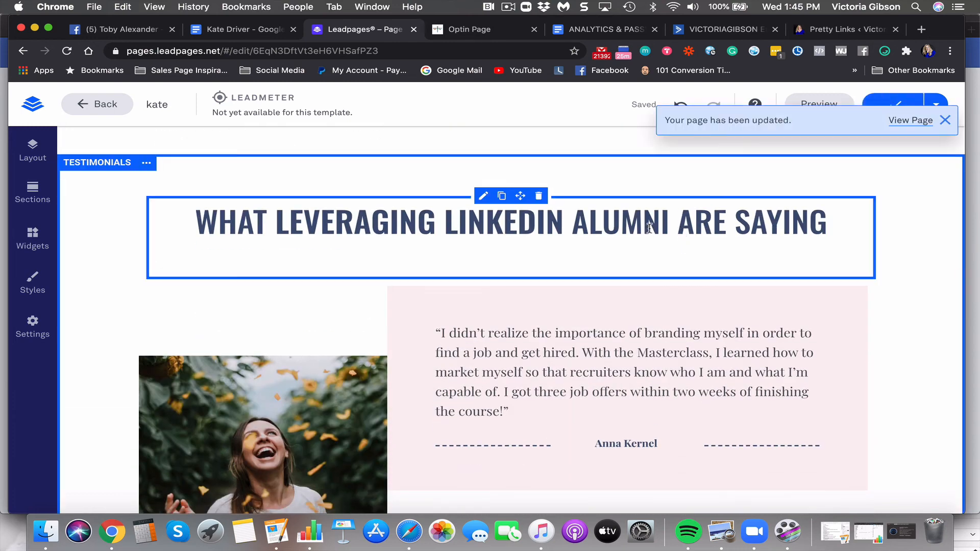
scroll(667, 317, down, 4)
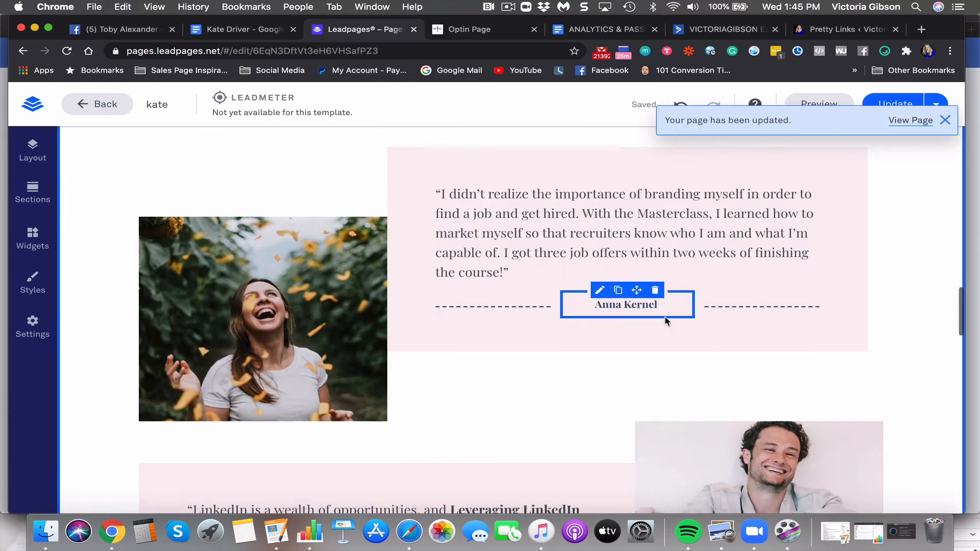
scroll(666, 321, up, 2)
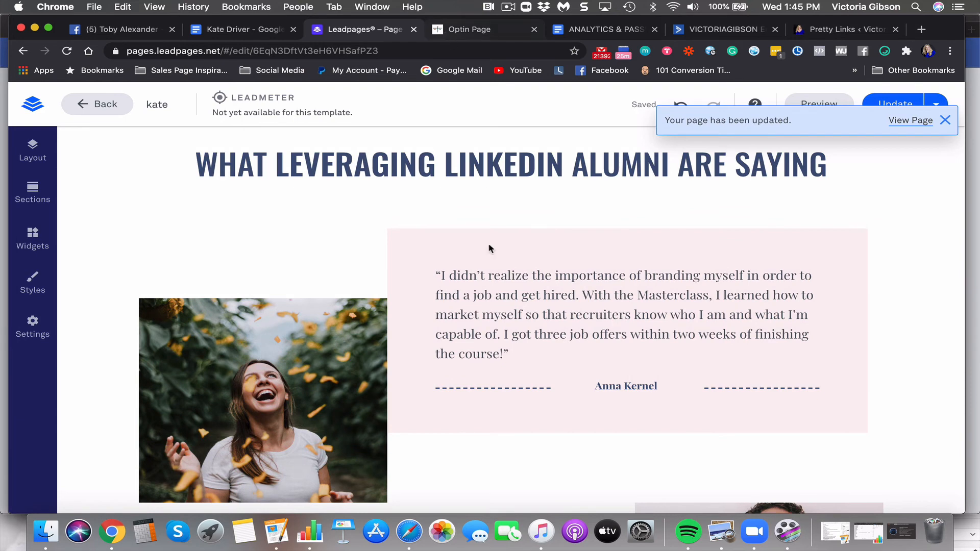
scroll(485, 320, down, 5)
scroll(474, 296, up, 7)
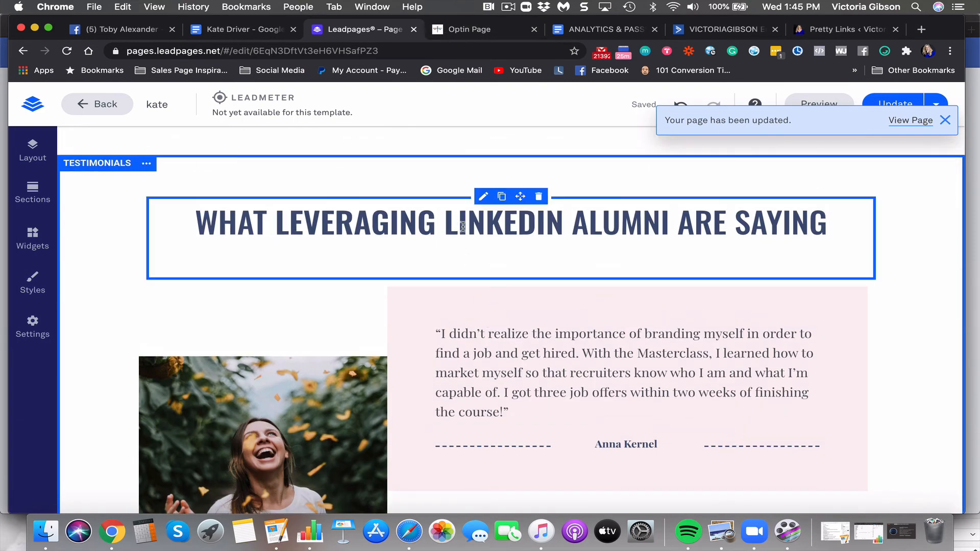
Replace 'LEVERAGING LINKEDIN ALUMNI' with 'OTHER WOMEN' so the heading reads 'WHAT OTHER WOMEN ARE SAYING'
click(462, 227)
double_click(794, 222)
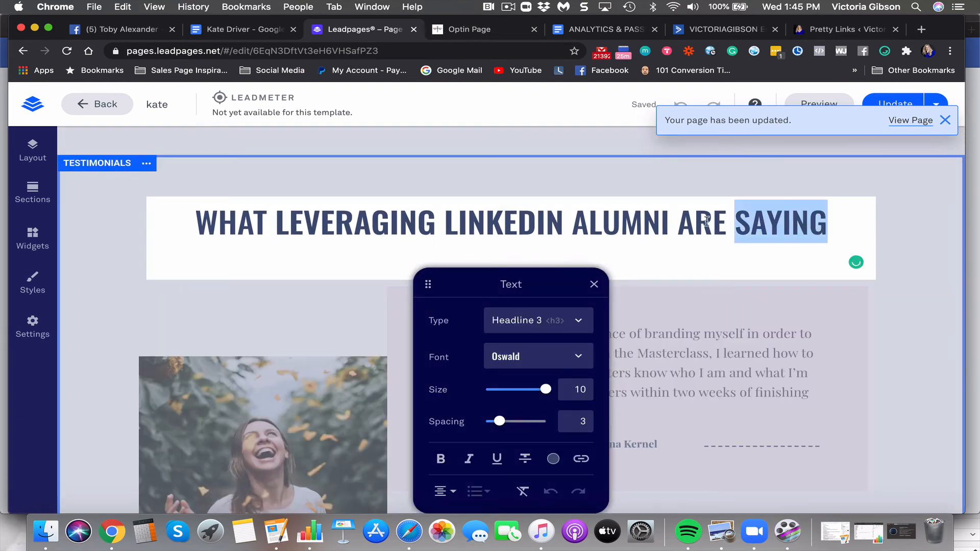
drag(671, 223, 142, 246)
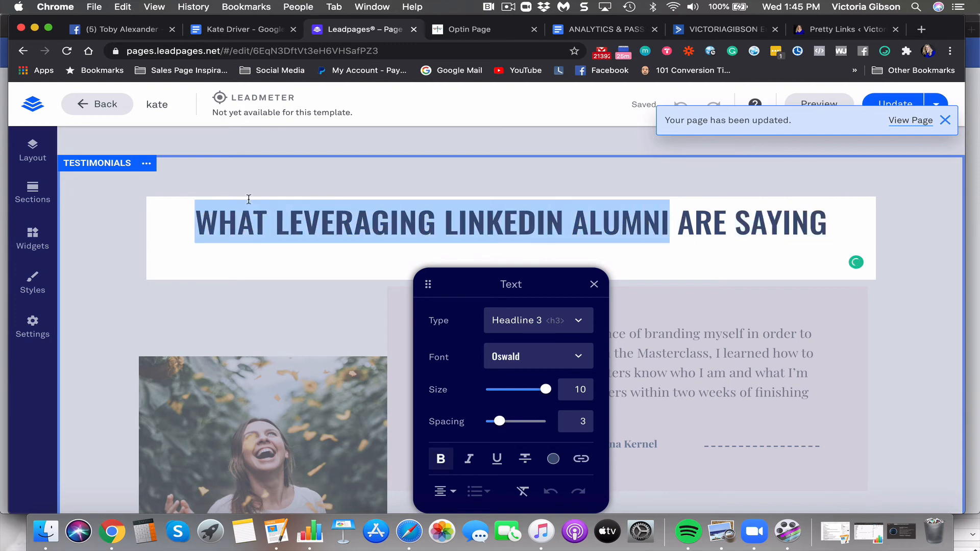
drag(673, 222, 320, 211)
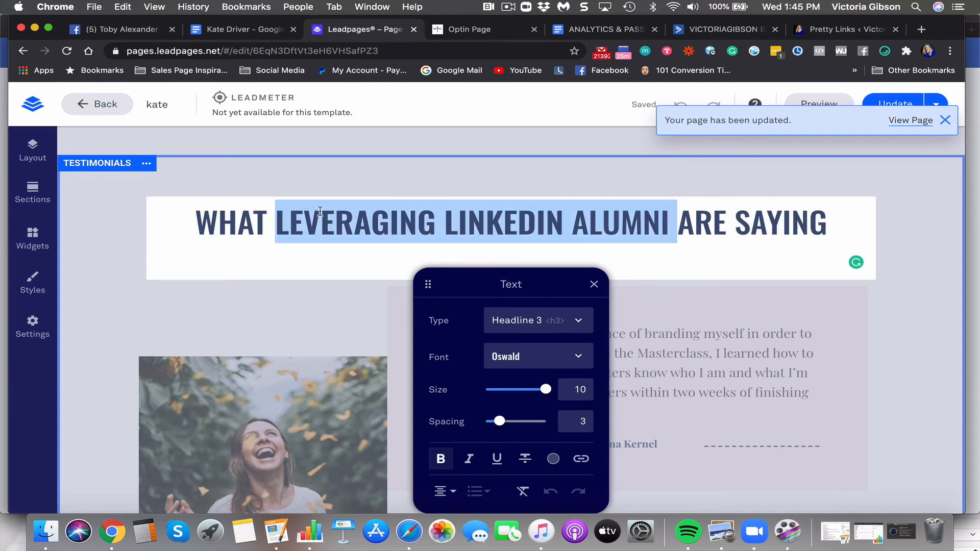
text(other)
key(BackSpace)
key(BackSpace)
key(BackSpace)
key(BackSpace)
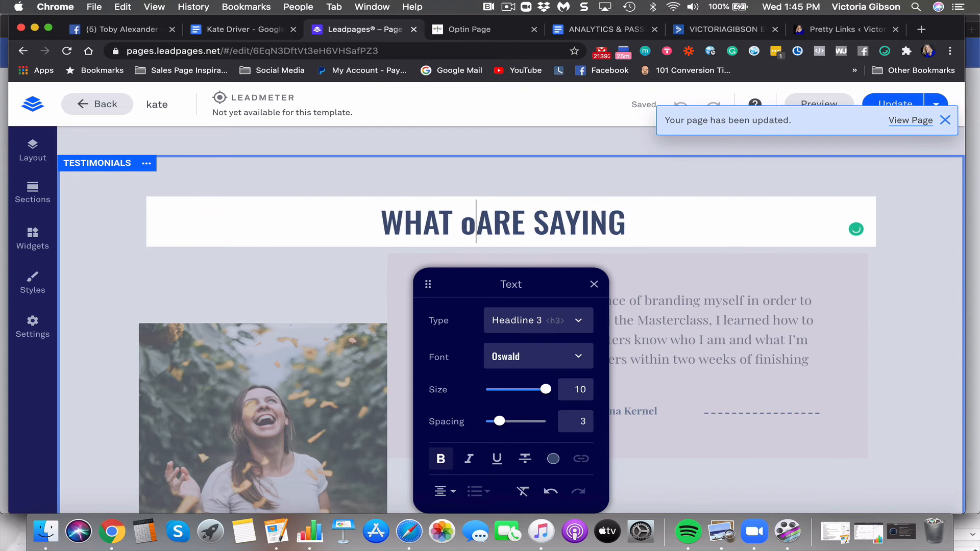
text(OTHER WOMEN)
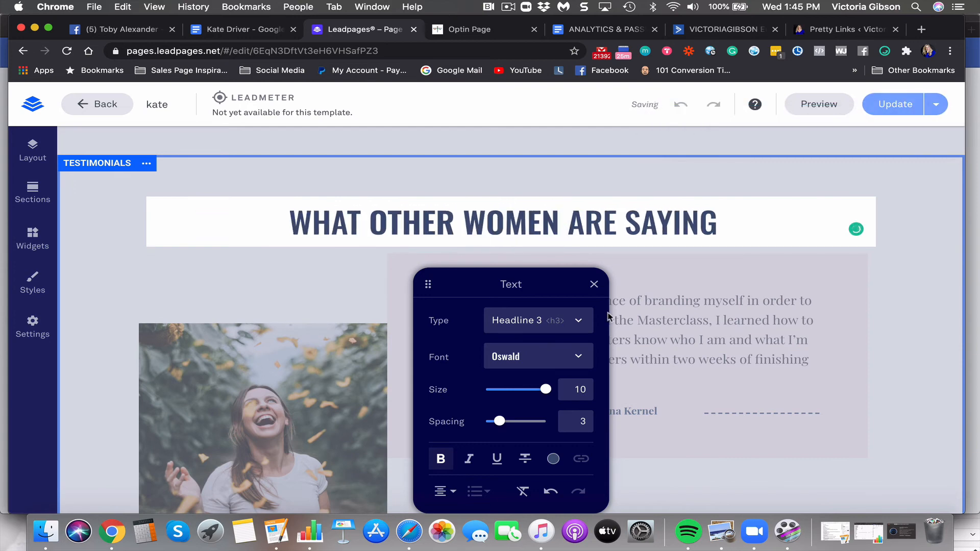
click(638, 335)
scroll(638, 335, down, 10)
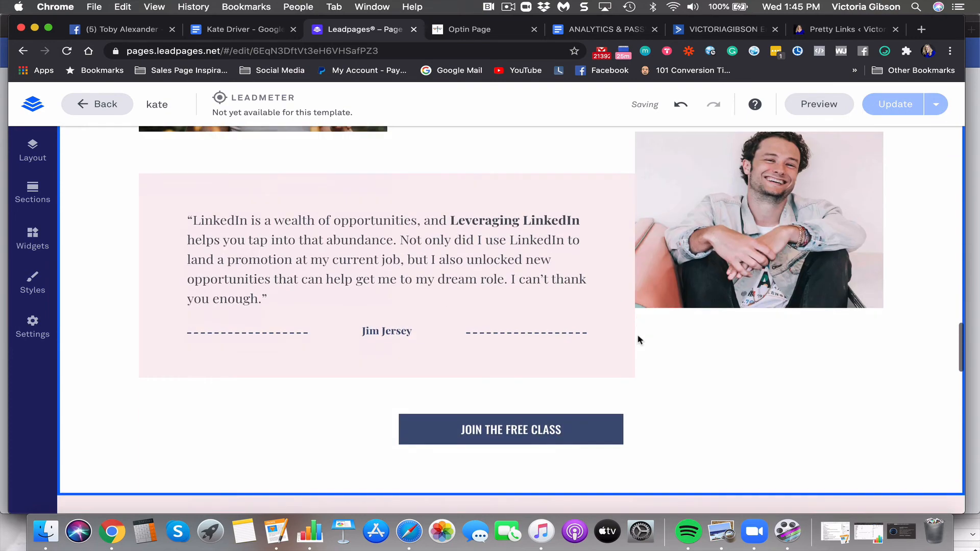
Replace 'THE HOSTESS' with 'YOUR GUIDE' in the About the Host heading
scroll(545, 338, down, 5)
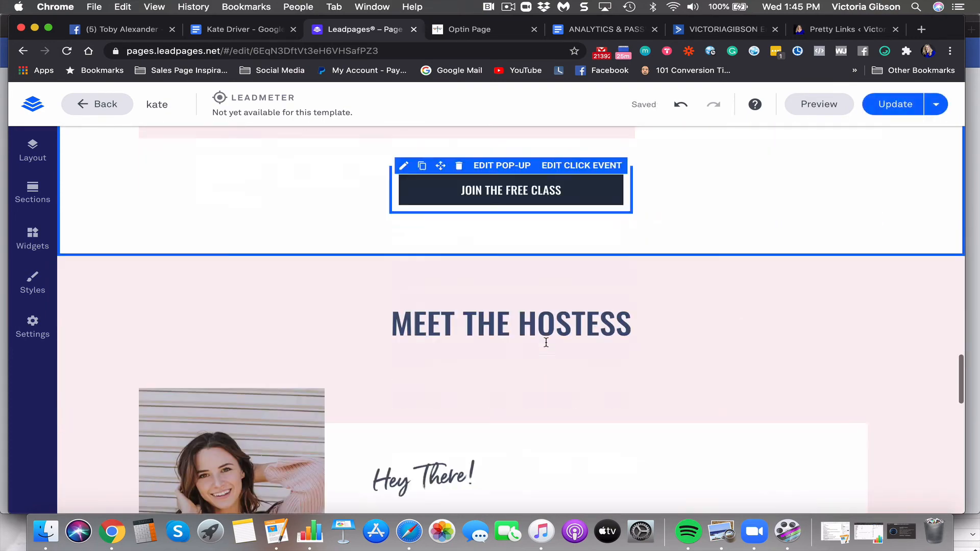
click(557, 250)
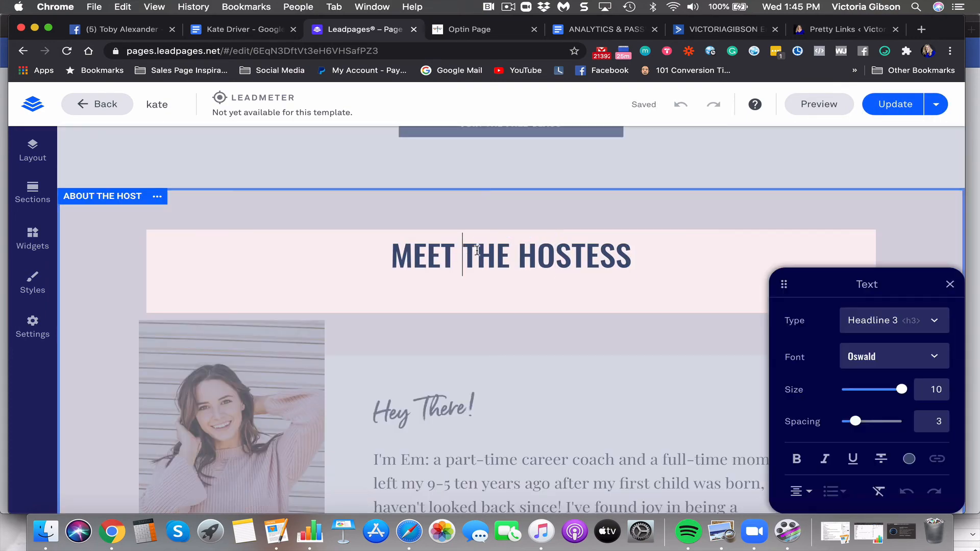
drag(476, 250, 691, 251)
text(YOUR GUI)
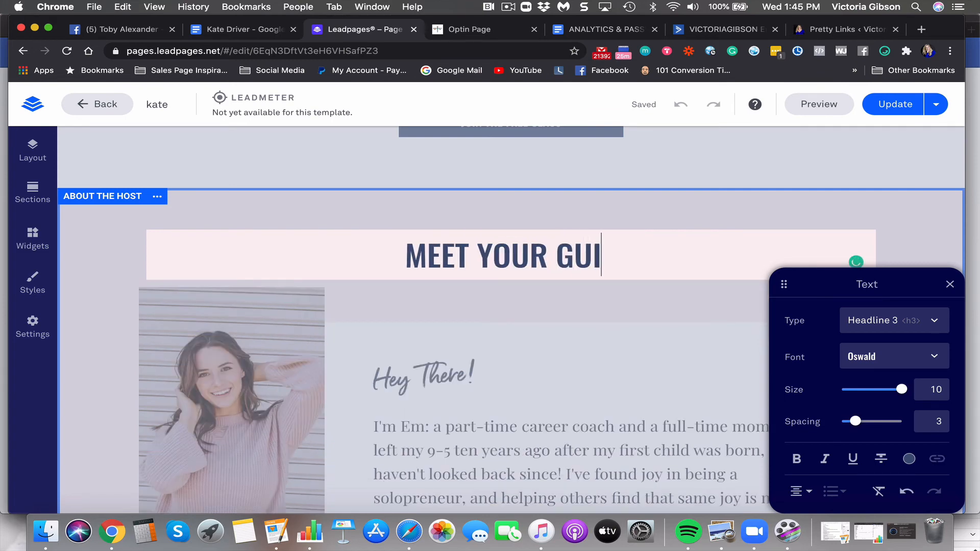
key(BackSpace)
key(BackSpace)
key(BackSpace)
text(ME)
key(BackSpace)
key(BackSpace)
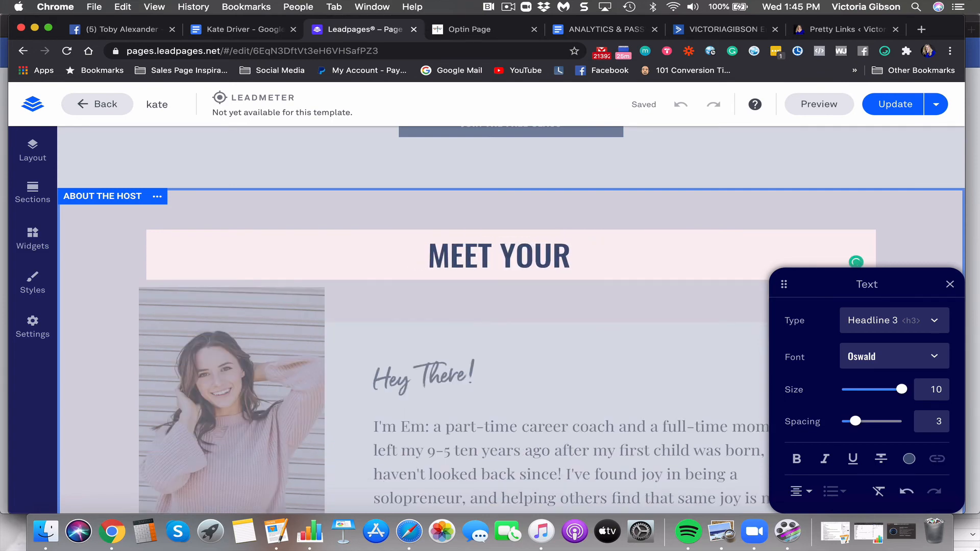
text(GUIDE)
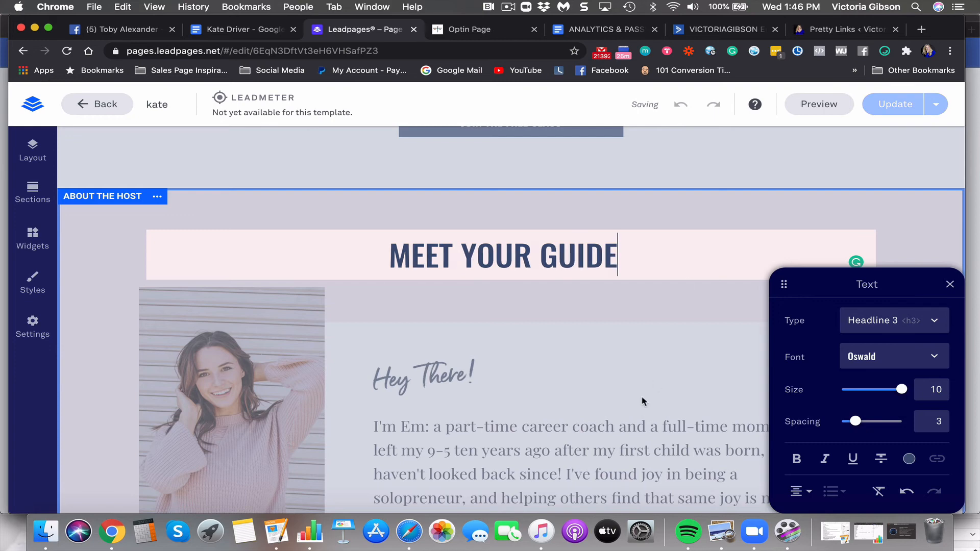
scroll(640, 404, down, 2)
click(590, 366)
scroll(589, 363, down, 4)
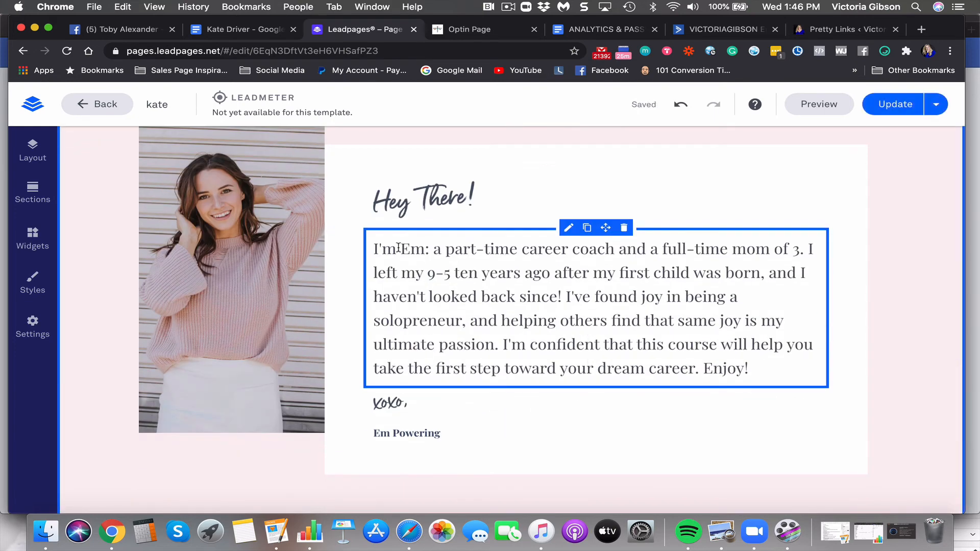
Enter the host's full name at the start of the intro paragraph
click(420, 248)
drag(425, 249, 409, 248)
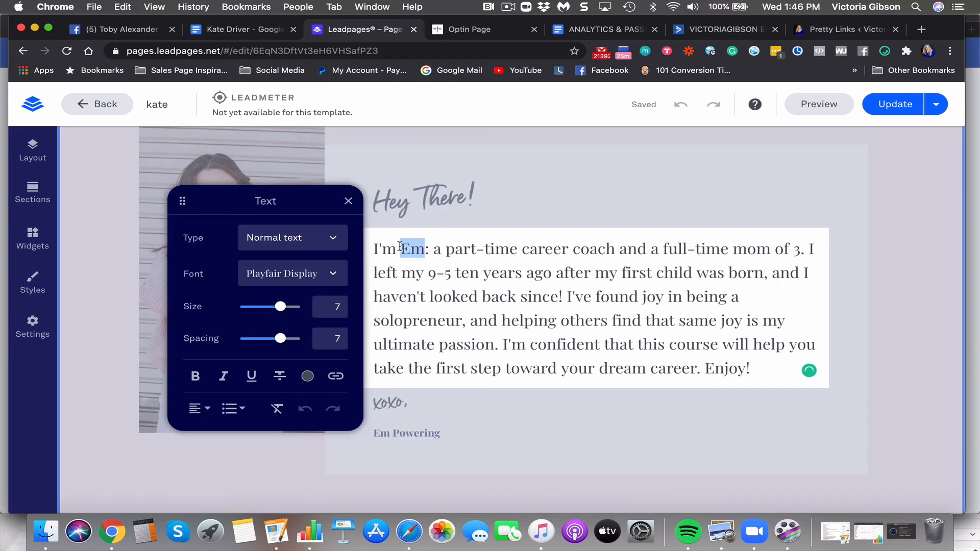
text(KATE)
key(BackSpace)
key(BackSpace)
key(BackSpace)
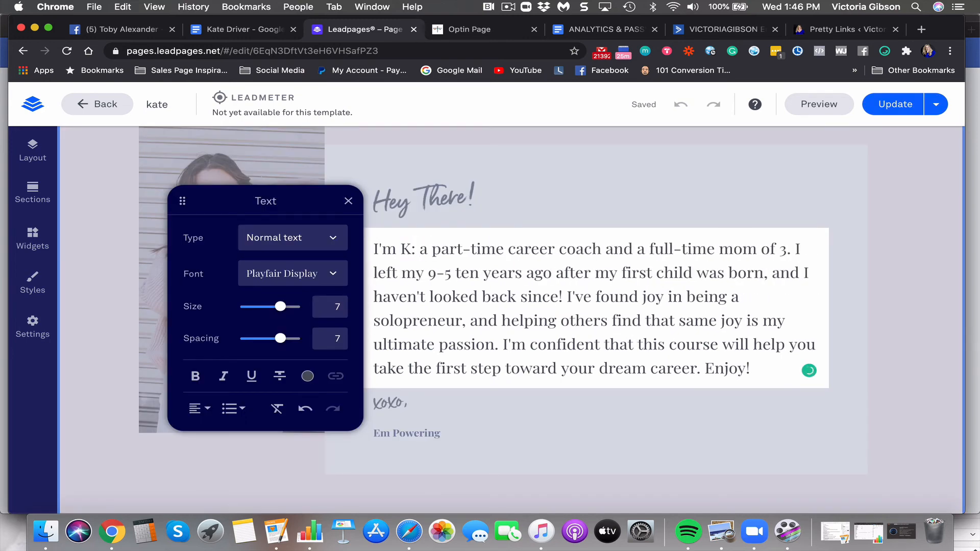
key(BackSpace)
click(347, 202)
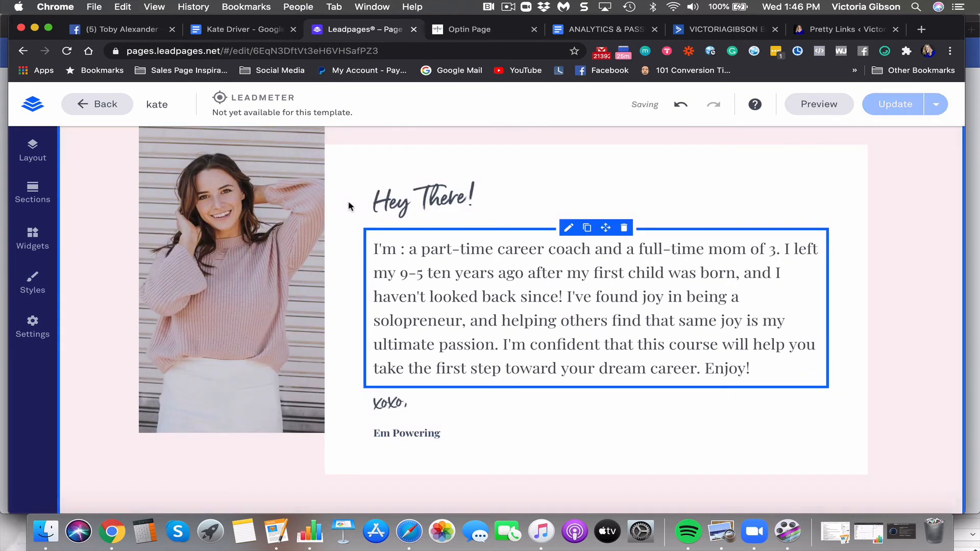
click(401, 248)
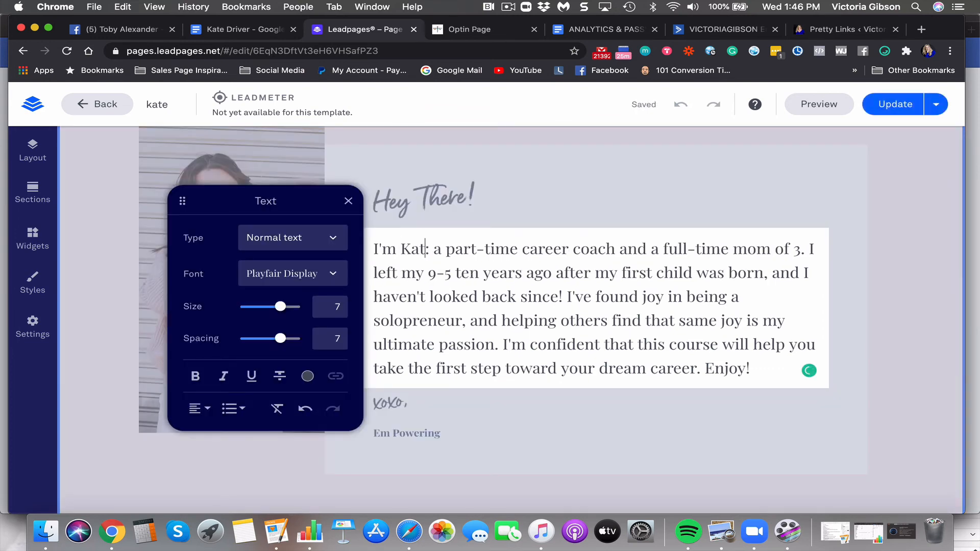
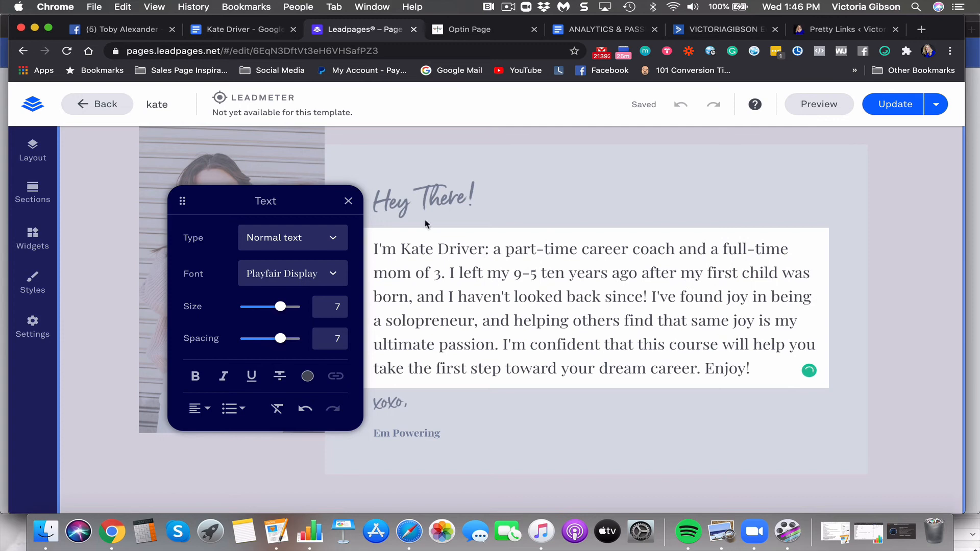
Replace the career coach text with the naturopath intro, managing menopause without HRT or bio-identical hormones
drag(504, 248, 431, 263)
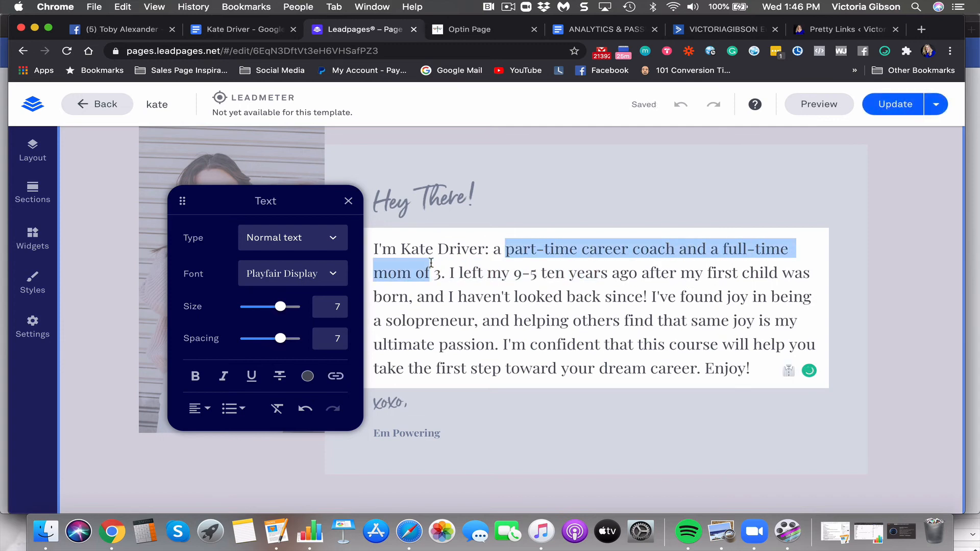
text(naturopath a)
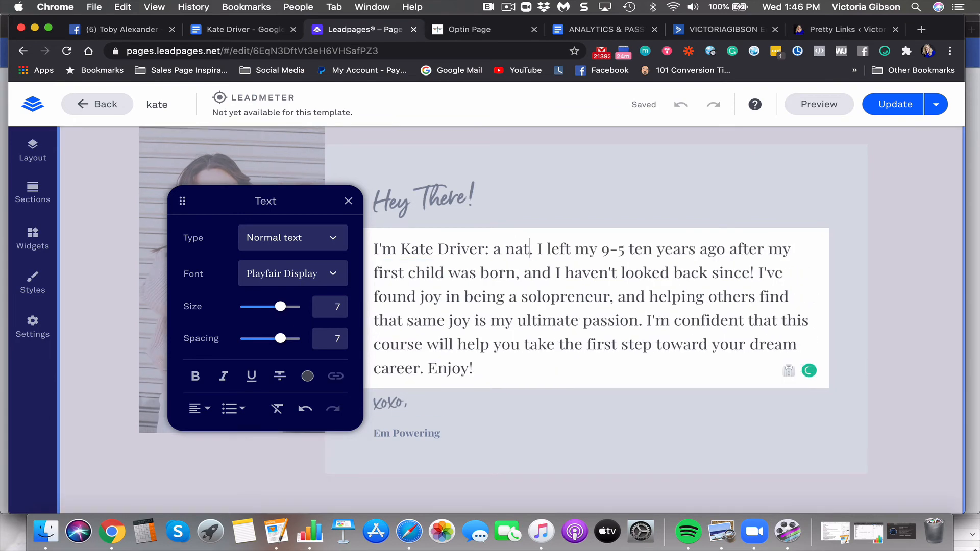
text(nd )
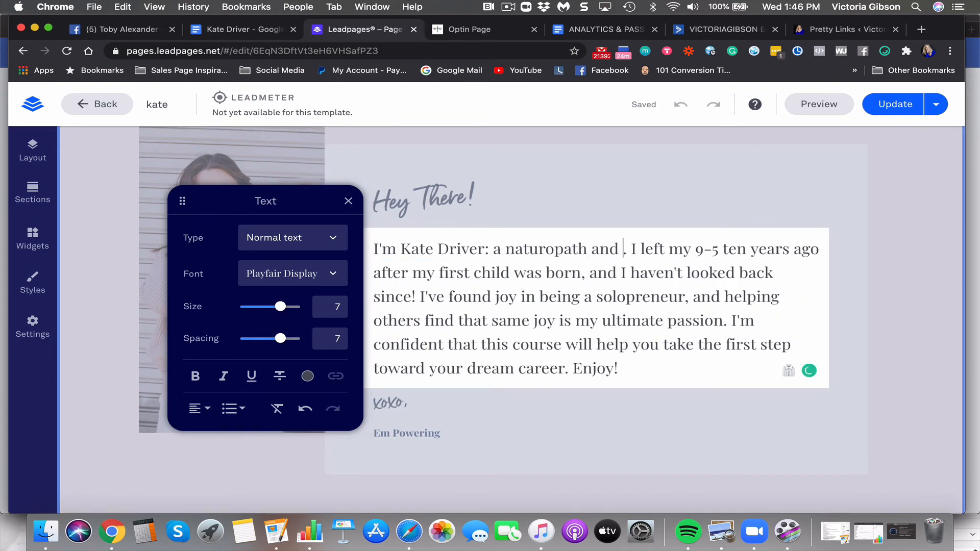
text(thriove)
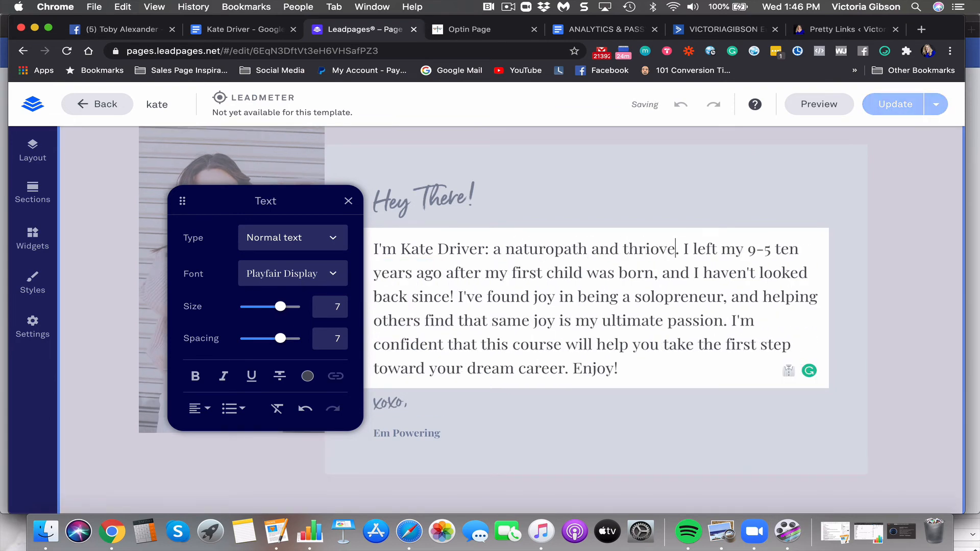
key(BackSpace)
key(BackSpace)
key(BackSpace)
text(ver throu)
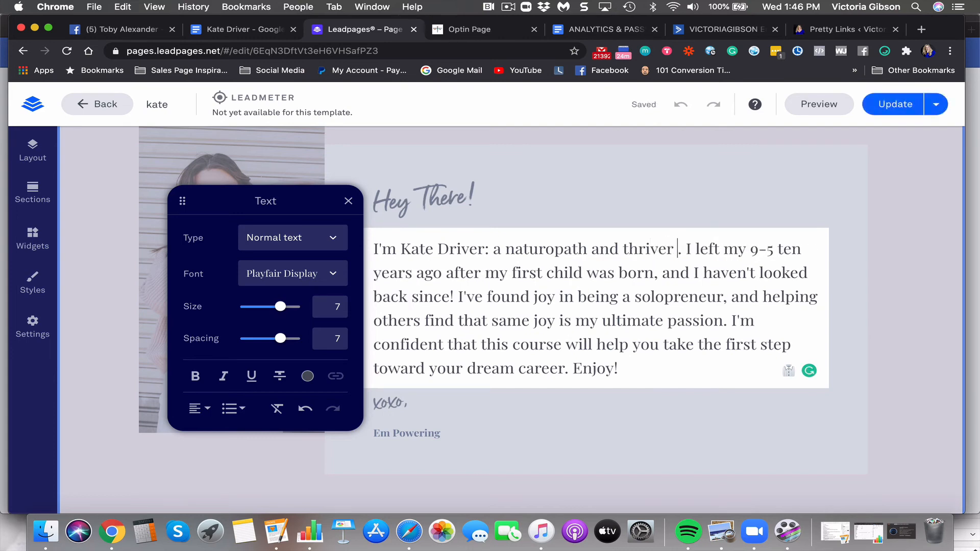
text(gh menopause. I )
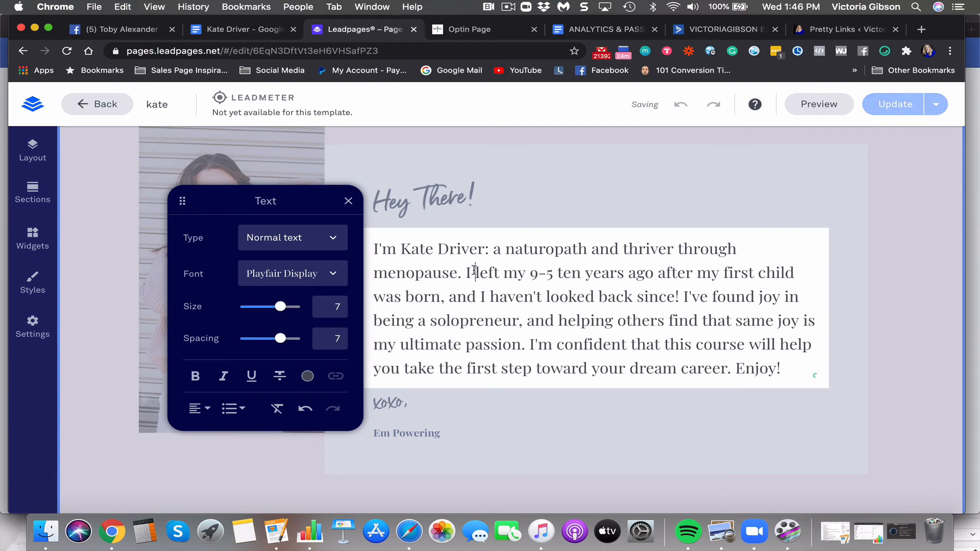
text(firmly believ)
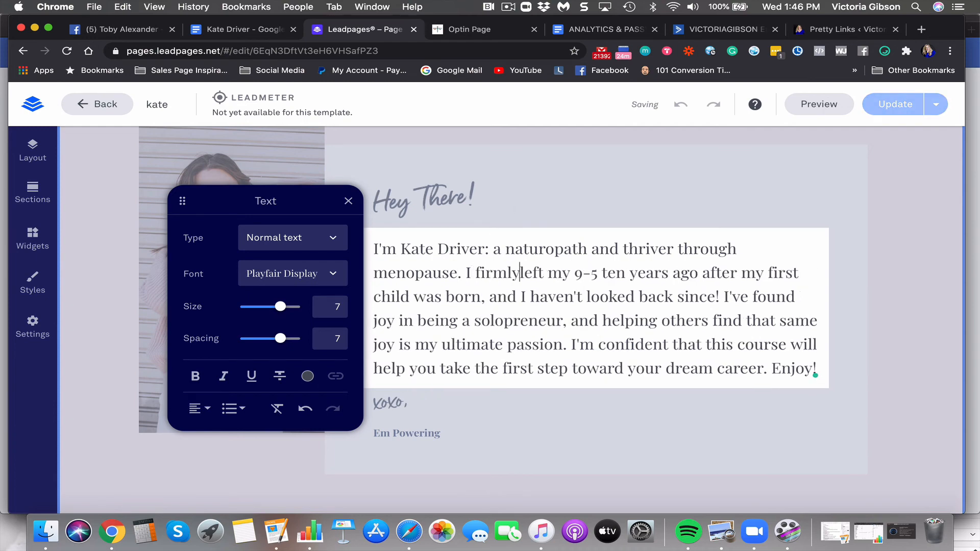
text(e this )
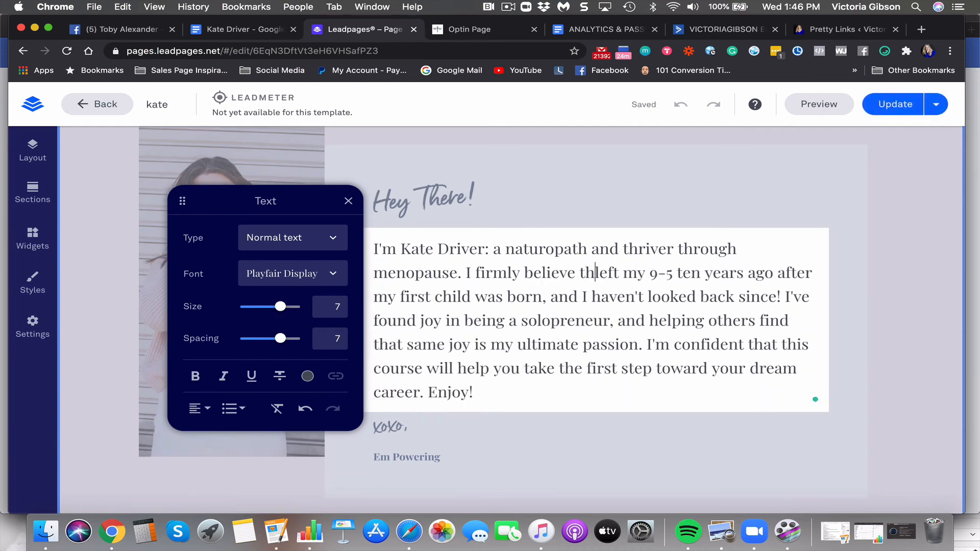
text(transition )
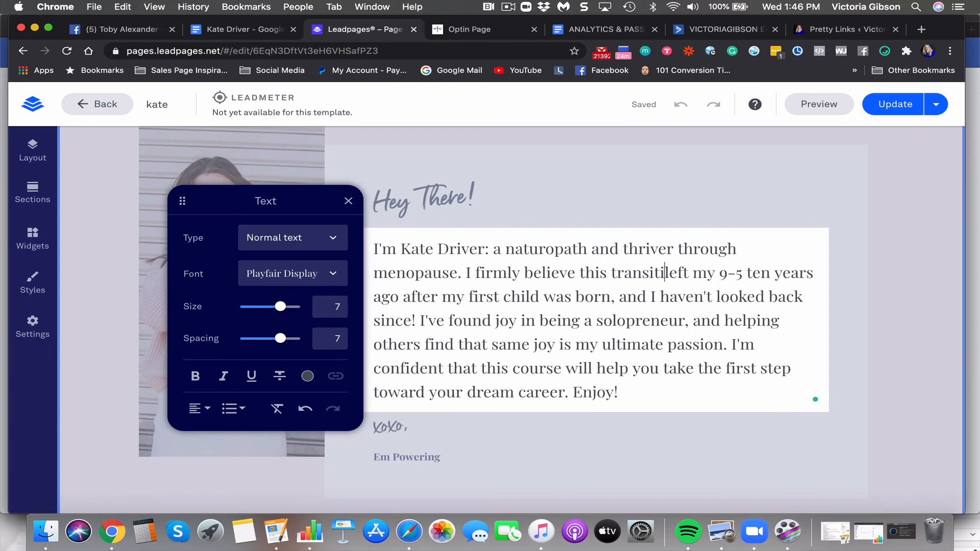
text(can help you )
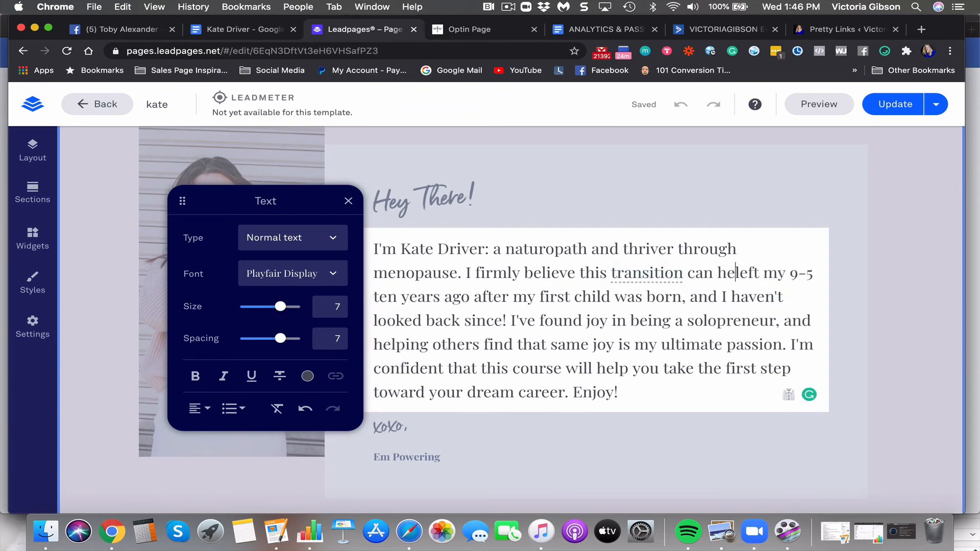
text(live your best li)
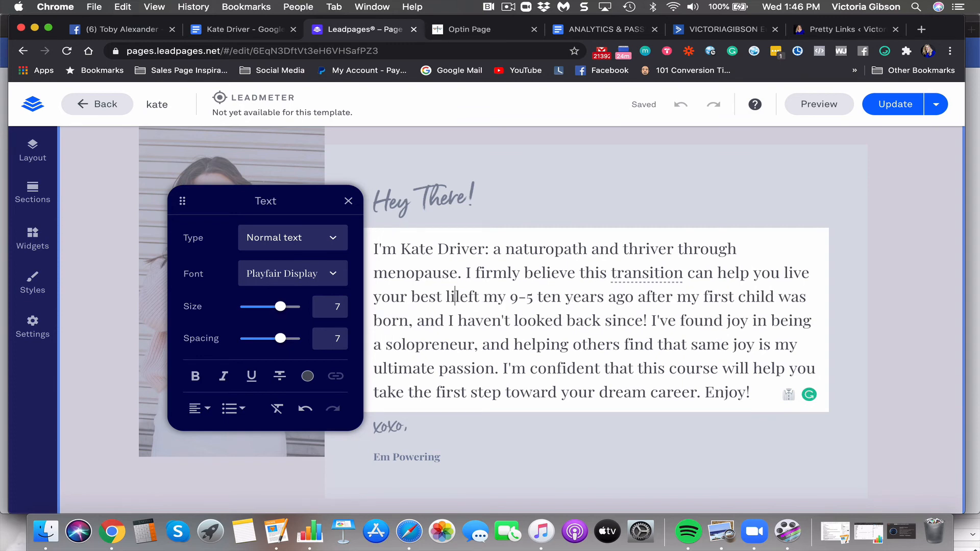
text(fe ever)
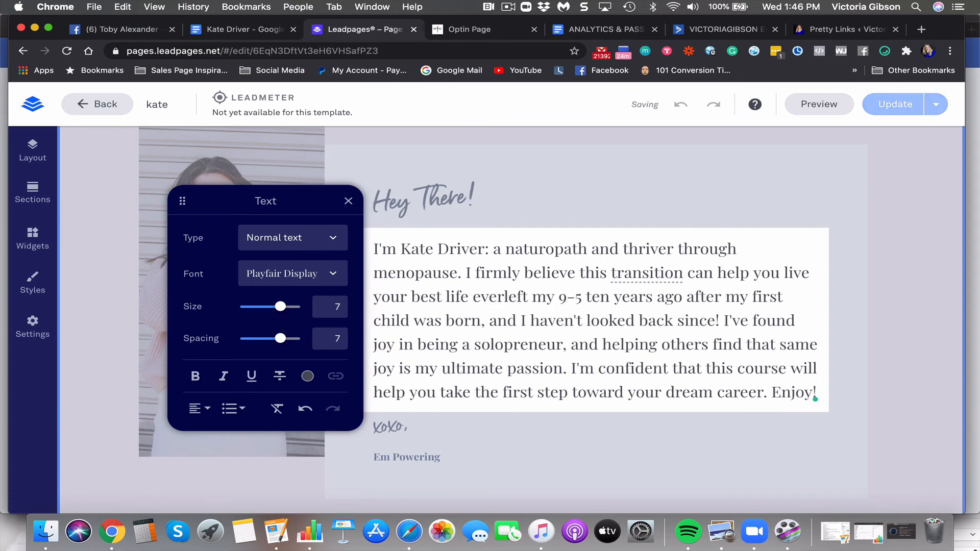
text(, and I'm,)
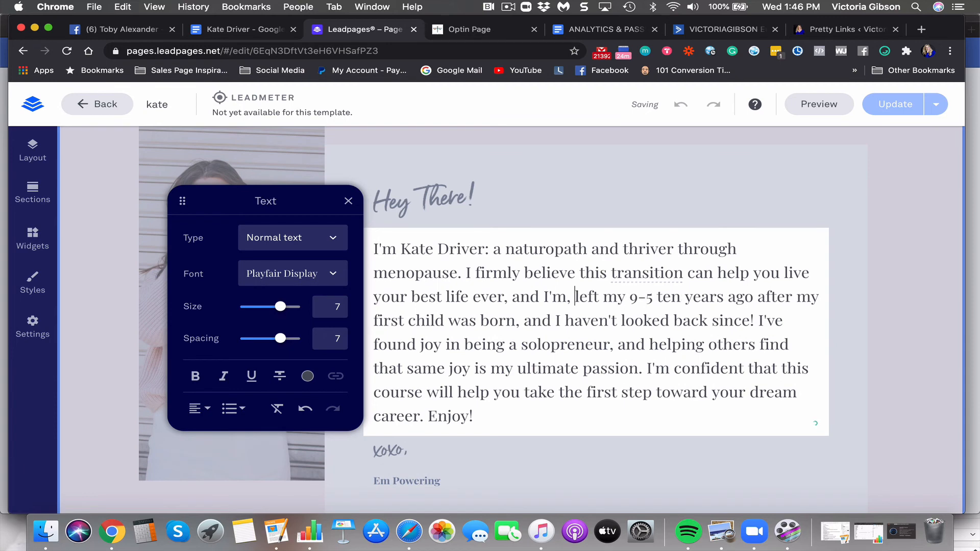
key(BackSpace)
text(proof)
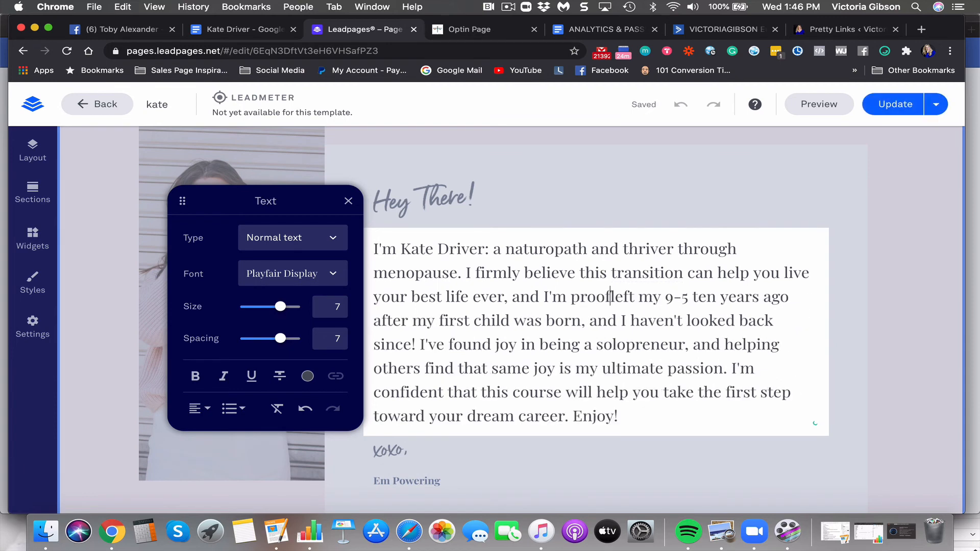
text(. No)
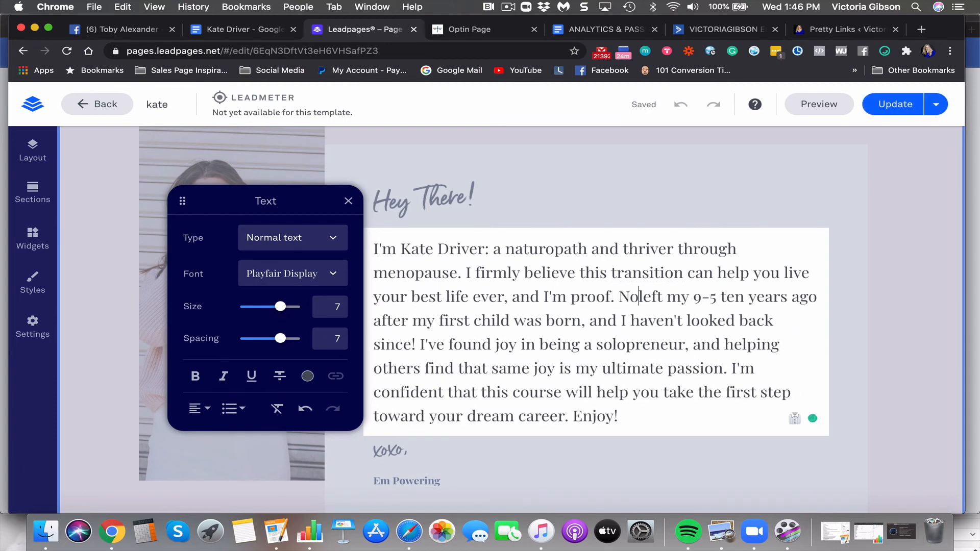
text(t only have )
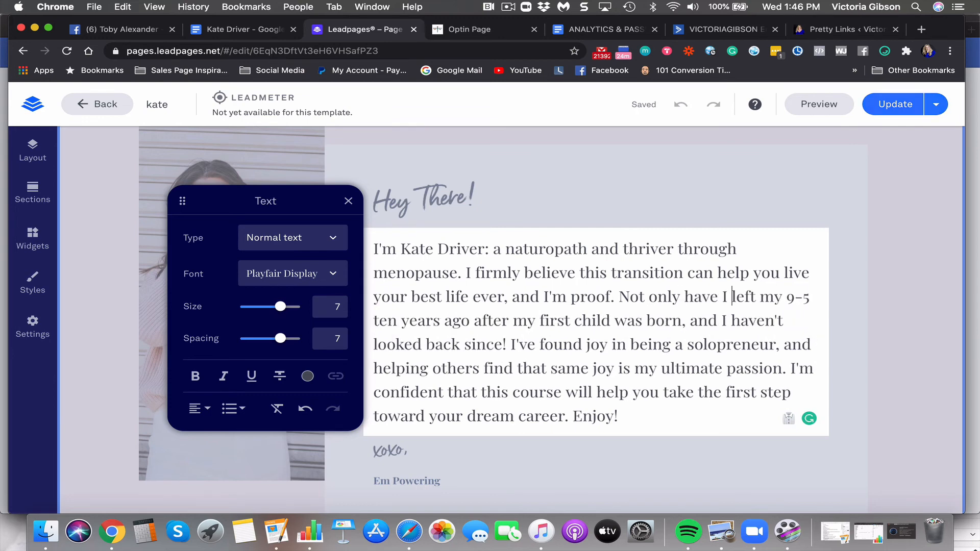
text(I managed this)
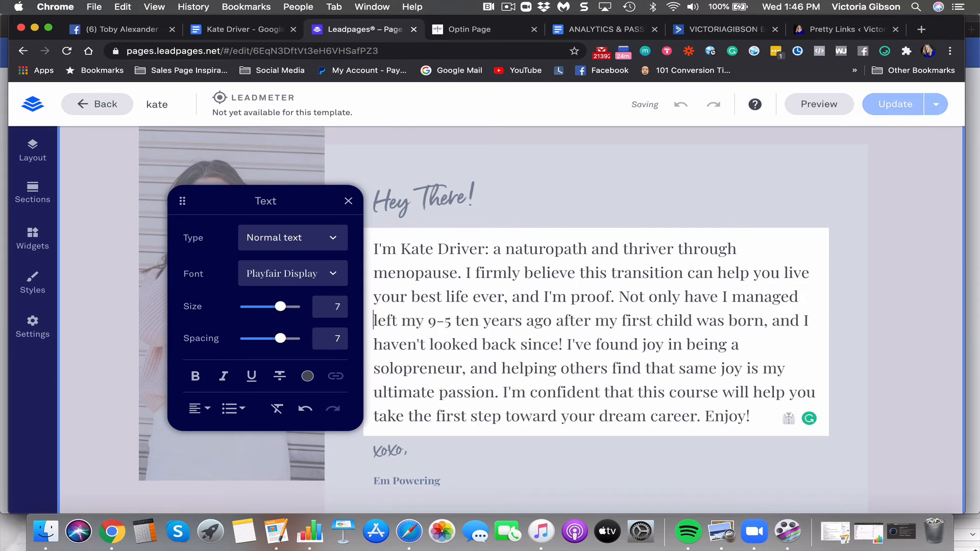
key(BackSpace)
key(BackSpace)
key(BackSpace)
key(BackSpace)
key(BackSpace)
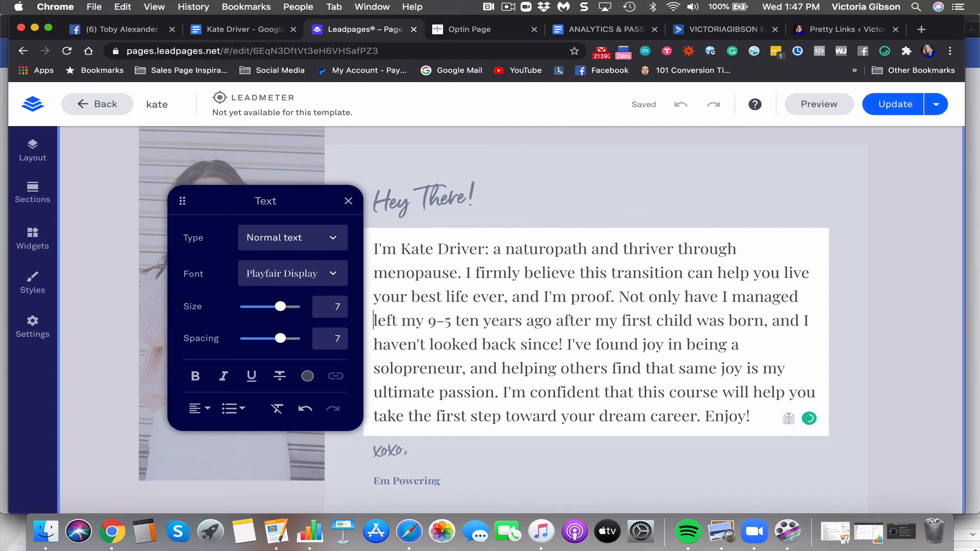
text(my own menopa)
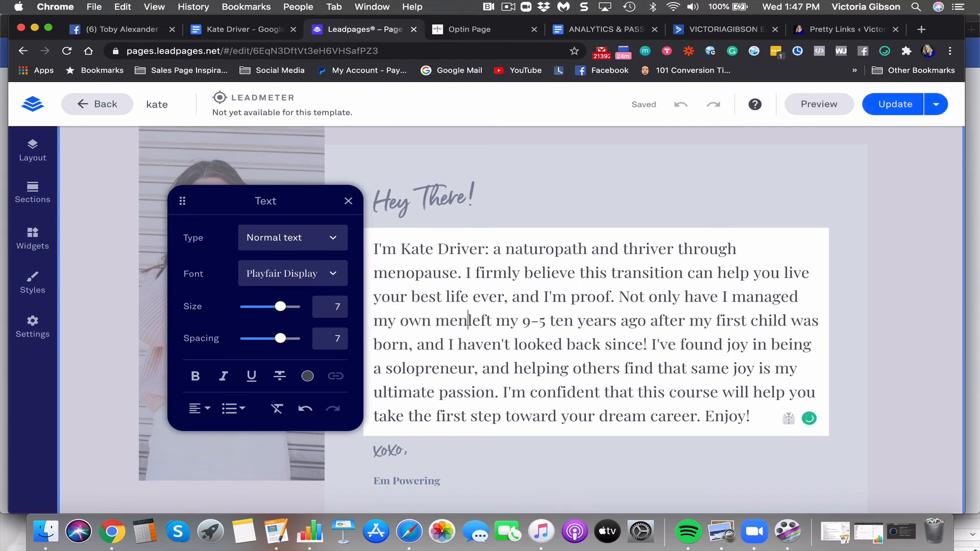
text(use with)
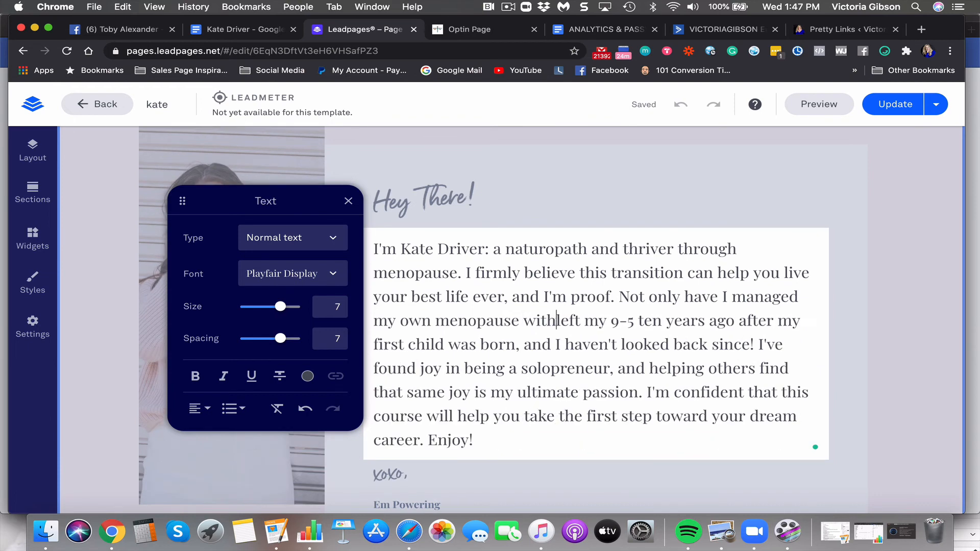
key(BackSpace)
text(ou)
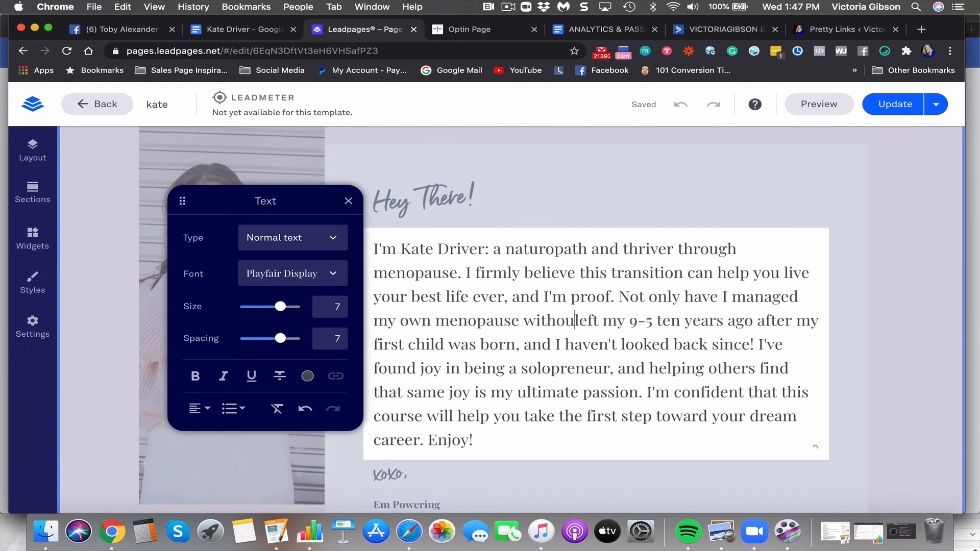
text(t )
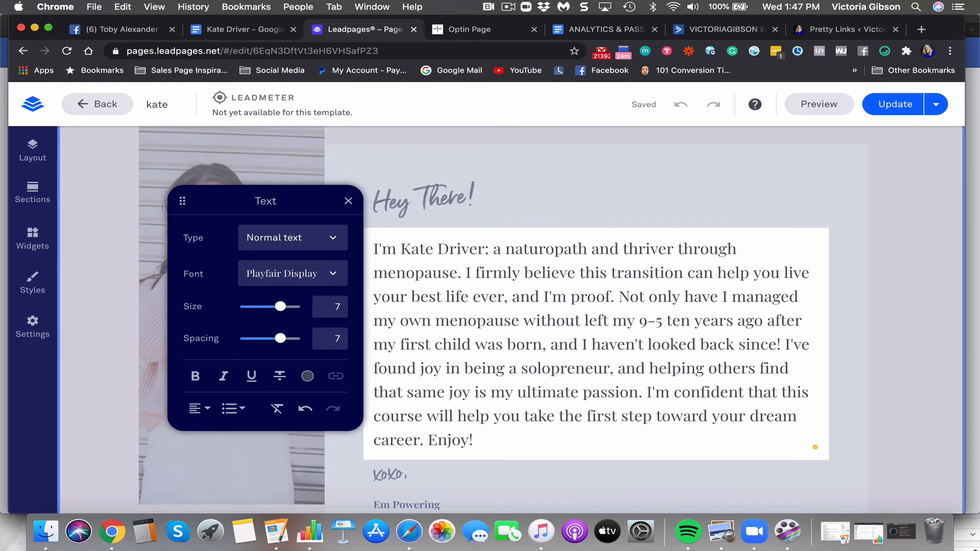
text(HRT or b)
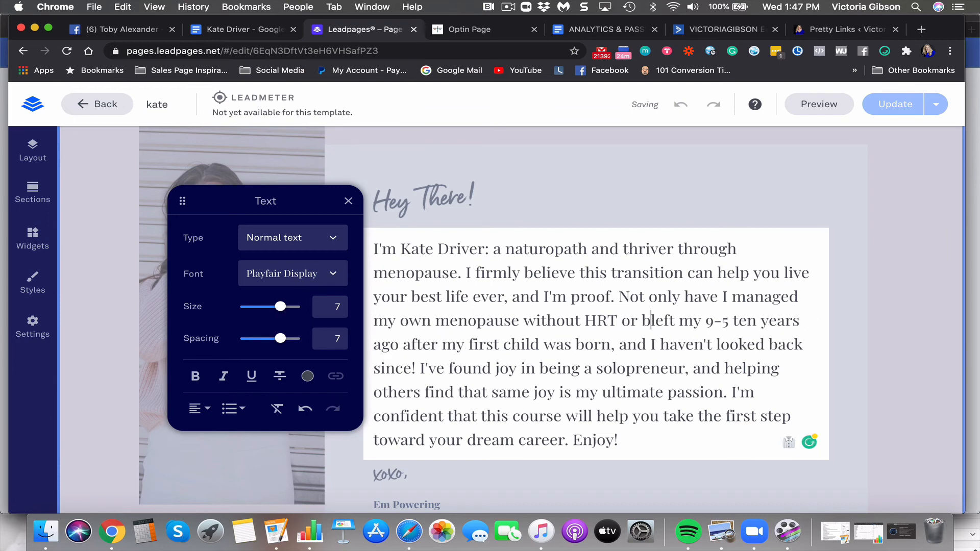
text(io-io)
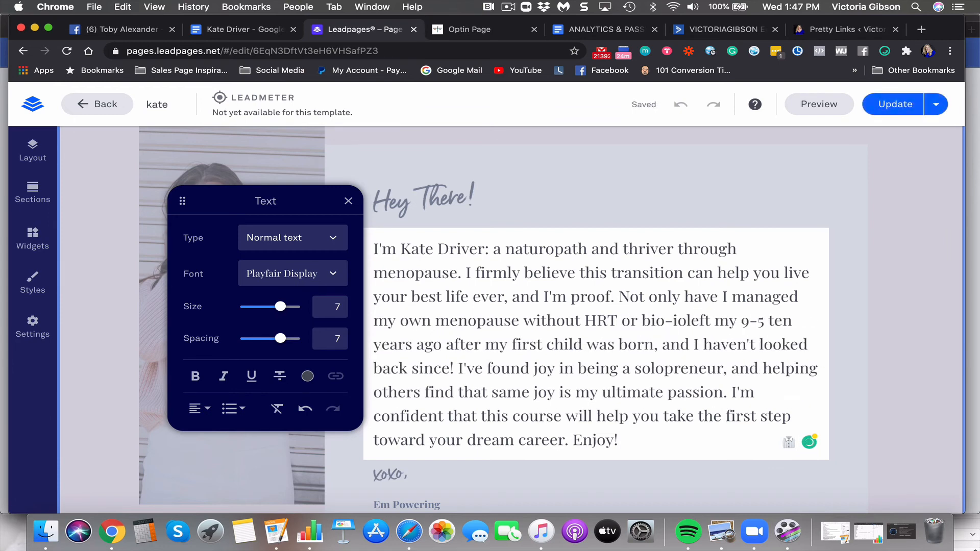
key(BackSpace)
text(dentical )
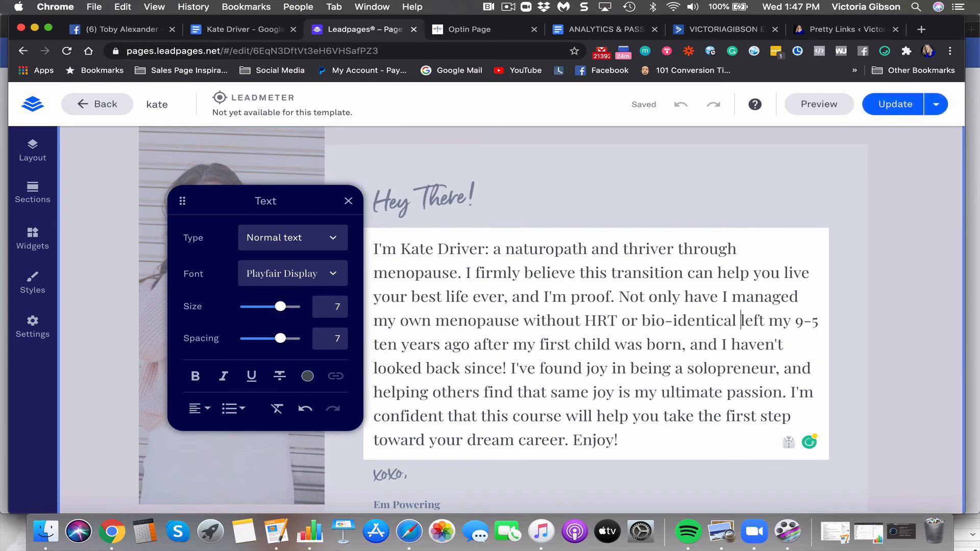
text(hormones)
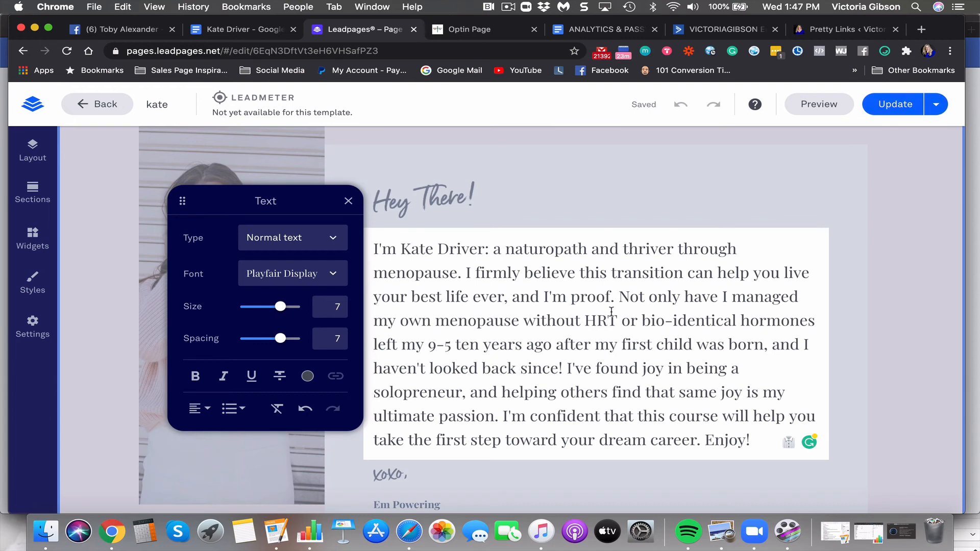
Add ", I've helped so many clients do the same." after the hormones sentence in the bio
key(BackSpace)
text(,)
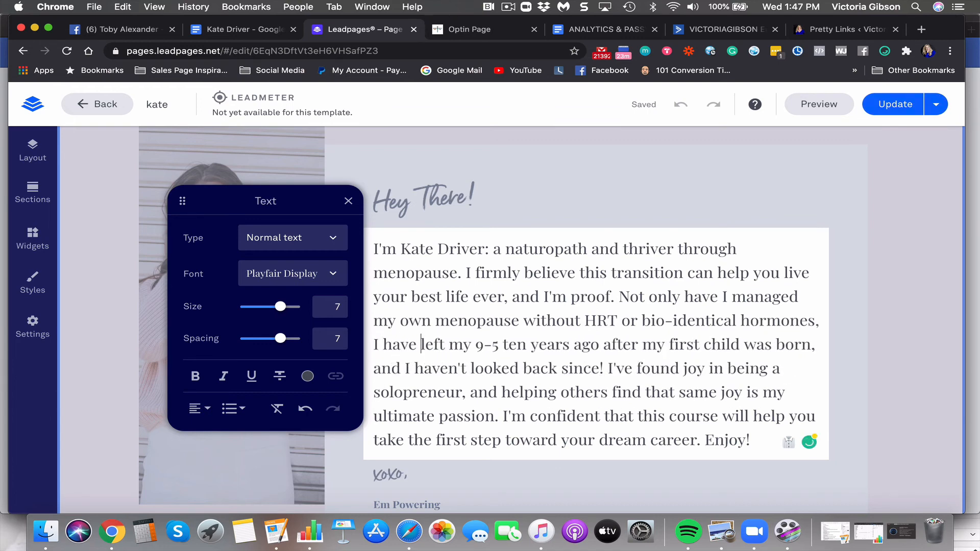
text( I have helped so man)
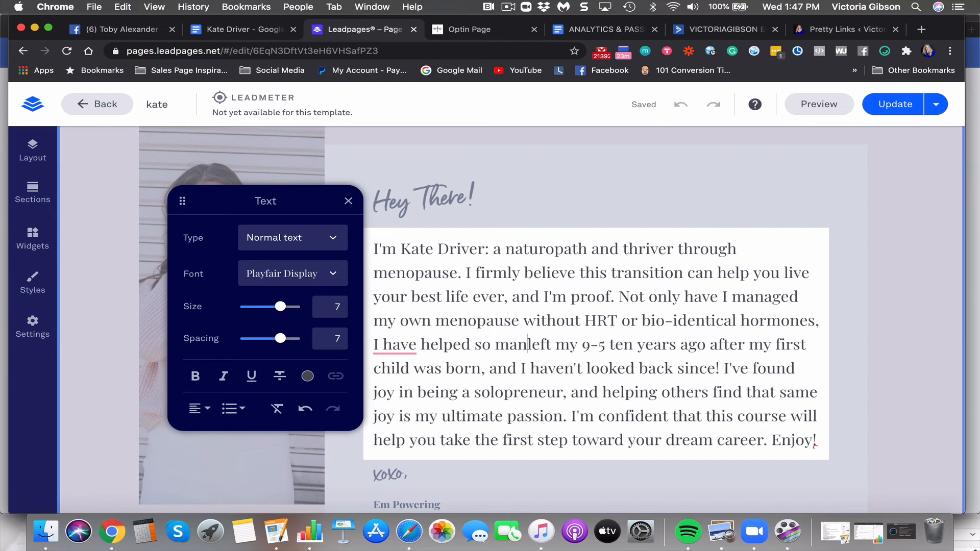
click(399, 345)
key(BackSpace)
key(BackSpace)
key(BackSpace)
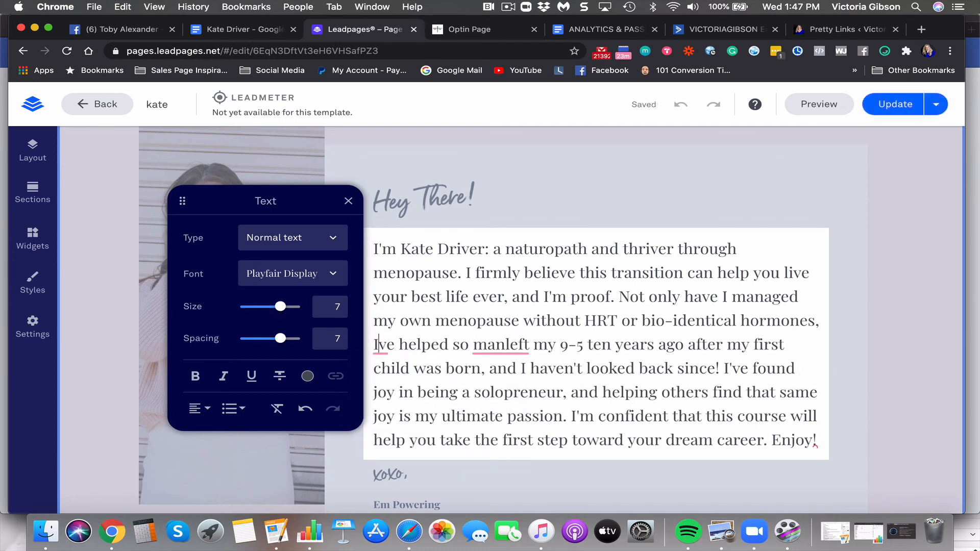
text(')
key(BackSpace)
text(')
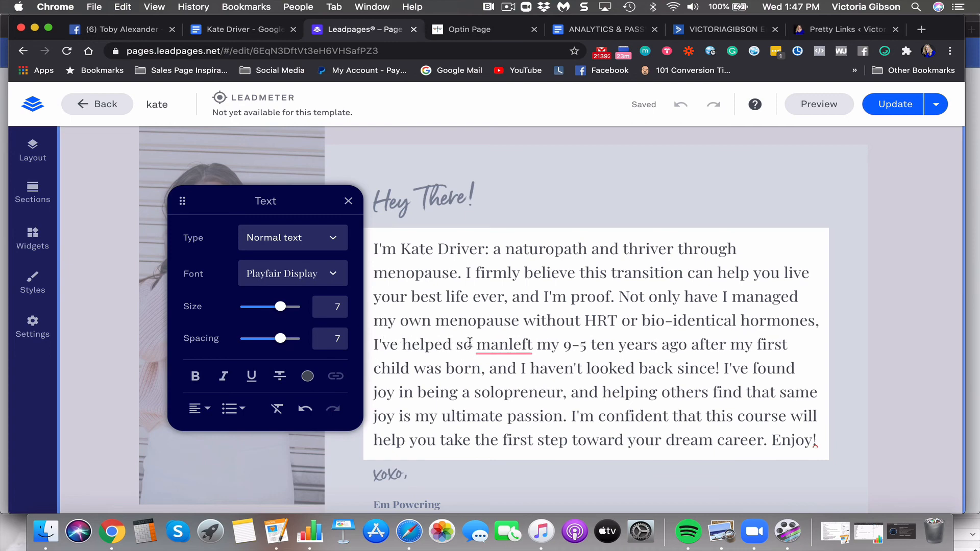
drag(458, 346, 548, 347)
text(many cli)
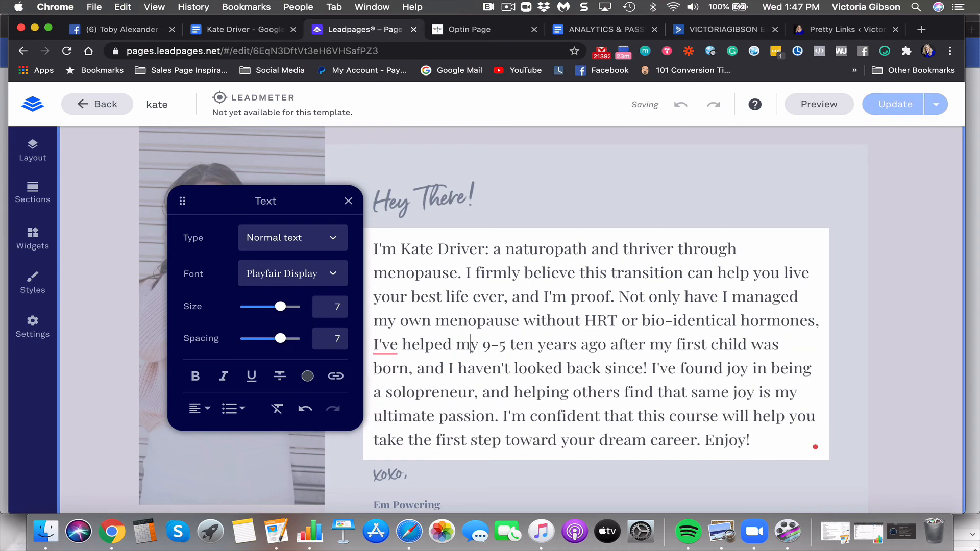
text(ents d)
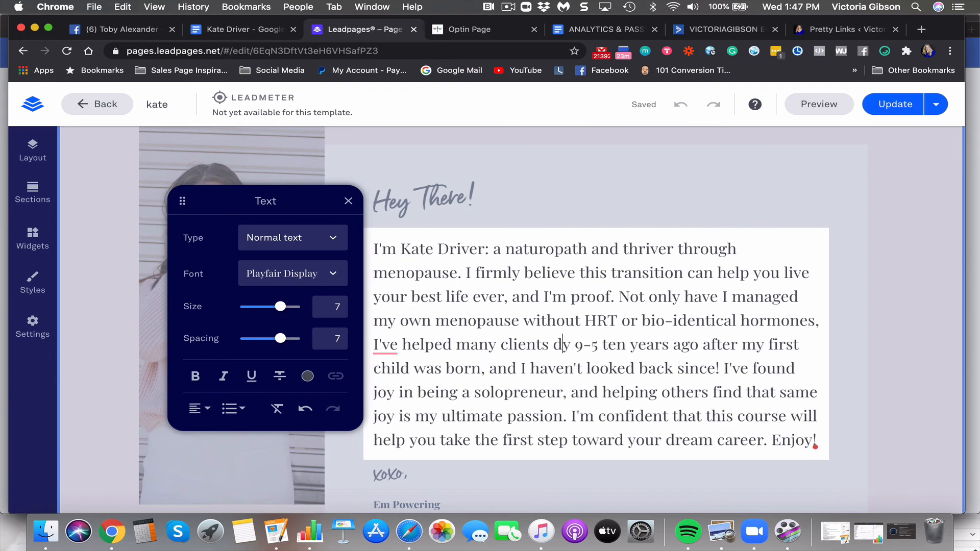
text(o the same)
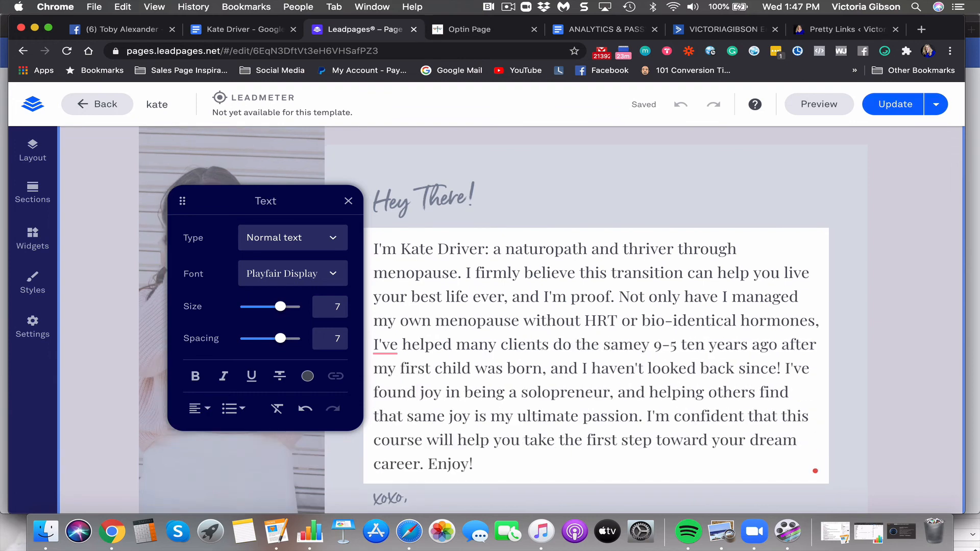
text(.)
Replace the 9-5 job sentences with "Despite what others will tell you, you don't have to surrender… bust through them naturally"
drag(646, 344, 728, 419)
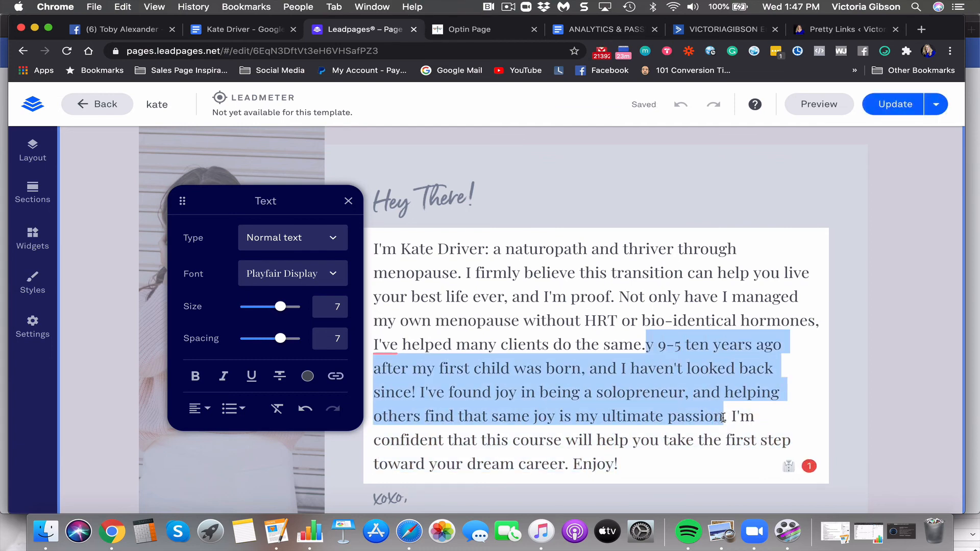
key(BackSpace)
text(Desp)
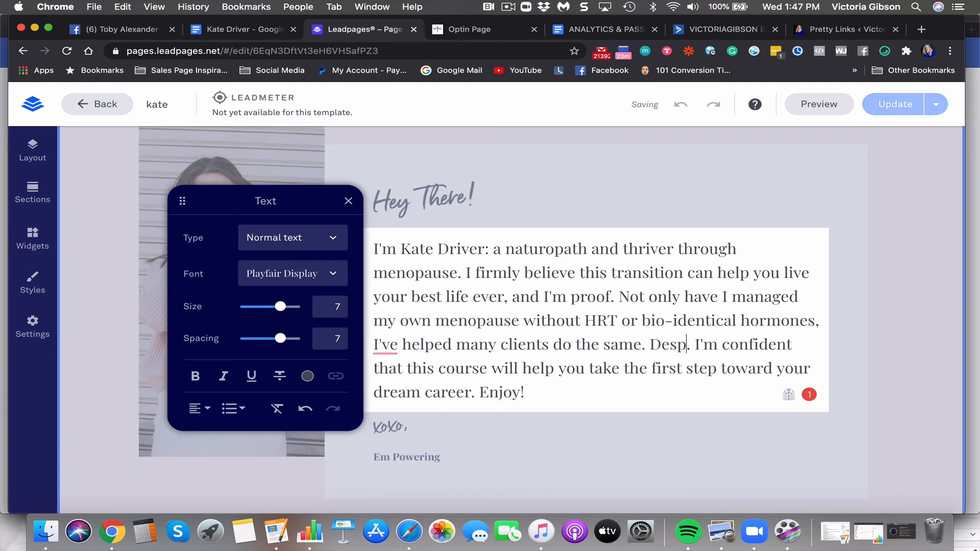
text(ite what)
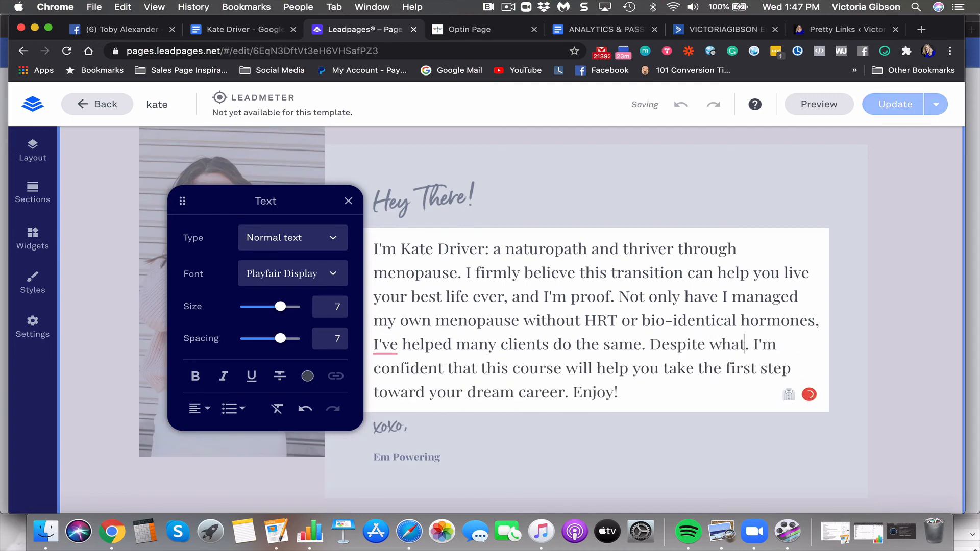
text( others wil.l say)
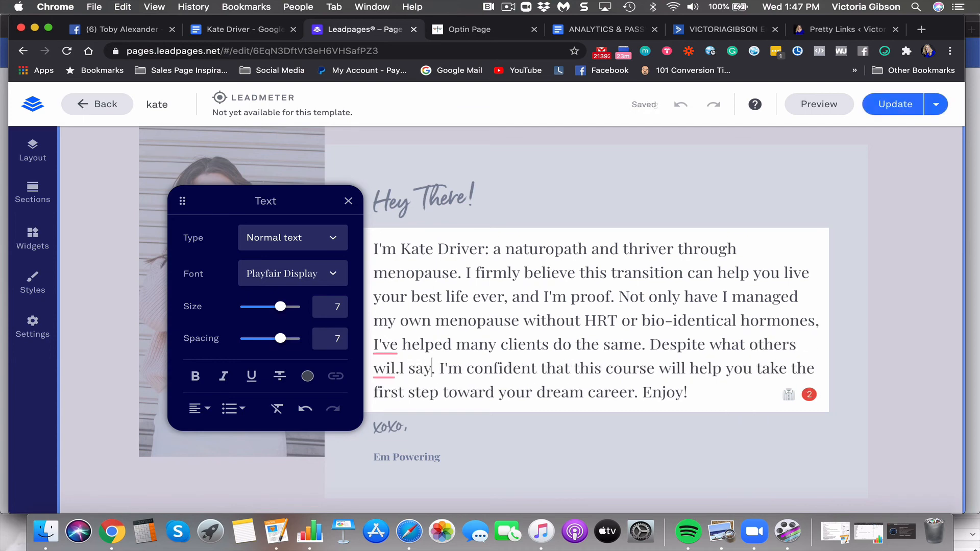
key(BackSpace)
key(BackSpace)
key(BackSpace)
key(BackSpace)
key(BackSpace)
key(BackSpace)
text(l )
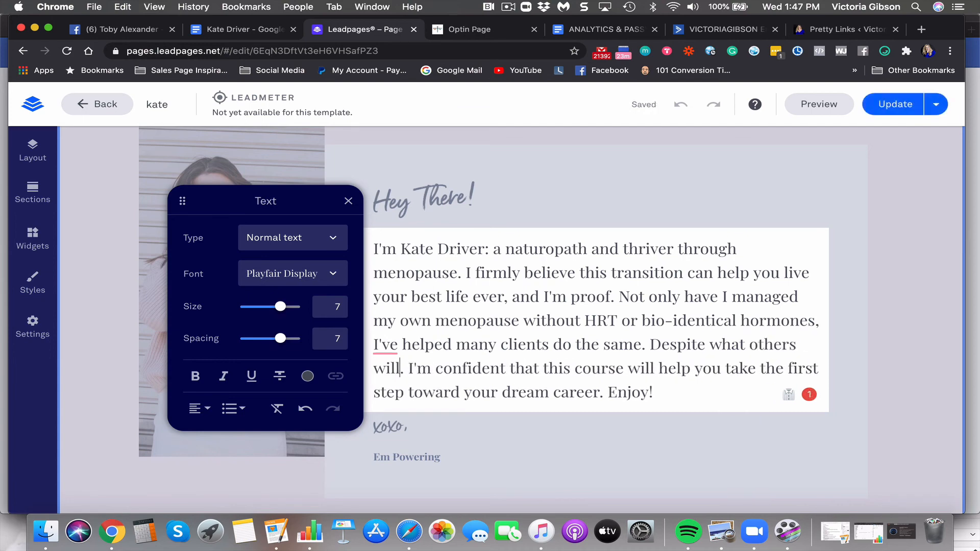
text(tell you, y)
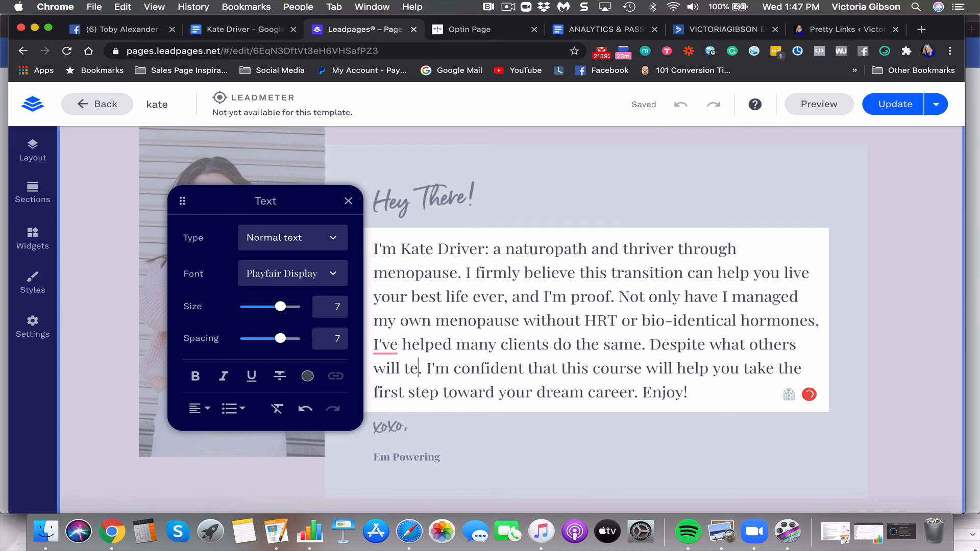
text(ou don'ty ha)
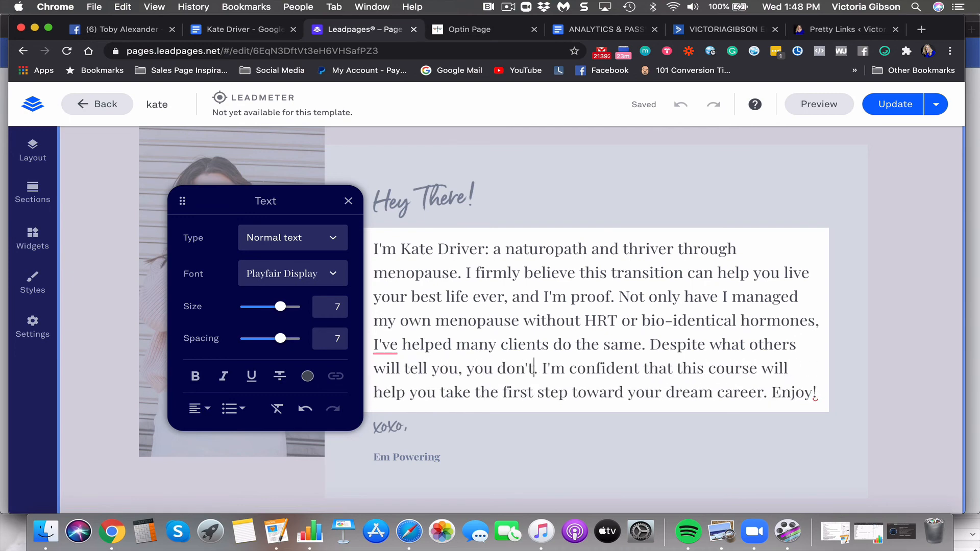
text(ve to suyrre)
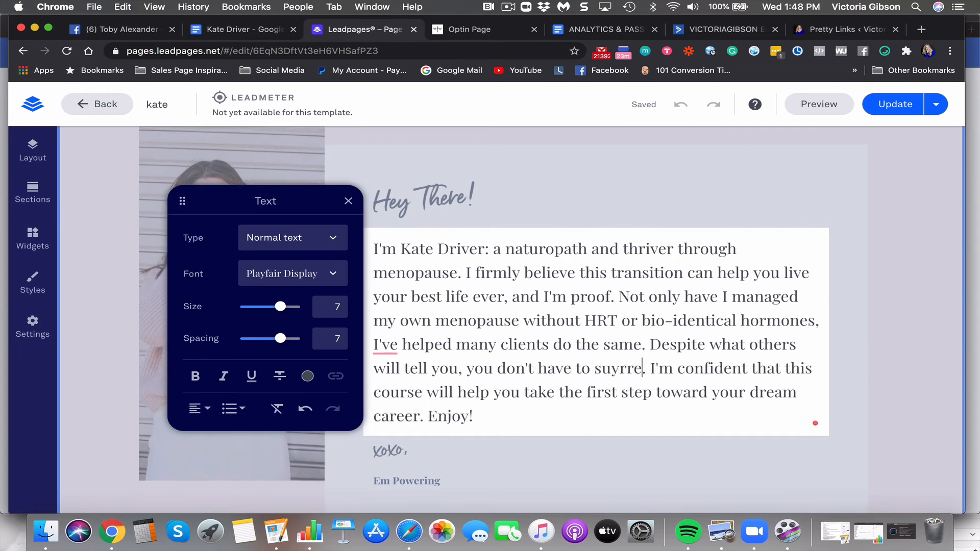
key(BackSpace)
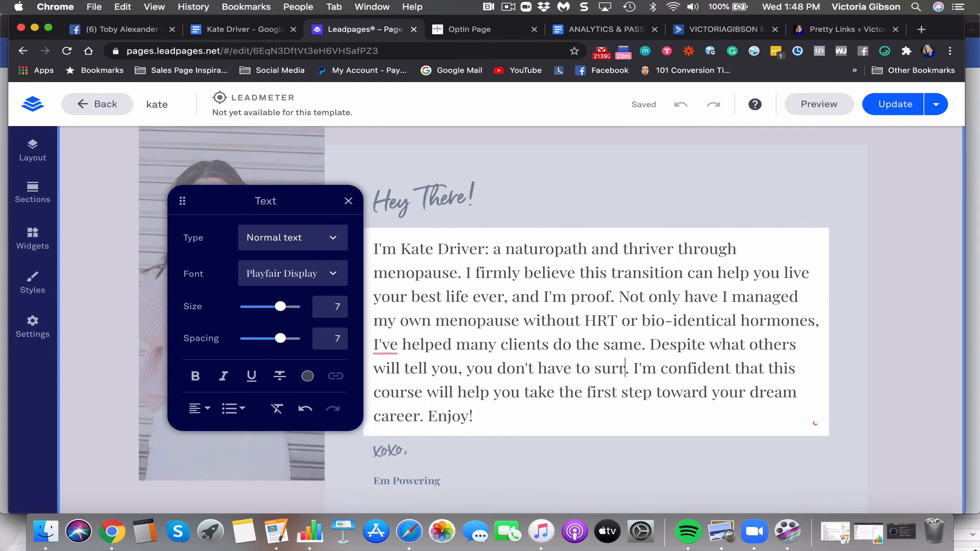
text(en der t)
key(BackSpace)
key(BackSpace)
key(BackSpace)
key(BackSpace)
key(BackSpace)
key(BackSpace)
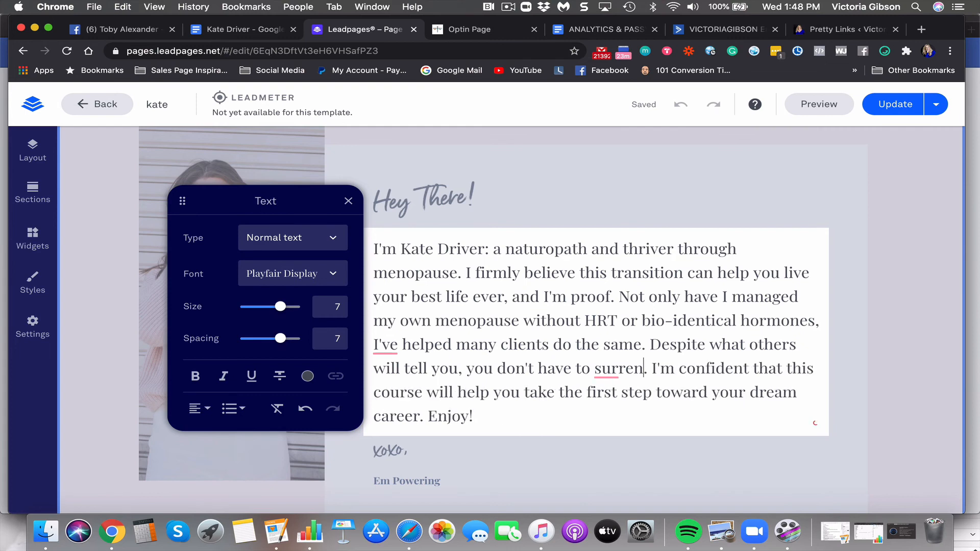
text(der to the s)
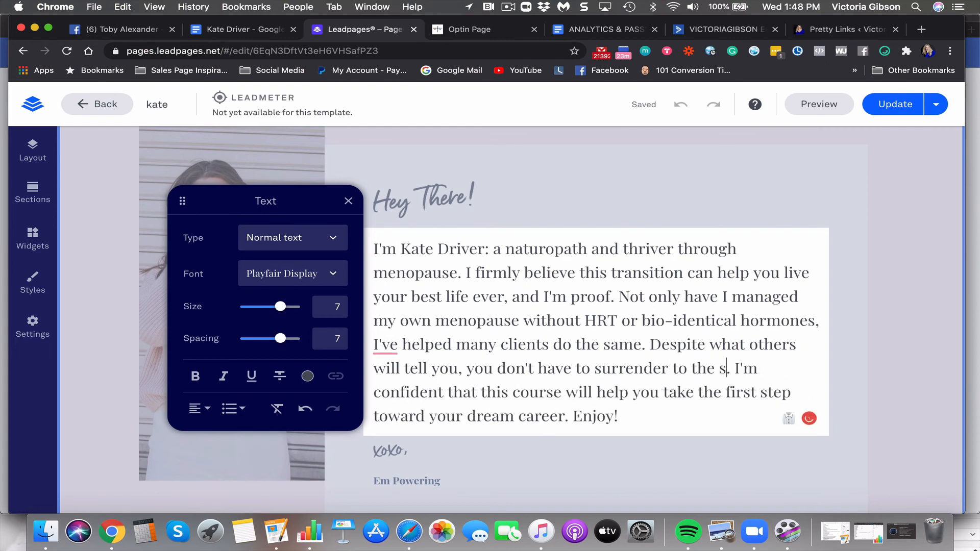
text(ymptoms and instead y)
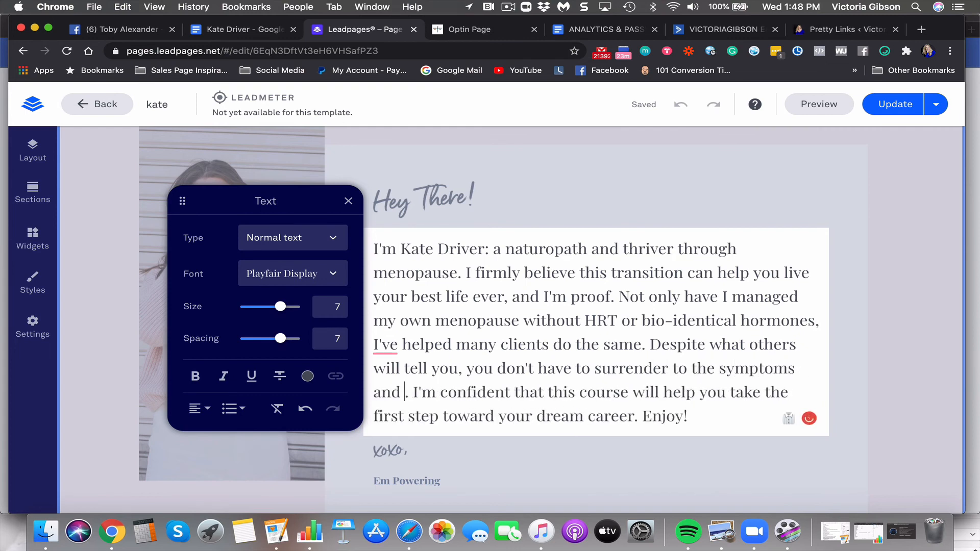
text(ou can )
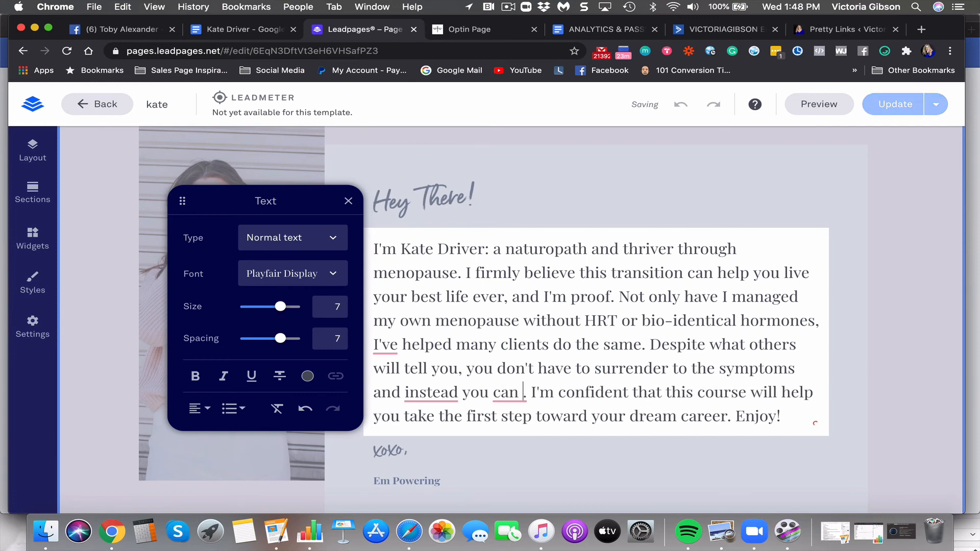
text(bust through t)
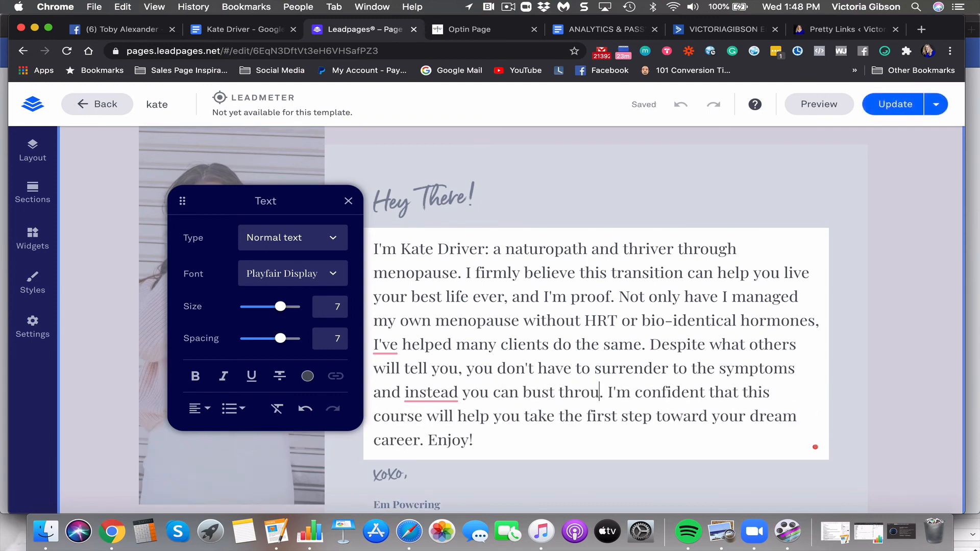
text(hem )
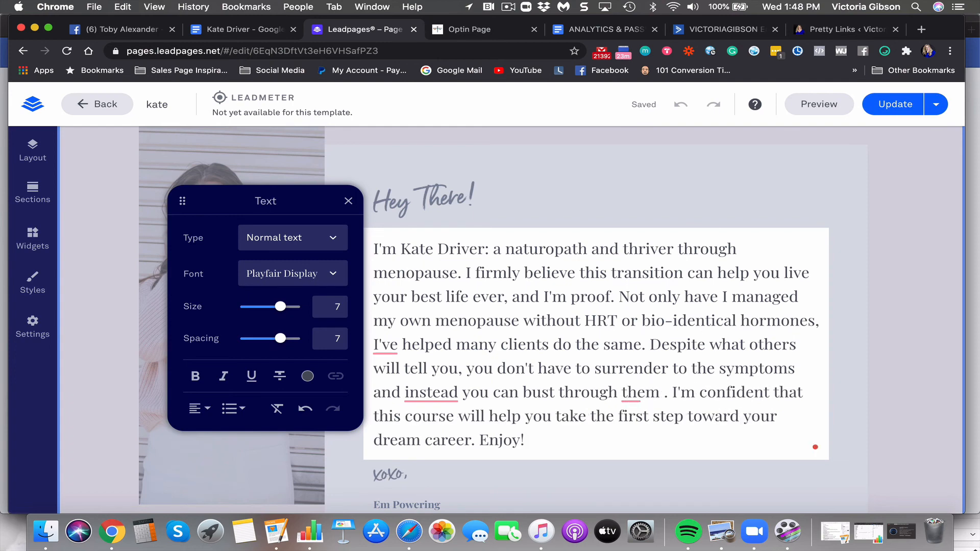
text(naturally)
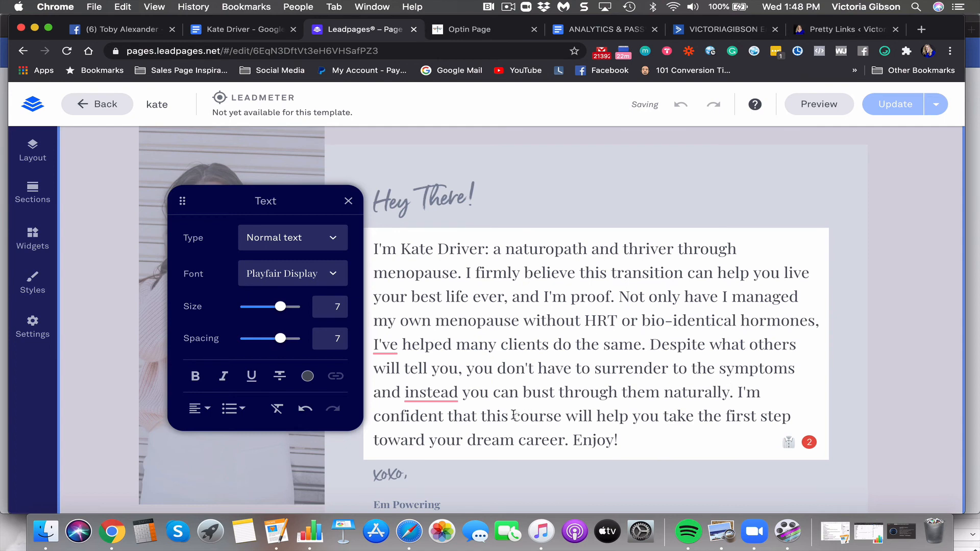
Change the word "course" to "online class" in the bio
key(BackSpace)
key(BackSpace)
key(BackSpace)
key(BackSpace)
key(BackSpace)
key(BackSpace)
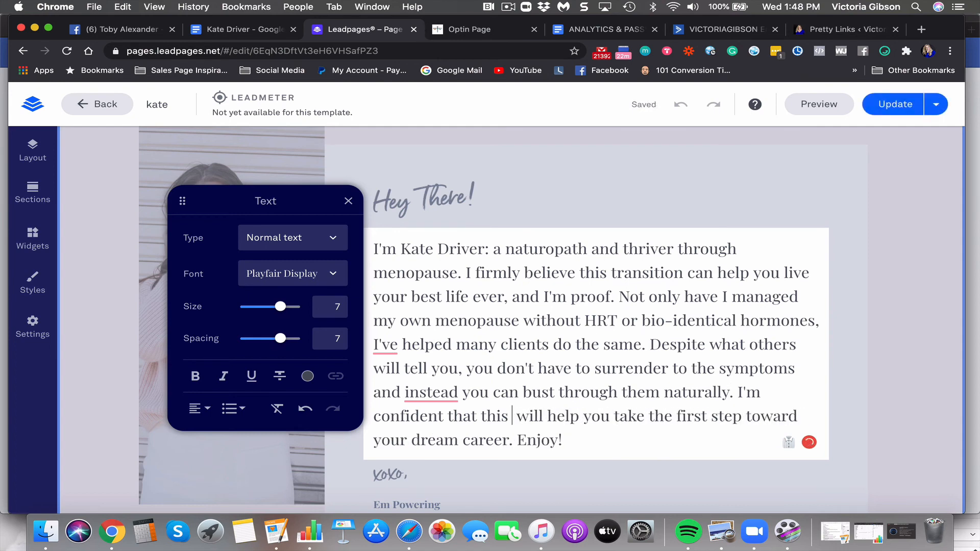
text(online)
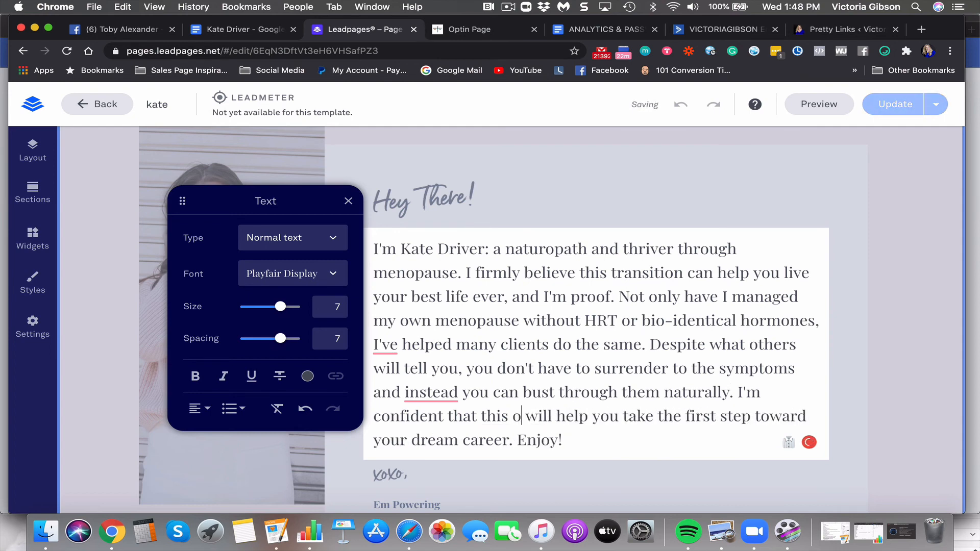
text( calss)
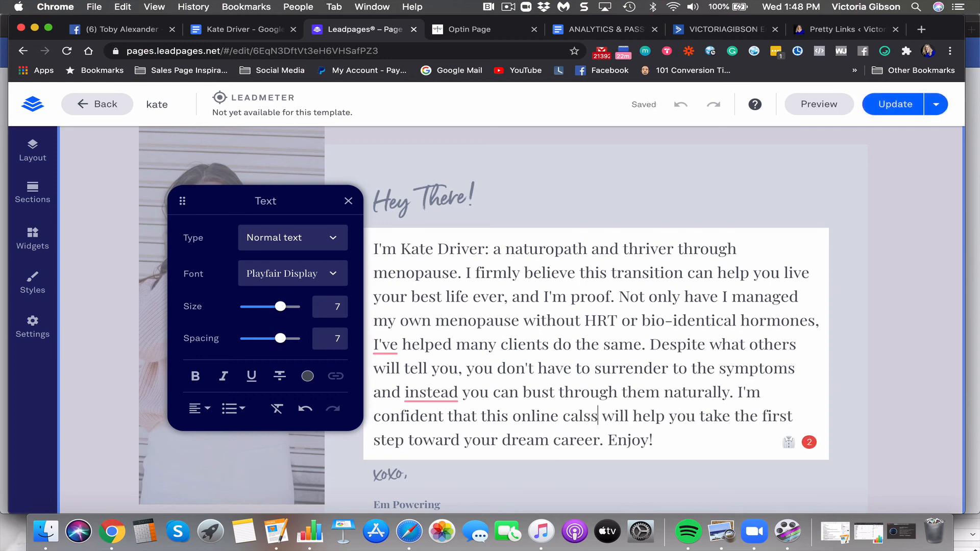
key(BackSpace)
key(BackSpace)
key(BackSpace)
key(BackSpace)
text(lass)
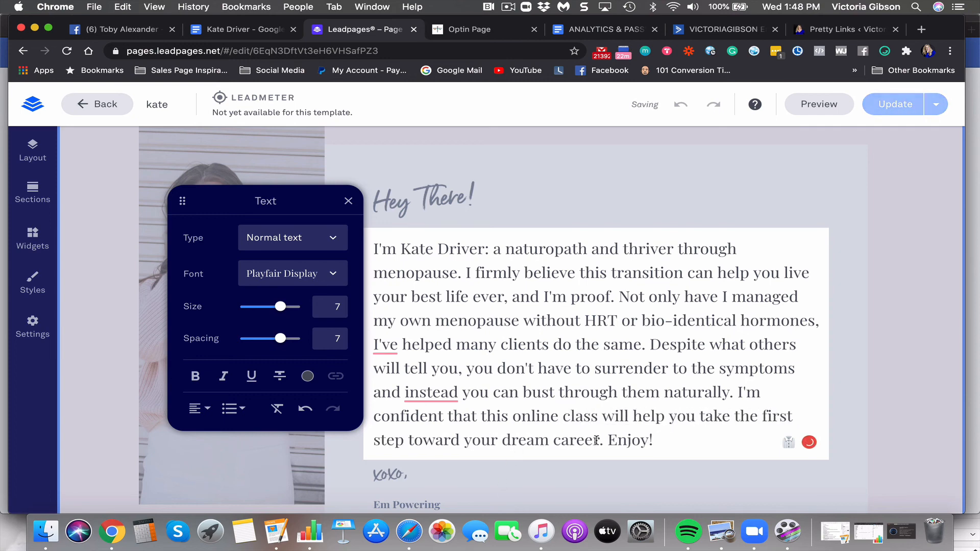
Swap the dream-career closing for "thrive. See you there!"
drag(598, 440, 470, 439)
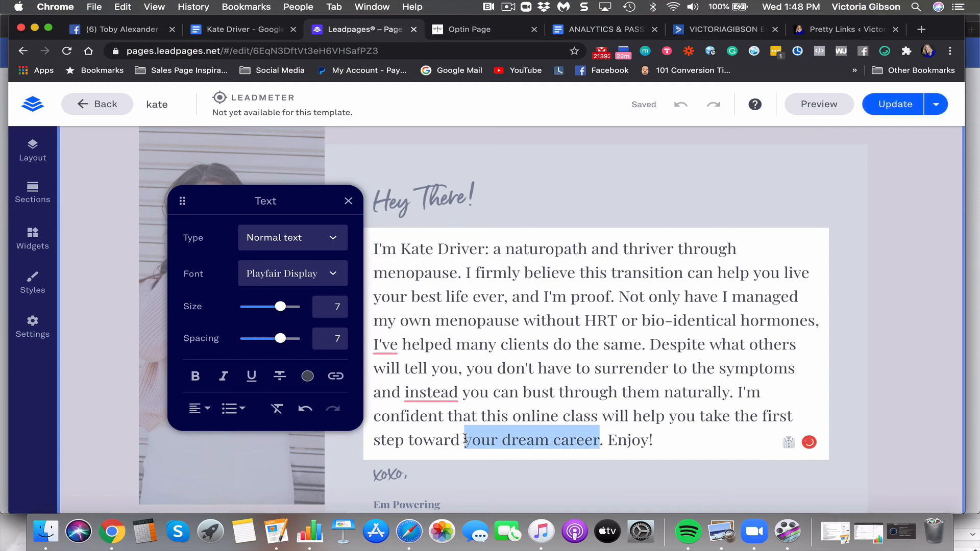
key(BackSpace)
key(BackSpace)
key(BackSpace)
key(BackSpace)
key(BackSpace)
key(BackSpace)
text(thr)
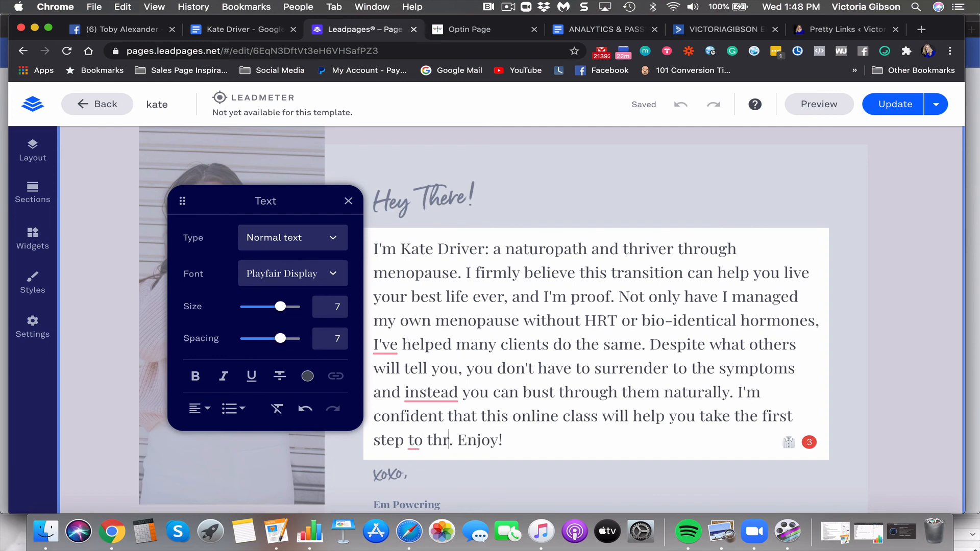
text(ive)
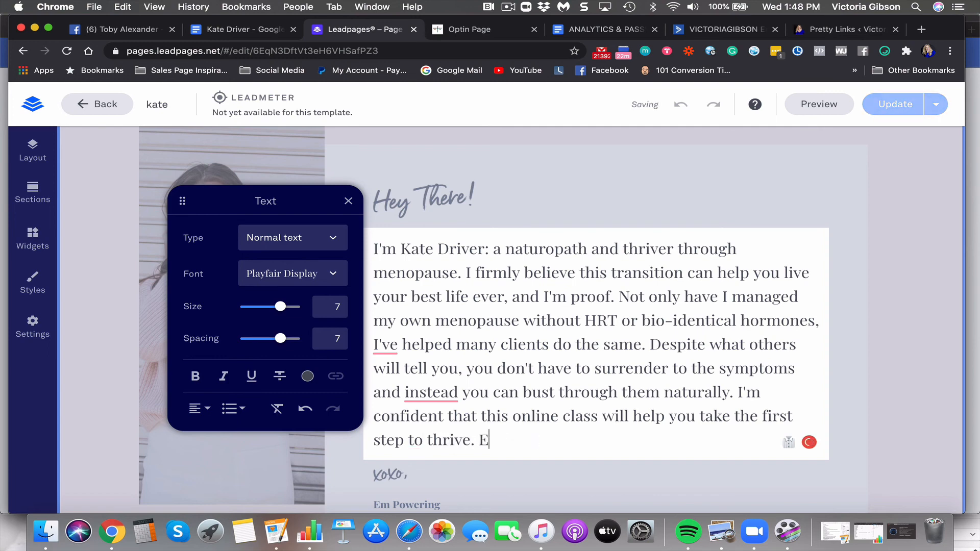
key(BackSpace)
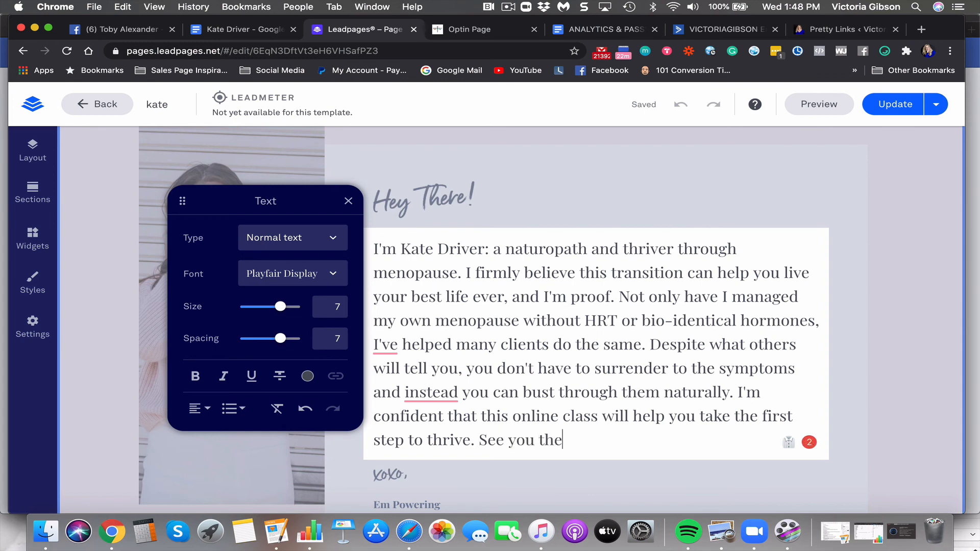
text(See you there!)
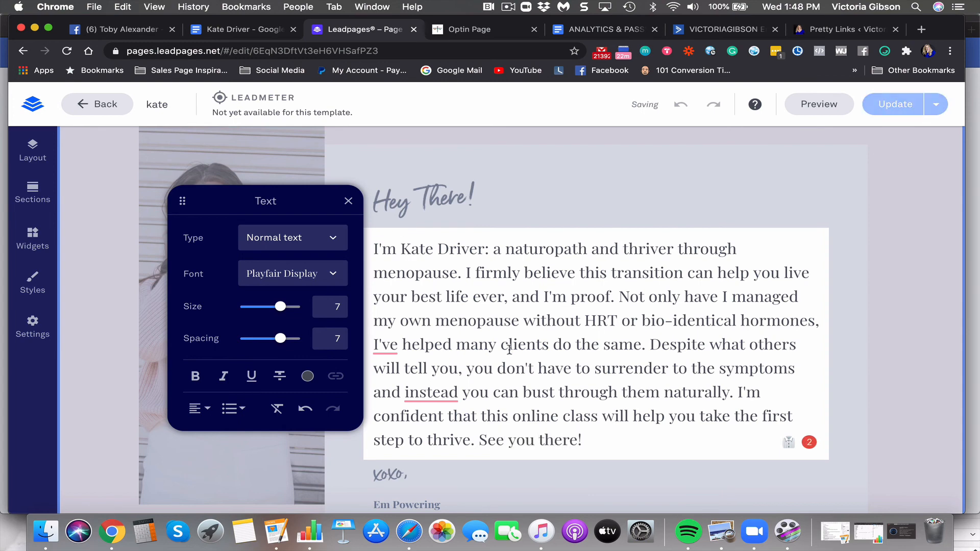
Change the final CTA headline from "CAREER IS WAITING" to "NEW REALITY IS WAITING"
scroll(587, 345, down, 12)
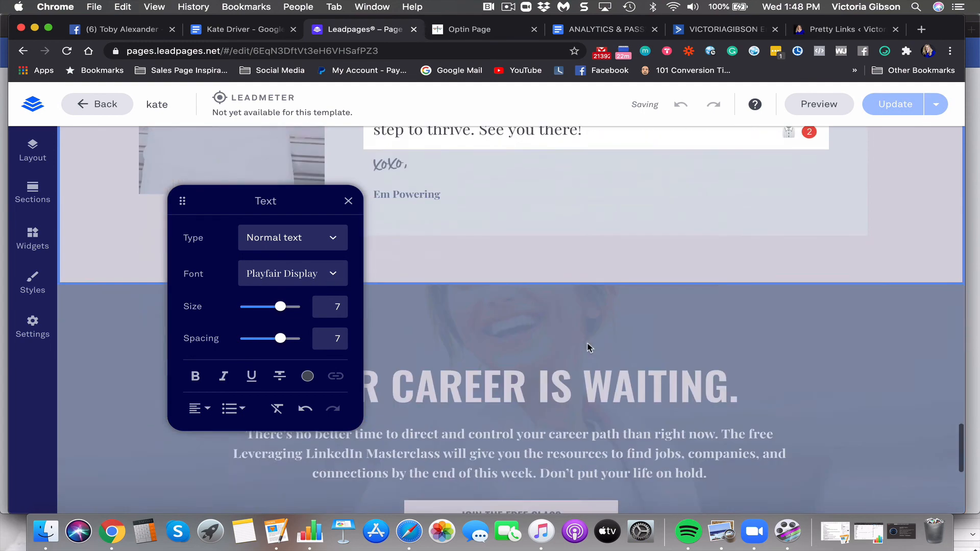
scroll(587, 347, down, 1)
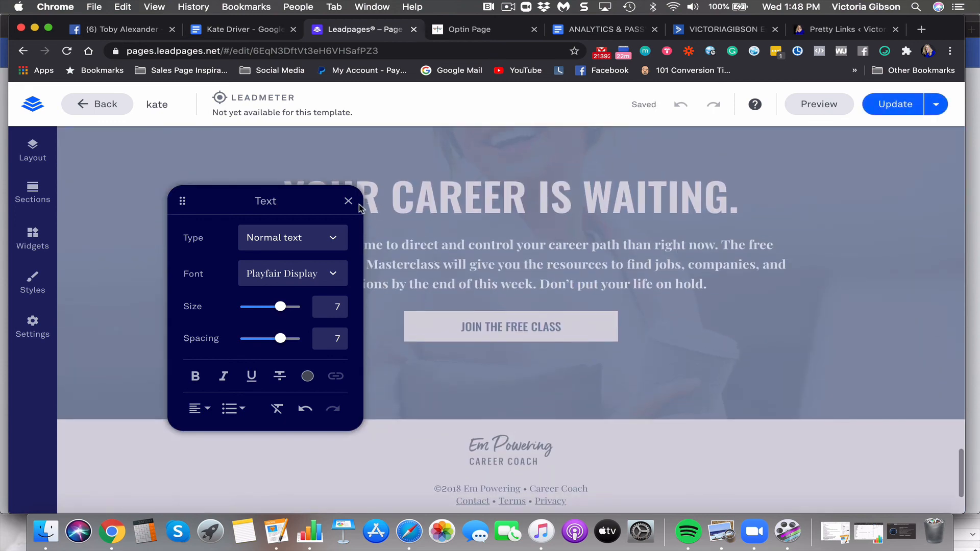
scroll(366, 207, up, 6)
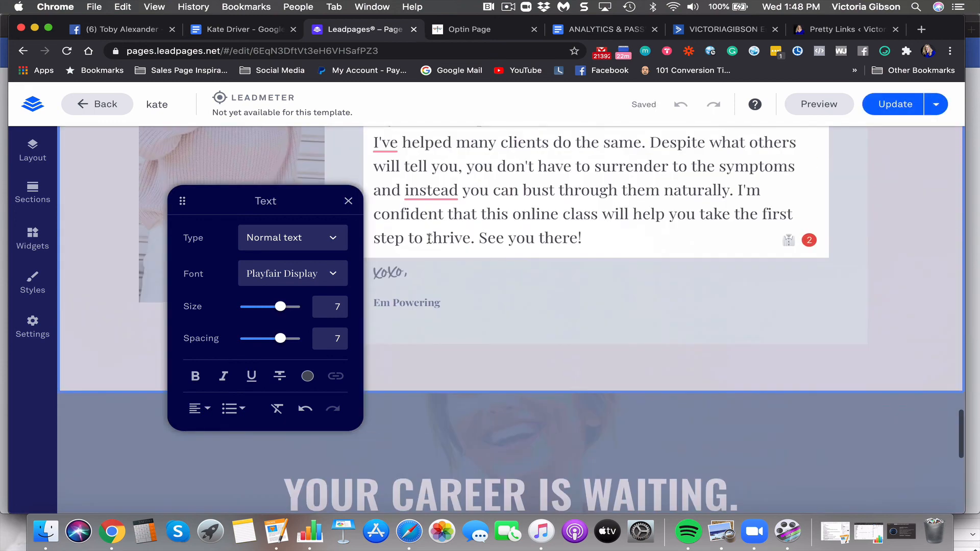
scroll(367, 207, down, 1)
click(348, 200)
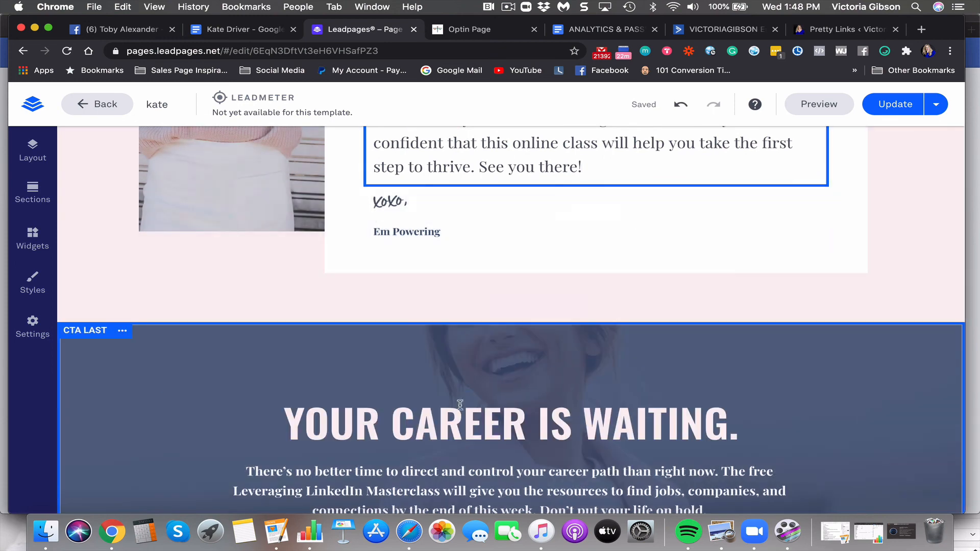
click(437, 424)
drag(732, 428, 391, 427)
text(new)
key(BackSpace)
key(BackSpace)
key(BackSpace)
key(BackSpace)
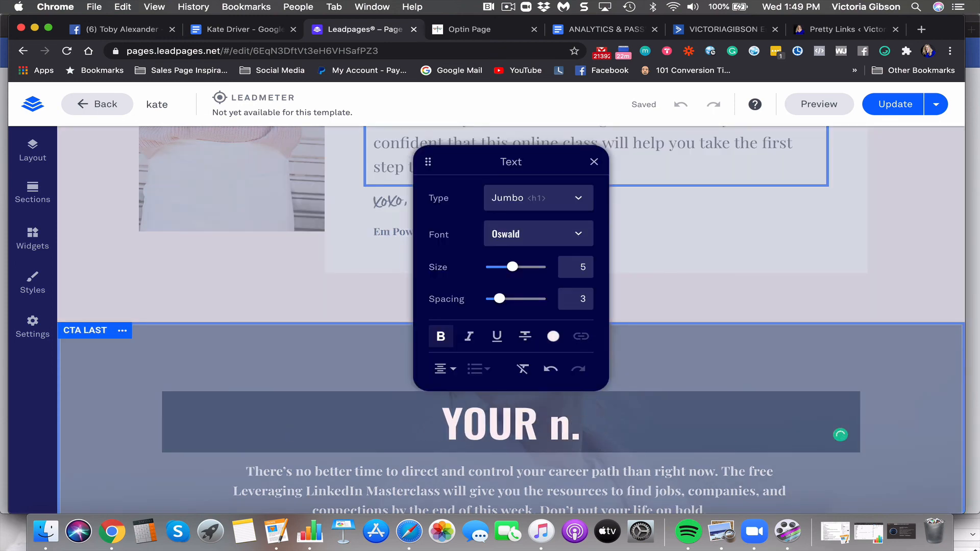
text(NEW REALITY)
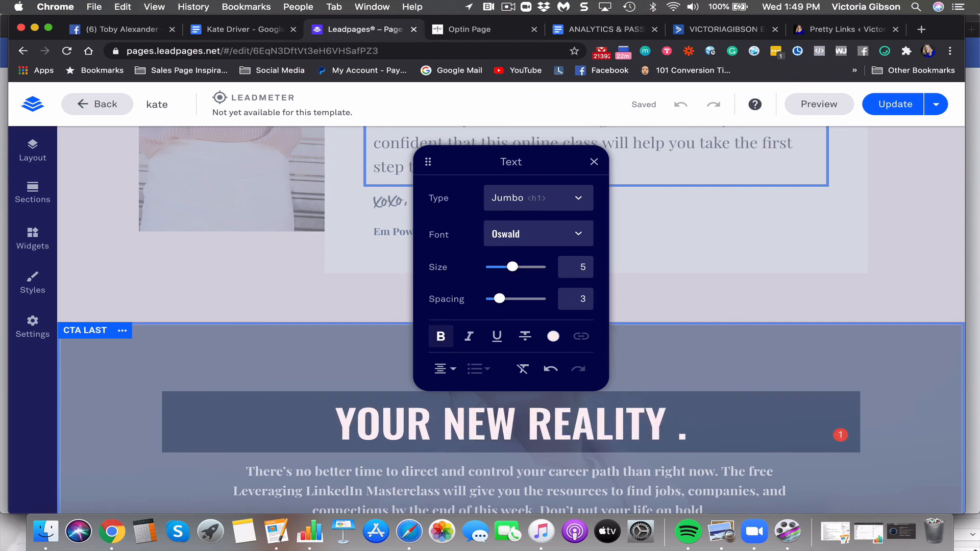
text(IS WAITING)
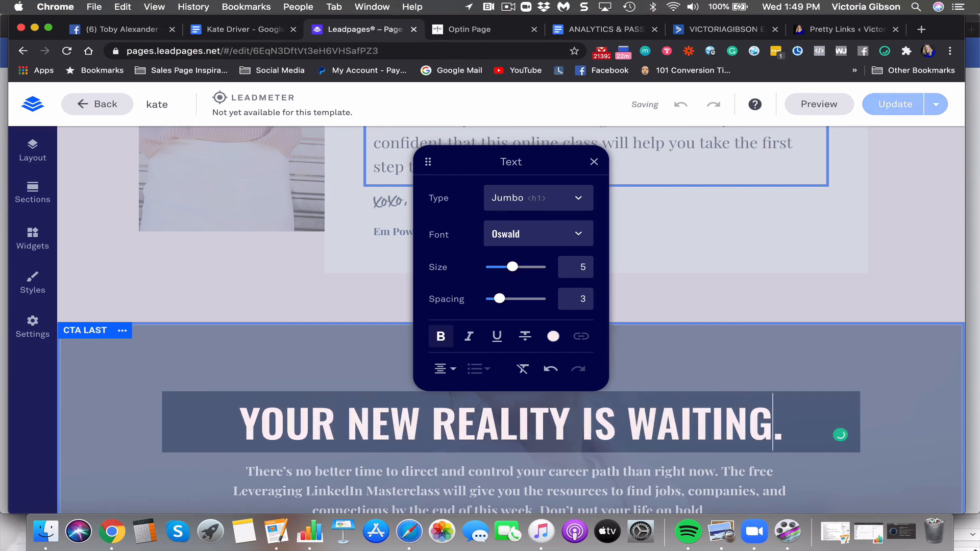
Rewrite the CTA paragraph to "No need to give up hope… how to work with your body, instead of against"
scroll(297, 395, down, 5)
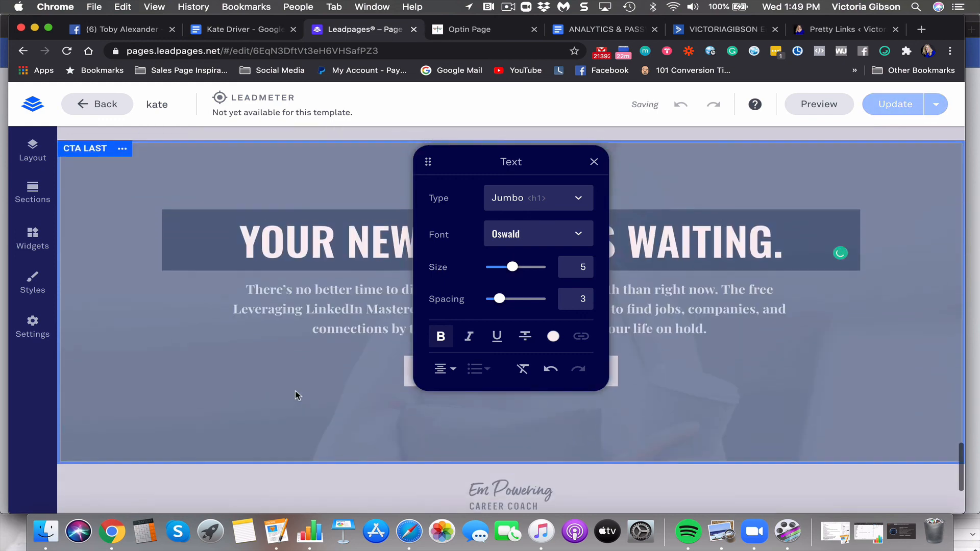
click(296, 312)
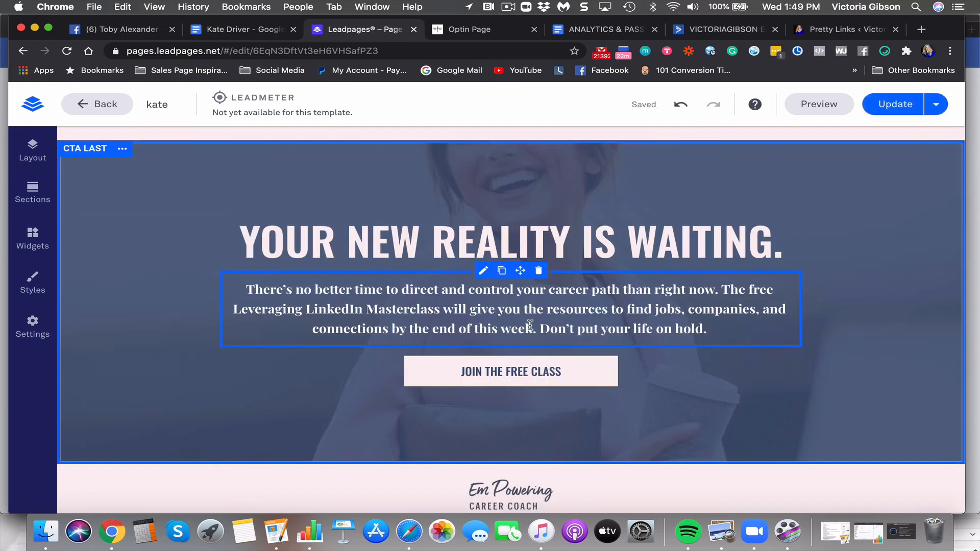
drag(533, 329, 246, 289)
text(CAST)
key(BackSpace)
key(BackSpace)
key(BackSpace)
key(BackSpace)
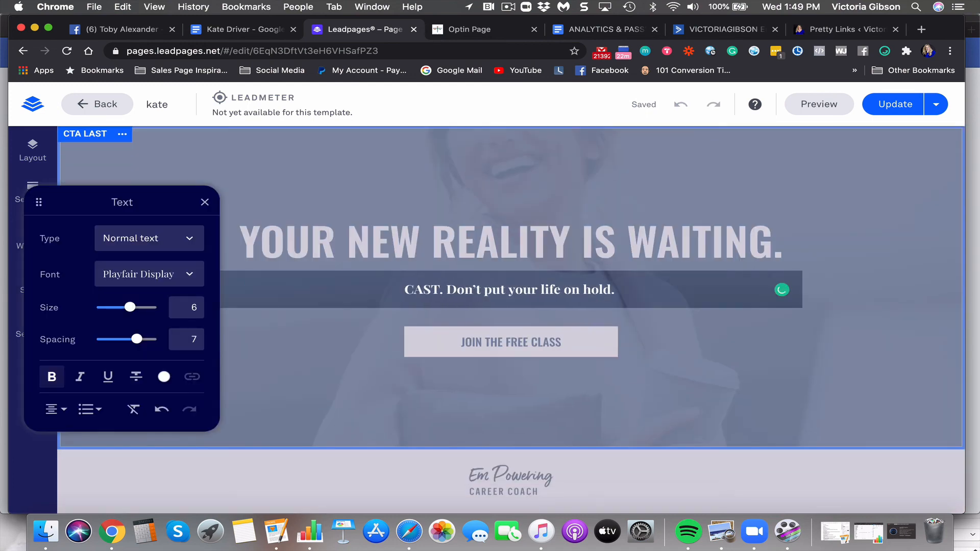
text(ast off)
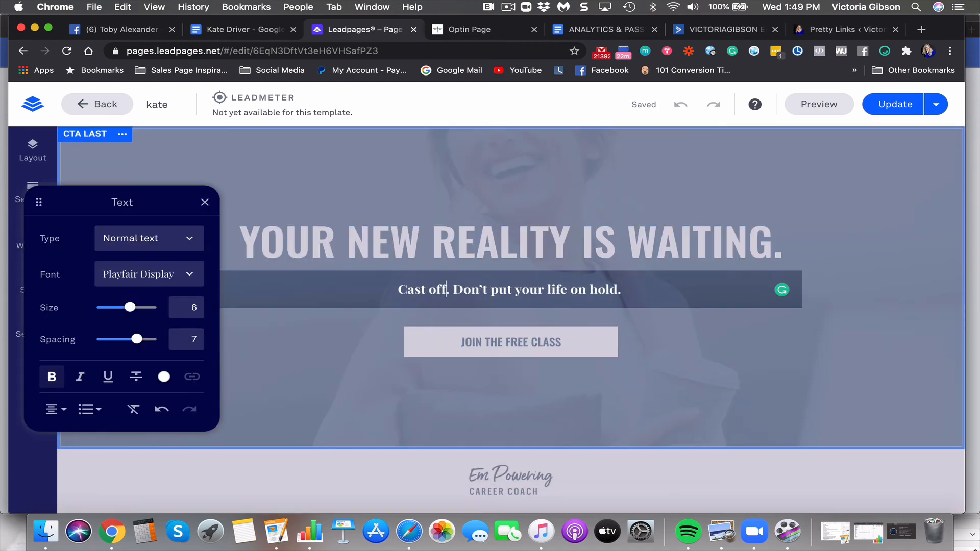
key(BackSpace)
key(BackSpace)
key(BackSpace)
text(aside )
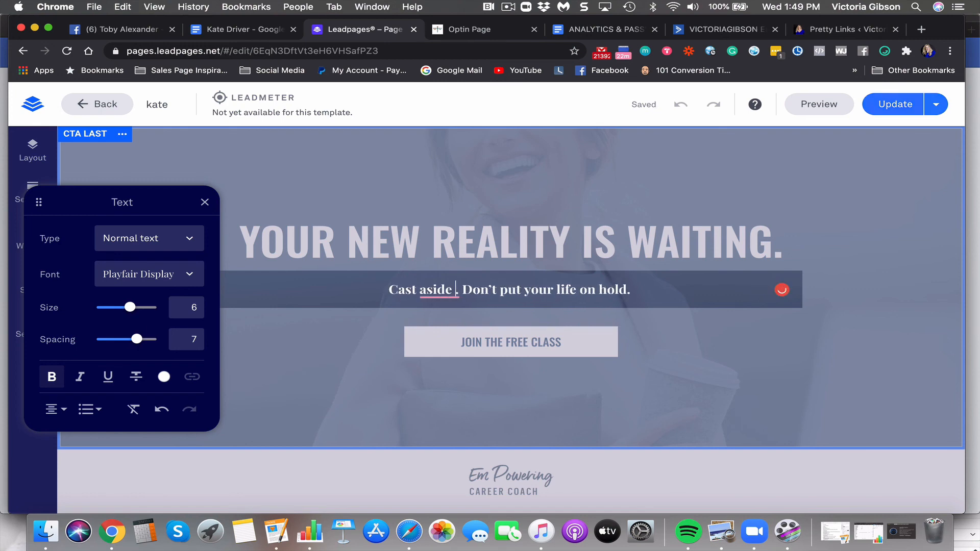
text(your)
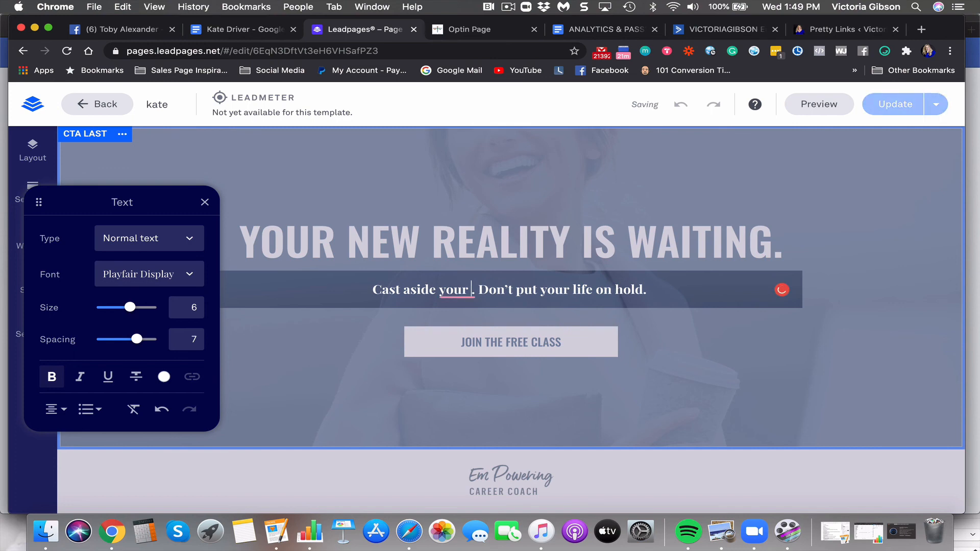
key(Delete)
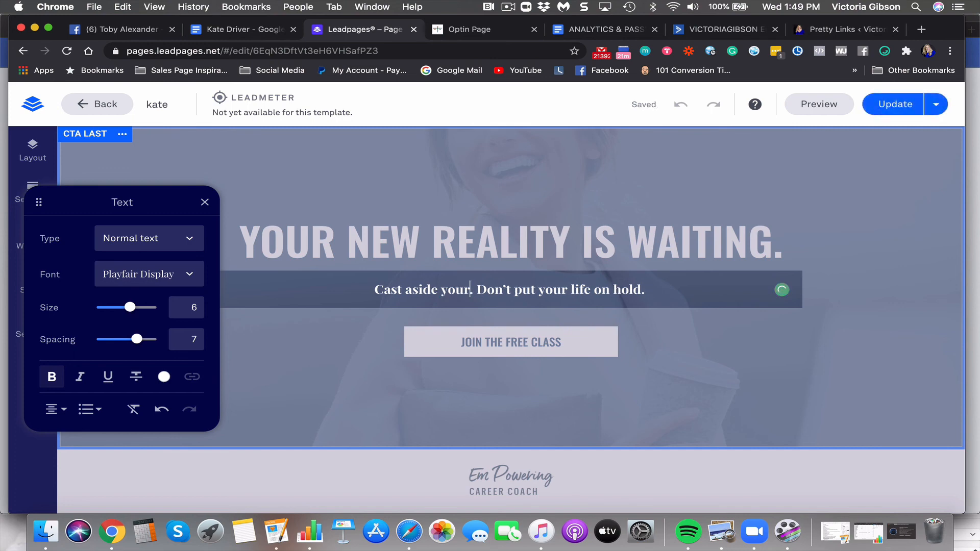
key(BackSpace)
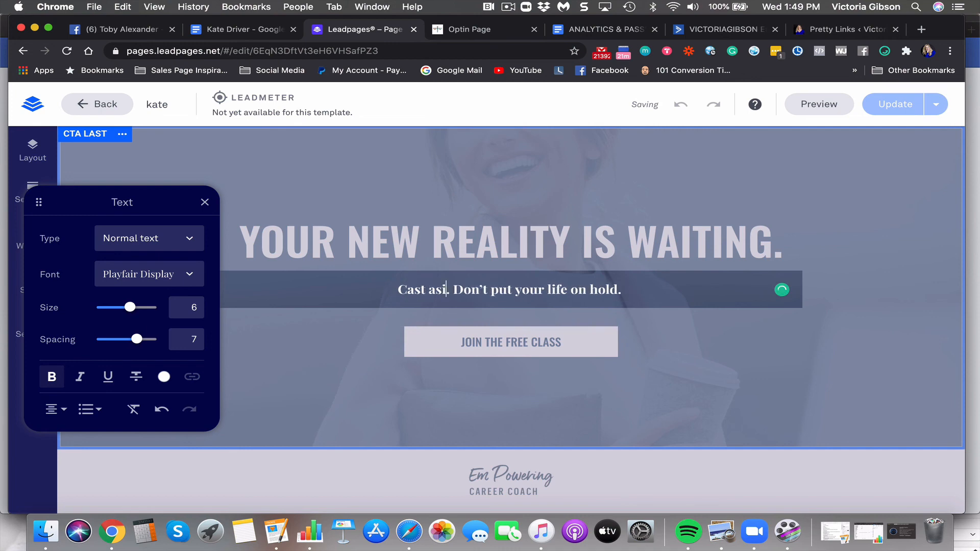
key(BackSpace)
key(BackSpace)
key(BackSpace)
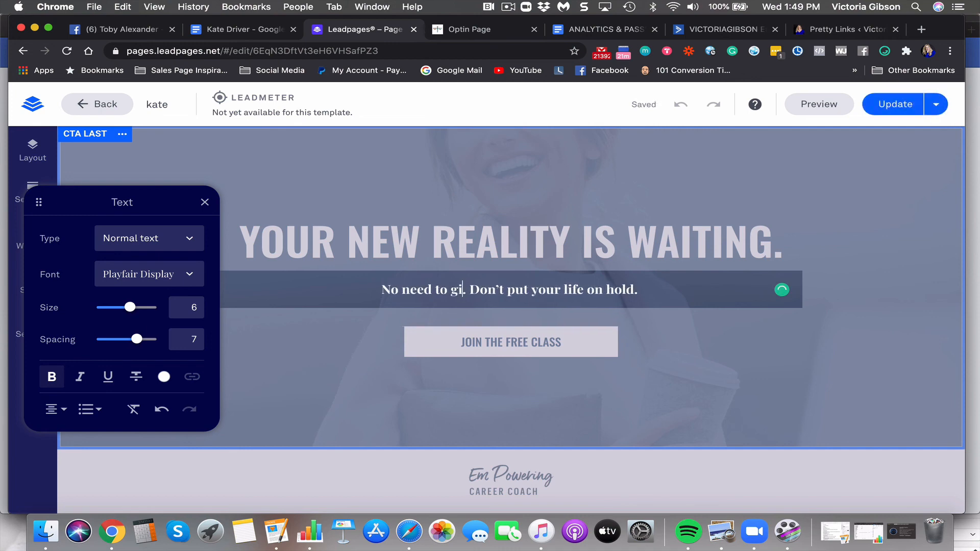
text(No need to give up hope)
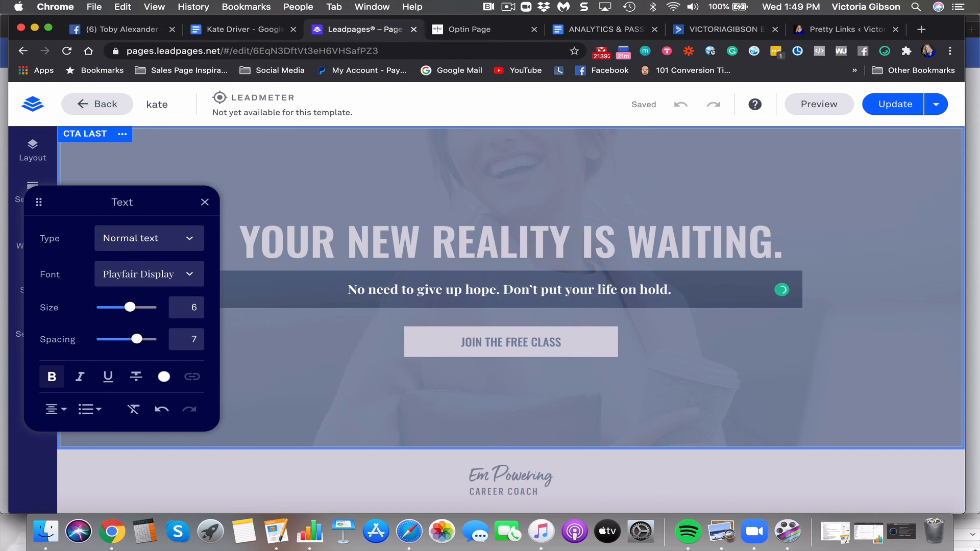
text(, )
text(this t)
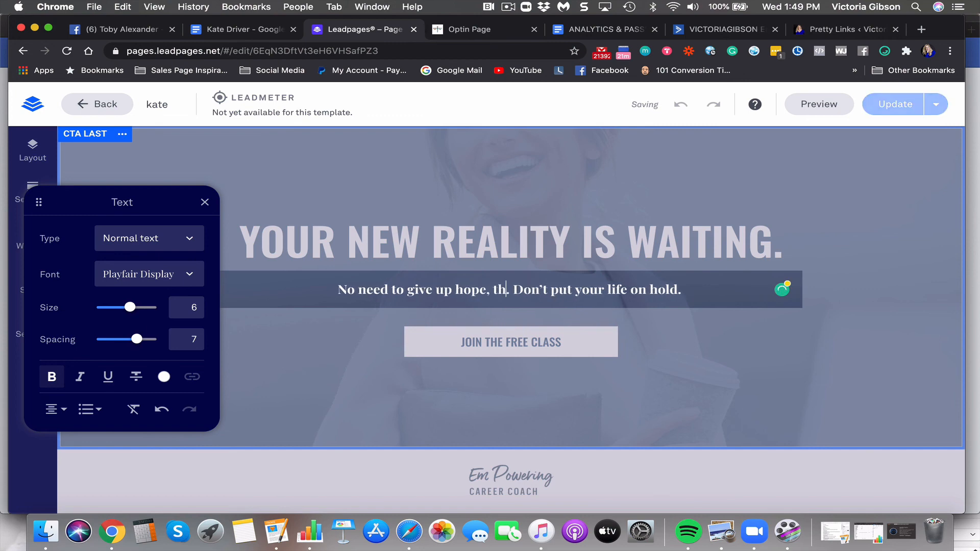
text(ime can give )
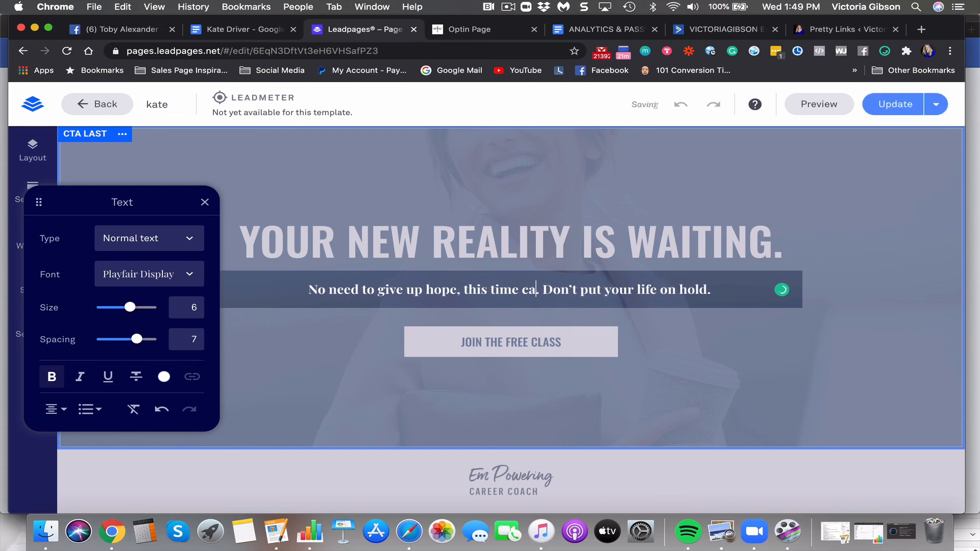
text(you everything)
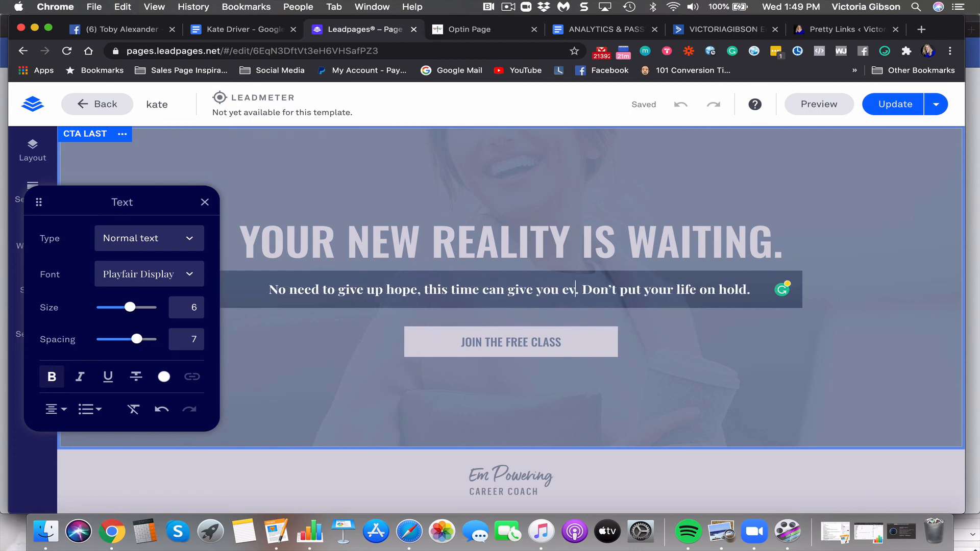
text( you need when y)
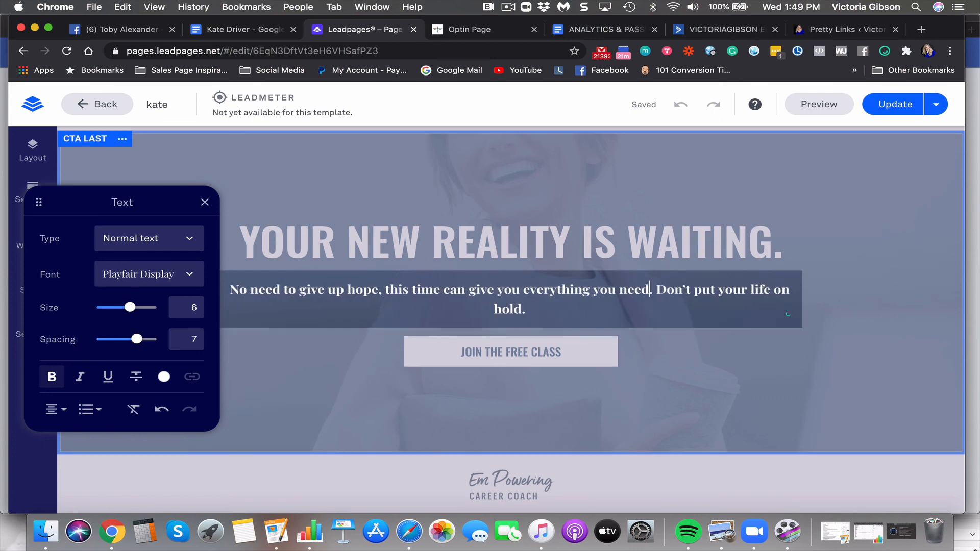
text(ou understand )
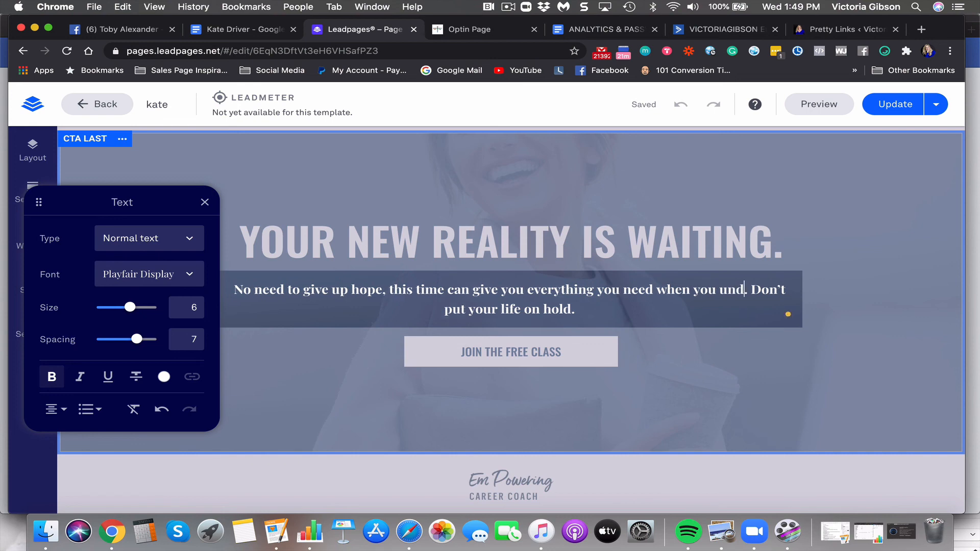
text(how t)
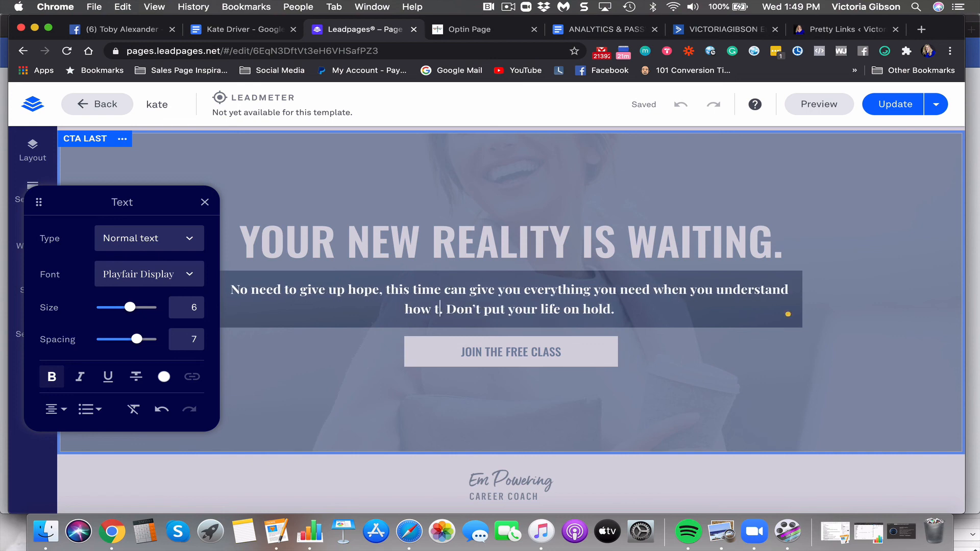
text(o work with your body, i)
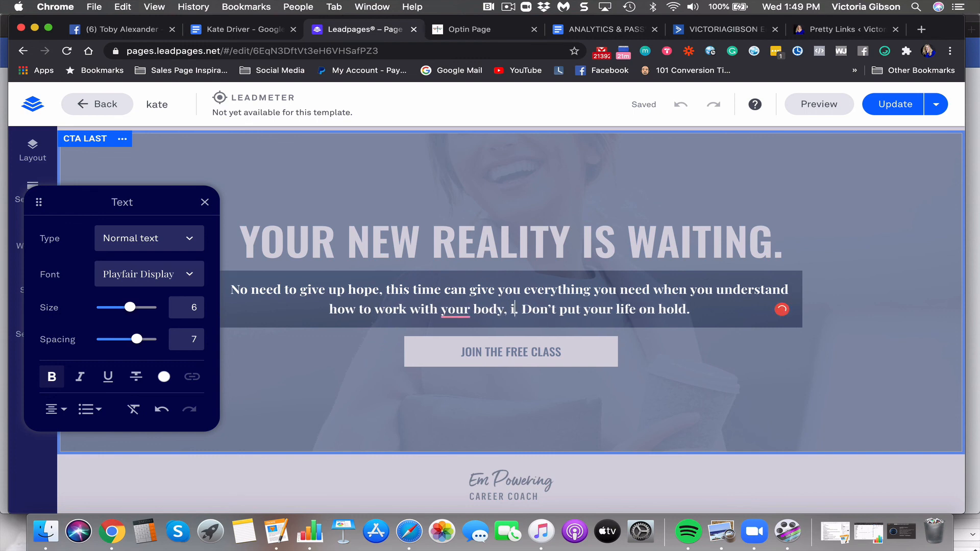
text(nstead of)
text( against o)
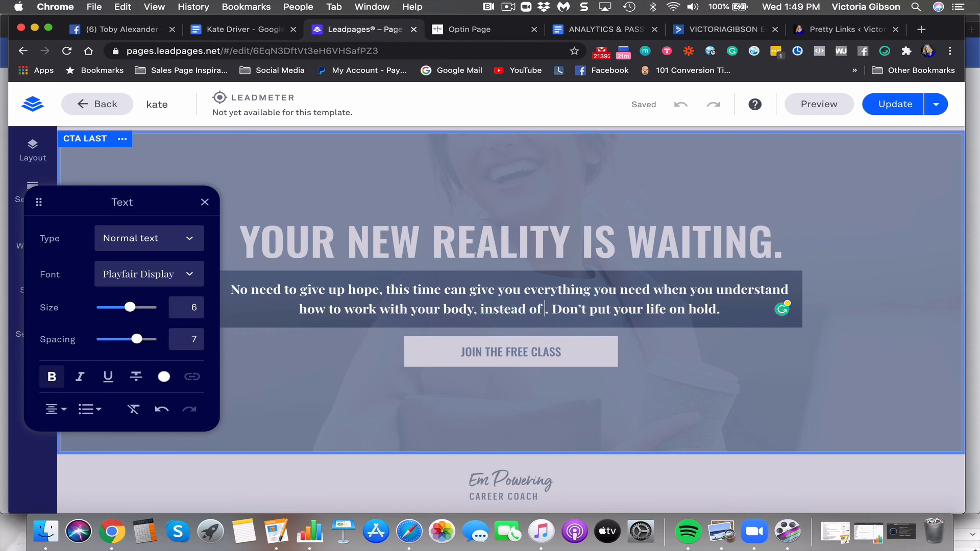
key(BackSpace)
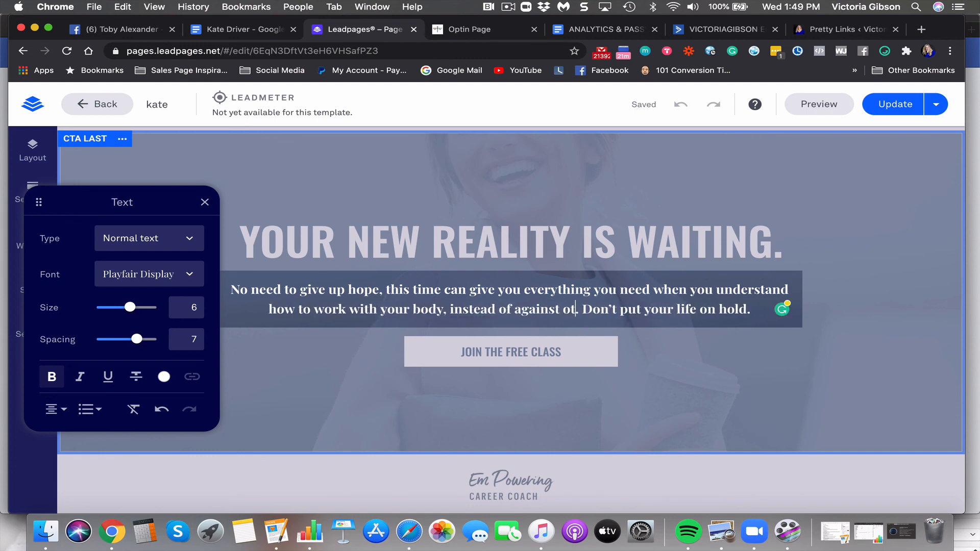
End the CTA paragraph with "it", then update the page and preview it
text(it)
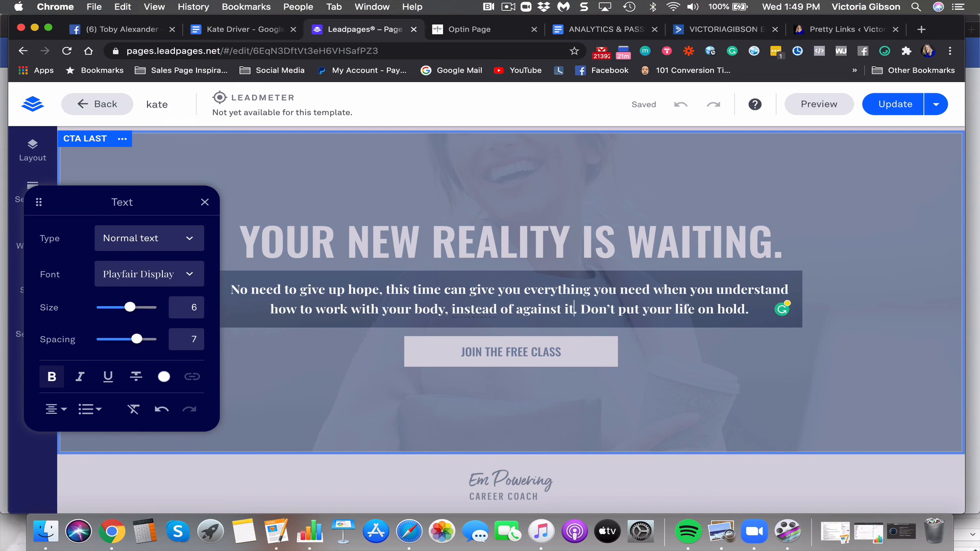
click(745, 385)
scroll(634, 400, down, 3)
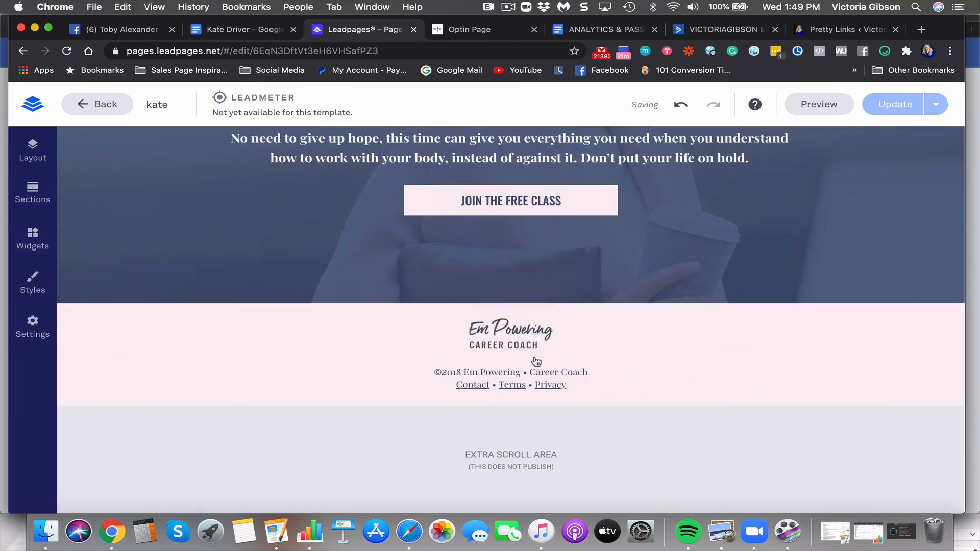
scroll(739, 207, up, 5)
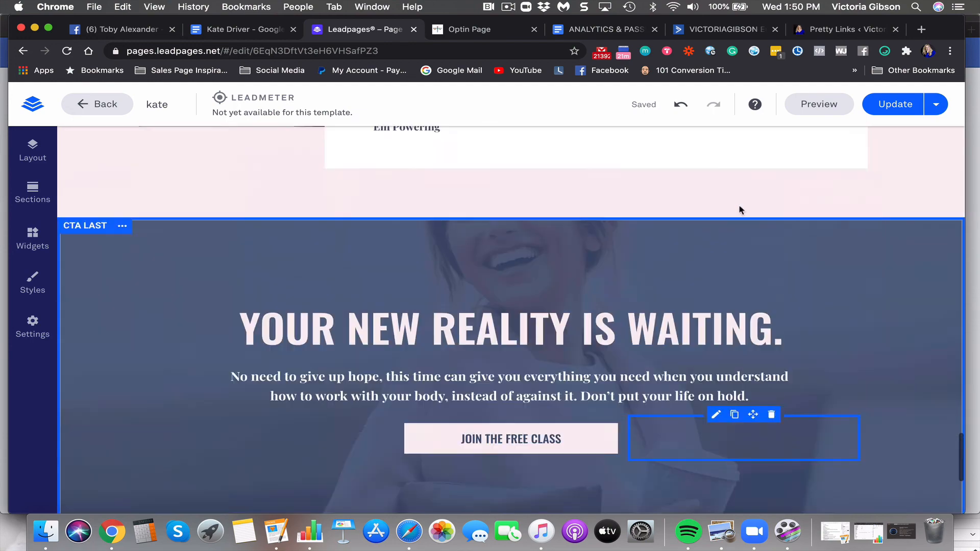
scroll(739, 209, up, 5)
click(899, 104)
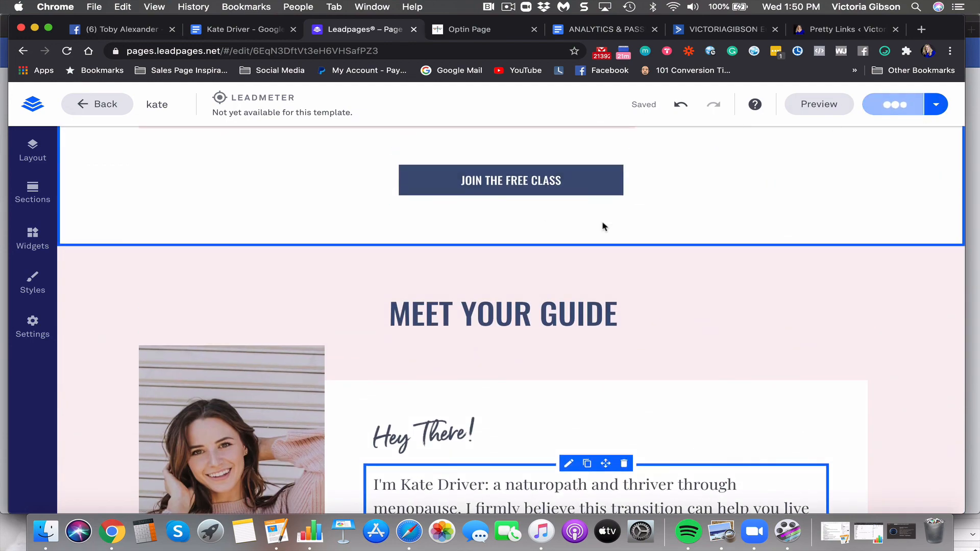
click(812, 103)
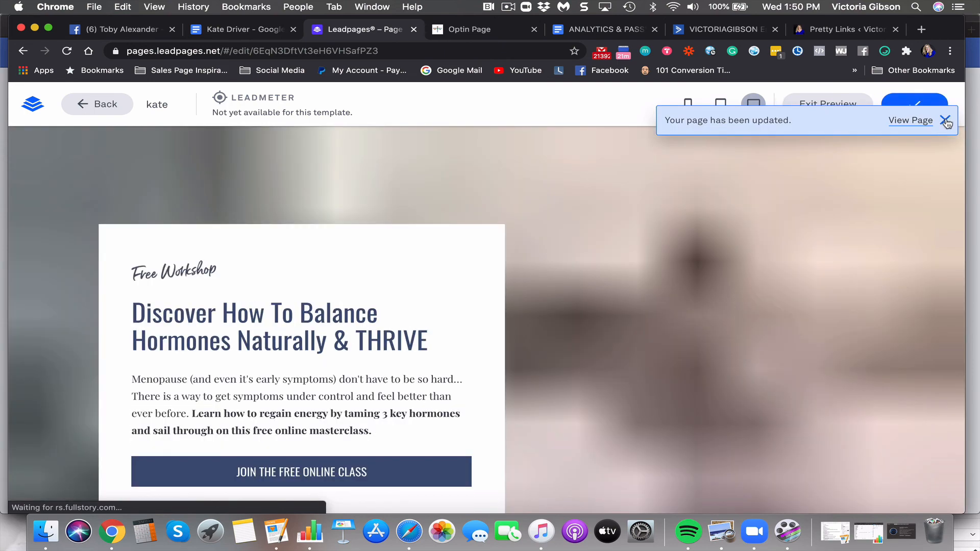
click(945, 119)
scroll(740, 253, down, 5)
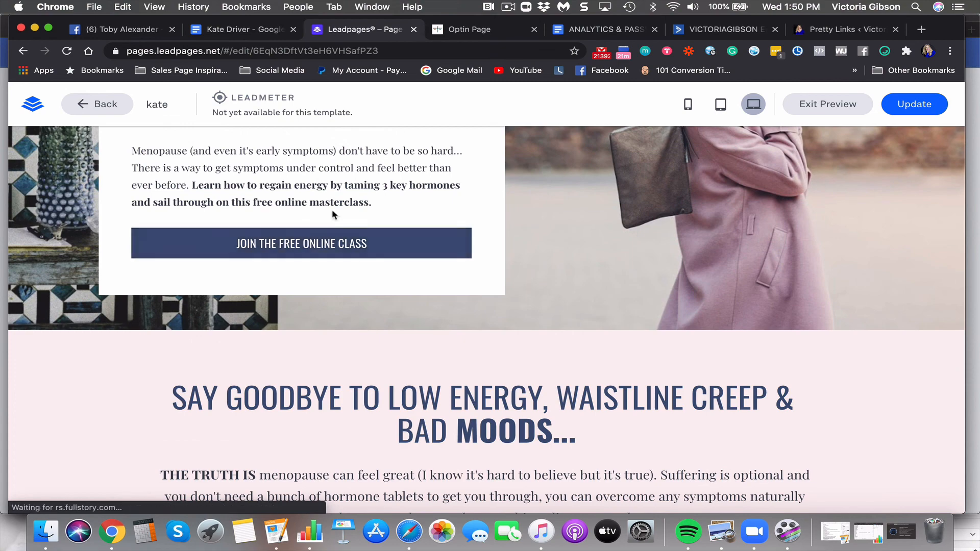
scroll(332, 215, up, 4)
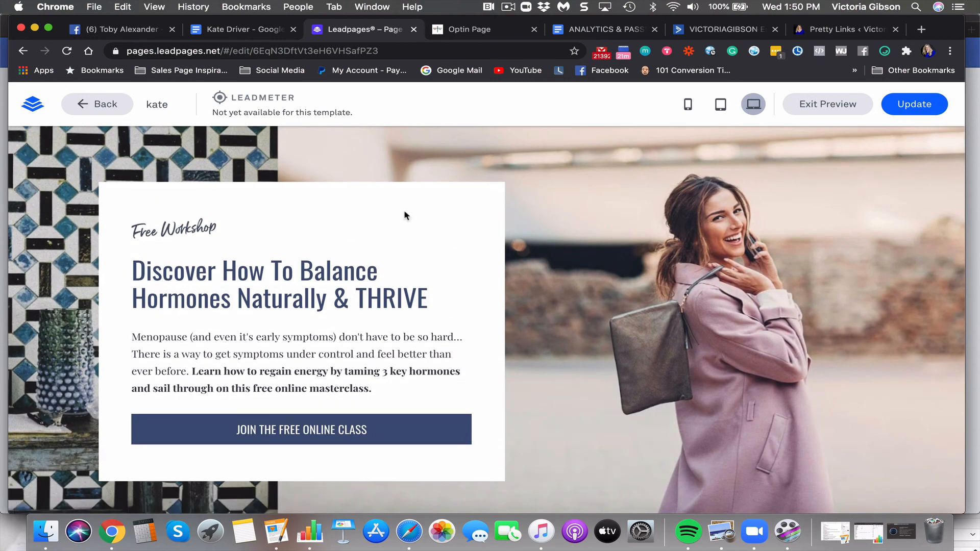
scroll(344, 269, down, 1)
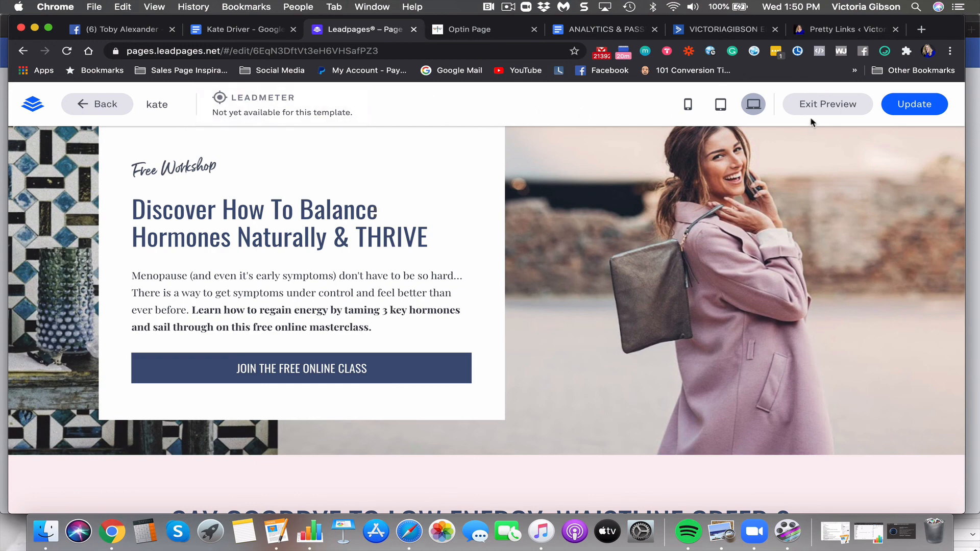
click(689, 111)
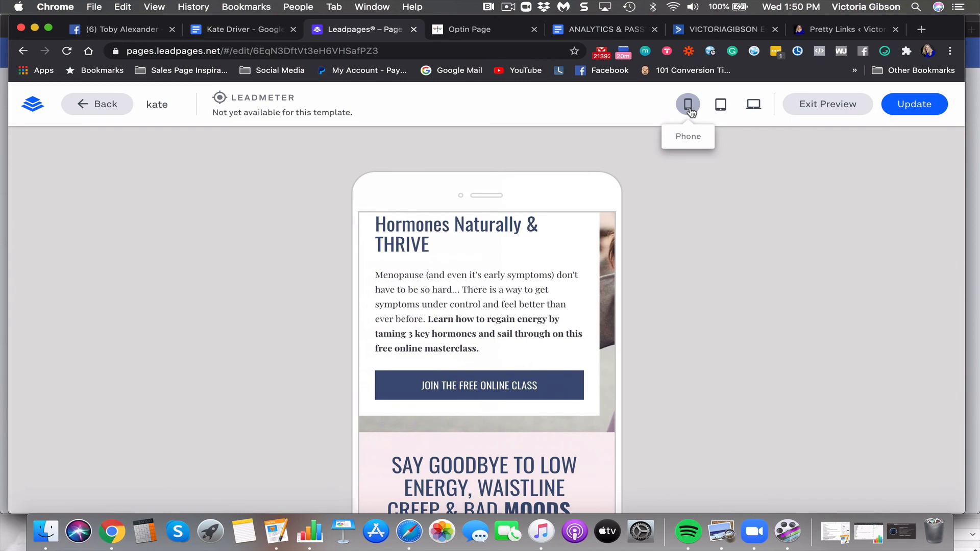
scroll(588, 229, up, 3)
scroll(588, 228, down, 3)
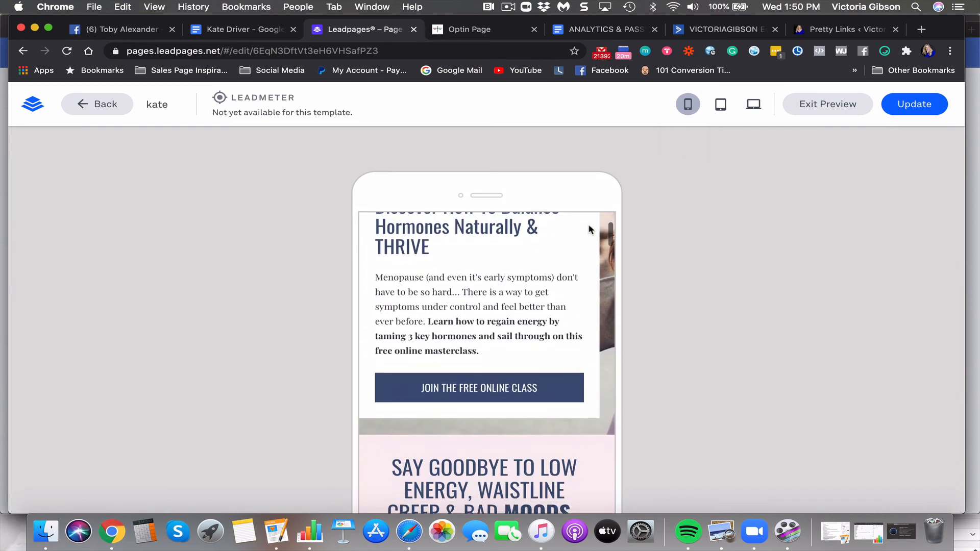
click(752, 108)
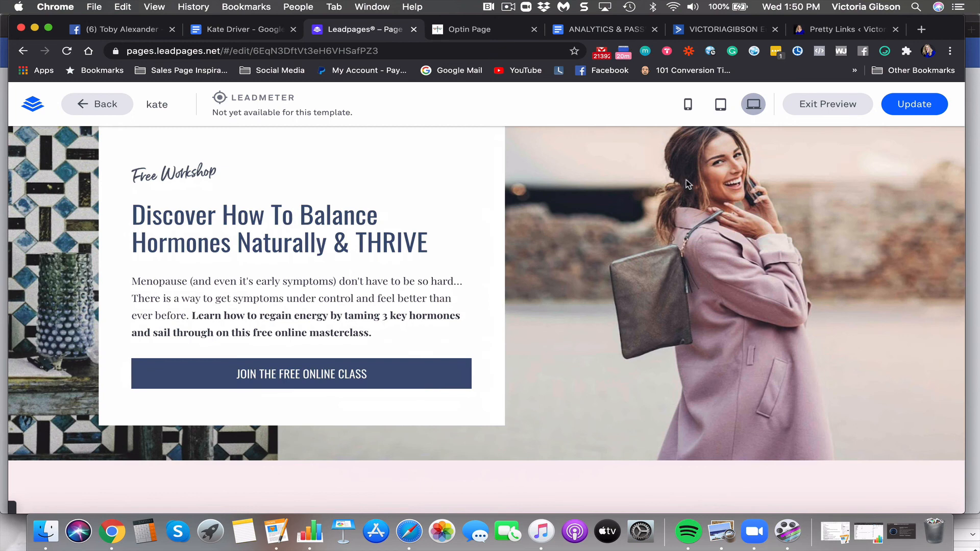
scroll(419, 292, down, 3)
scroll(431, 302, up, 1)
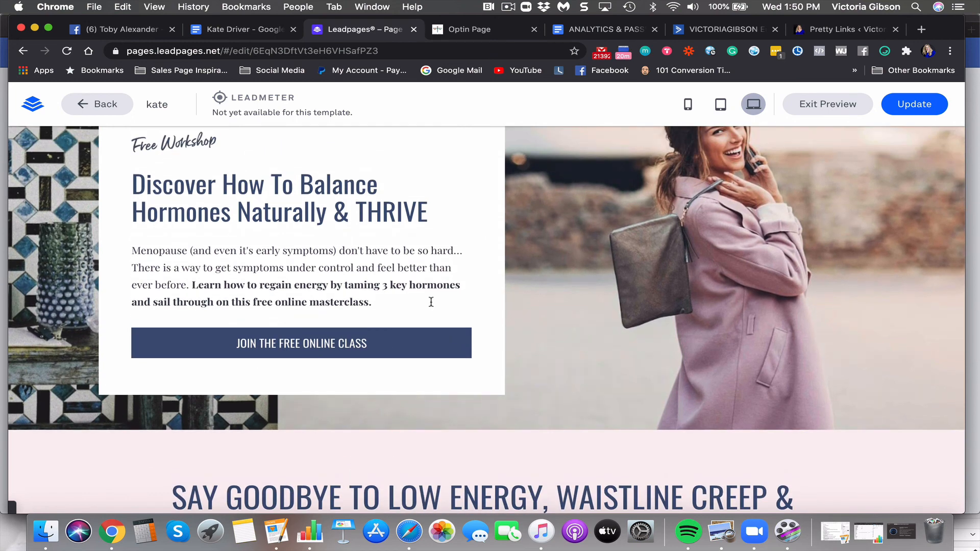
scroll(431, 301, down, 8)
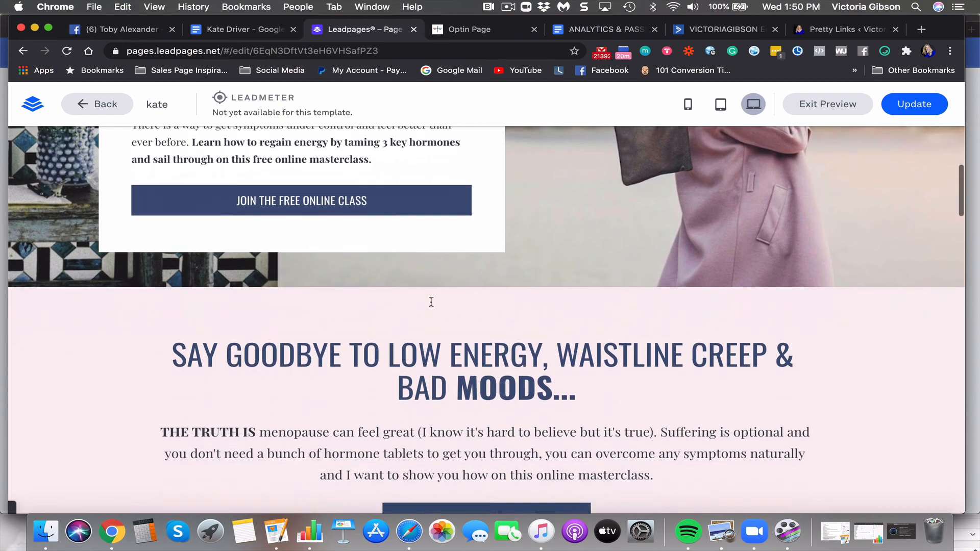
scroll(431, 301, down, 20)
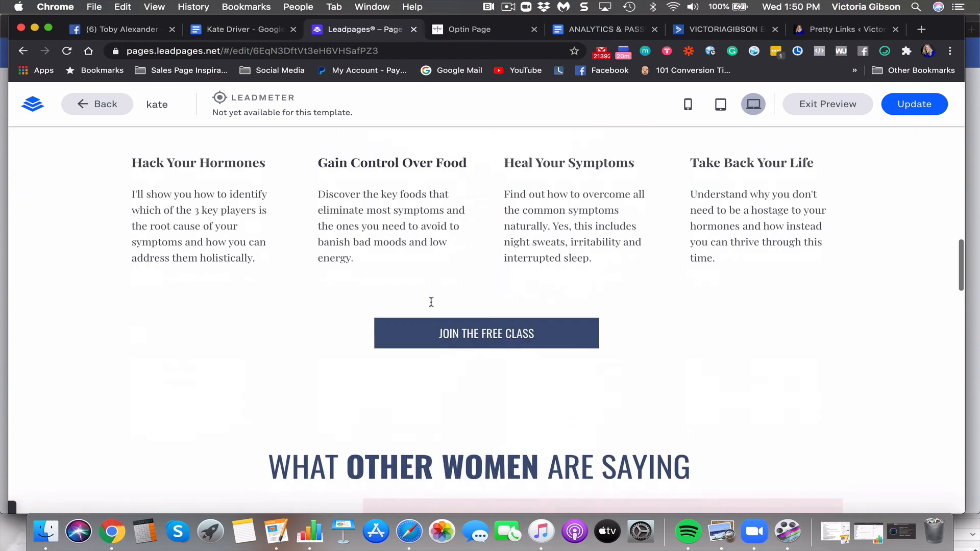
scroll(432, 301, down, 20)
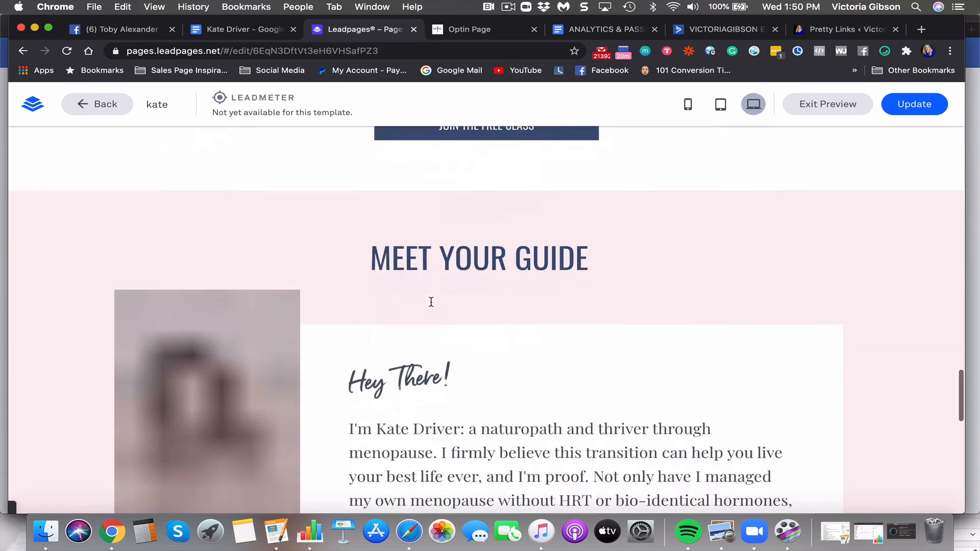
scroll(431, 301, down, 20)
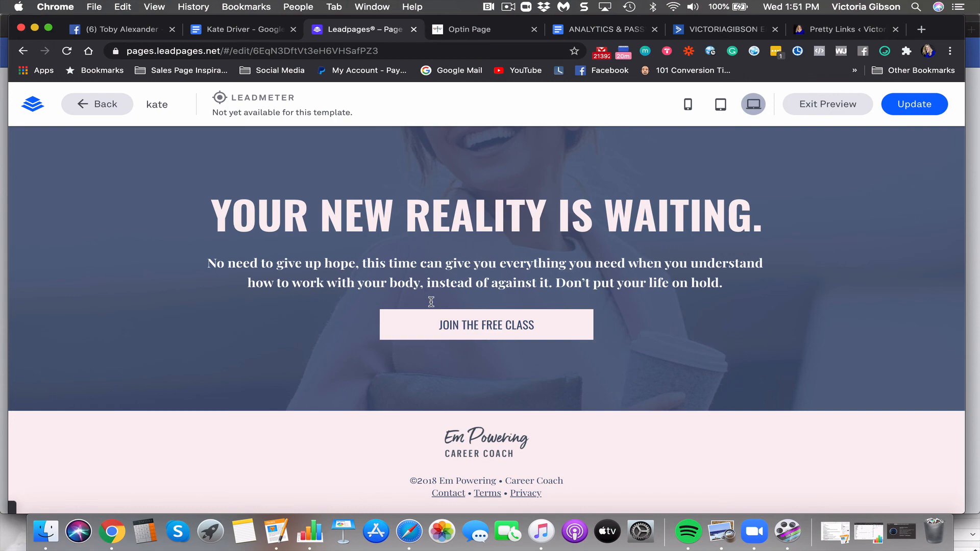
scroll(432, 302, up, 20)
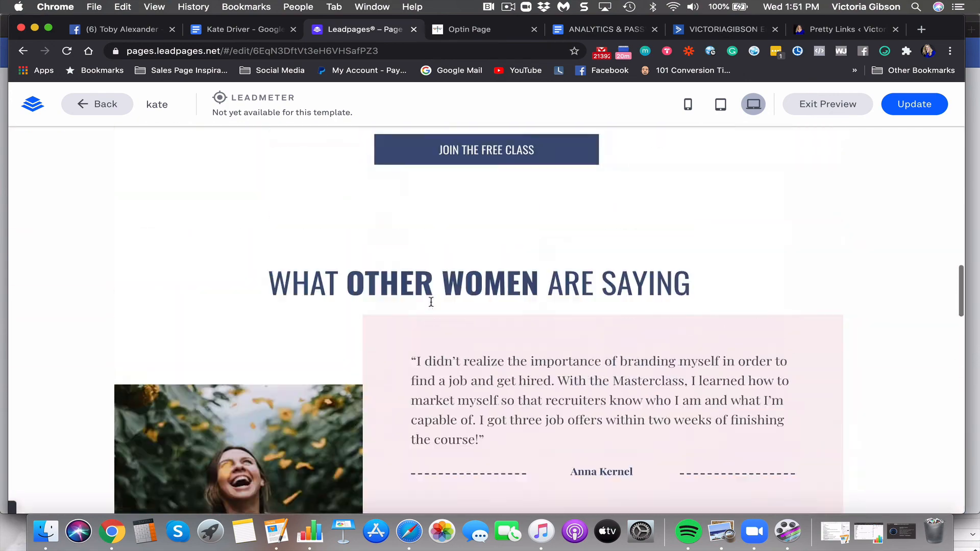
scroll(431, 302, up, 20)
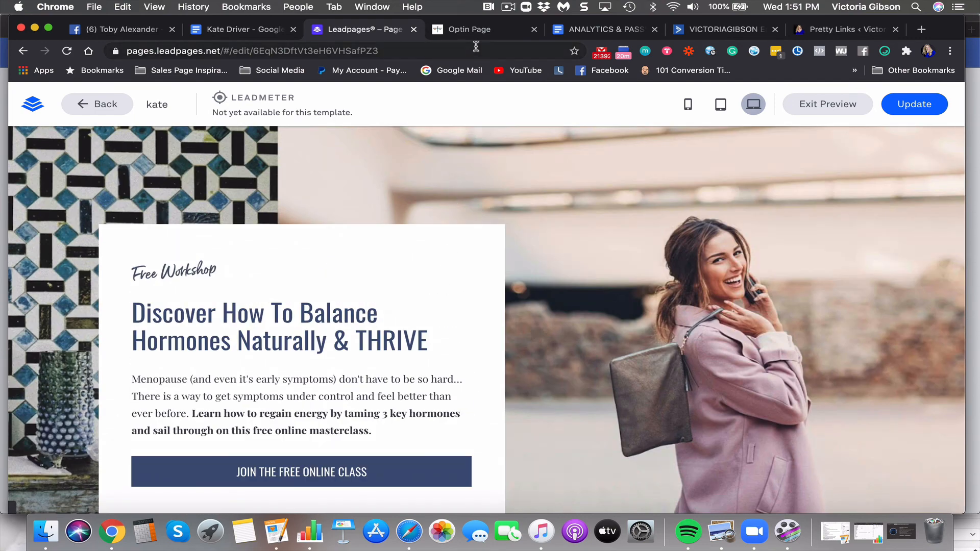
click(475, 30)
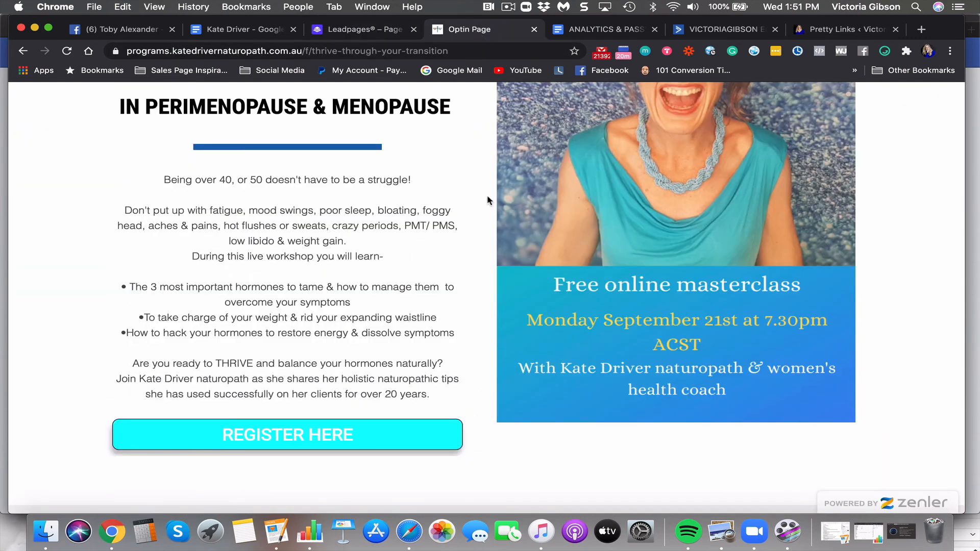
scroll(470, 238, up, 3)
scroll(470, 238, down, 2)
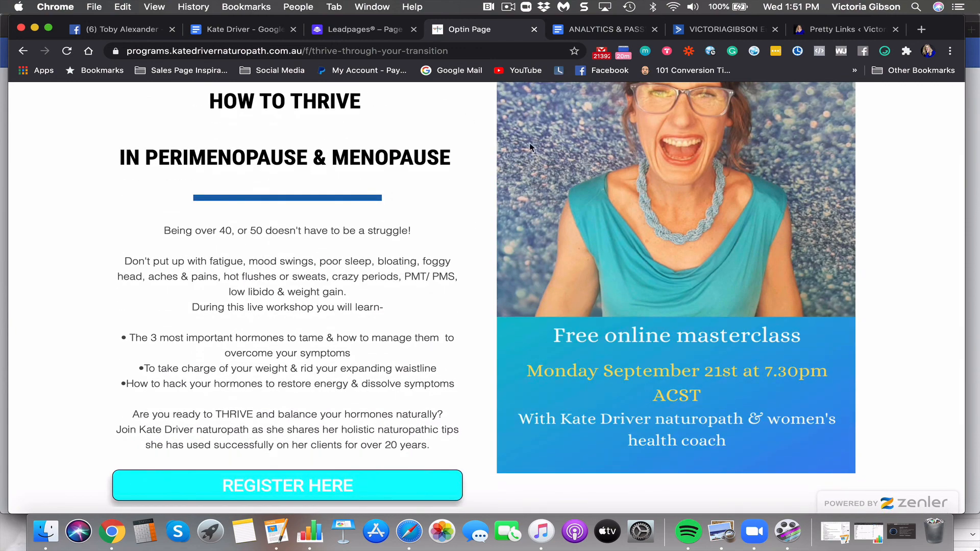
scroll(455, 179, up, 2)
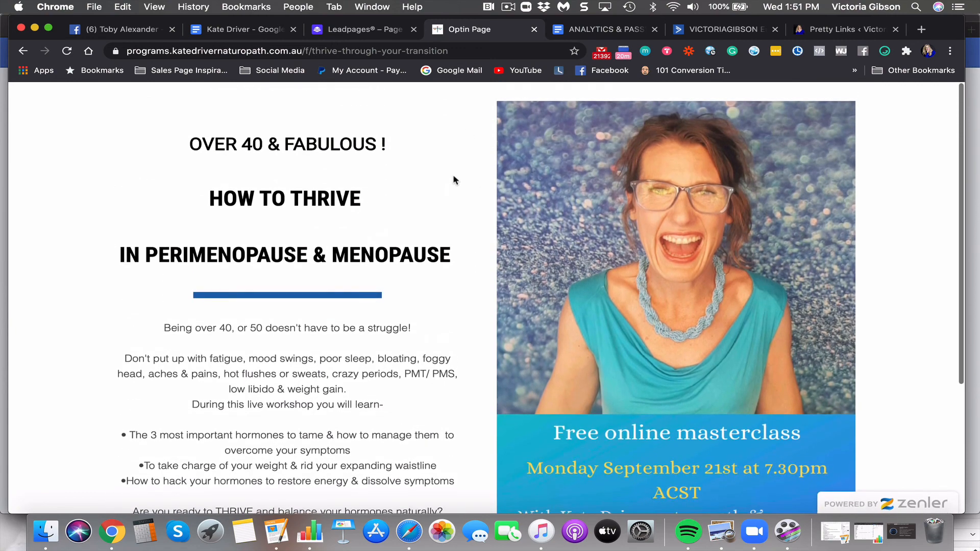
click(373, 32)
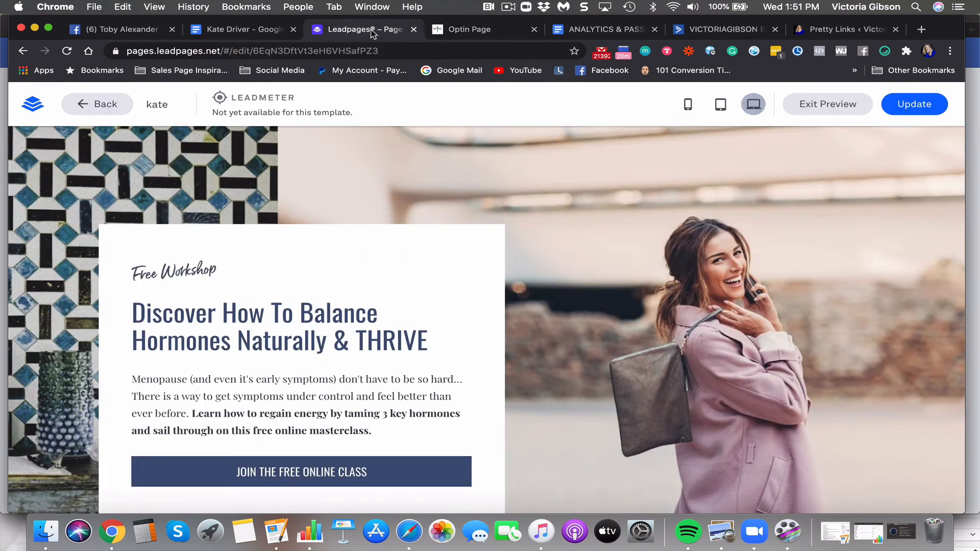
scroll(373, 261, down, 10)
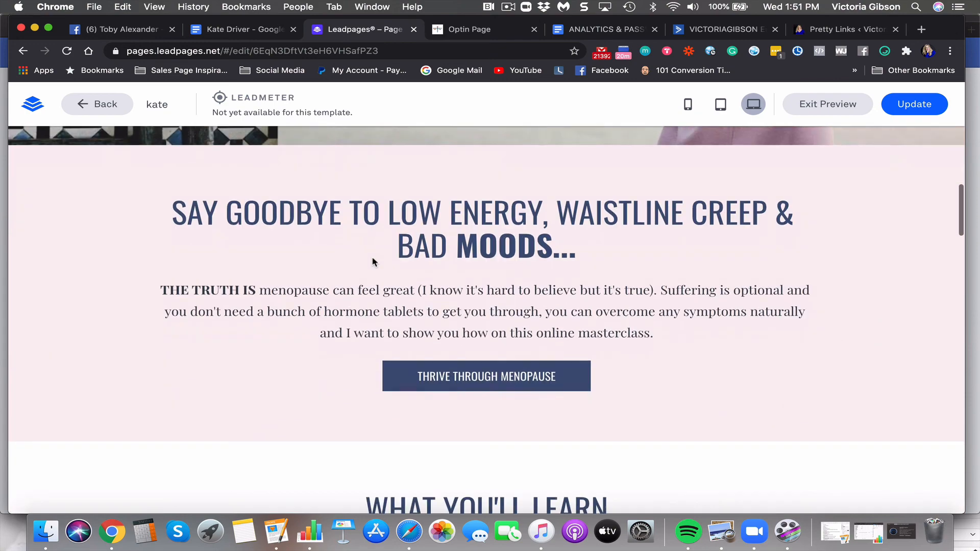
scroll(373, 262, up, 10)
click(508, 7)
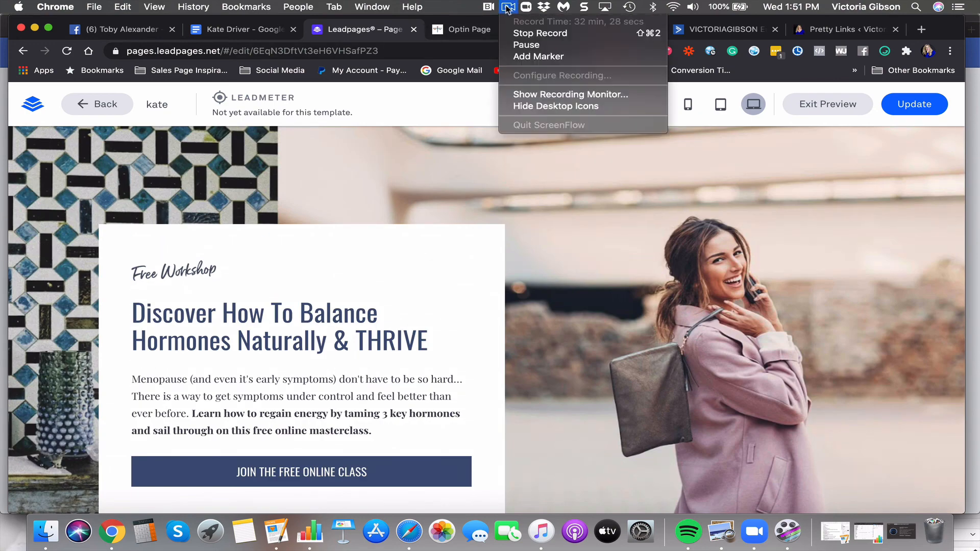